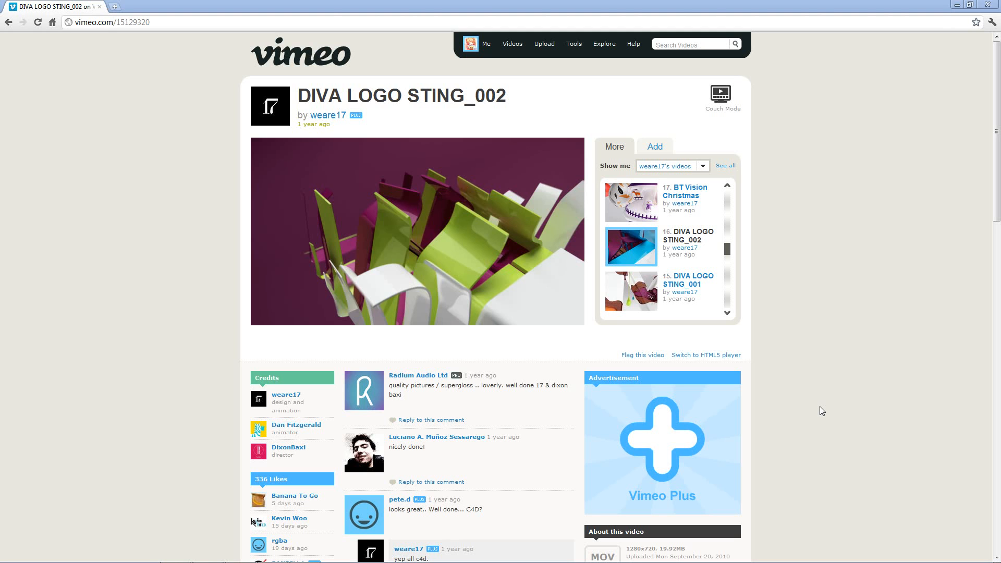
Play the DIVA LOGO STING_002 video in full screen and return to the page at its end
click(268, 309)
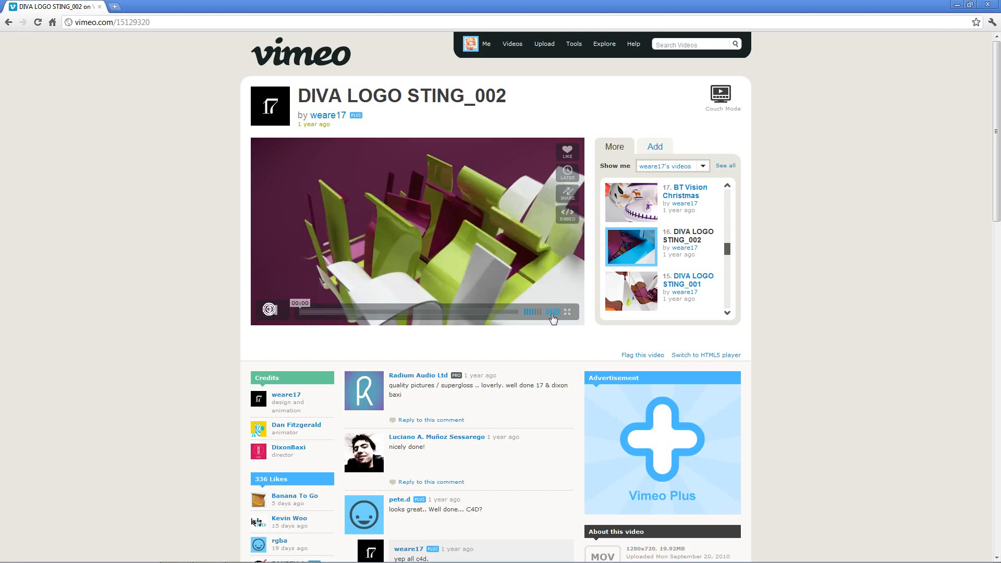
click(569, 312)
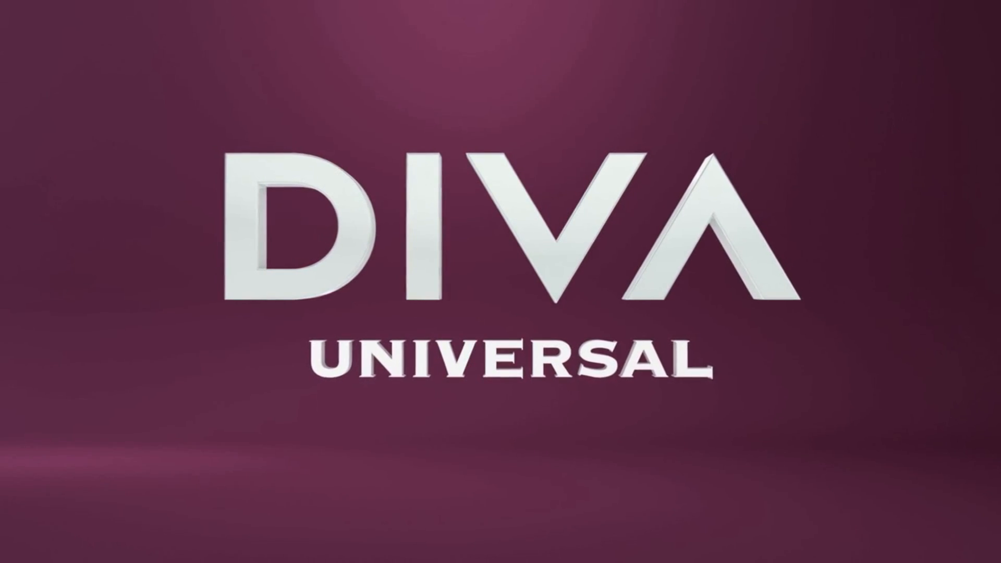
click(669, 547)
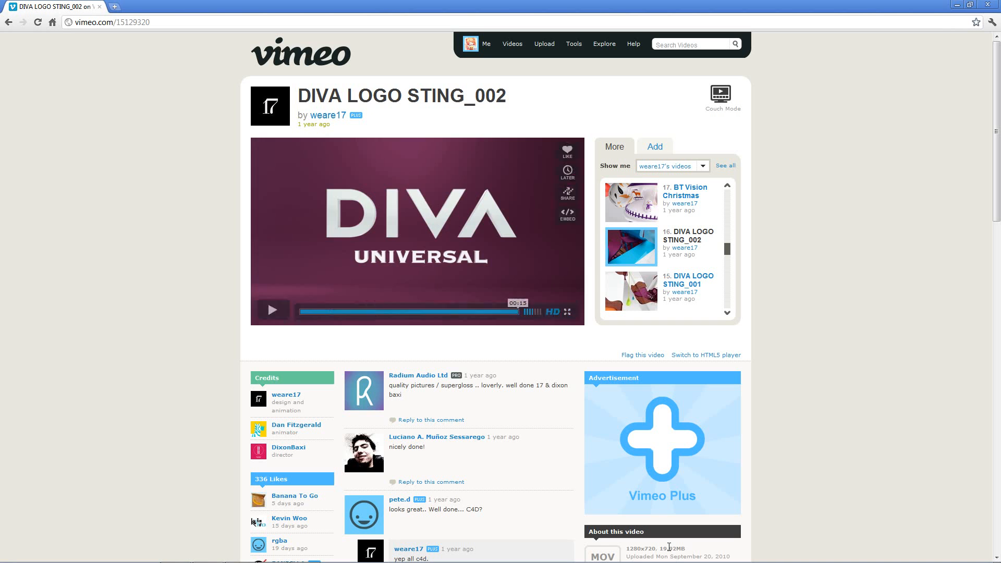
Take the browser window out of its maximized state and switch to the open Cinema 4D project
double_click(168, 5)
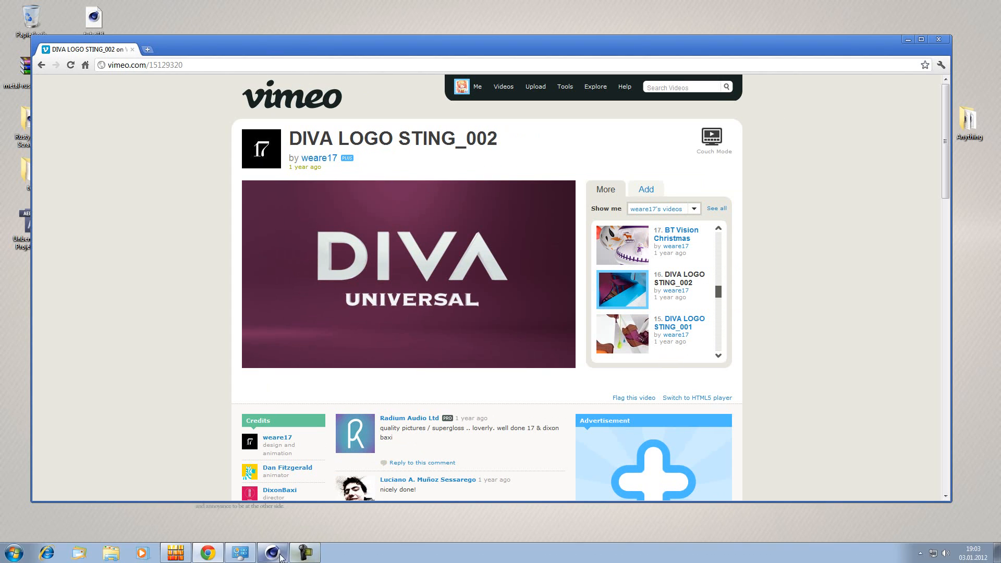
mouse_move(277, 555)
click(269, 529)
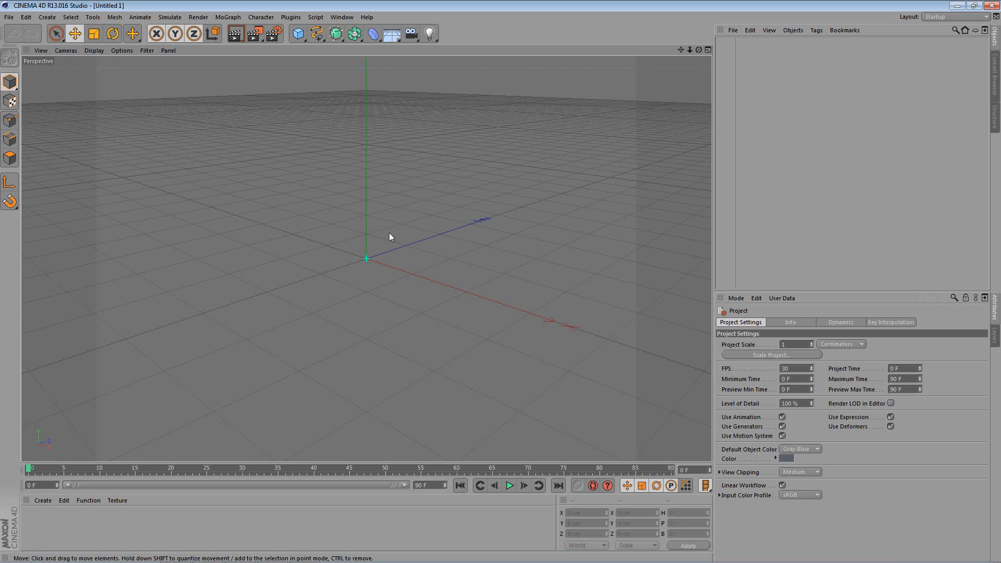
Check the project scale's unit in the project settings, keeping Centimeters
scroll(396, 233, down, 2)
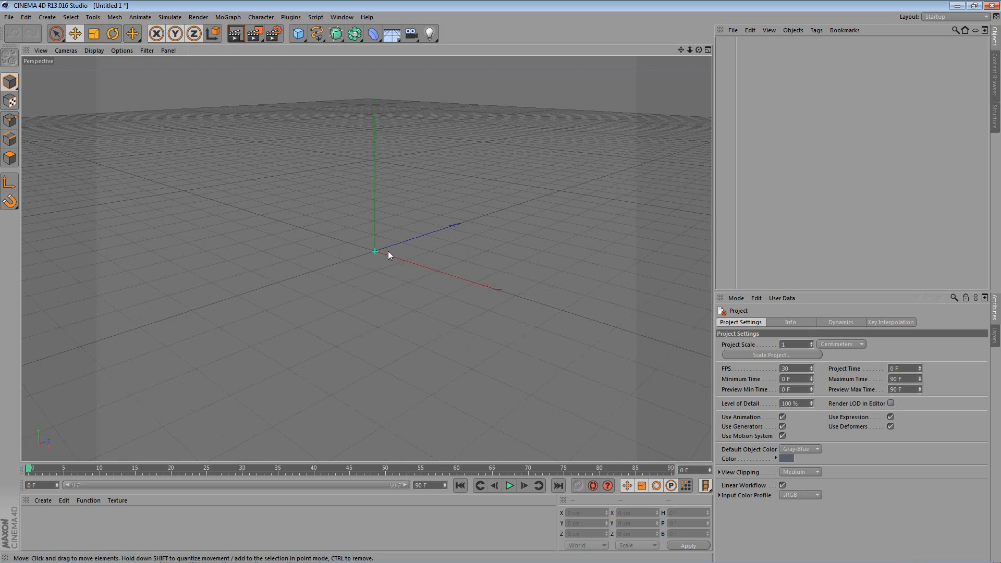
alt+drag(413, 234, 435, 214)
click(840, 343)
click(844, 342)
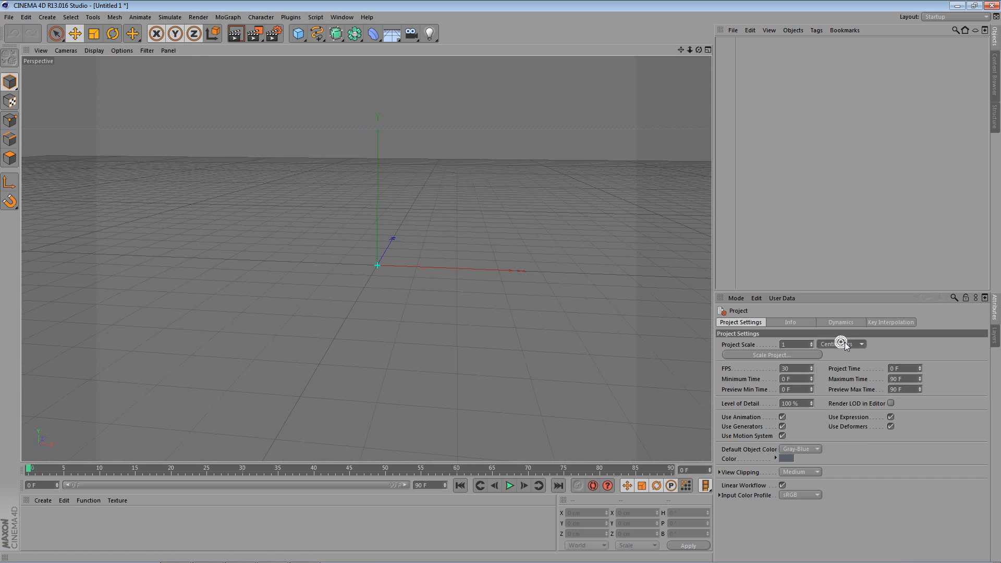
alt+drag(473, 243, 384, 265)
click(839, 346)
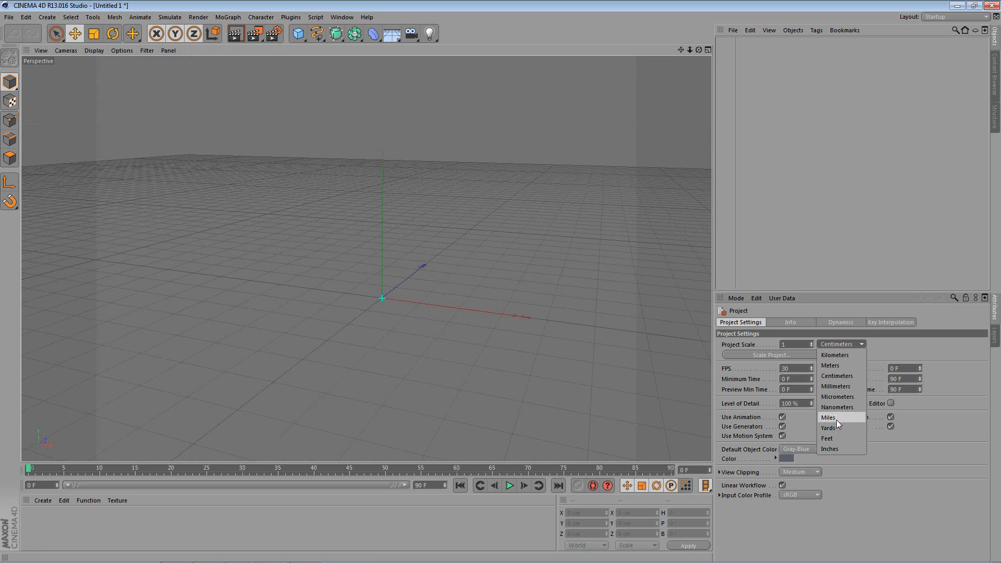
click(885, 349)
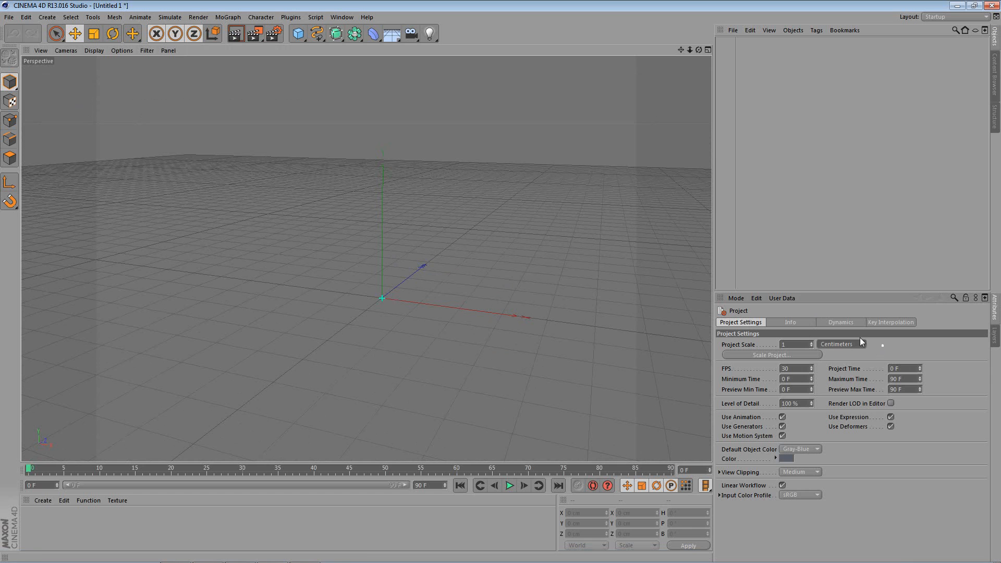
Set the preferences' Unit Display to Centimeters and close the preferences
click(28, 17)
click(73, 184)
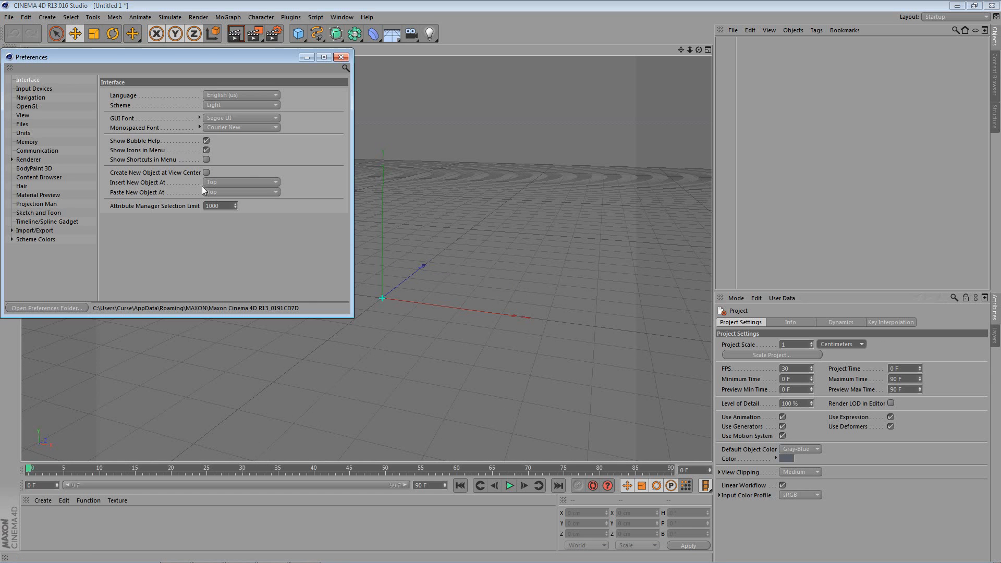
click(25, 134)
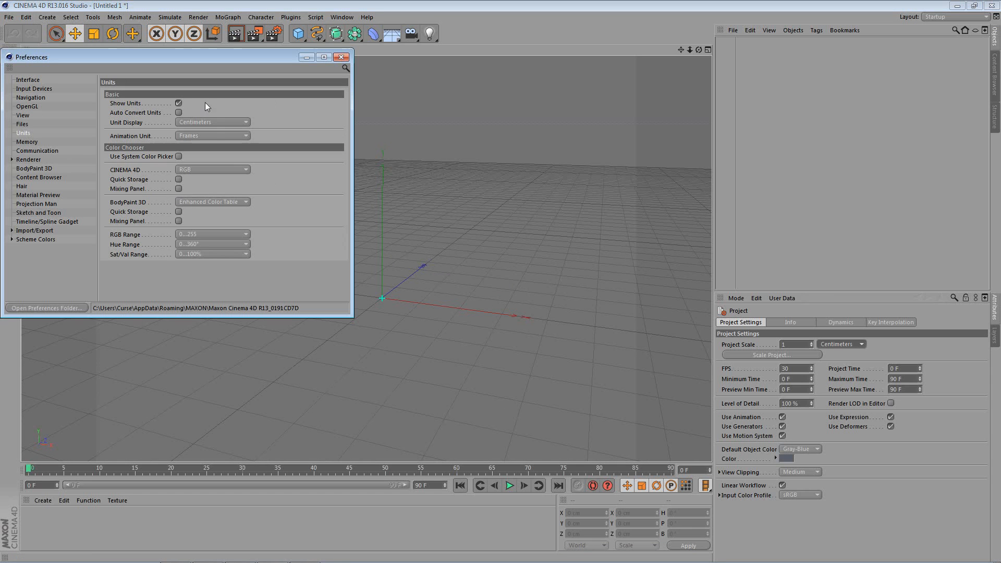
click(228, 124)
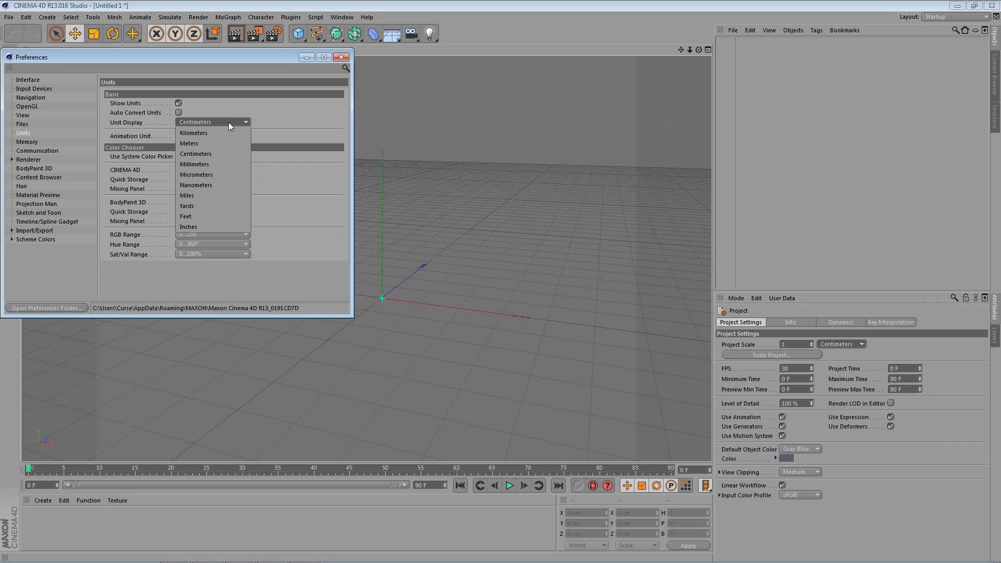
click(226, 155)
click(341, 56)
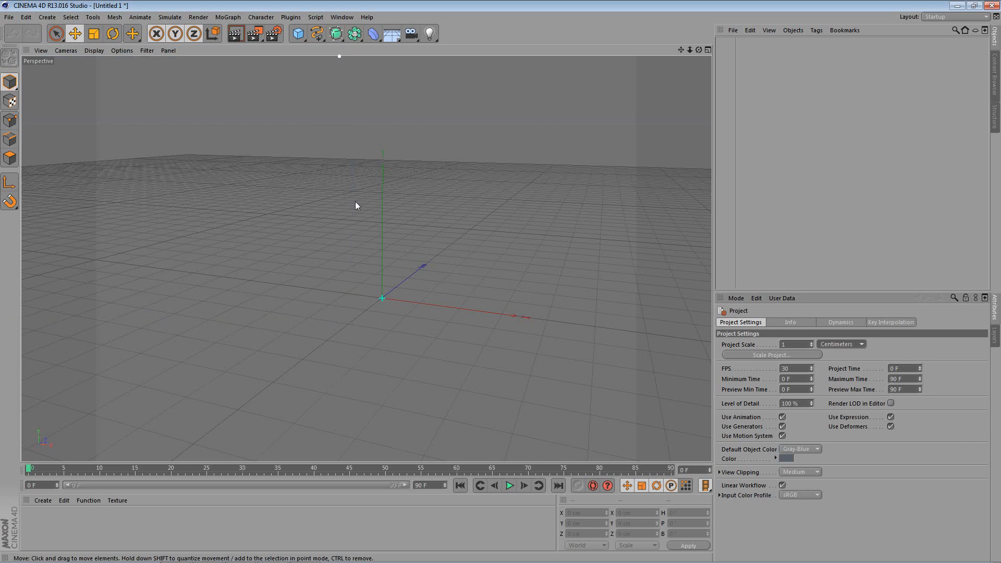
Add a MoText object from MoGraph to the empty scene
alt+drag(377, 186, 395, 203)
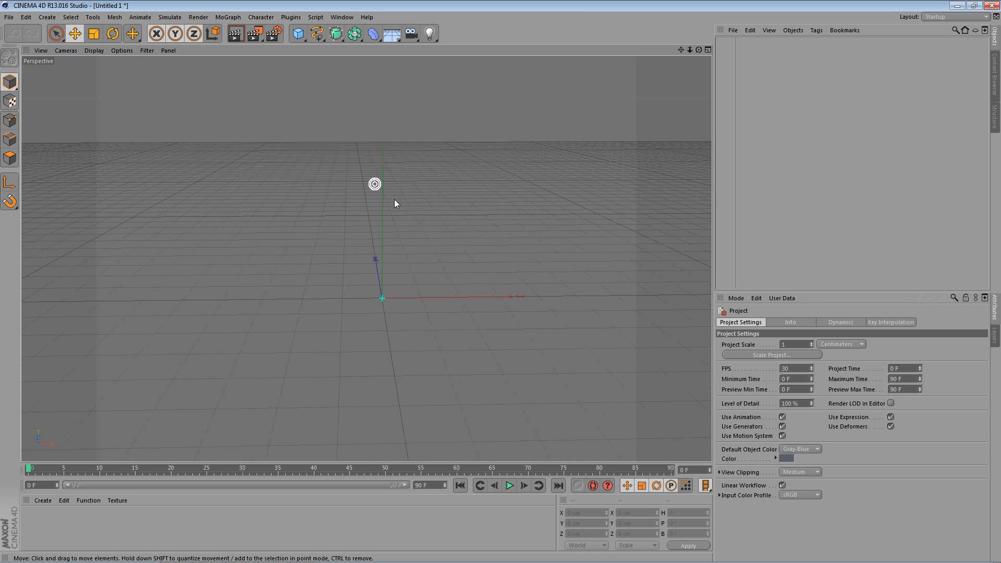
click(231, 17)
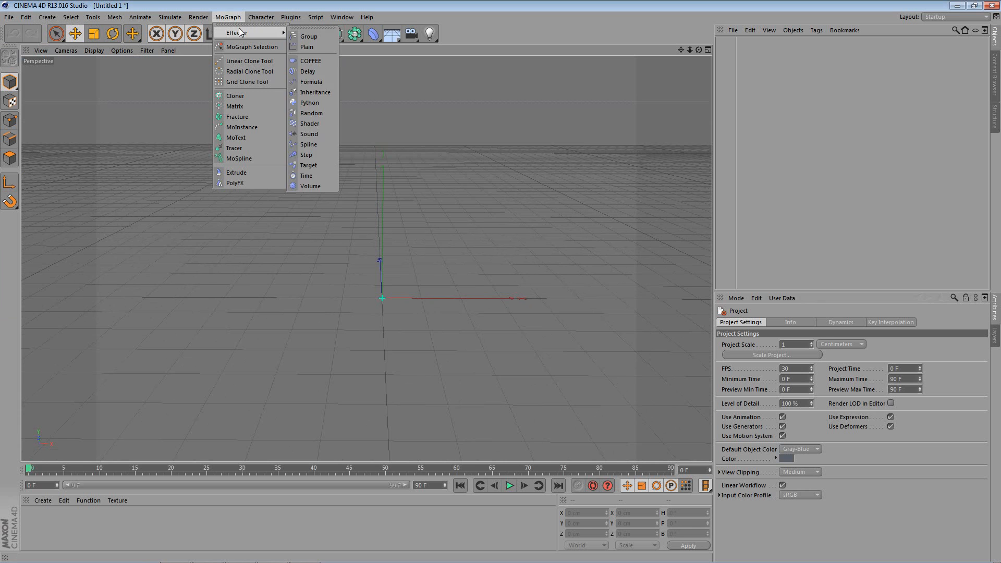
click(249, 137)
alt+drag(493, 229, 493, 190)
alt+drag(412, 208, 332, 200)
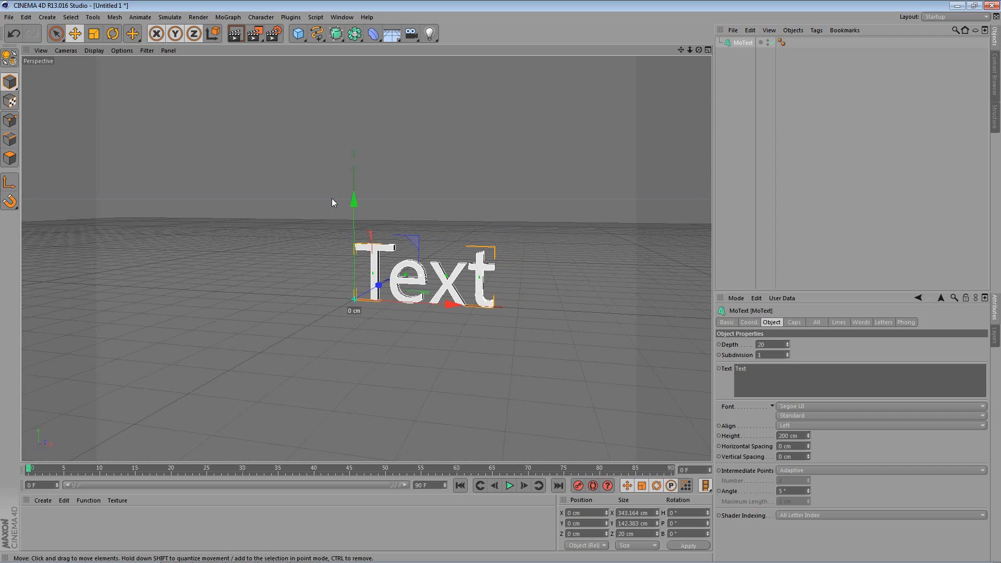
Replace the MoText object's default text with RAGE
alt+drag(336, 260, 679, 277)
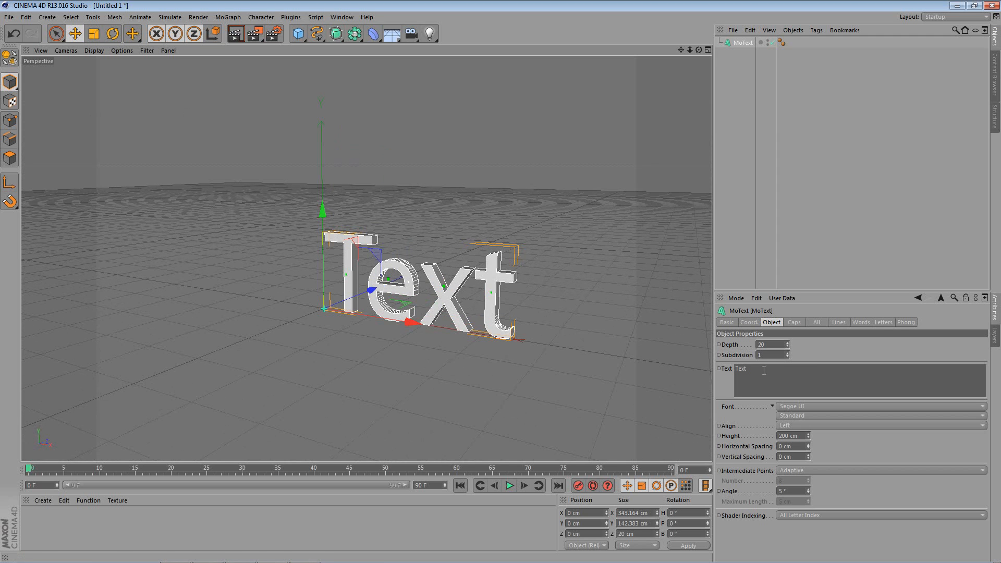
drag(755, 368, 602, 357)
key(BackSpace)
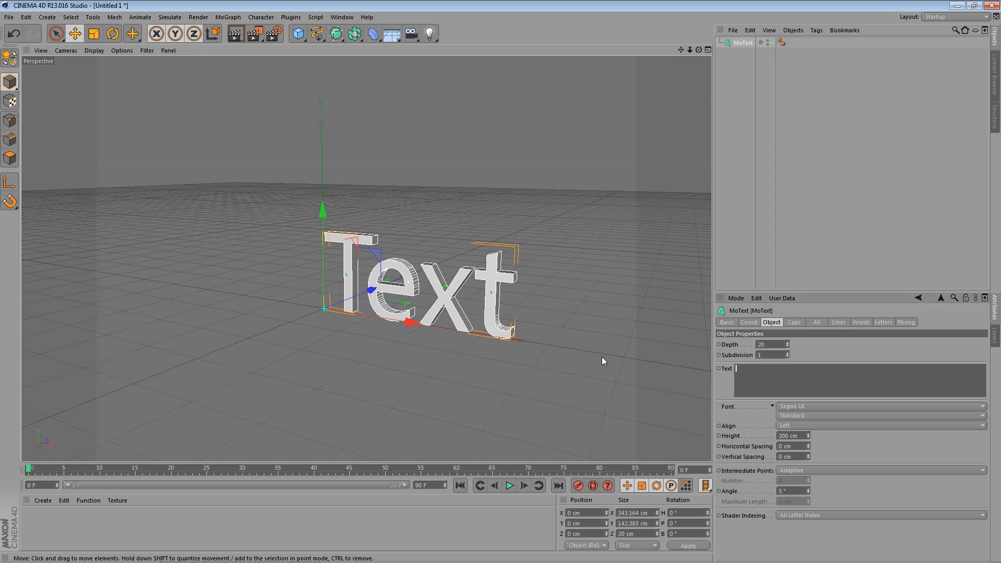
text(RAGE)
click(566, 285)
scroll(501, 239, down, 3)
Set the MoText object's height to 800 cm
alt+drag(501, 239, 342, 230)
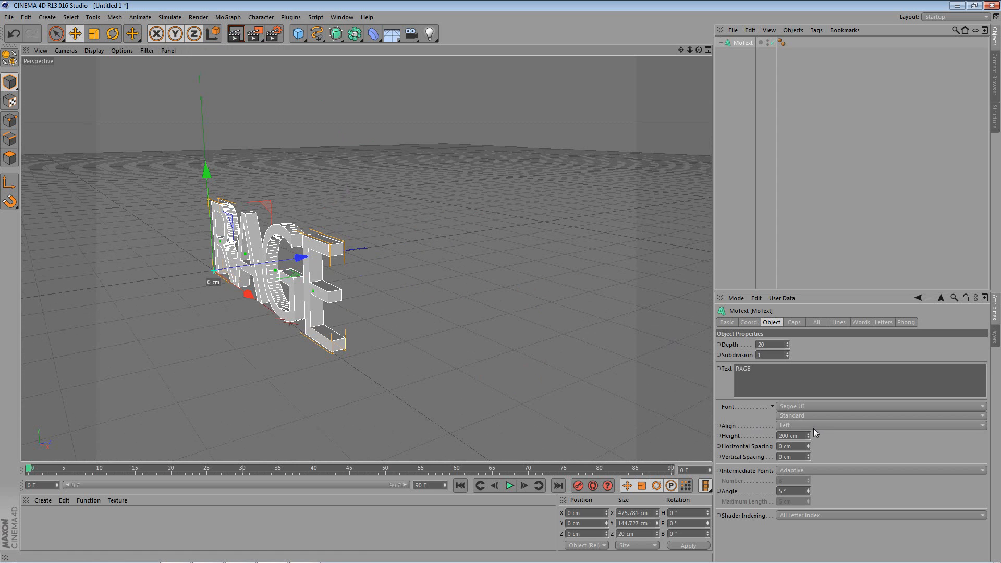
drag(800, 435, 603, 396)
text(800)
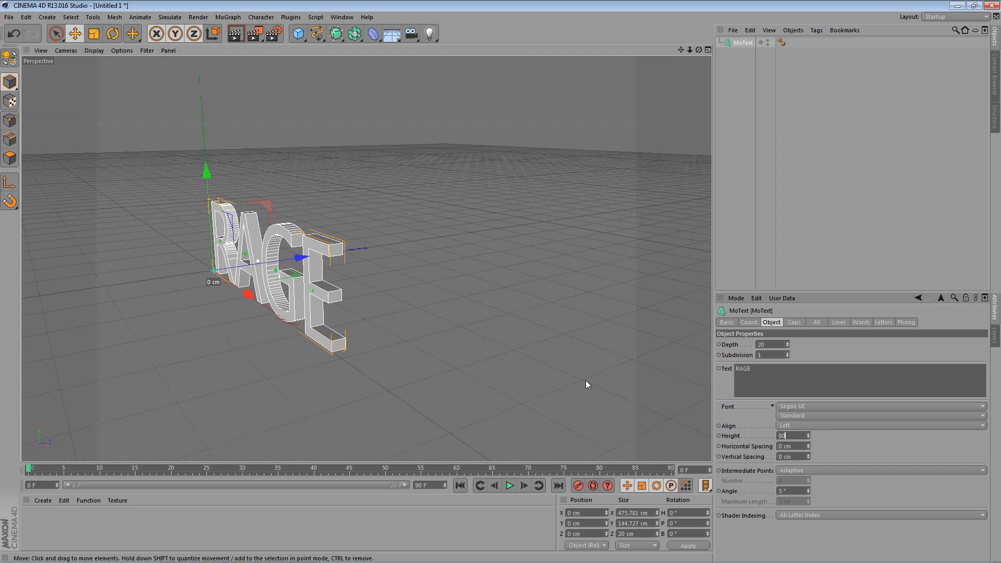
key(Return)
scroll(459, 231, down, 4)
Set the MoText object's extrusion depth to 300
alt+drag(459, 231, 499, 255)
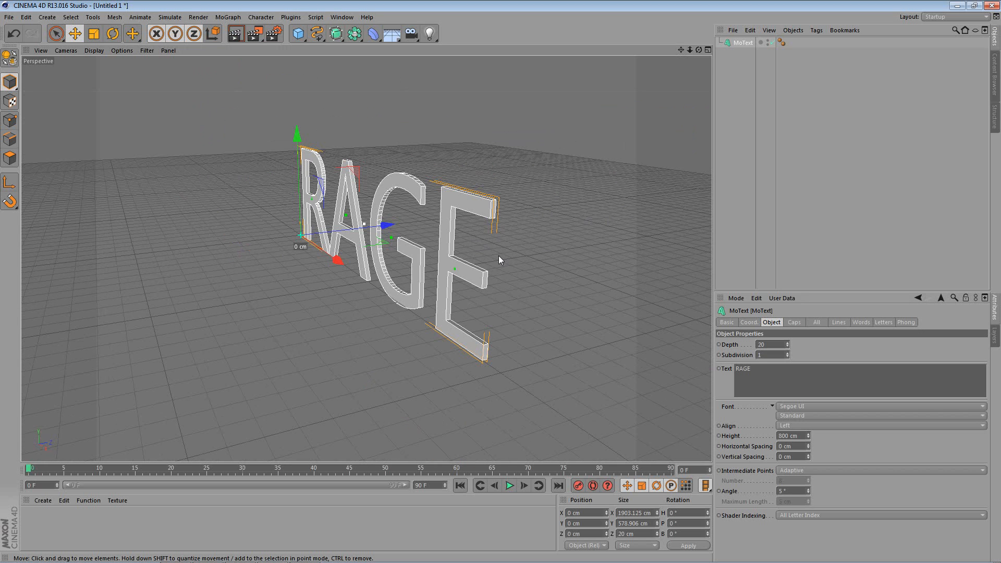
drag(788, 346, 828, 305)
click(788, 343)
click(787, 343)
Change the font of the RAGE text to Astro 867
alt+drag(410, 298, 449, 266)
alt+middle_drag(448, 266, 373, 306)
alt+right_drag(373, 306, 397, 306)
mouse_move(258, 325)
alt+mouse_down()
mouse_move(325, 329)
mouse_move(275, 333)
alt+mouse_up()
alt+right_drag(275, 333, 334, 339)
alt+drag(334, 339, 282, 334)
click(857, 406)
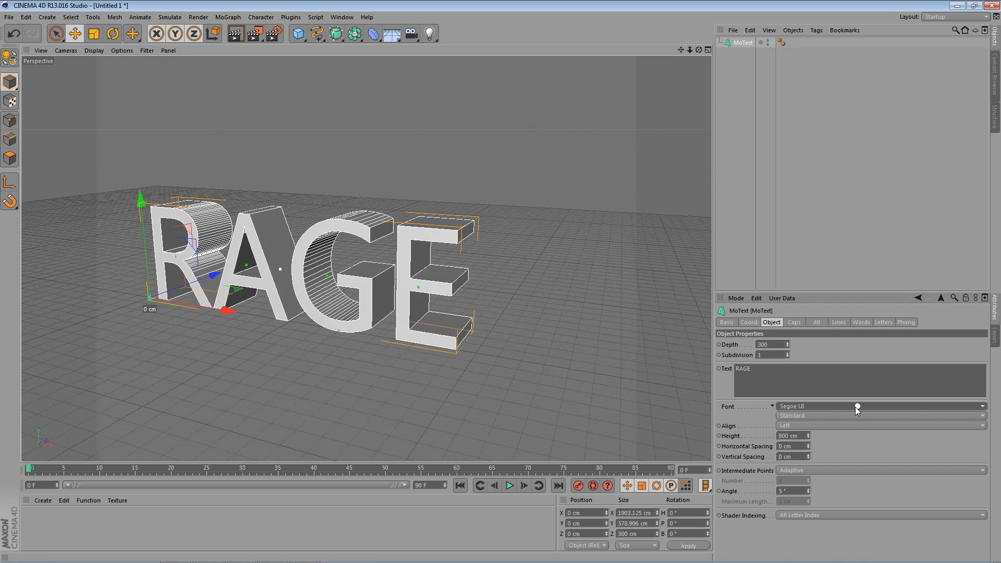
click(982, 408)
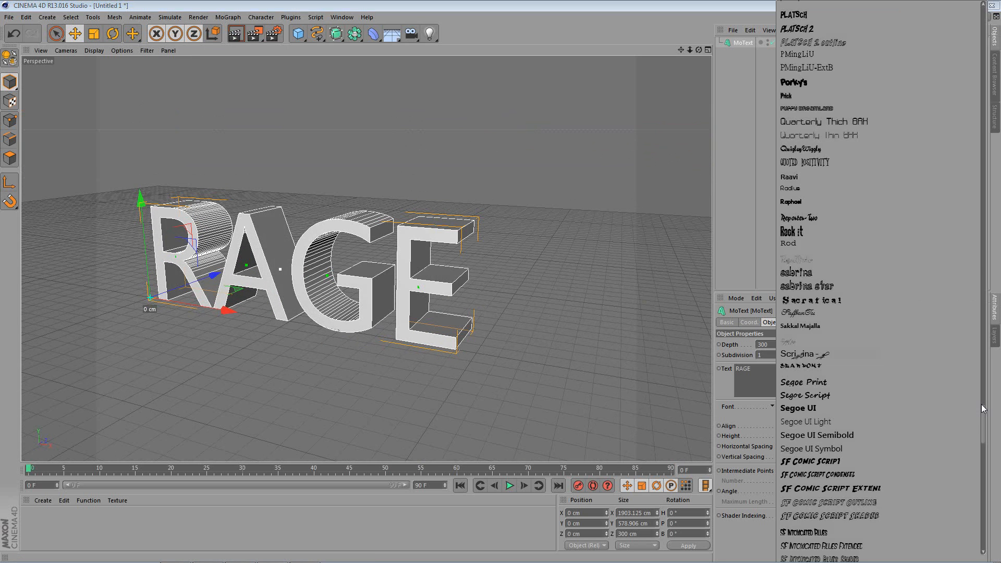
scroll(884, 261, up, 10)
scroll(894, 281, up, 15)
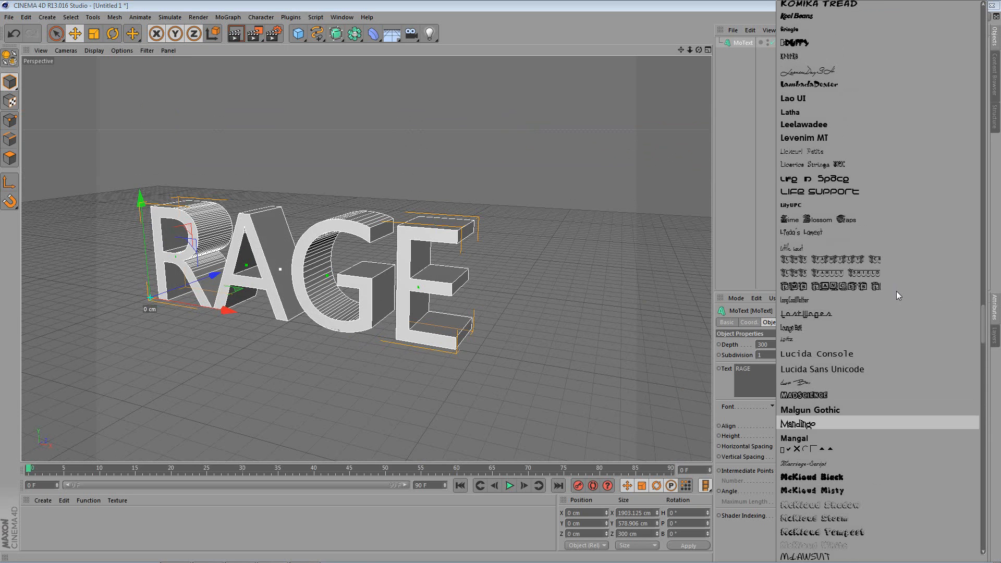
scroll(916, 299, up, 15)
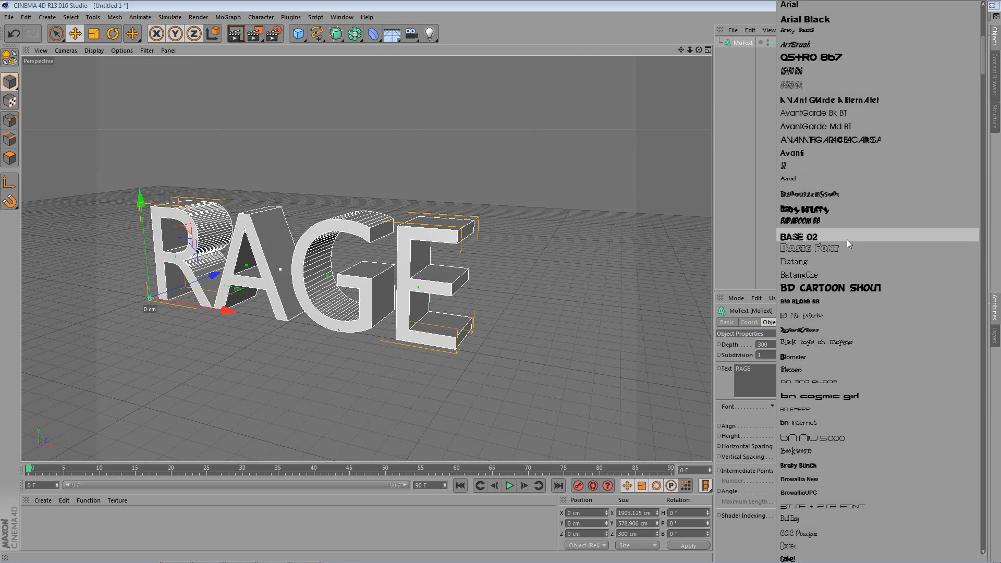
scroll(847, 239, up, 3)
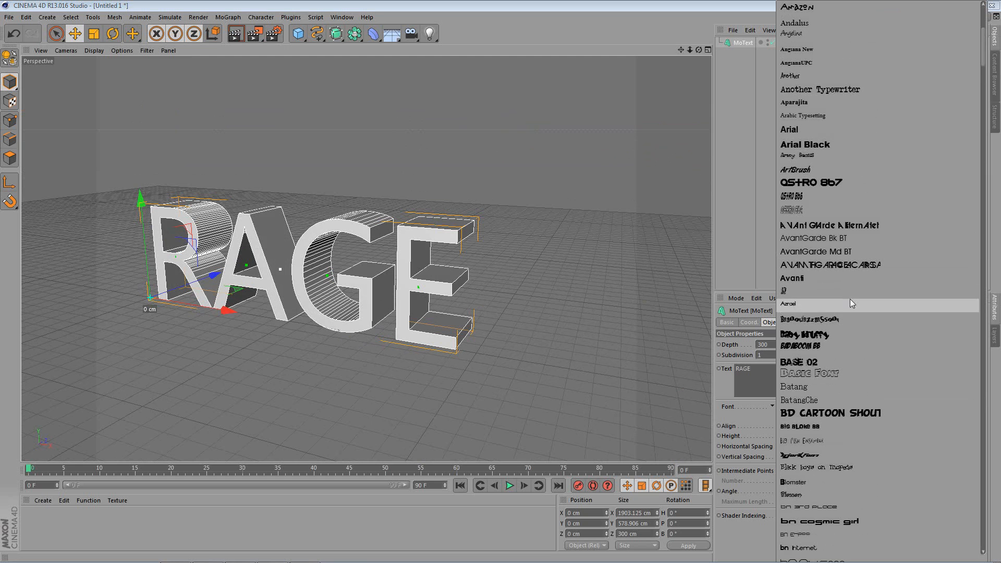
click(843, 185)
Duplicate the MoText object and hide the original in the editor and renderer
alt+drag(448, 271, 287, 297)
alt+middle_drag(287, 297, 438, 299)
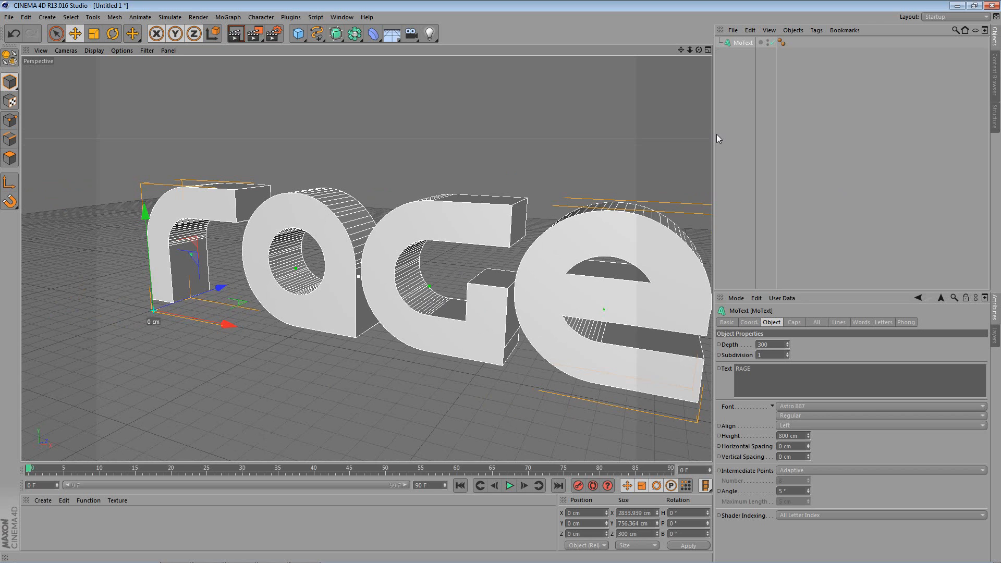
click(744, 48)
key(ctrl+c)
key(ctrl+v)
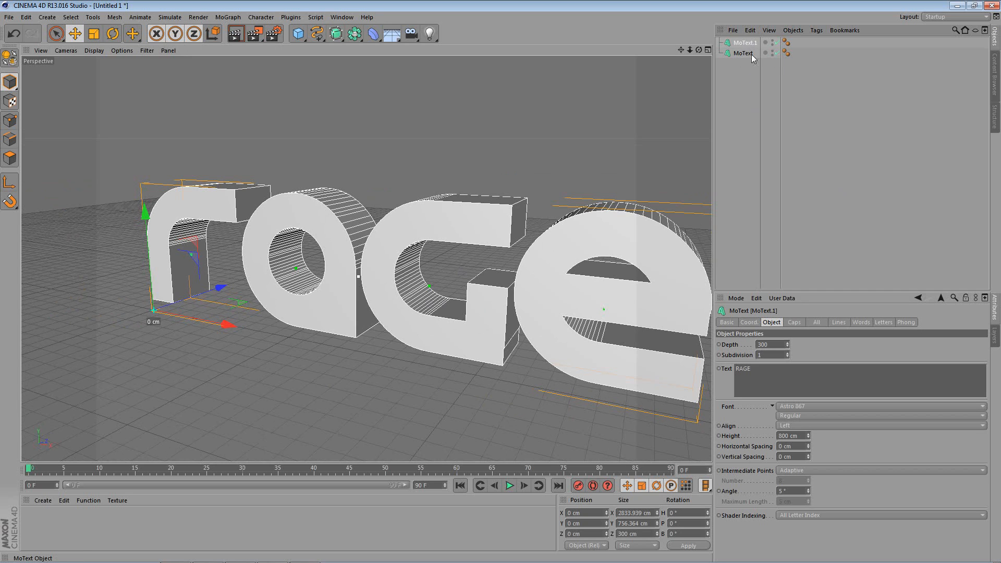
click(742, 54)
click(773, 52)
Make the duplicated MoText object editable so it becomes a hierarchy of separate letters
click(745, 44)
alt+drag(470, 186, 521, 190)
scroll(520, 190, up, 3)
scroll(521, 193, down, 5)
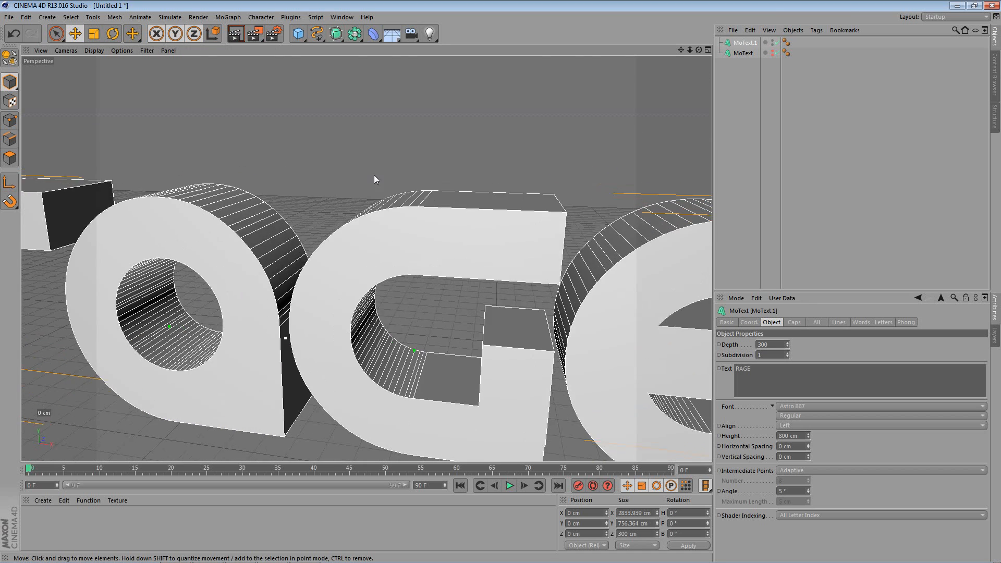
key(c)
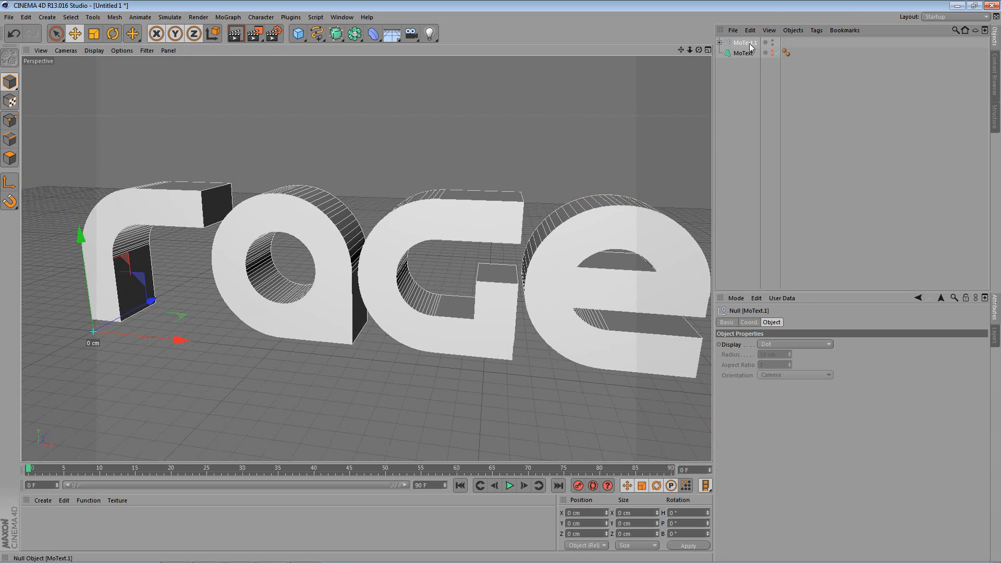
Move the R, A, G and E splines out of the MoText.1 hierarchy to the top level and delete the leftover hierarchy
ctrl+click(720, 43)
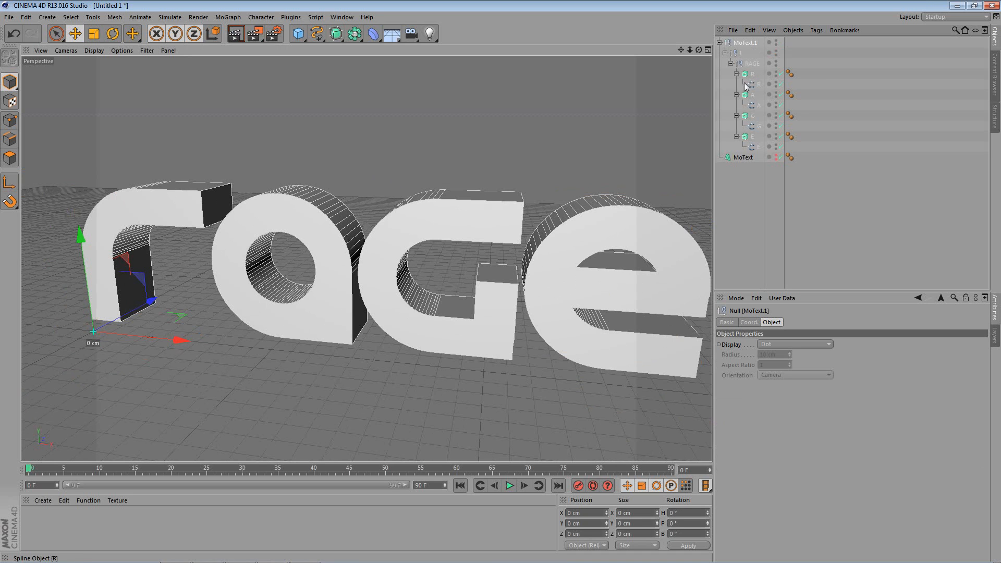
click(758, 147)
ctrl+click(759, 126)
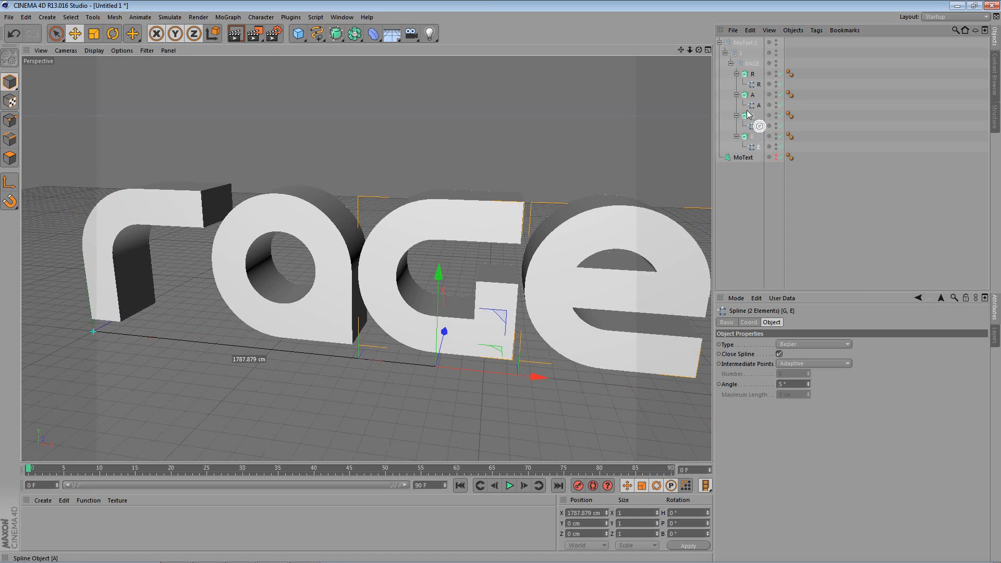
ctrl+click(758, 106)
ctrl+click(759, 85)
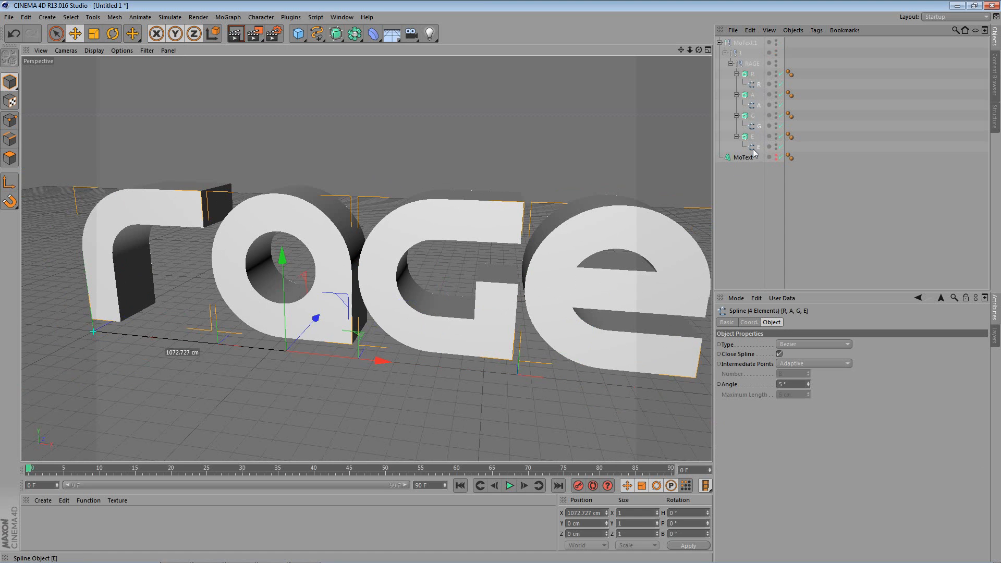
drag(754, 83, 736, 42)
click(745, 85)
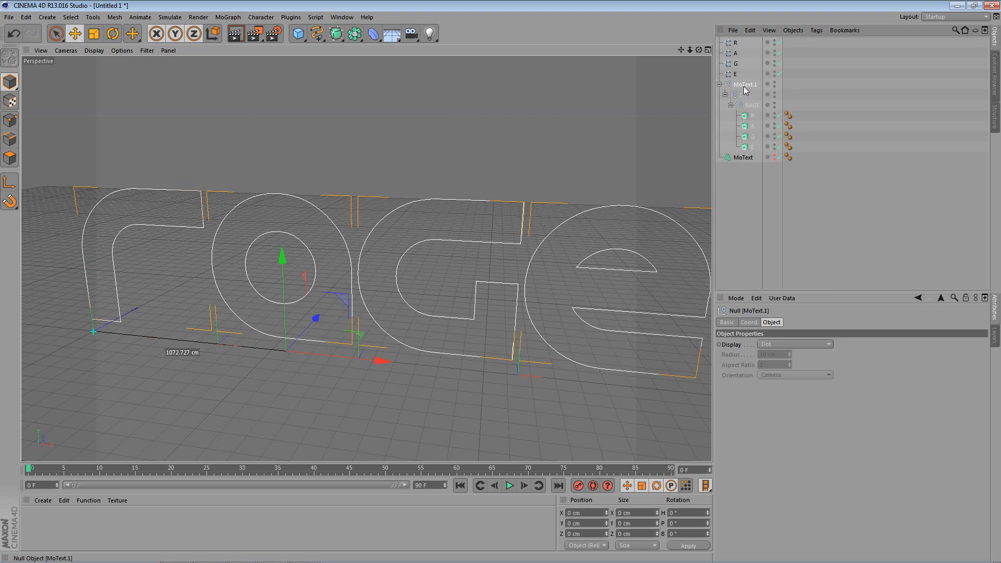
key(Delete)
Start a Bezier spline in the Front view with two points up the centre of the R's vertical stem
alt+drag(337, 192, 318, 213)
click(309, 39)
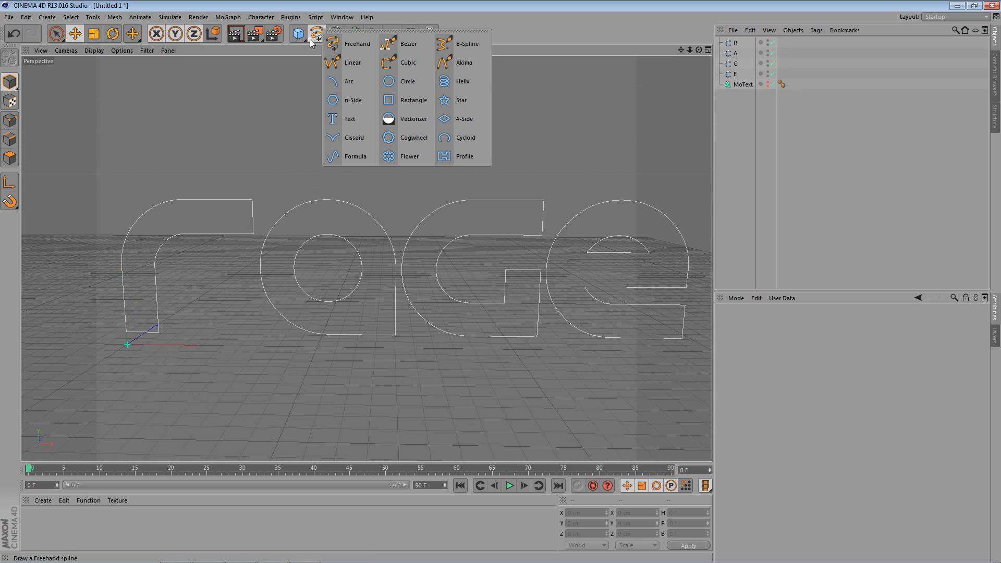
click(403, 46)
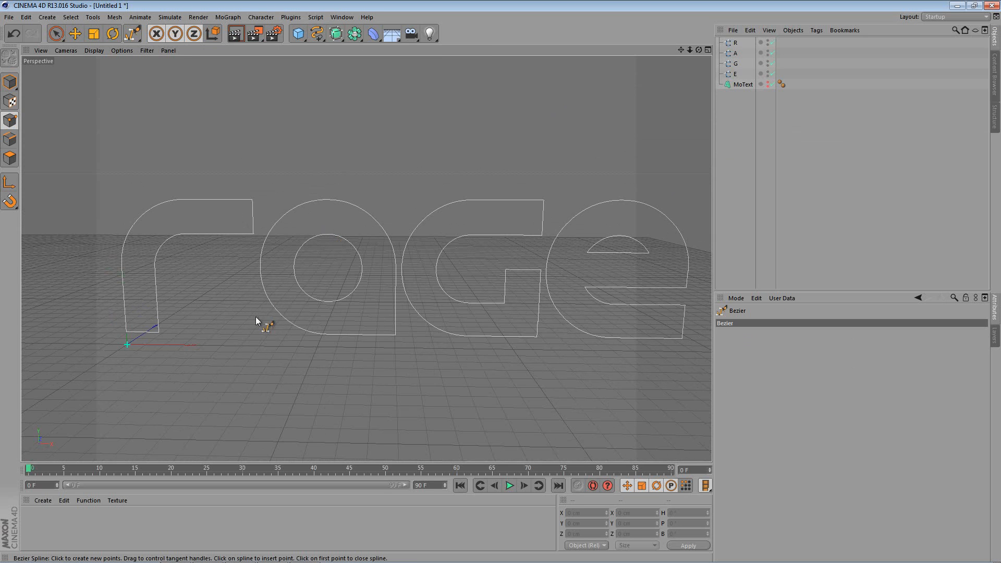
middle_click(280, 189)
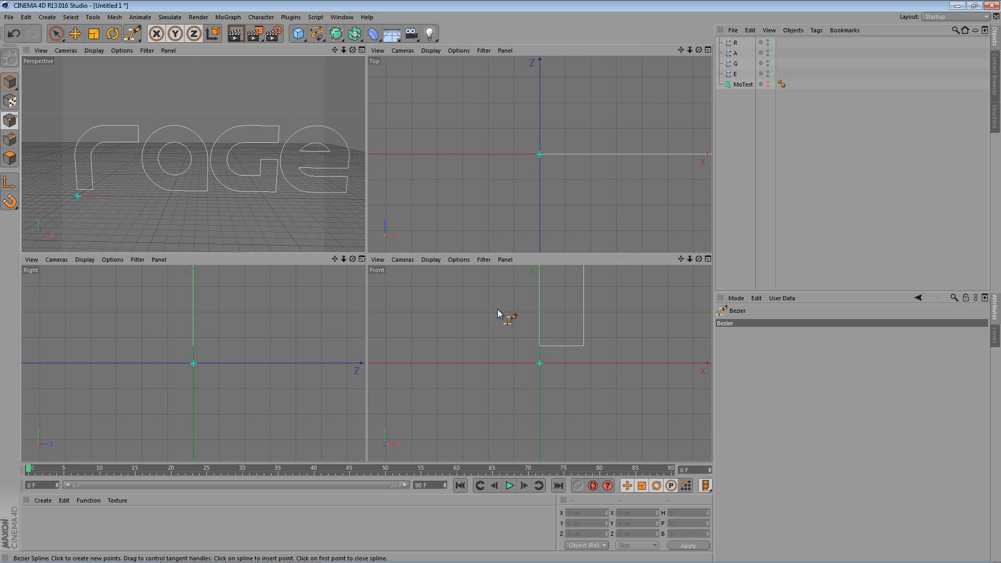
middle_click(520, 315)
scroll(329, 265, up, 5)
alt+middle_drag(480, 201, 352, 368)
scroll(352, 368, down, 3)
alt+middle_drag(418, 295, 400, 285)
scroll(373, 344, down, 1)
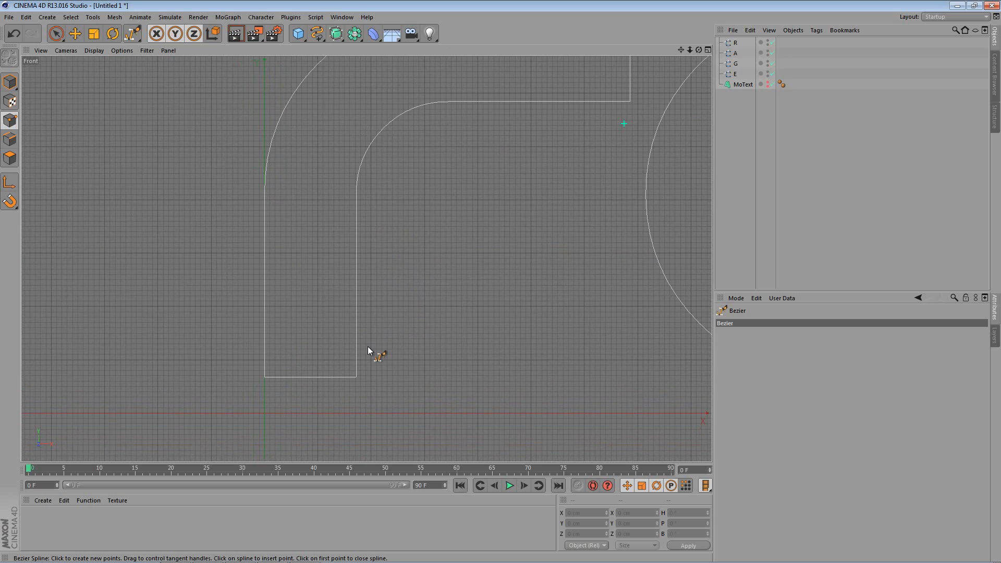
click(310, 377)
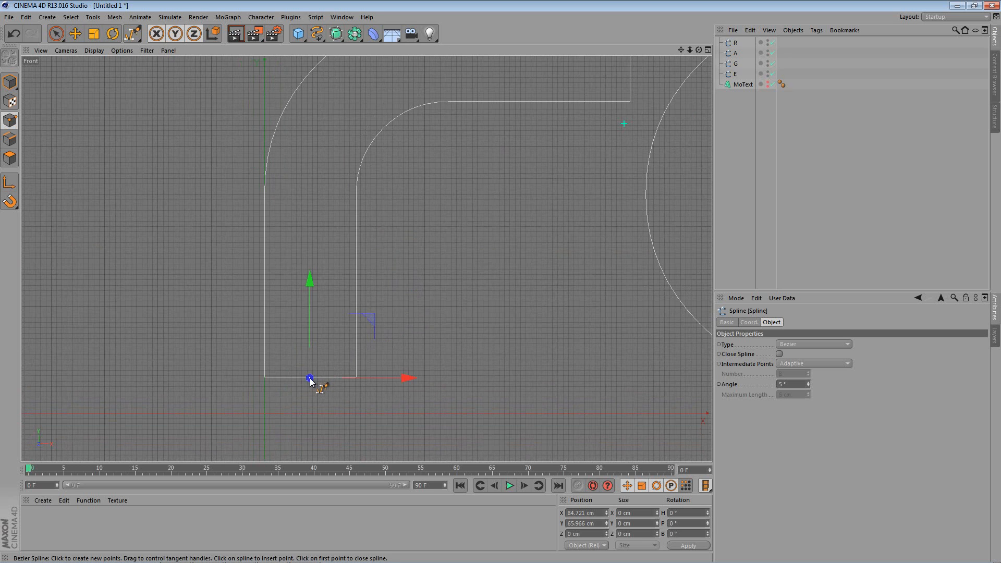
click(310, 230)
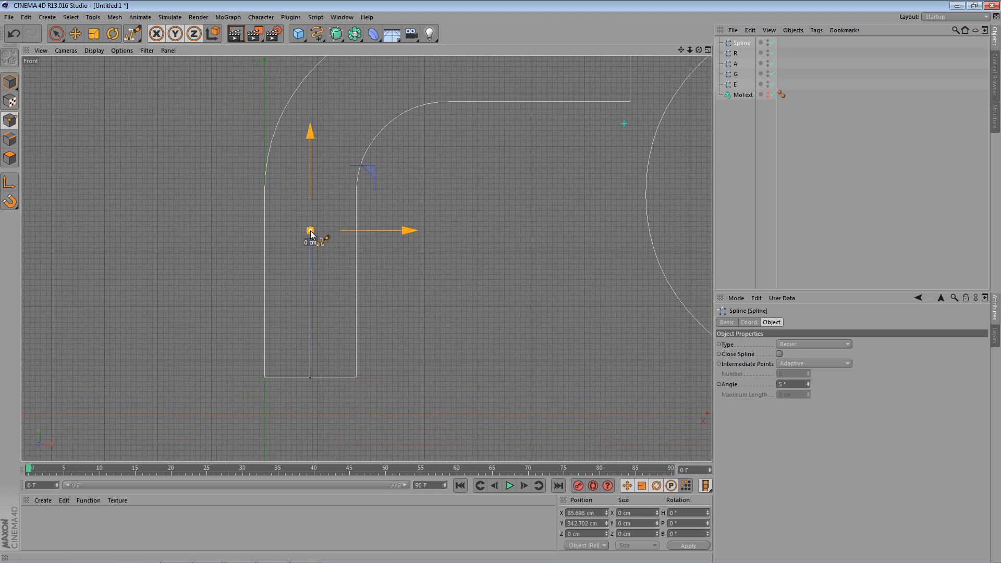
Continue the spline with four points around the R's bend and along its arm to the middle of the arm's end
click(325, 146)
click(358, 92)
alt+middle_drag(485, 107, 445, 139)
click(420, 88)
click(590, 85)
alt+middle_drag(423, 174, 382, 243)
scroll(401, 229, down, 3)
scroll(393, 238, up, 2)
scroll(375, 231, down, 2)
scroll(383, 241, up, 3)
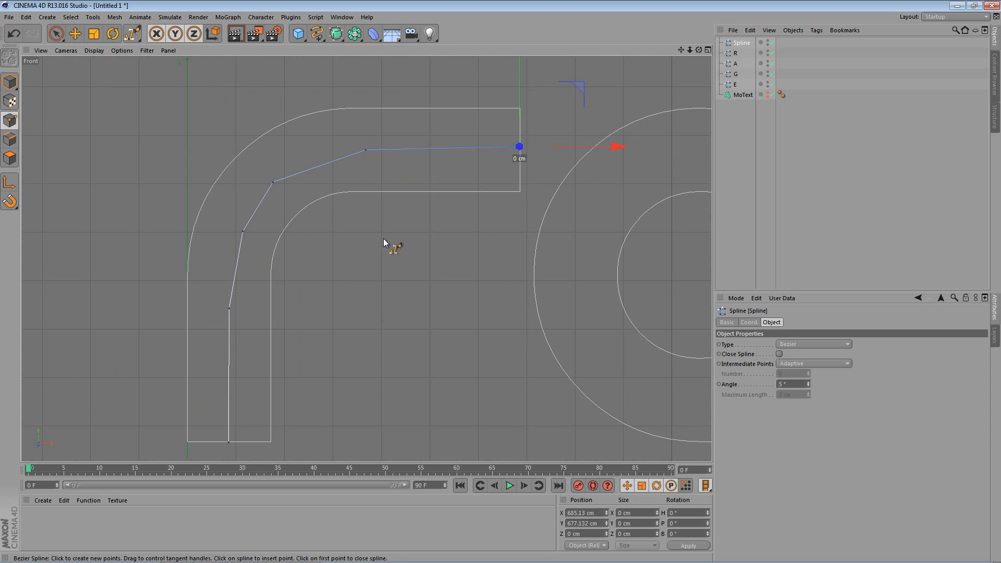
Set the R centre-line spline's type to B-Spline
click(811, 344)
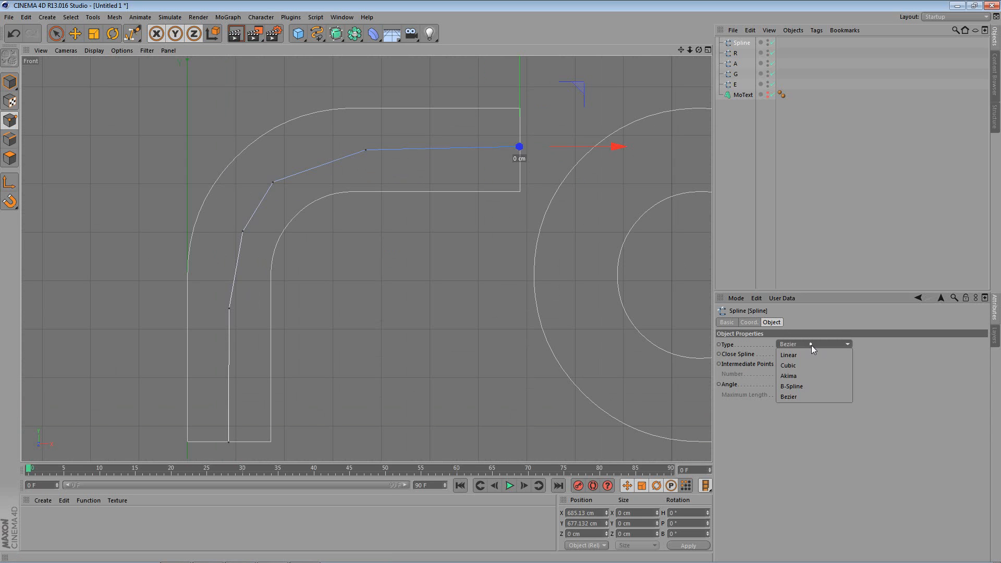
click(805, 383)
alt+middle_drag(347, 237, 367, 229)
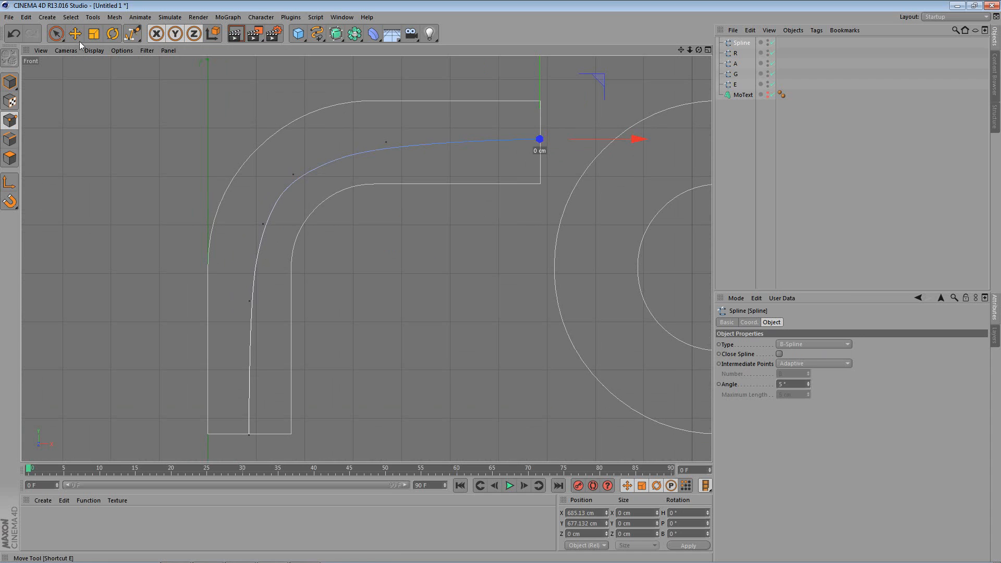
Move the spline's two bend points outward, the upper one up and the lower one sideways, to centre the curve in the R
click(75, 34)
click(294, 174)
drag(295, 133, 293, 120)
click(263, 223)
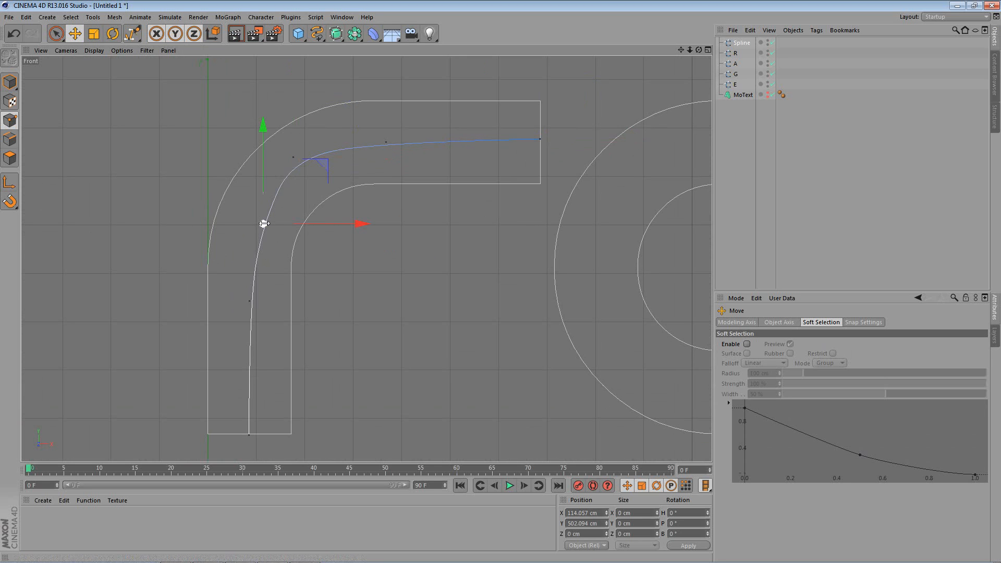
drag(320, 226, 310, 226)
Raise the spline point on the R's arm slightly and shift it back toward the bend
click(375, 196)
click(387, 142)
drag(386, 106, 394, 98)
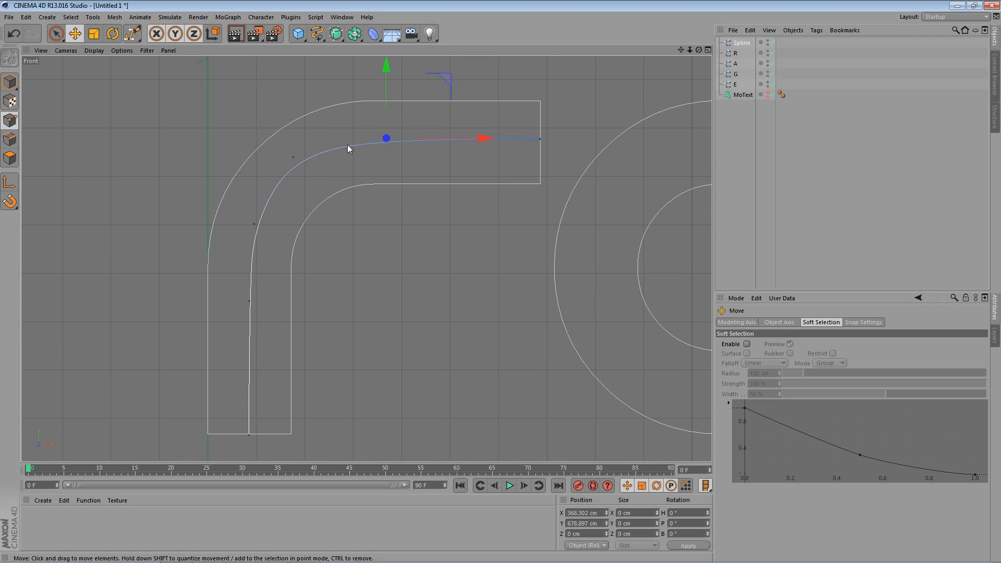
drag(465, 140, 485, 140)
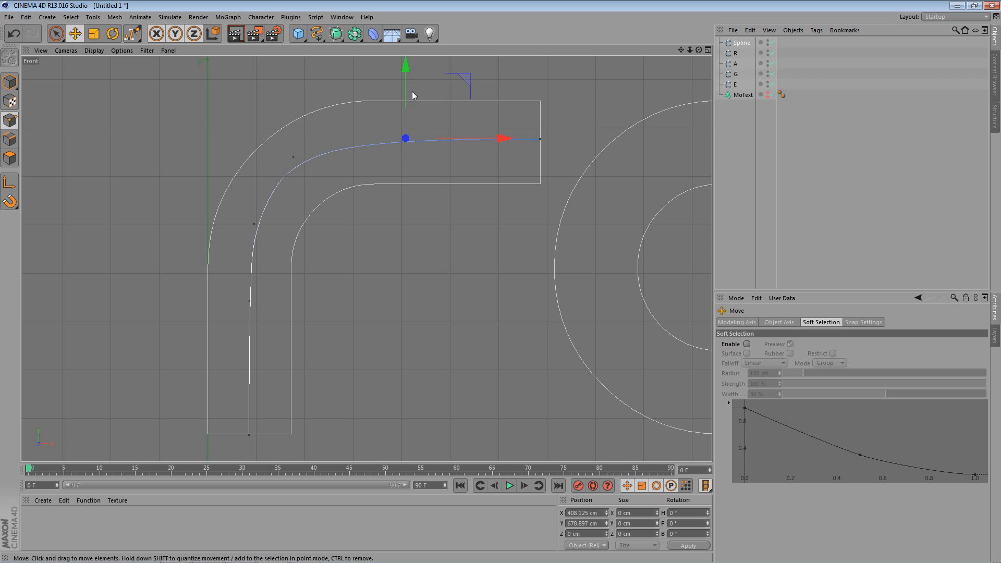
drag(406, 96, 404, 95)
drag(456, 134, 414, 135)
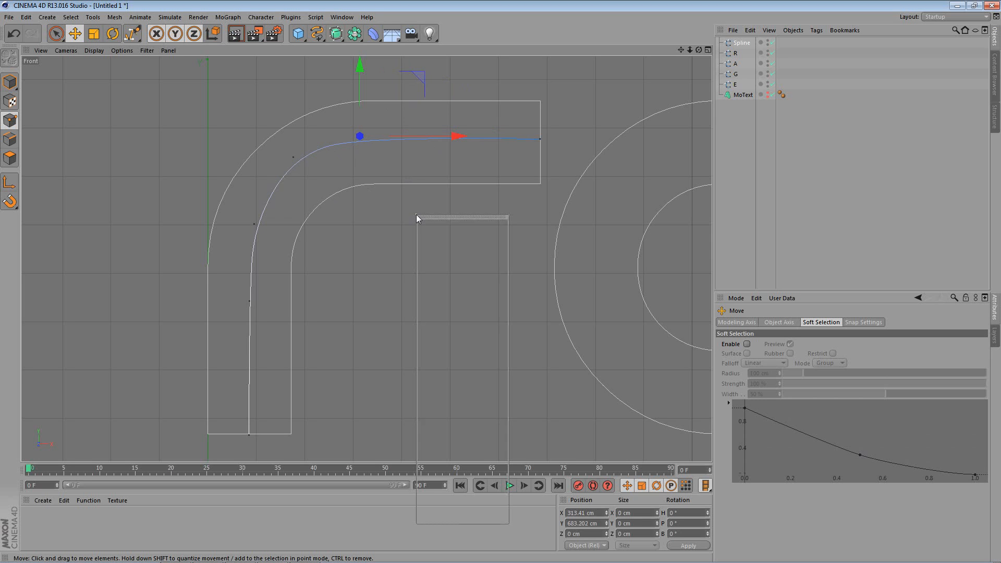
Create an extra point on the spline about midway along the R's horizontal arm
right_click(416, 215)
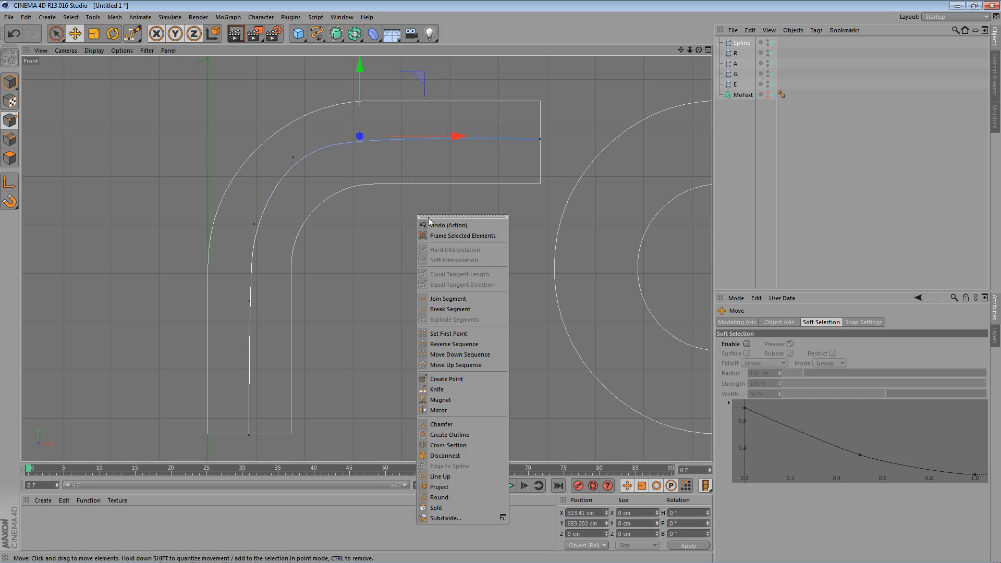
click(461, 378)
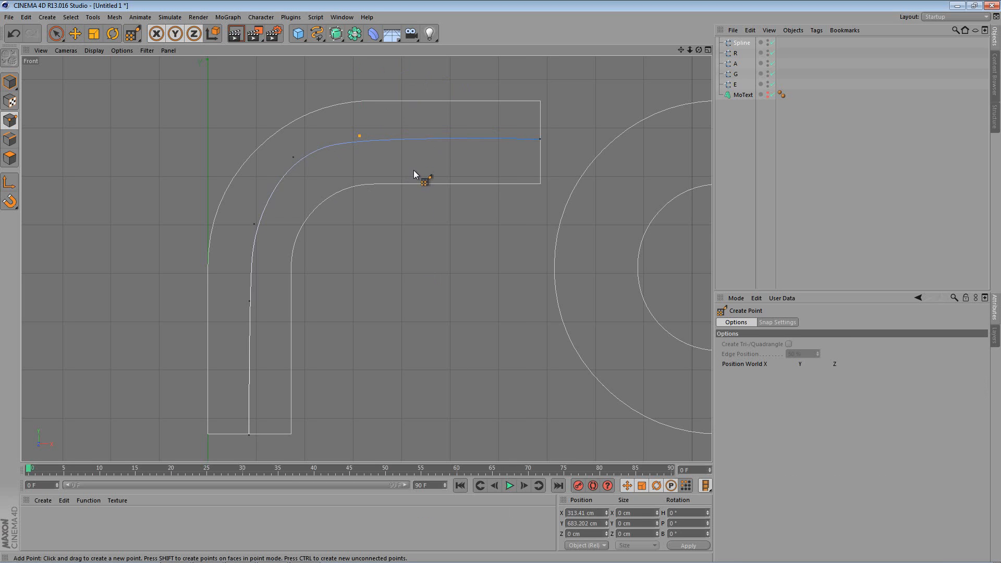
click(432, 138)
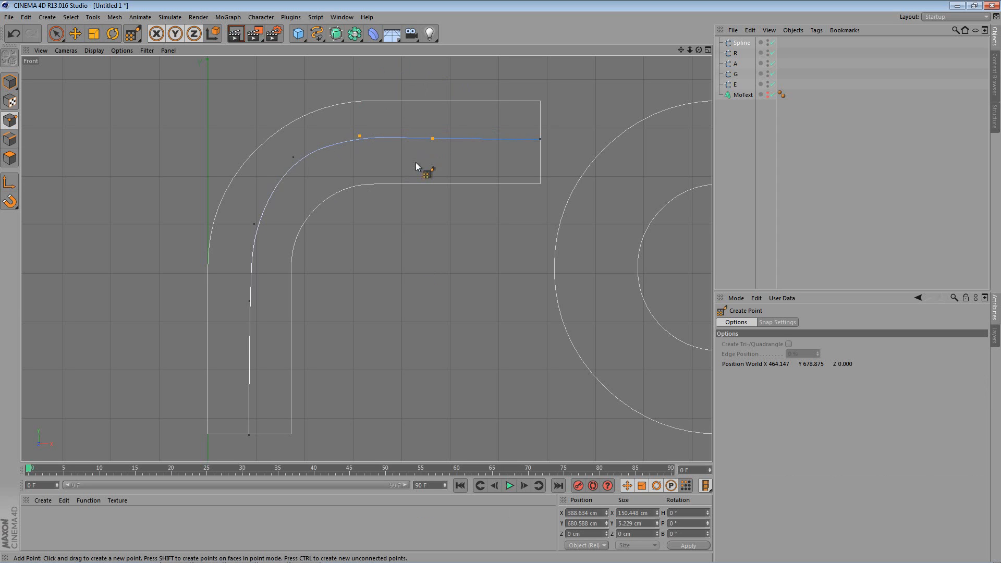
Reposition the two upper bend points so the spline curves evenly through the R and runs level into the arm
click(75, 35)
click(345, 229)
click(358, 137)
drag(359, 102, 361, 104)
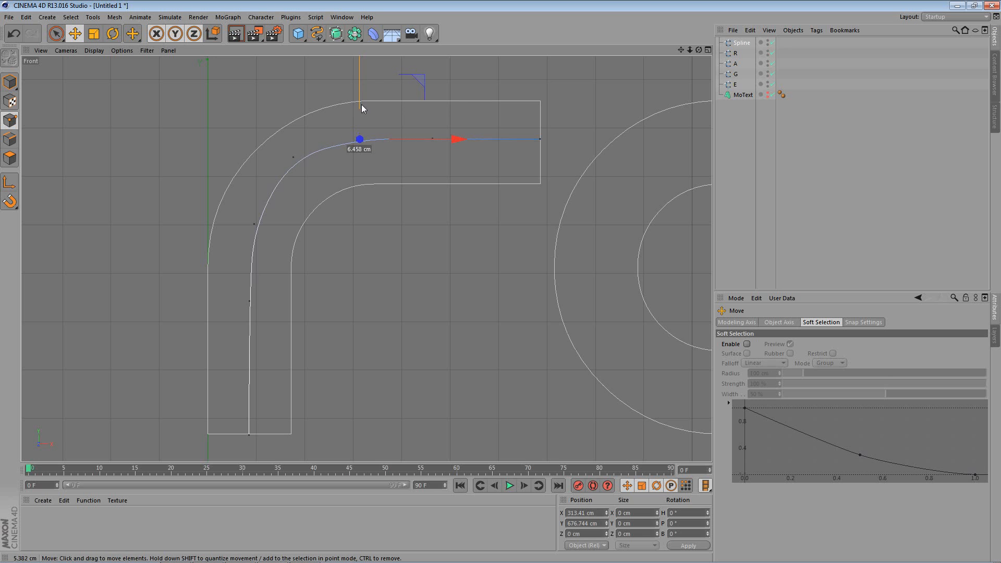
click(408, 174)
click(358, 139)
drag(416, 142, 396, 142)
click(291, 157)
drag(292, 120, 293, 134)
drag(350, 173, 343, 173)
Fine-tune the spline's end point height and the lower bend point so the path stays centred in the R
click(445, 224)
click(540, 139)
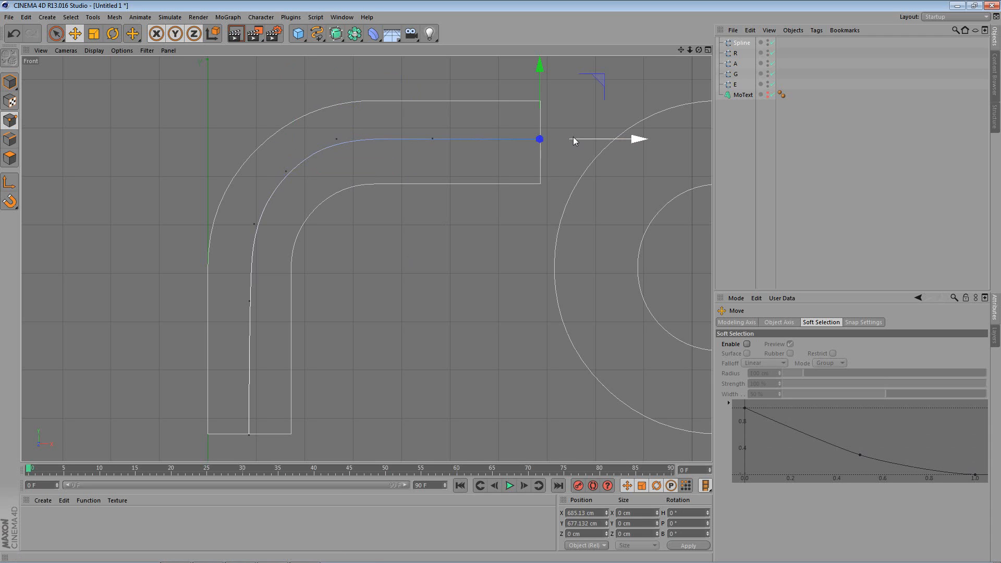
drag(537, 106, 537, 108)
click(254, 221)
drag(310, 227, 308, 227)
click(487, 128)
click(540, 140)
drag(541, 105, 540, 102)
click(473, 222)
Return to the perspective view and add a Sweep NURBS object
middle_click(474, 221)
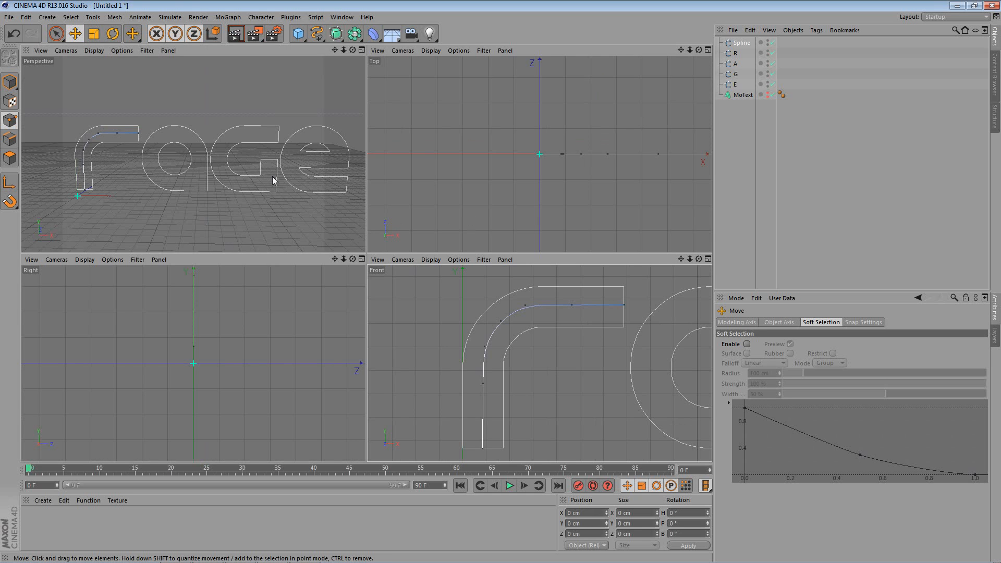
middle_click(273, 209)
scroll(284, 214, down, 4)
mouse_move(307, 224)
alt+mouse_down()
mouse_move(286, 262)
mouse_move(324, 261)
mouse_move(323, 228)
alt+mouse_up()
scroll(327, 237, up, 3)
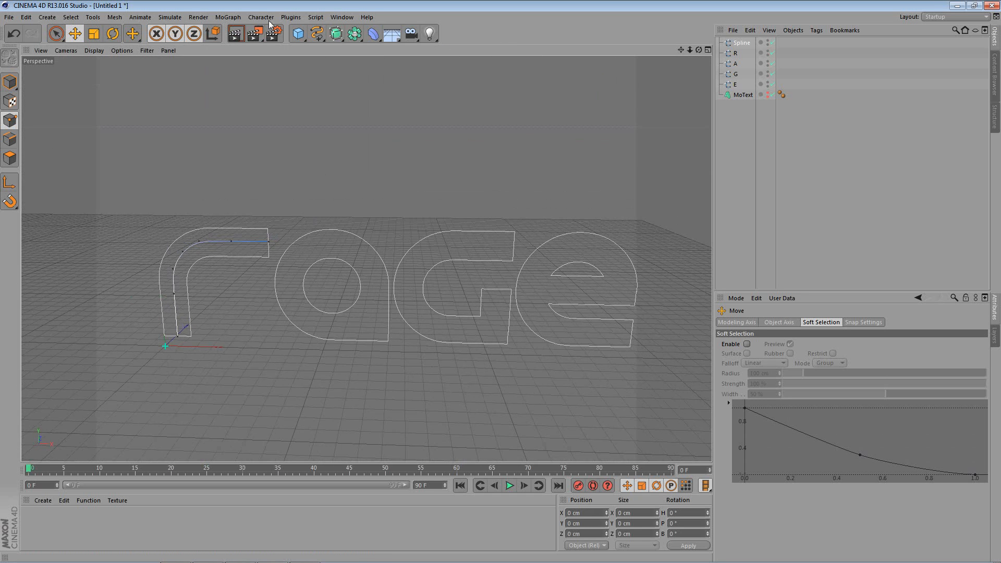
click(335, 34)
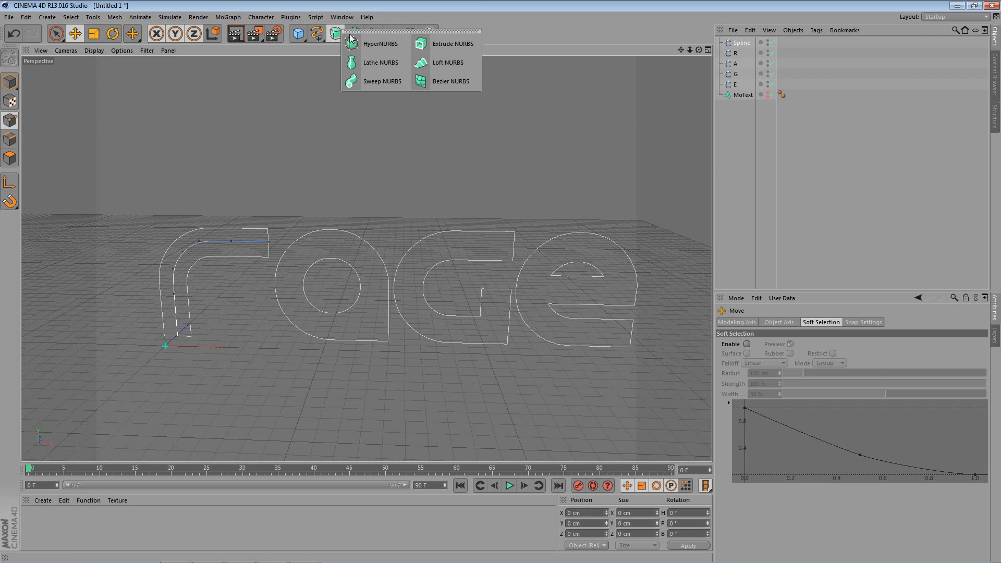
click(377, 81)
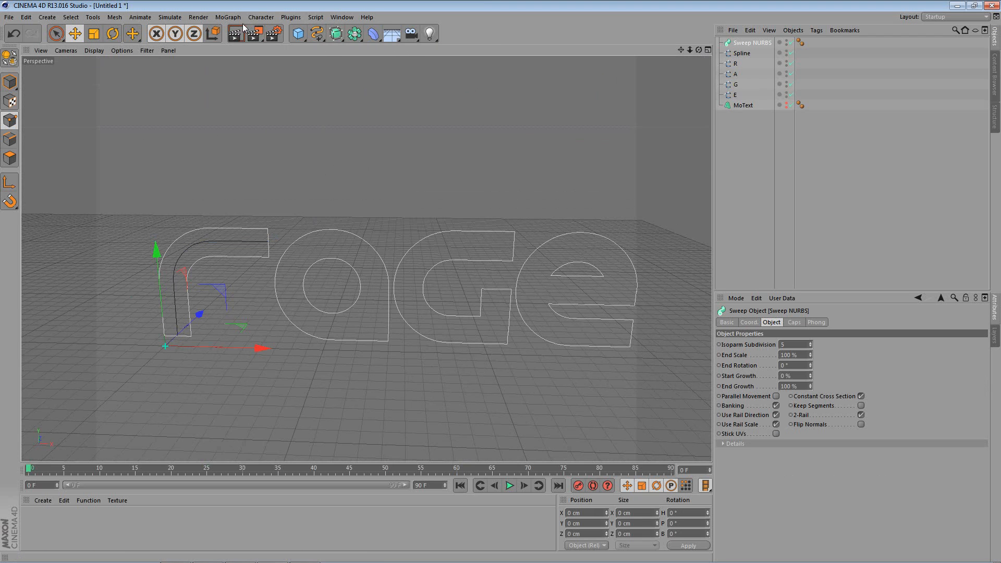
Add a Spline Wrap deformer and a MoGraph Cloner to the scene
click(373, 34)
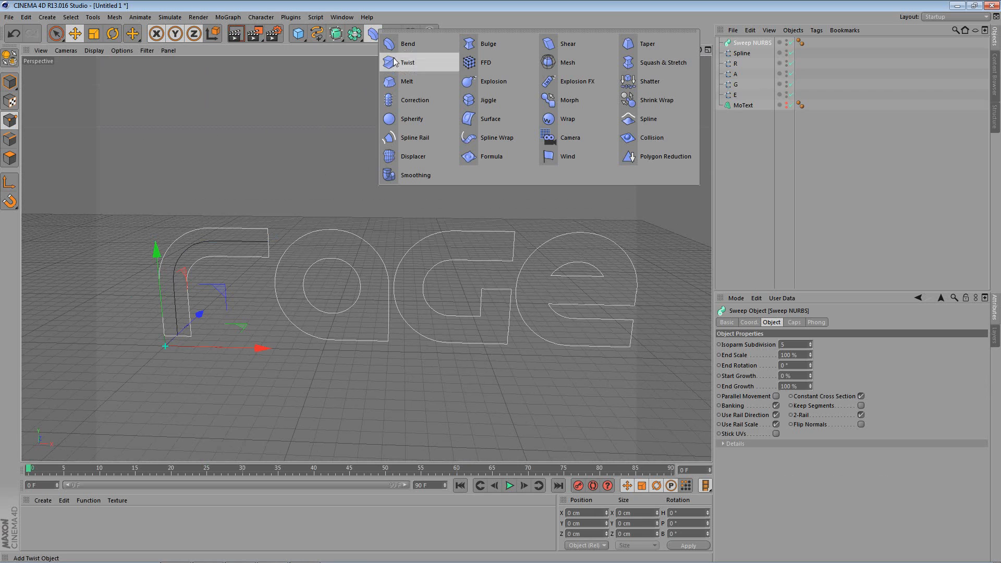
click(500, 137)
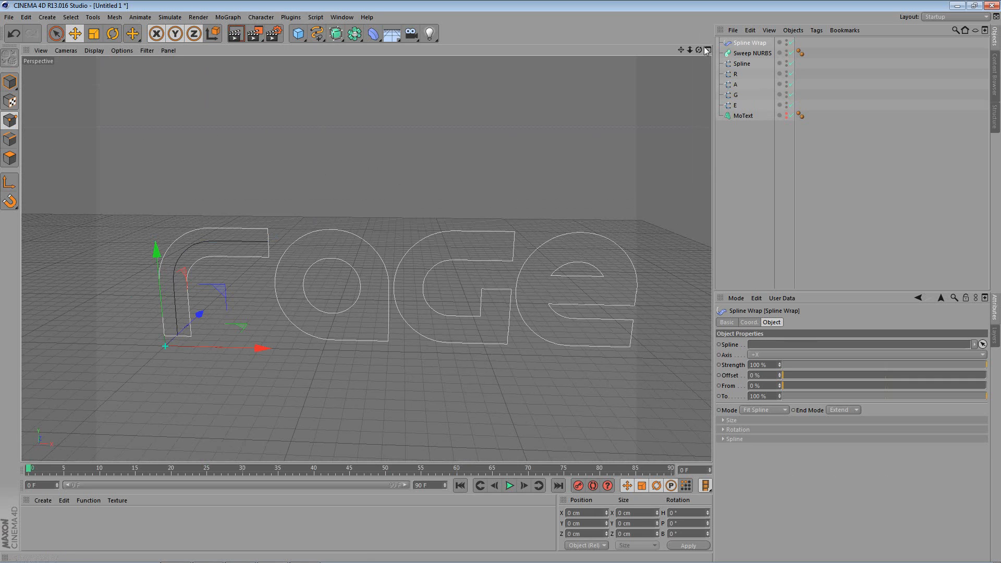
click(228, 17)
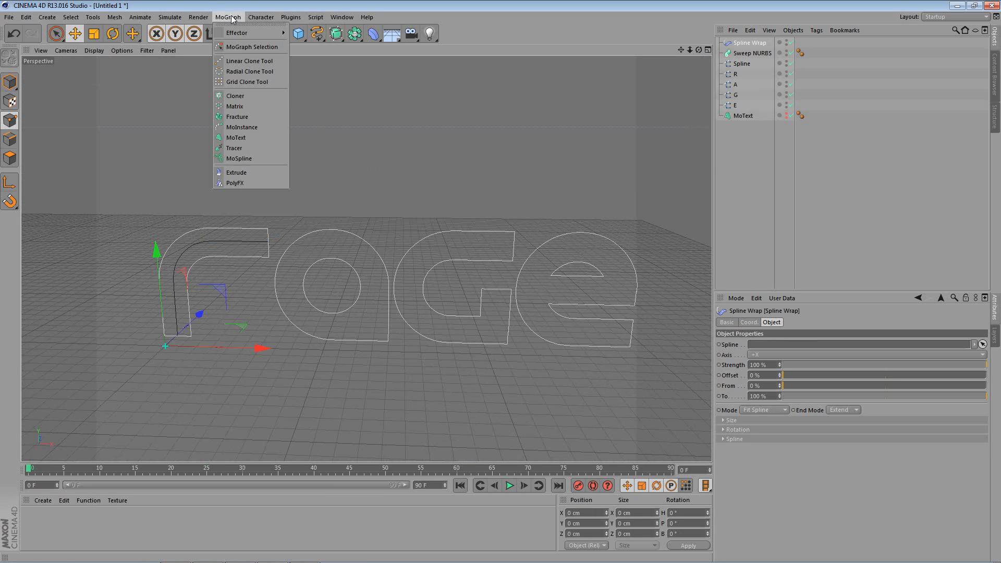
click(250, 98)
Add a Rectangle spline at the base of the R, 130 cm wide and 300 cm high
alt+drag(252, 271, 224, 268)
alt+middle_drag(225, 268, 377, 242)
scroll(376, 250, up, 5)
alt+drag(374, 259, 342, 274)
alt+middle_drag(360, 270, 324, 279)
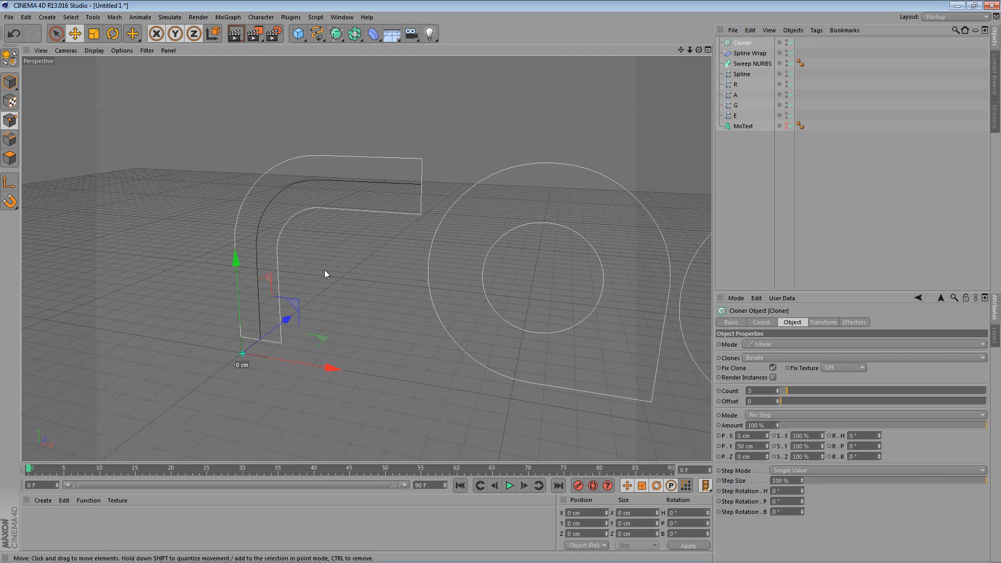
click(317, 33)
click(407, 99)
scroll(309, 297, up, 3)
alt+drag(308, 307, 316, 301)
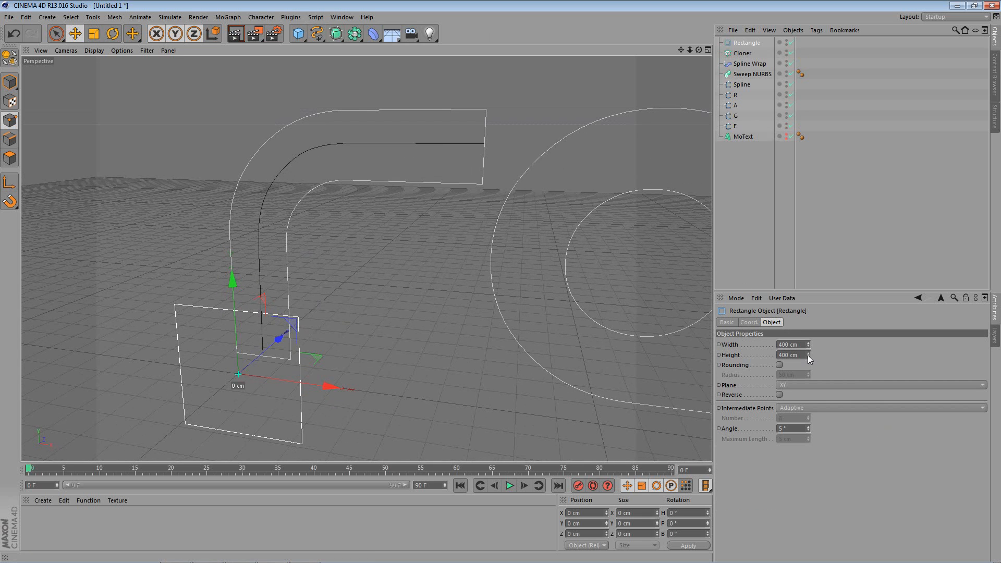
drag(809, 354, 809, 375)
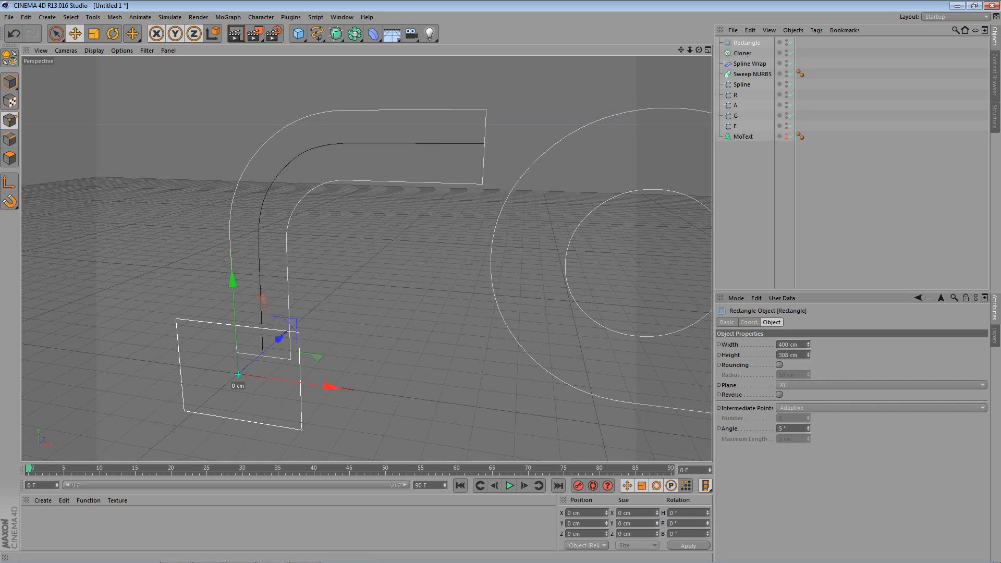
click(809, 358)
click(809, 358)
drag(809, 345, 809, 394)
Rotate the rectangle so it stands upright with its long side running along the Z axis
alt+drag(174, 282, 257, 250)
click(109, 40)
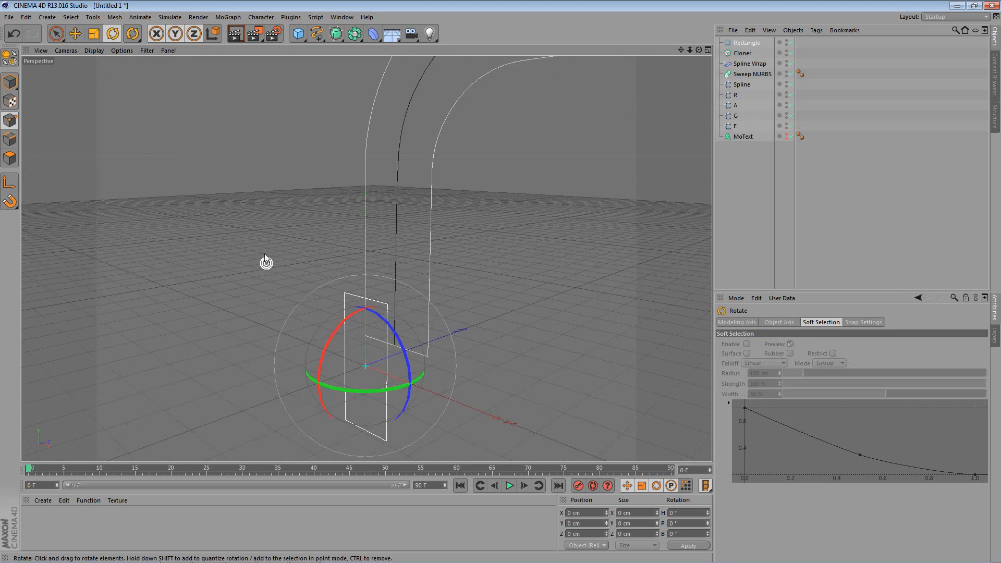
drag(343, 324, 401, 414)
alt+drag(500, 333, 329, 250)
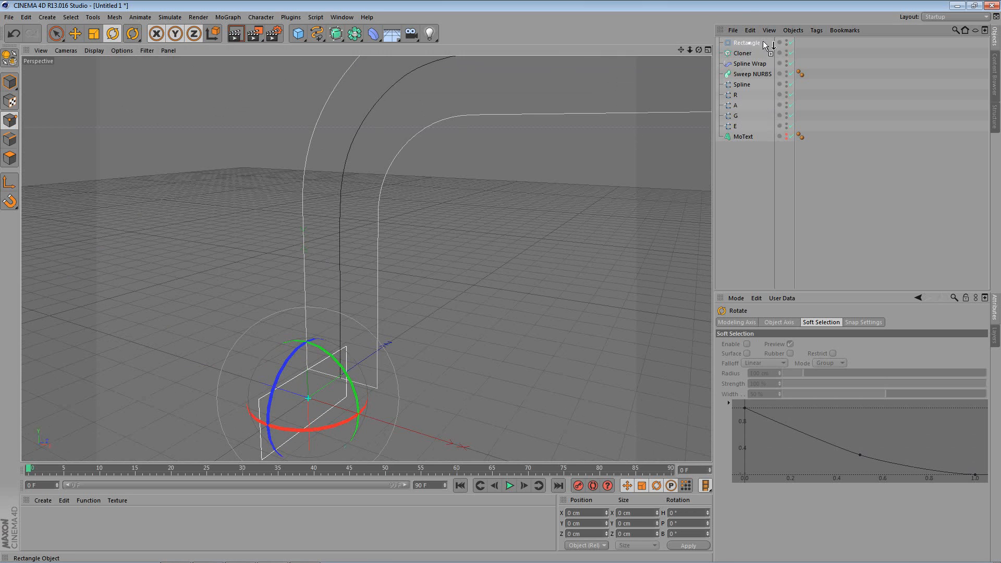
Duplicate the rectangle and make the copy an editable spline
ctrl+drag(758, 42, 760, 43)
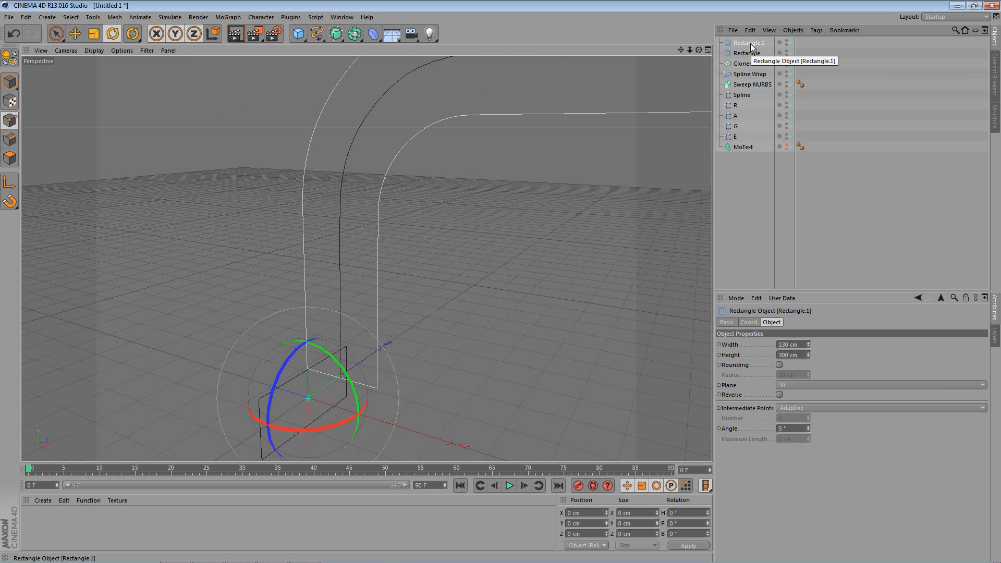
key(c)
mouse_move(488, 230)
alt+mouse_down()
mouse_move(460, 227)
mouse_move(433, 171)
mouse_move(421, 232)
mouse_move(446, 217)
mouse_move(455, 235)
alt+mouse_up()
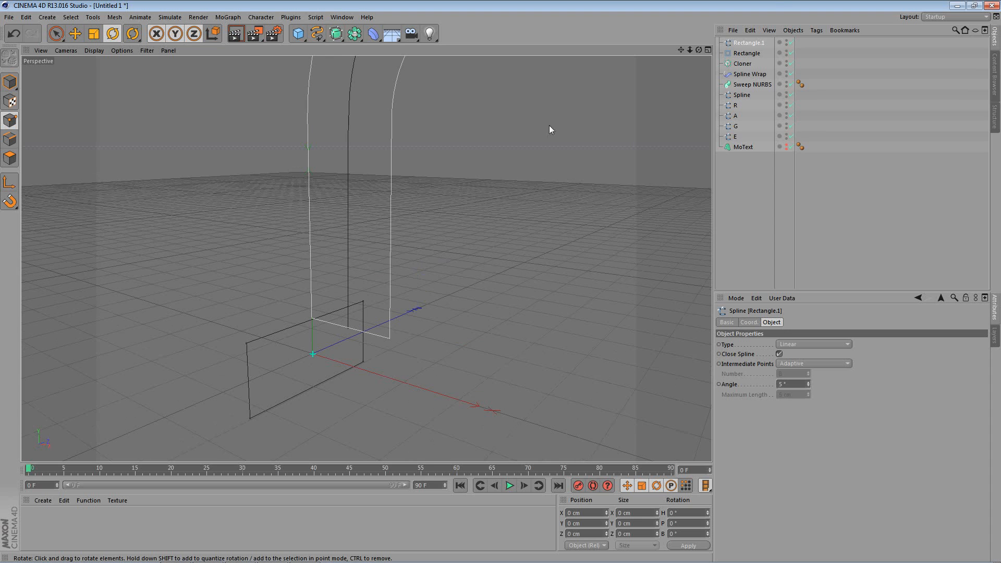
Place both rectangles under the Sweep NURBS, with the parametric one as profile above the editable one as path
drag(753, 82, 753, 84)
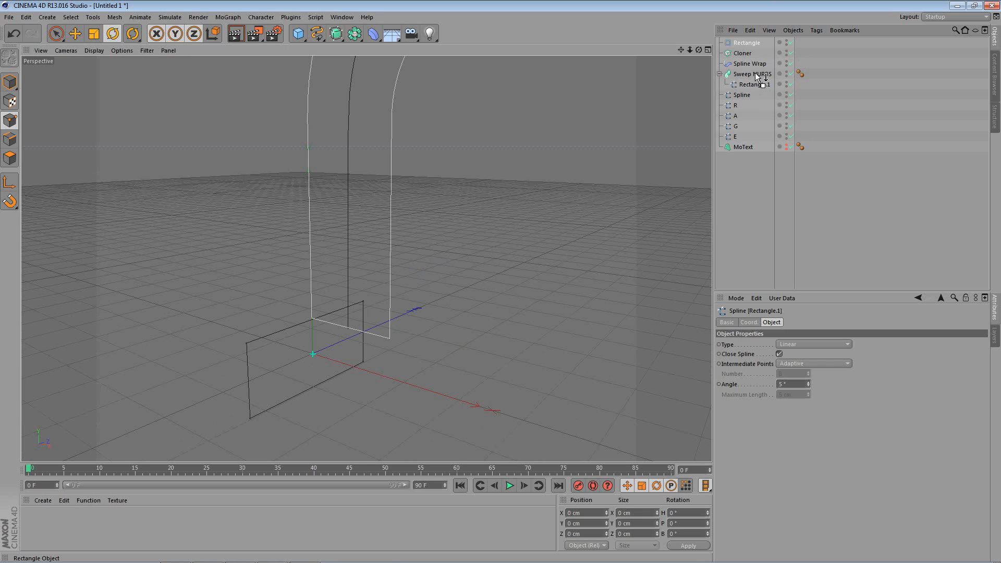
drag(757, 76, 757, 76)
click(753, 63)
alt+drag(363, 245, 493, 230)
Set the sweep's profile rectangle to a width of 22 cm and a height of 90 cm
click(752, 73)
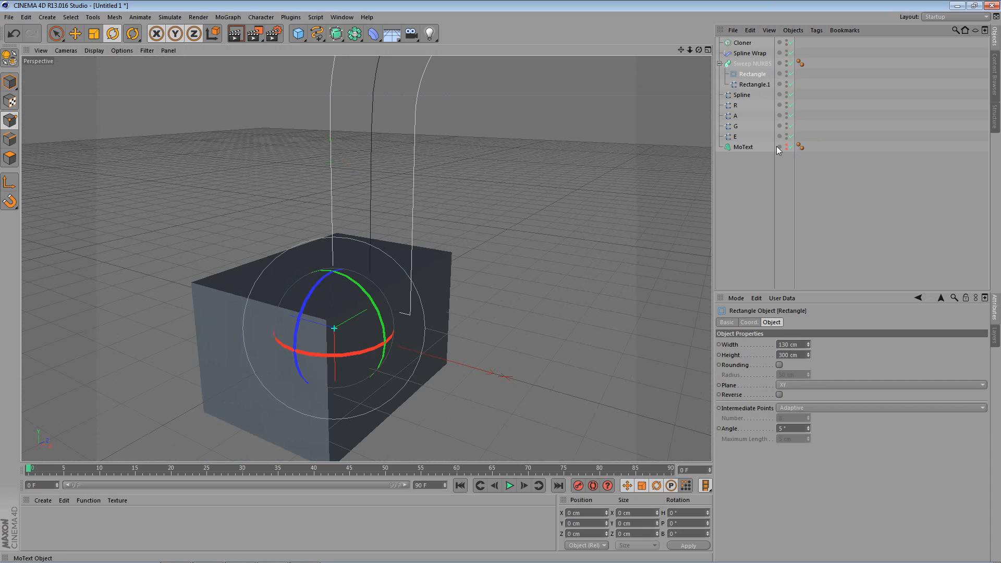
drag(808, 355, 757, 355)
alt+drag(268, 112, 312, 160)
drag(809, 343, 761, 344)
alt+drag(360, 167, 373, 203)
alt+right_drag(373, 203, 475, 242)
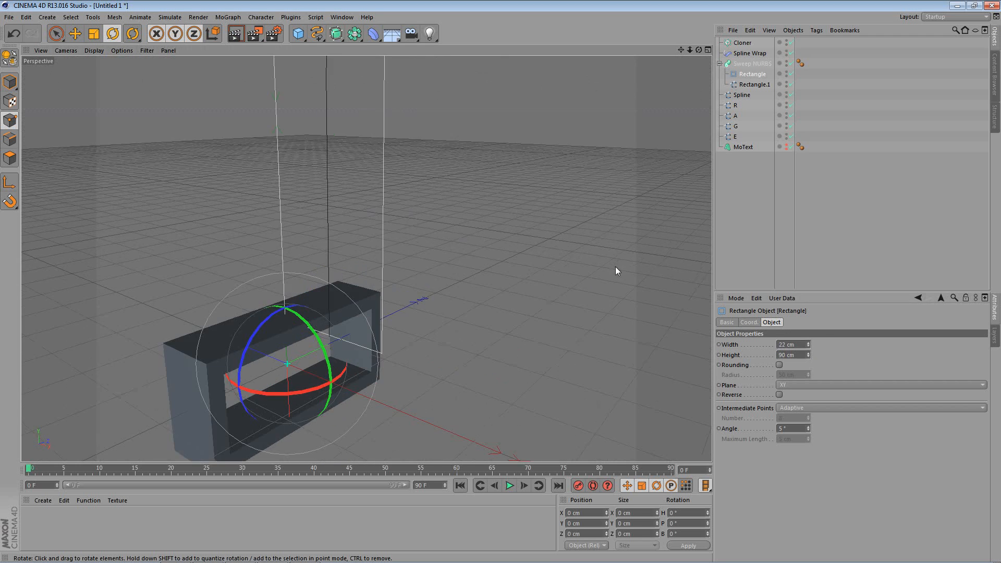
Reduce the width of the sweep's profile rectangle to 10 cm
click(810, 347)
click(809, 348)
click(809, 348)
click(809, 348)
click(809, 349)
click(809, 348)
alt+drag(590, 344, 524, 214)
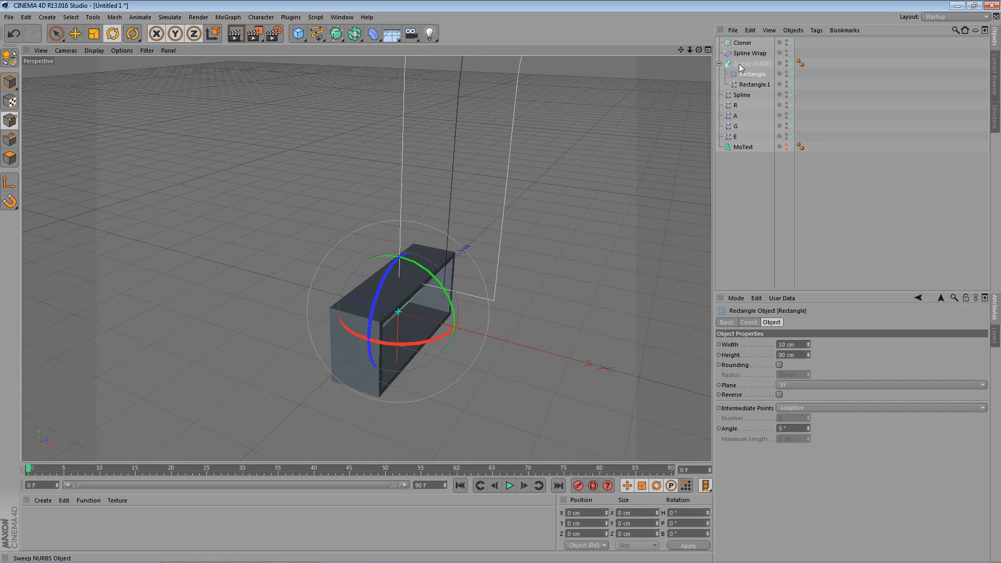
Make the Sweep NURBS a child of the Cloner
click(746, 63)
drag(744, 66, 744, 46)
click(744, 44)
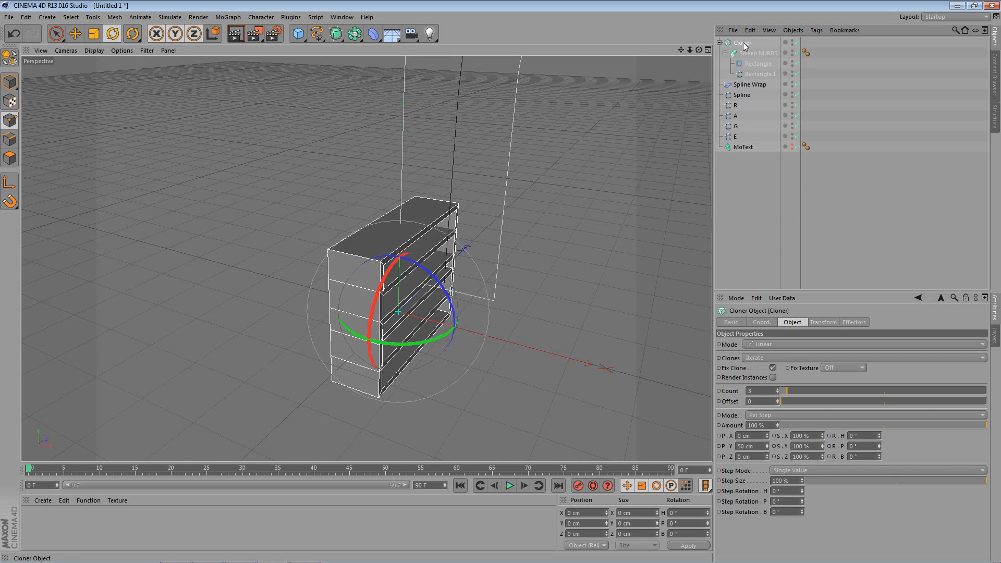
Group the Cloner under a null and place the Spline Wrap inside that null, above the Cloner
click(793, 30)
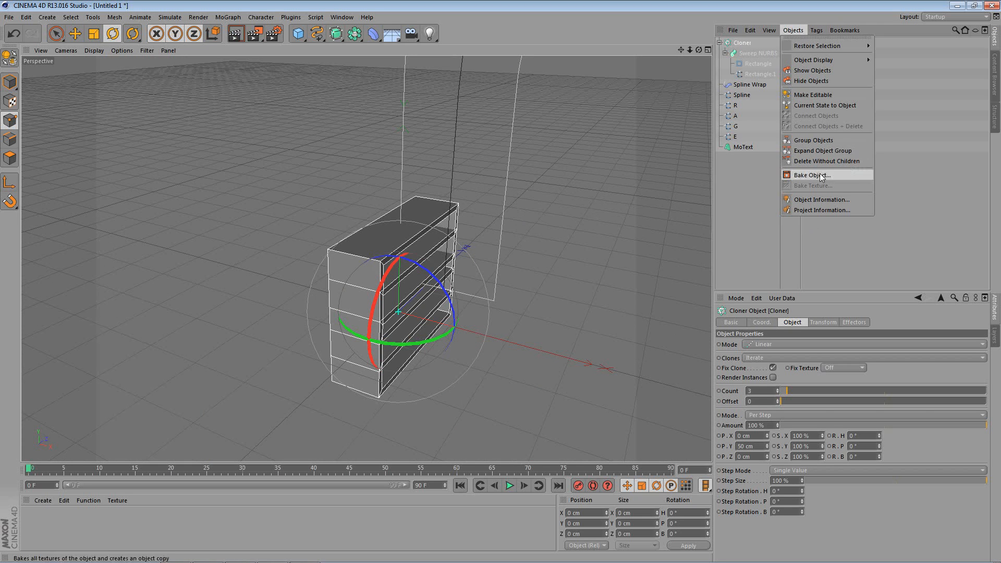
click(838, 143)
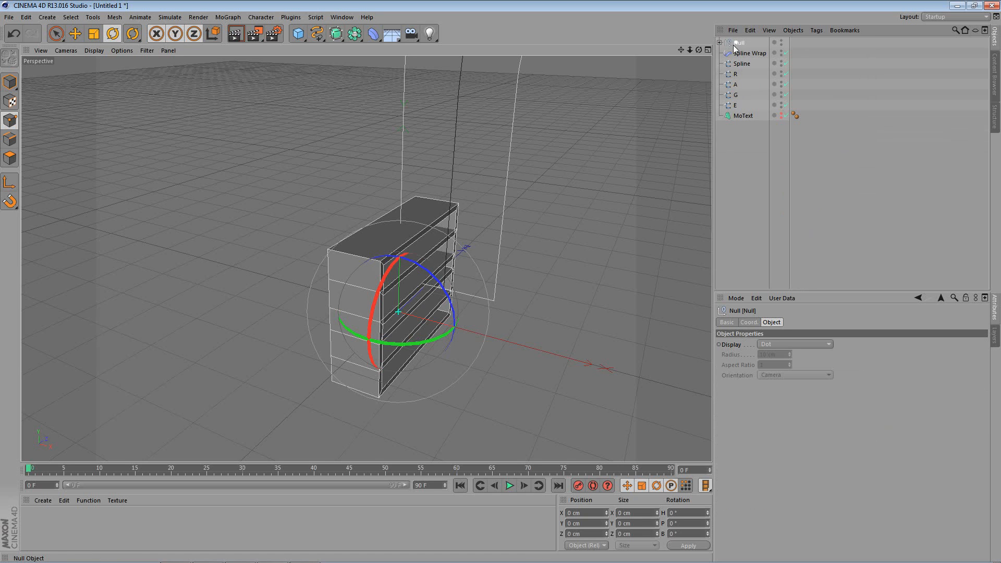
click(719, 42)
drag(737, 97, 742, 48)
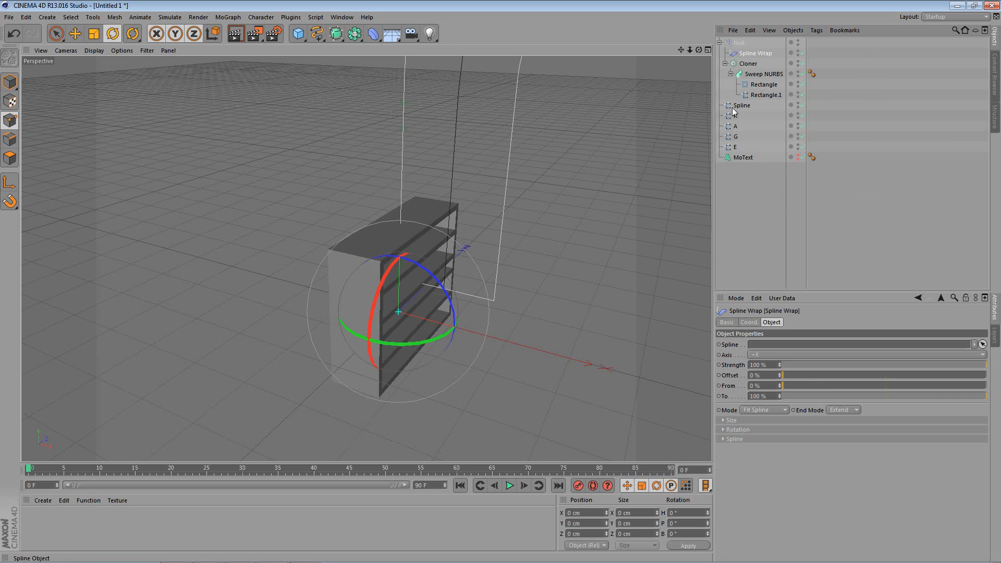
Rename the centre-line spline of the letter R as "Middle Spline R"
click(750, 107)
alt+drag(554, 176, 540, 217)
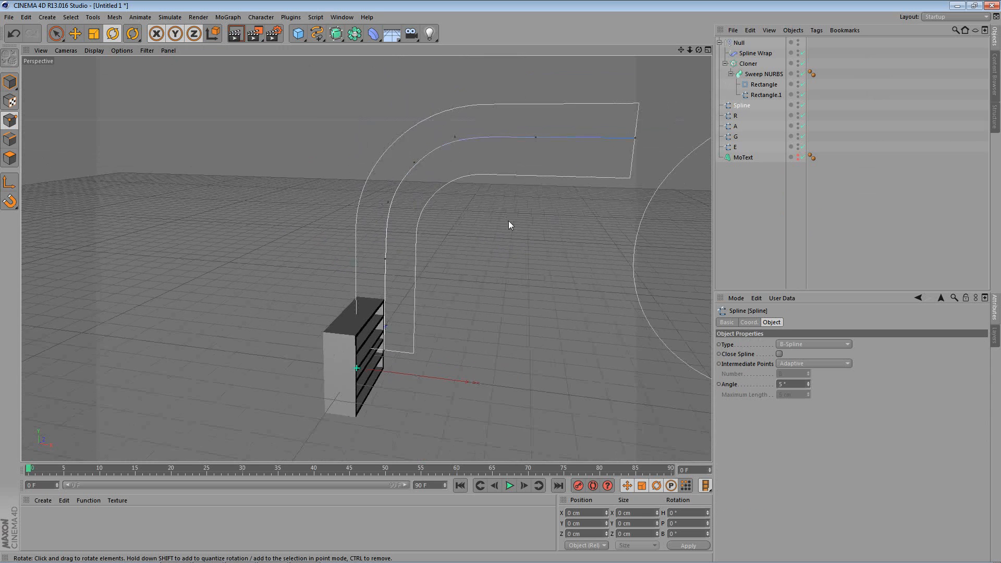
double_click(741, 106)
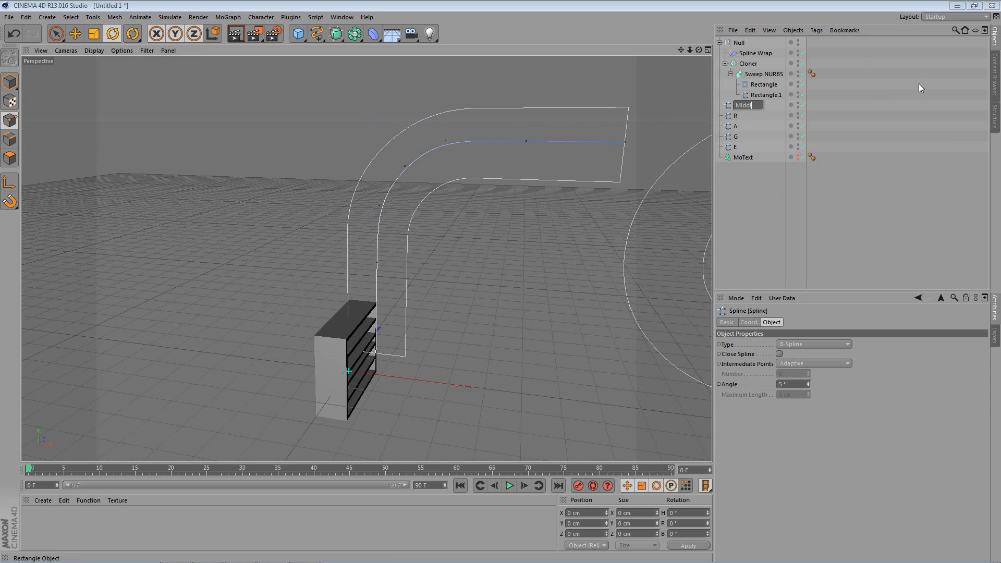
text(Middle Spline R)
key(Return)
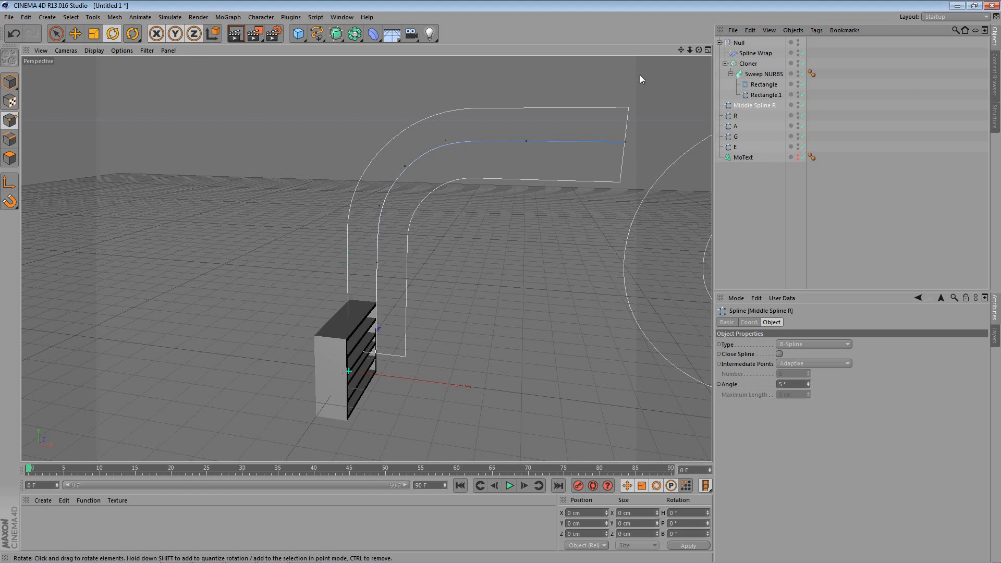
Assign Middle Spline R as the spline of the Spline Wrap
click(753, 55)
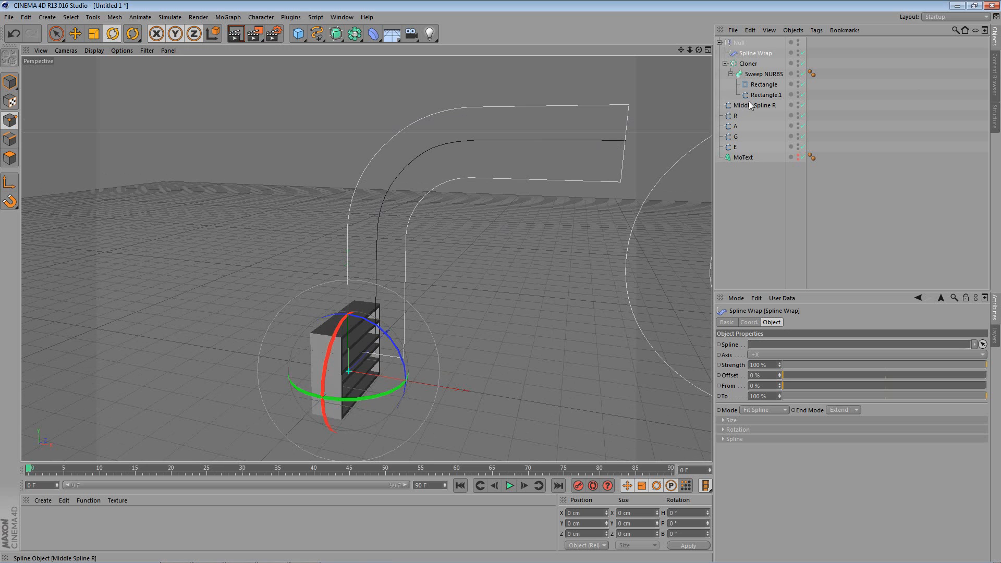
drag(751, 101, 770, 345)
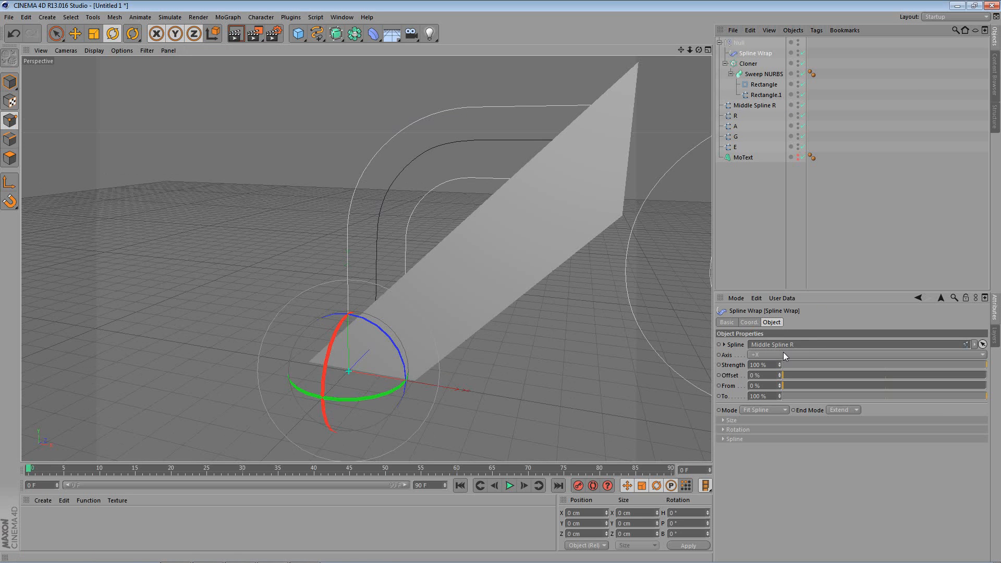
alt+drag(401, 264, 468, 235)
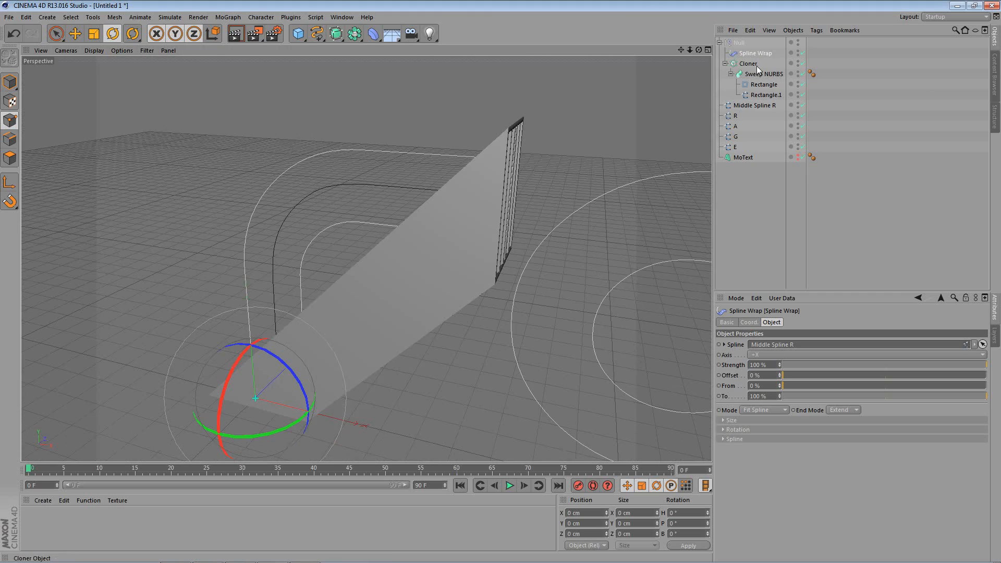
mouse_move(524, 148)
alt+mouse_down()
mouse_move(461, 161)
mouse_move(527, 154)
alt+mouse_up()
alt+drag(461, 168, 503, 225)
Set the Spline Wrap's axis to +Y
click(795, 355)
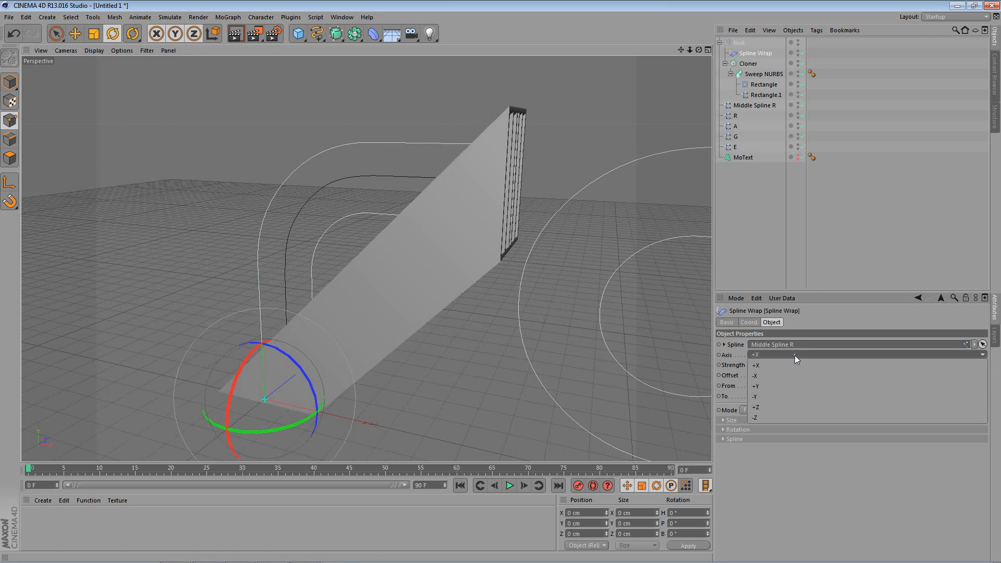
click(781, 386)
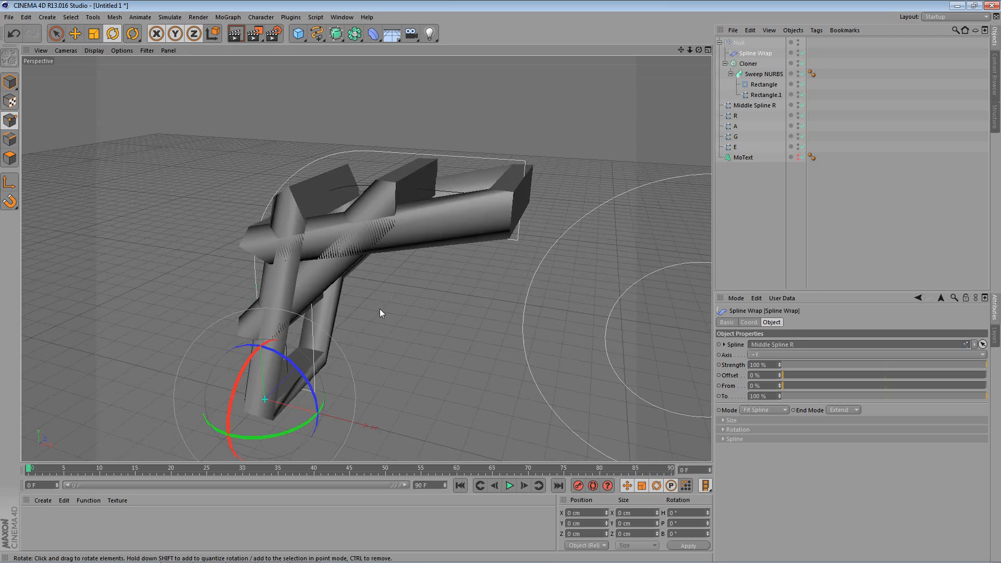
alt+middle_drag(491, 259, 446, 278)
alt+drag(446, 277, 424, 280)
alt+middle_drag(326, 302, 357, 290)
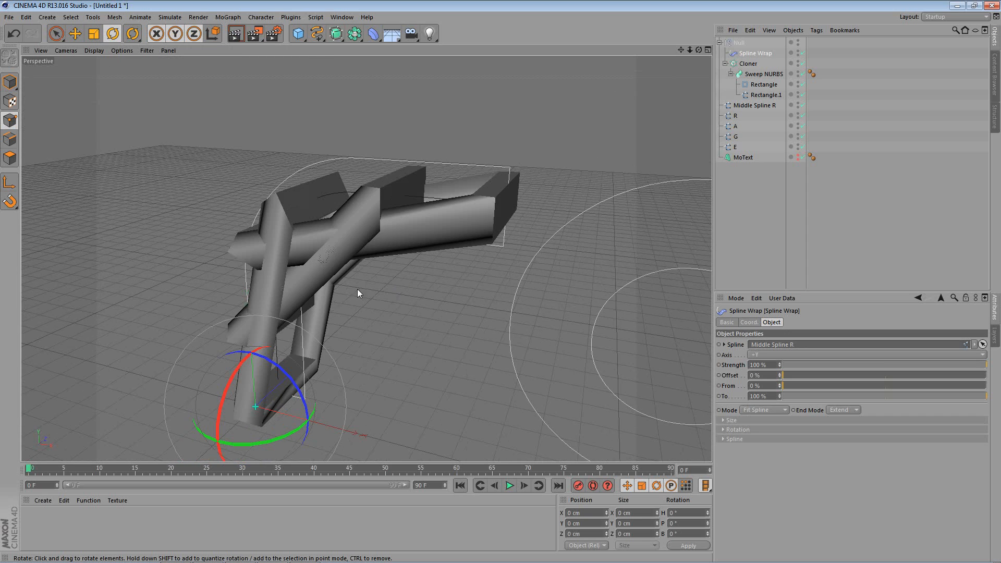
Set the Cloner's count to 30
click(748, 63)
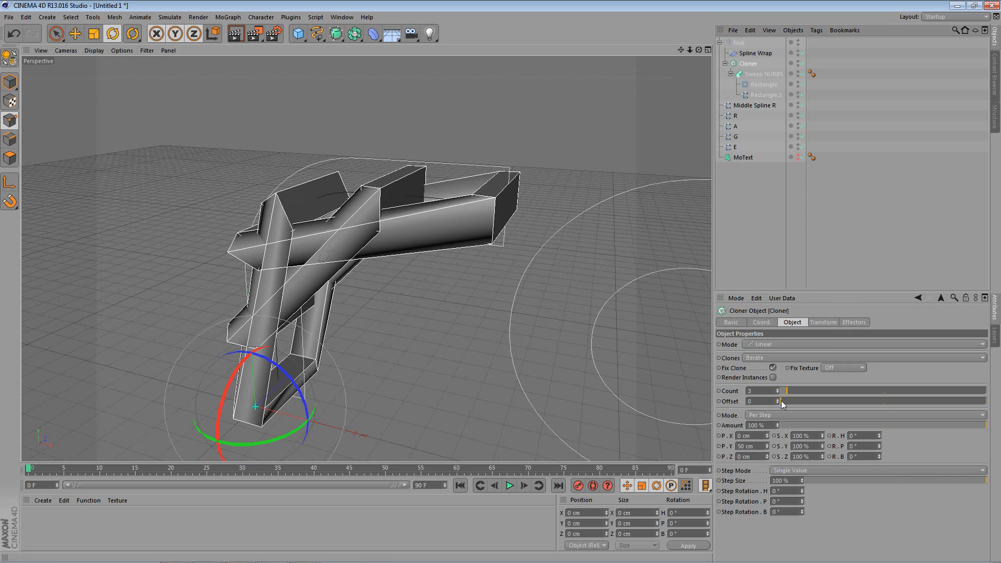
drag(787, 395, 842, 399)
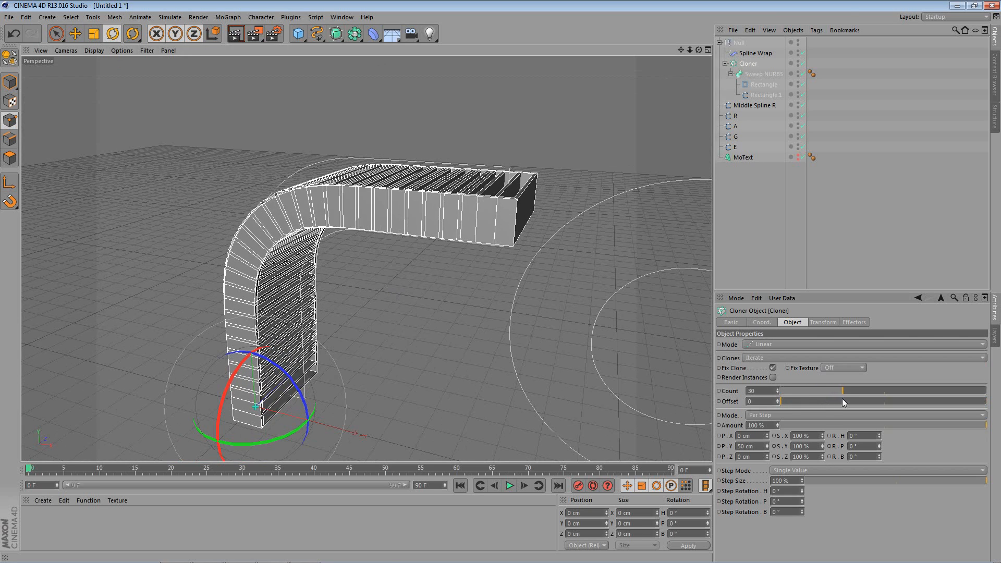
mouse_move(322, 267)
alt+mouse_down()
mouse_move(382, 228)
mouse_move(355, 289)
alt+mouse_up()
alt+right_drag(356, 289, 402, 255)
alt+drag(440, 299, 410, 304)
alt+middle_drag(409, 303, 418, 315)
alt+drag(418, 314, 415, 314)
Undo and redo the clone count change while checking the frames along the curve
click(13, 34)
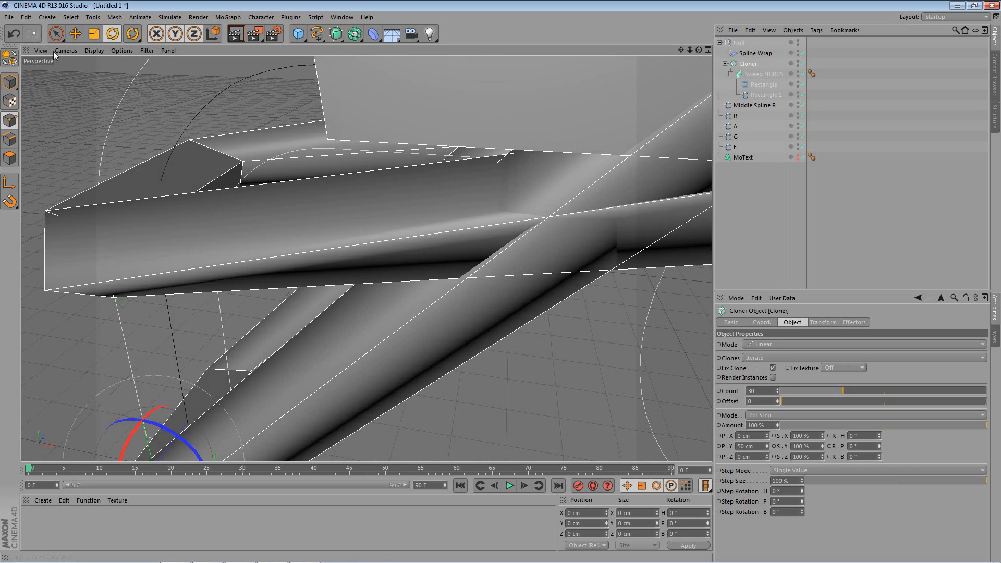
click(32, 36)
drag(30, 470, 2, 437)
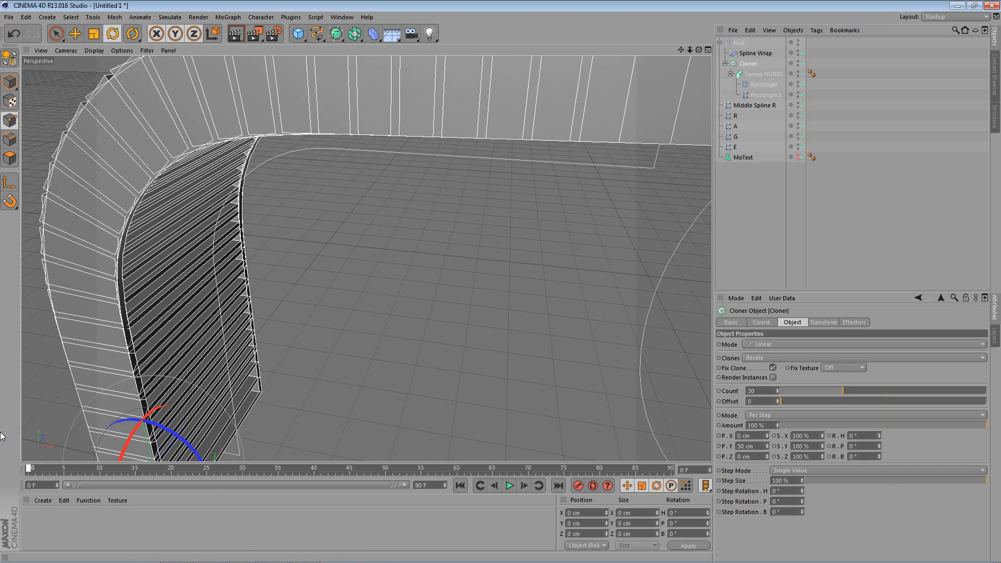
alt+right_drag(408, 308, 373, 319)
mouse_move(407, 305)
alt+mouse_down()
mouse_move(392, 278)
mouse_move(406, 298)
alt+mouse_up()
alt+right_drag(409, 306, 439, 308)
alt+drag(409, 307, 423, 326)
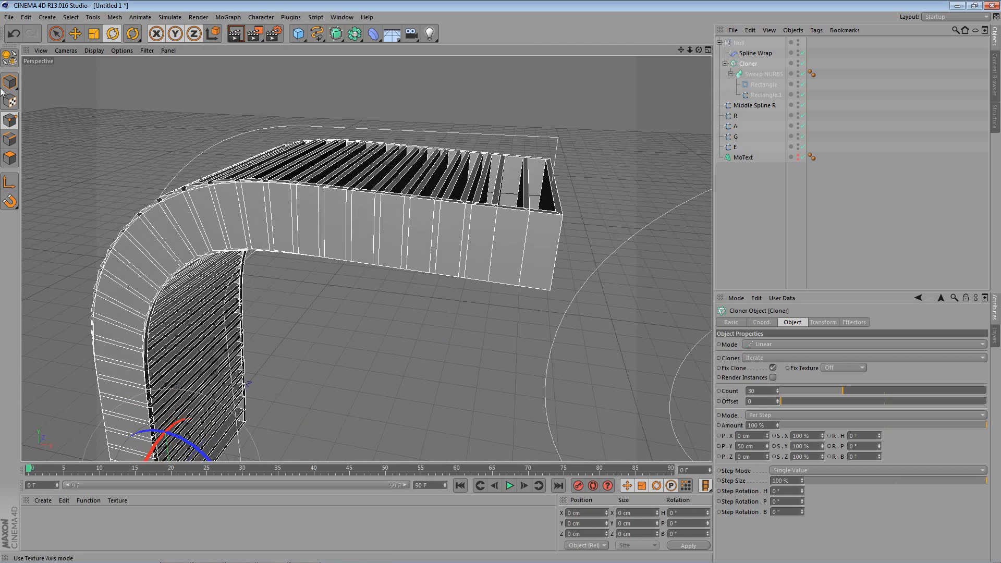
click(14, 35)
click(31, 34)
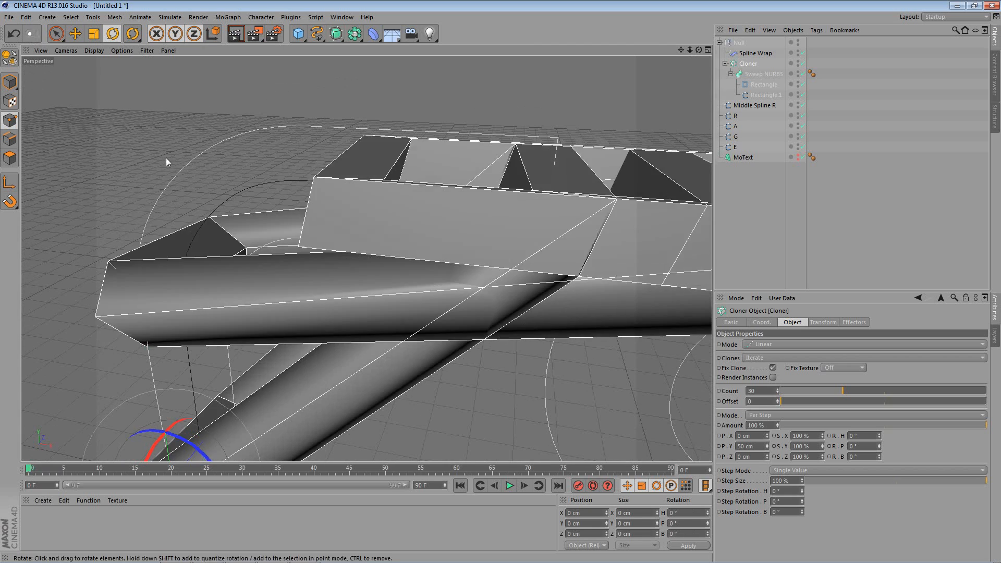
alt+drag(388, 292, 430, 274)
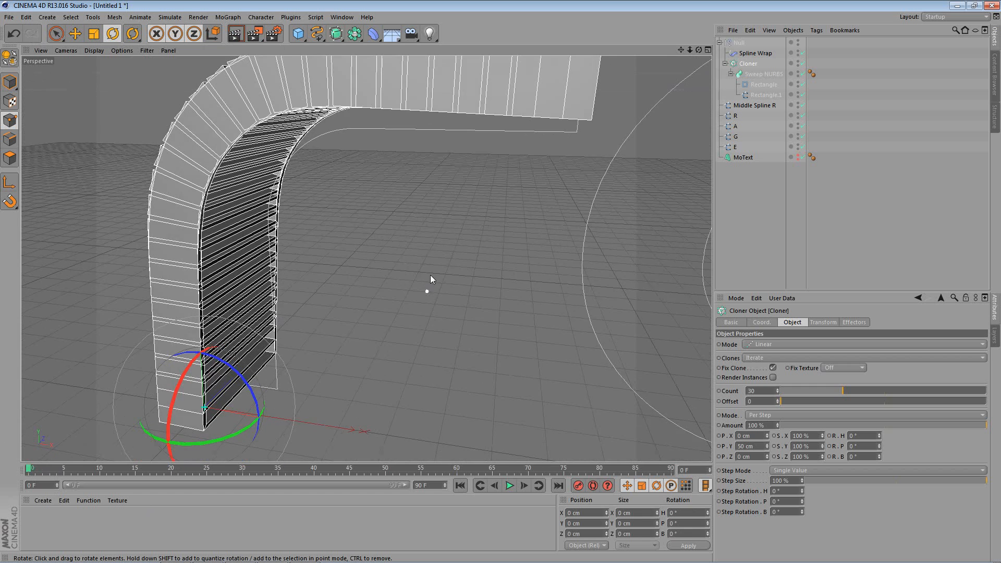
alt+middle_drag(431, 274, 417, 306)
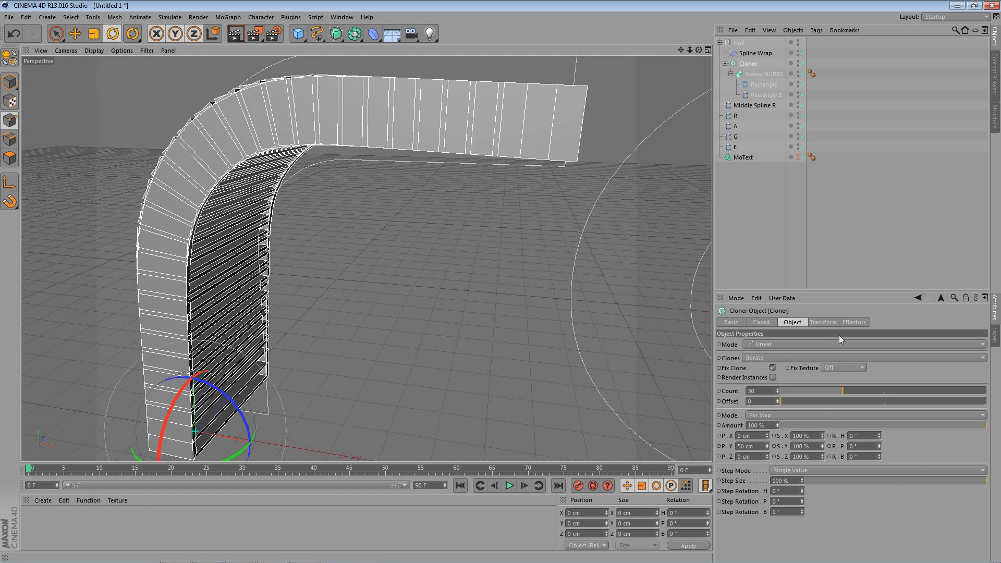
Reset the Cloner's heading, pitch and bank rotation to 0°
click(833, 323)
click(863, 322)
click(762, 322)
click(792, 322)
click(762, 322)
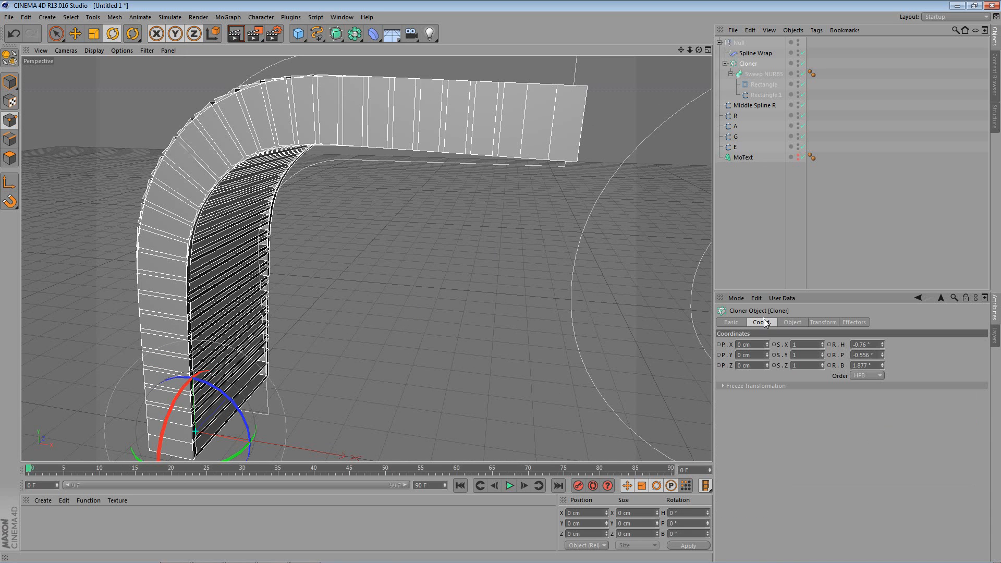
double_click(874, 365)
text(0)
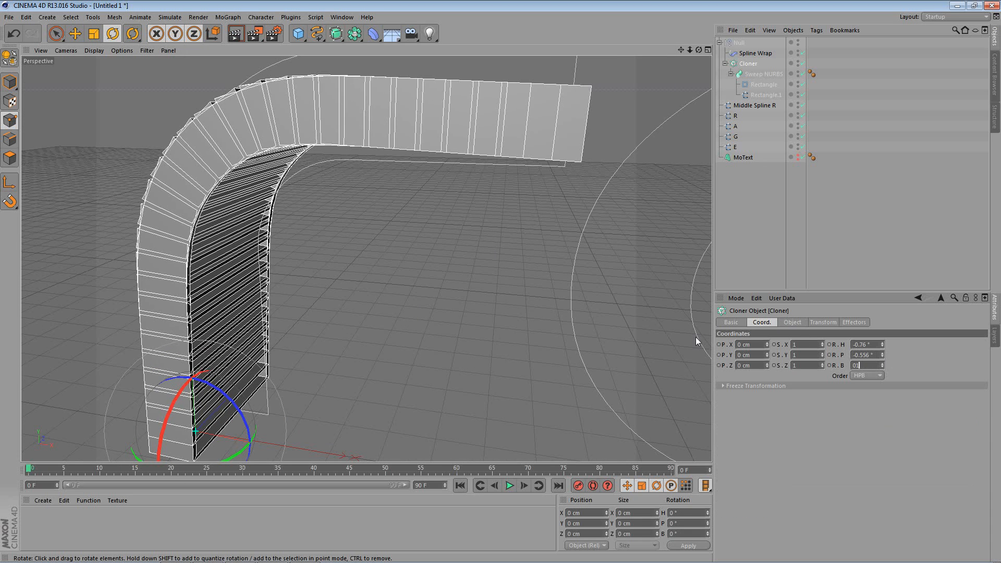
key(Return)
key(Return)
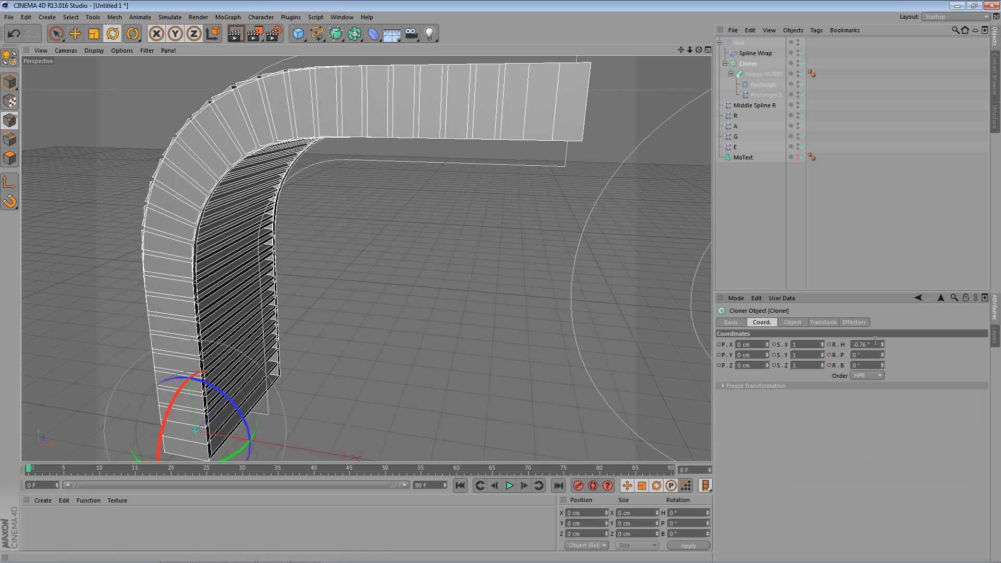
key(ctrl+z)
Examine the spacing of the cloned frames along the R curve, looking through the profile rectangle, sweep and Cloner settings
mouse_move(492, 233)
alt+mouse_down()
mouse_move(452, 255)
mouse_move(456, 287)
mouse_move(502, 263)
alt+mouse_up()
scroll(495, 251, up, 5)
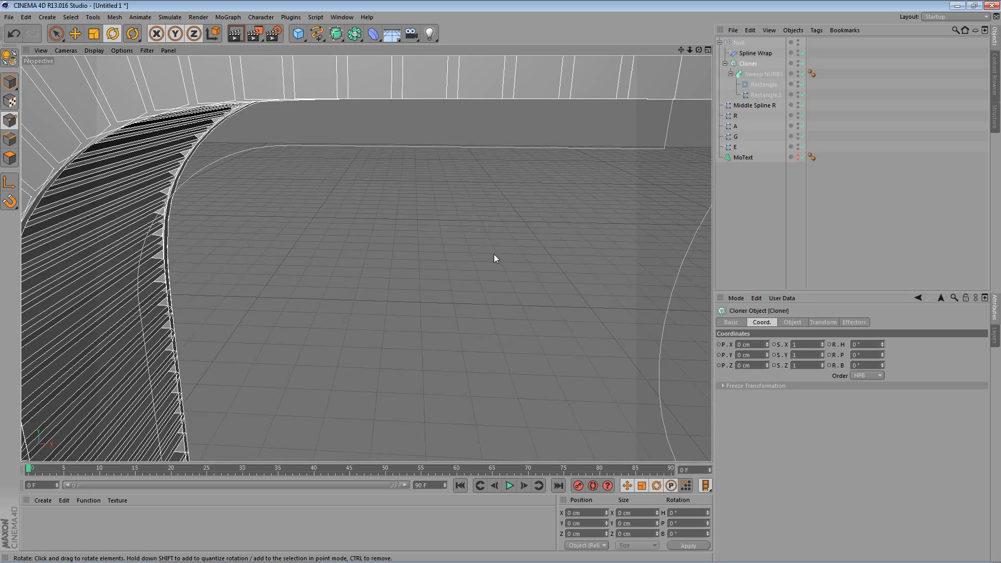
alt+middle_drag(496, 250, 472, 286)
scroll(458, 282, down, 3)
alt+drag(442, 219, 489, 305)
click(773, 84)
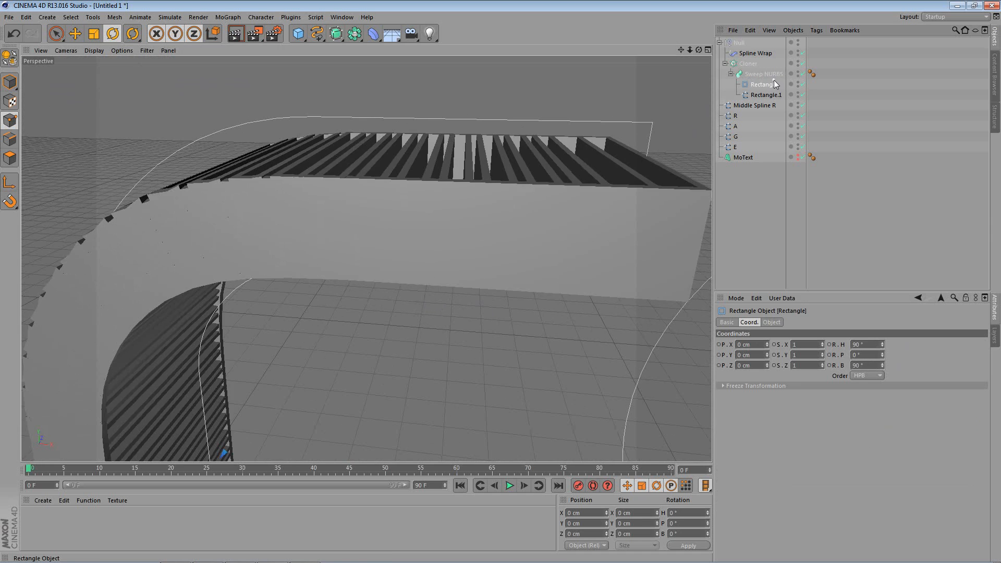
click(764, 74)
click(751, 66)
alt+drag(449, 292, 573, 277)
click(792, 322)
mouse_move(486, 357)
alt+mouse_down()
mouse_move(471, 342)
mouse_move(605, 344)
alt+mouse_up()
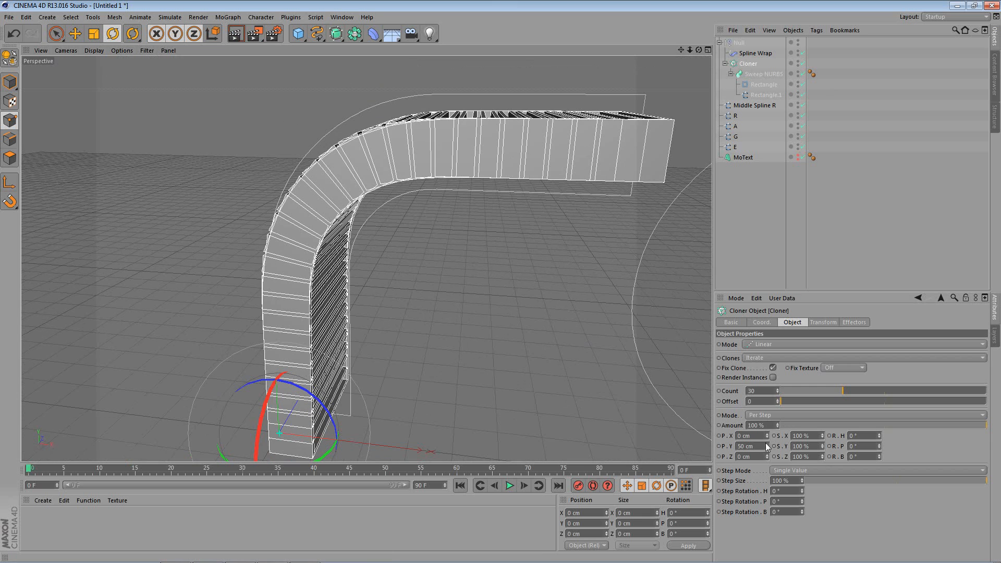
Set the Cloner's per-step Y position to 47 cm and inspect the spacing between frames
drag(767, 446, 768, 449)
click(767, 444)
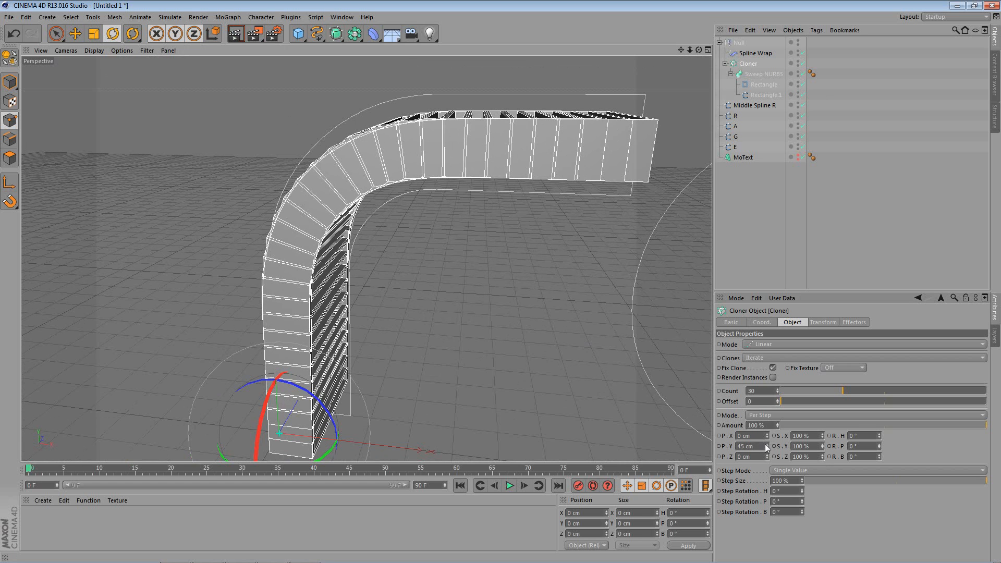
click(767, 443)
double_click(768, 448)
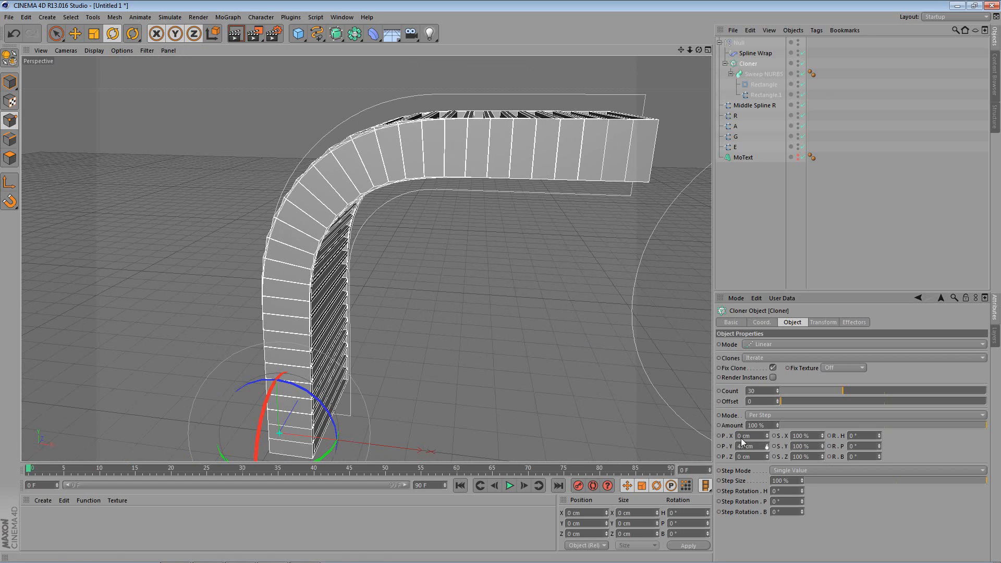
alt+drag(573, 300, 550, 318)
click(774, 86)
mouse_move(575, 349)
alt+mouse_down()
mouse_move(578, 329)
mouse_move(571, 355)
alt+mouse_up()
mouse_move(523, 277)
alt+mouse_down()
mouse_move(520, 259)
mouse_move(516, 291)
alt+mouse_up()
Increase the Cloner's per-step Y position to 140 cm
click(751, 64)
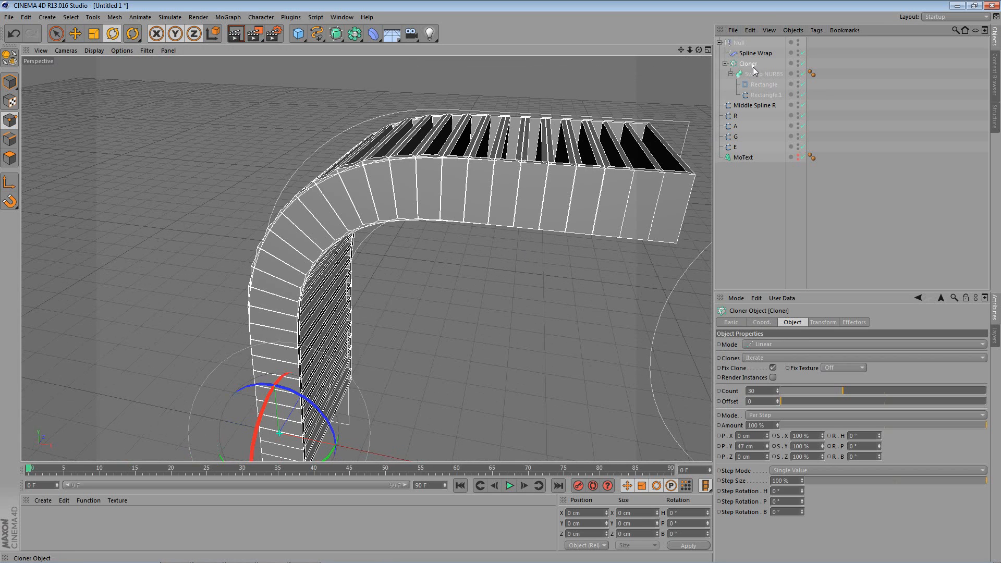
drag(769, 450, 769, 423)
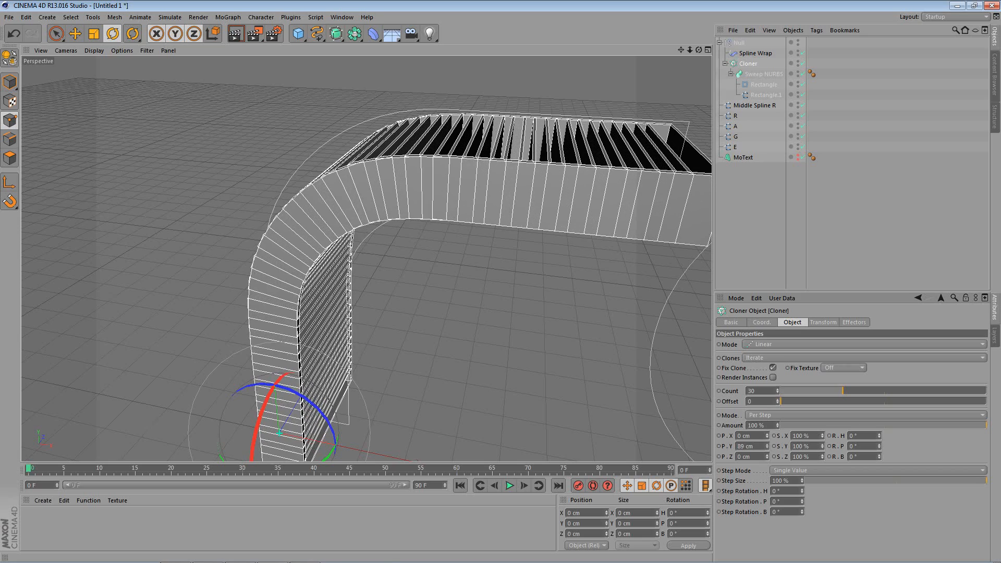
click(767, 445)
mouse_move(476, 293)
alt+mouse_down()
mouse_move(489, 264)
mouse_move(473, 355)
mouse_move(480, 308)
alt+mouse_up()
drag(768, 446, 767, 412)
scroll(572, 381, up, 3)
alt+drag(570, 383, 547, 390)
drag(767, 446, 767, 447)
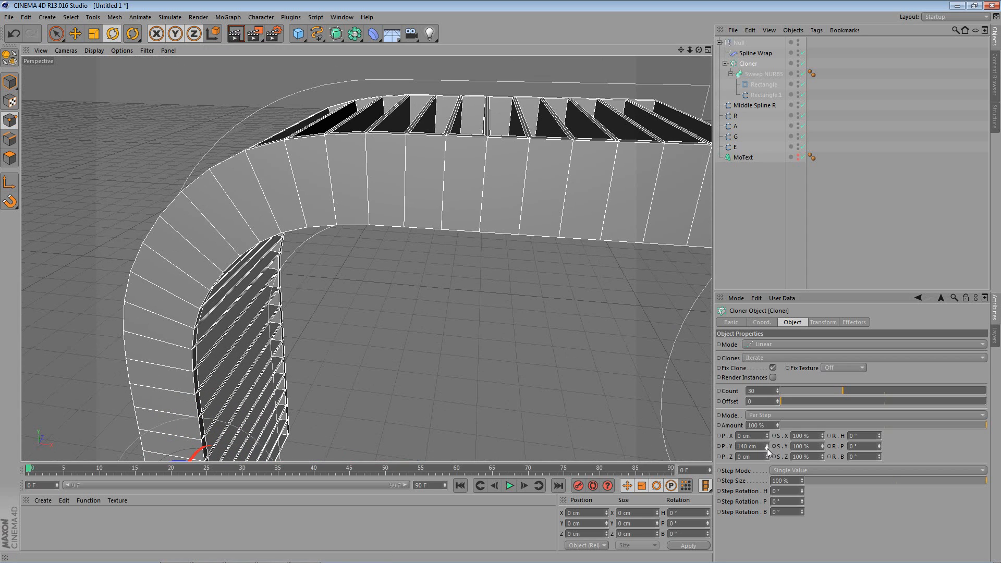
alt+drag(540, 335, 416, 311)
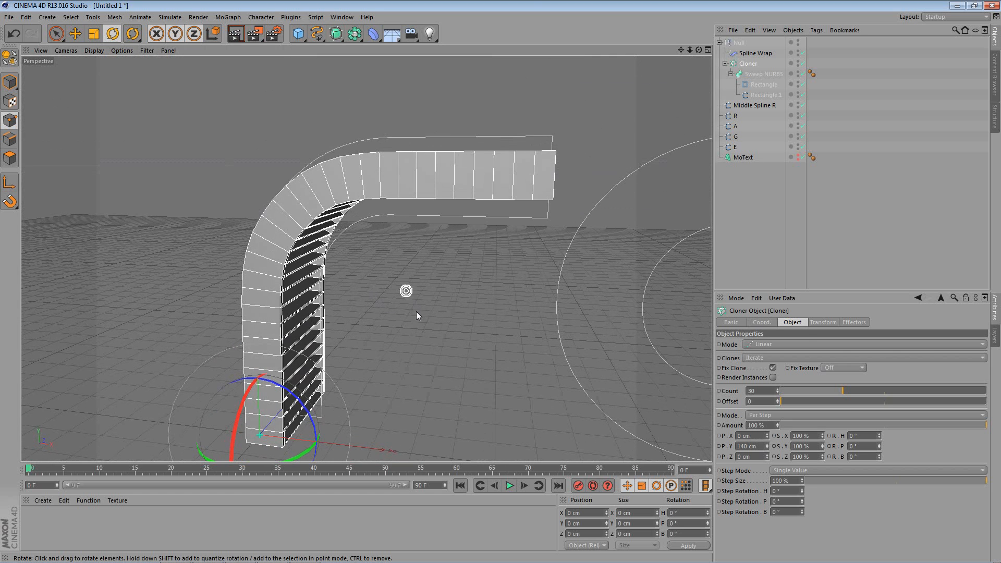
Inspect the cloned frames, the profile rectangle and the Rectangle.1 path along the R curve, and switch to Model mode
click(774, 84)
click(749, 63)
alt+drag(473, 239, 466, 289)
scroll(392, 264, up, 4)
scroll(402, 251, down, 4)
click(768, 94)
click(10, 82)
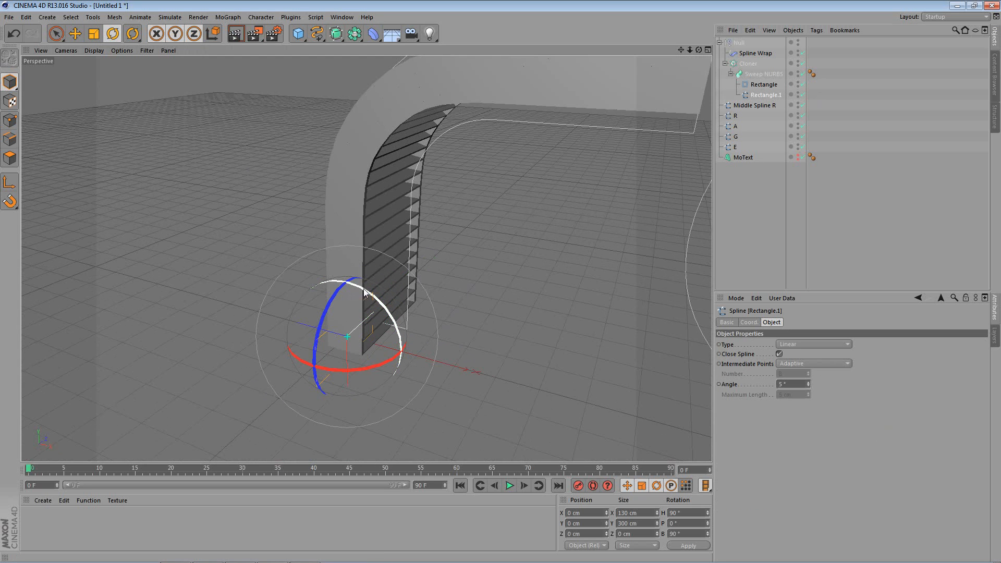
drag(365, 292, 398, 368)
alt+middle_drag(503, 278, 391, 347)
Set the Cloner's per-step Y position to 90 cm so the frames sit flush along the curve
click(746, 65)
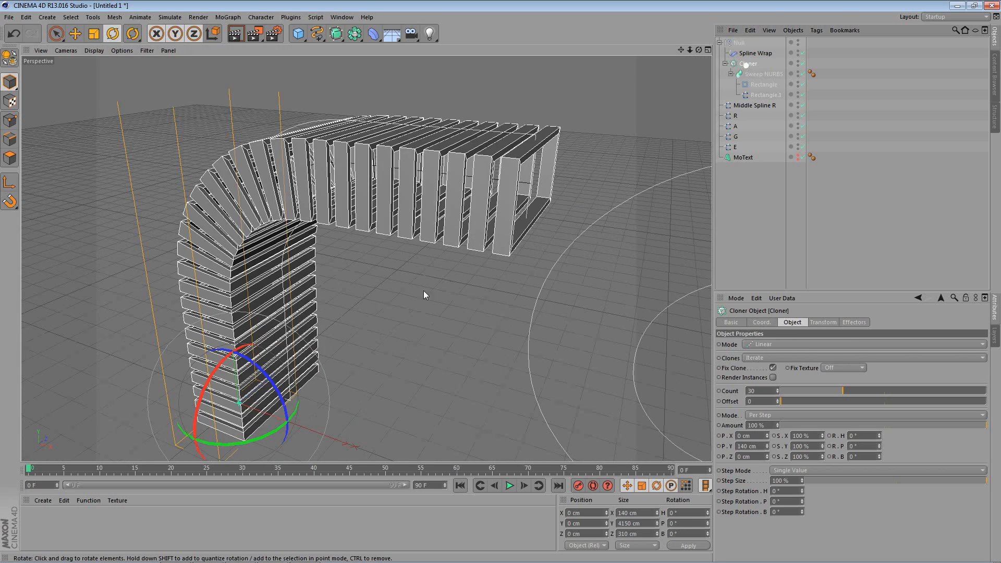
alt+drag(446, 275, 424, 290)
drag(766, 446, 767, 446)
alt+drag(486, 308, 442, 297)
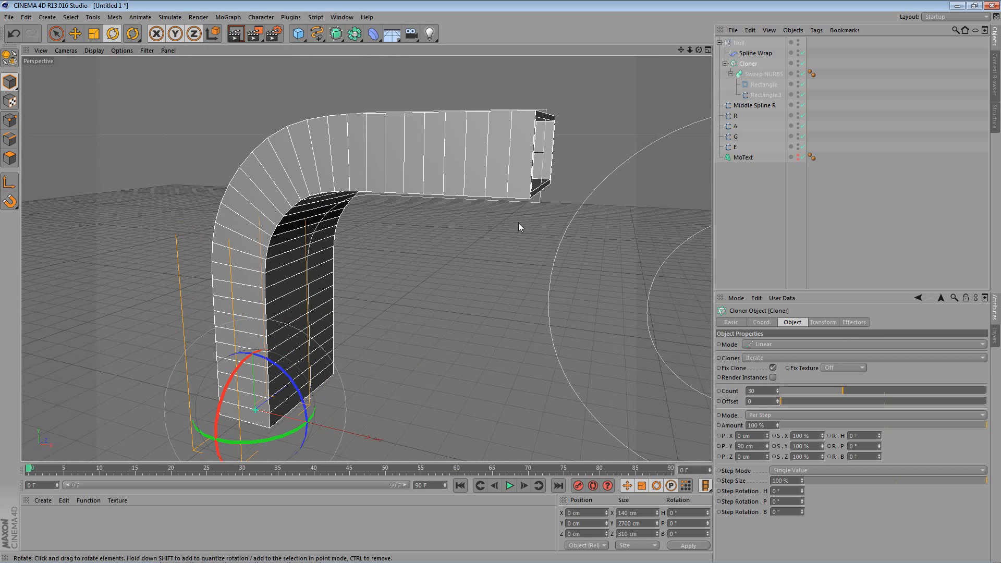
Animate the Sweep NURBS from frame 0, enabling a key on End Growth and setting its value to 0 %
click(764, 74)
alt+drag(436, 232, 437, 241)
scroll(437, 241, up, 4)
scroll(393, 282, down, 4)
scroll(396, 296, up, 1)
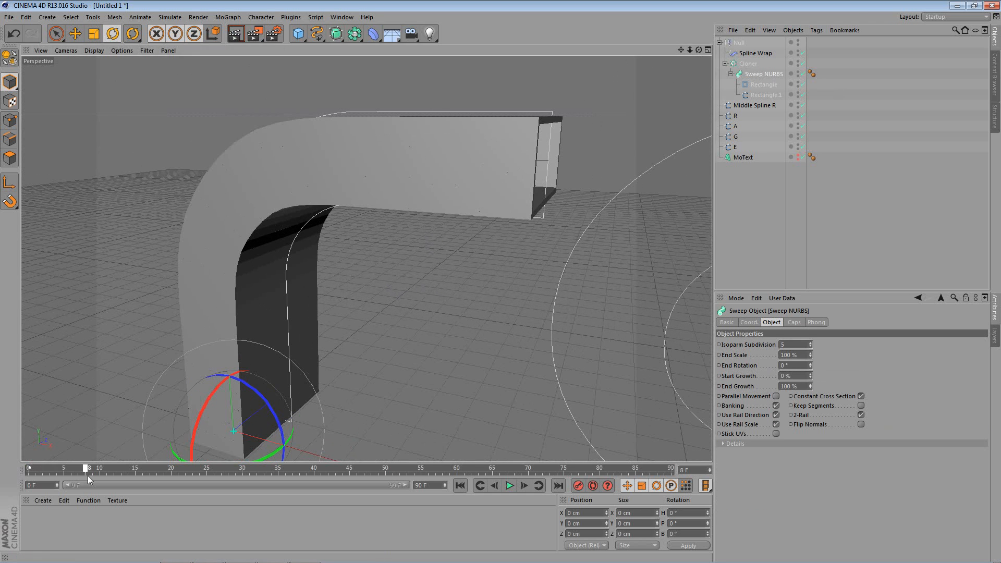
ctrl+click(719, 386)
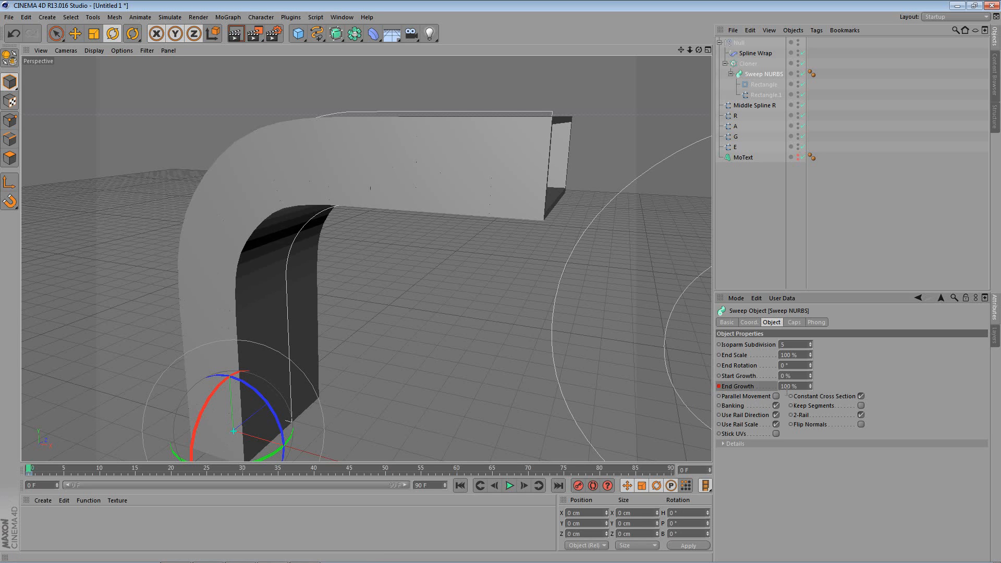
drag(810, 385, 810, 440)
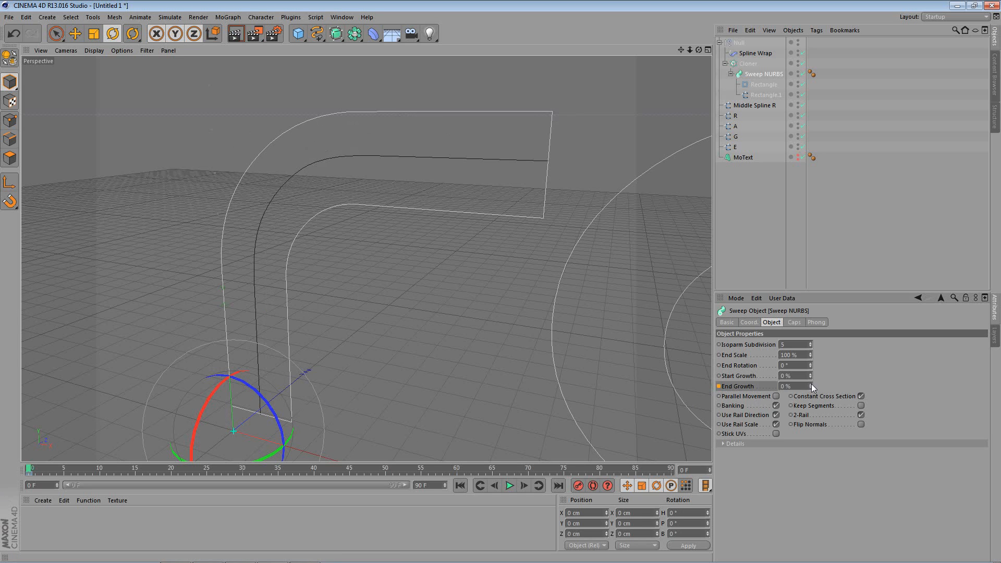
Move to frame 60 and keyframe the Sweep NURBS End Growth at 100 %
click(44, 470)
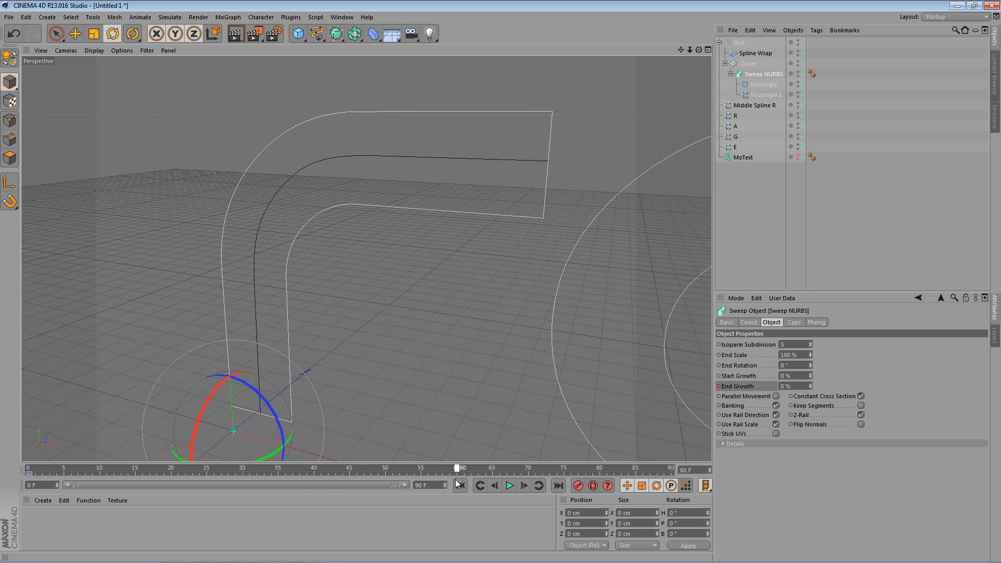
drag(811, 383, 811, 333)
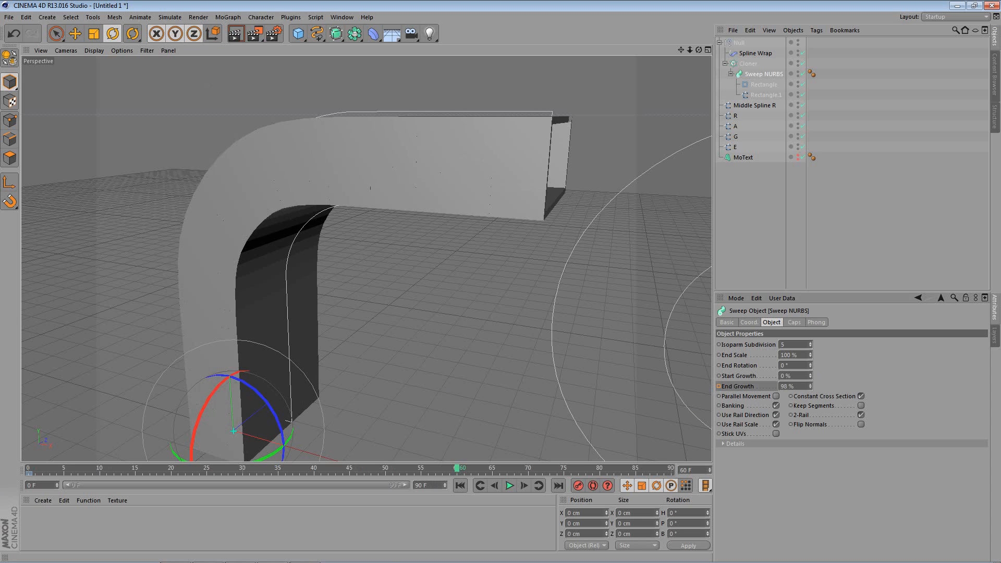
ctrl+click(719, 387)
Examine the smoothness of the bent frames from several angles and render the view with the Cloner selected
alt+drag(470, 427, 459, 485)
alt+drag(172, 379, 417, 367)
alt+middle_drag(417, 367, 393, 399)
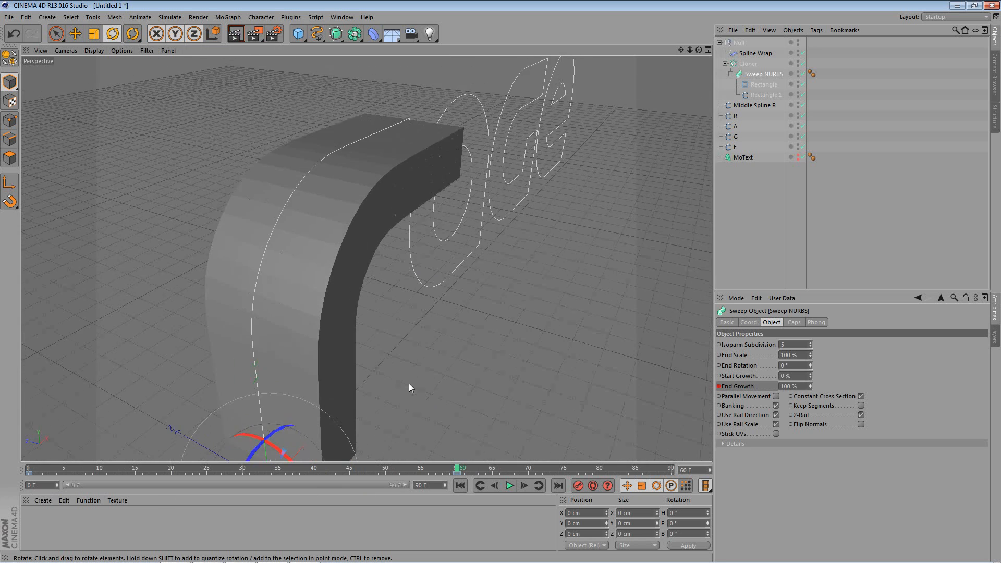
alt+right_drag(373, 364, 352, 372)
alt+drag(352, 371, 338, 427)
alt+right_drag(337, 427, 405, 381)
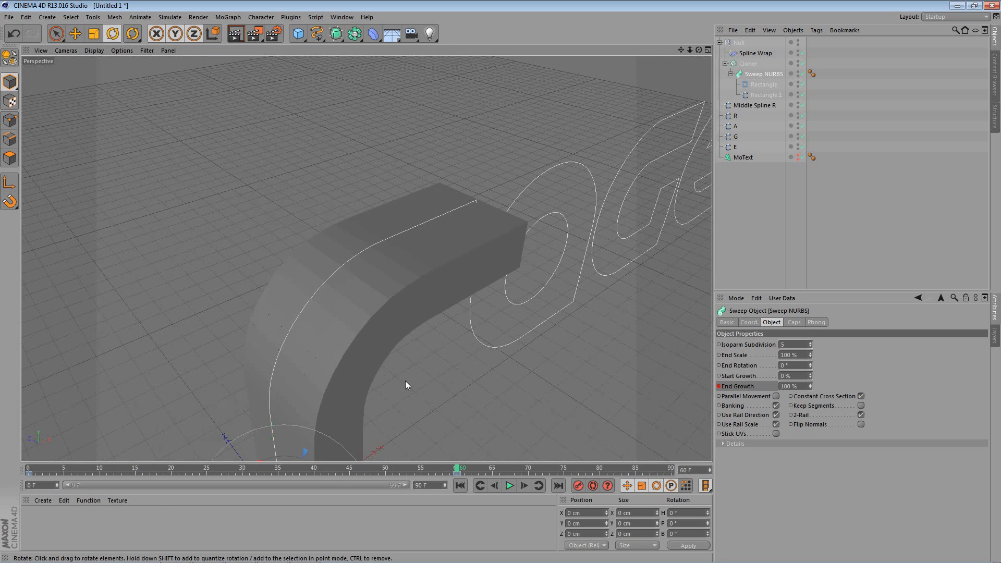
click(364, 299)
scroll(371, 360, up, 5)
scroll(323, 318, down, 5)
click(236, 34)
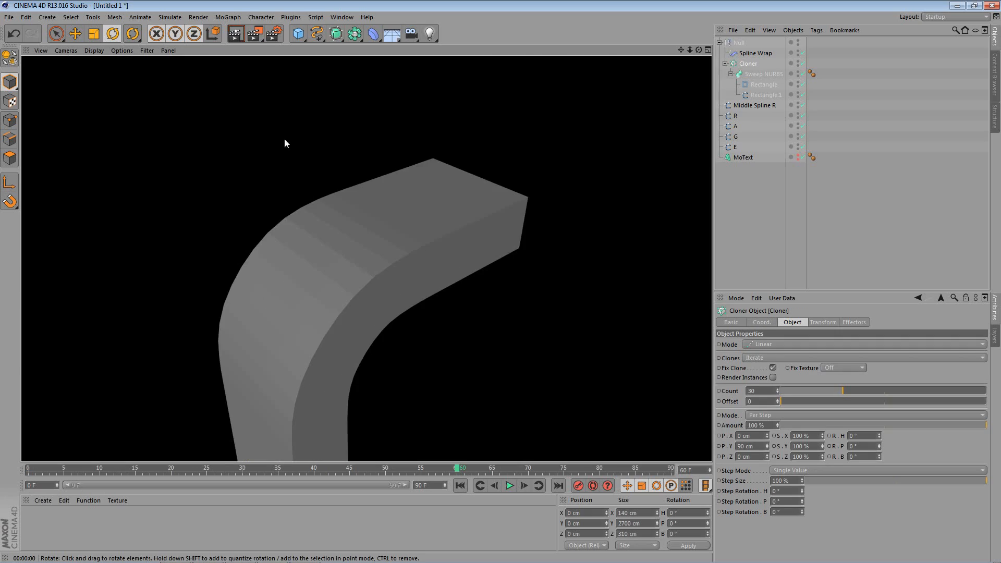
mouse_move(315, 281)
alt+mouse_down()
mouse_move(381, 320)
mouse_move(404, 286)
mouse_move(463, 343)
mouse_move(461, 351)
mouse_move(429, 327)
mouse_move(427, 340)
mouse_move(417, 334)
alt+mouse_up()
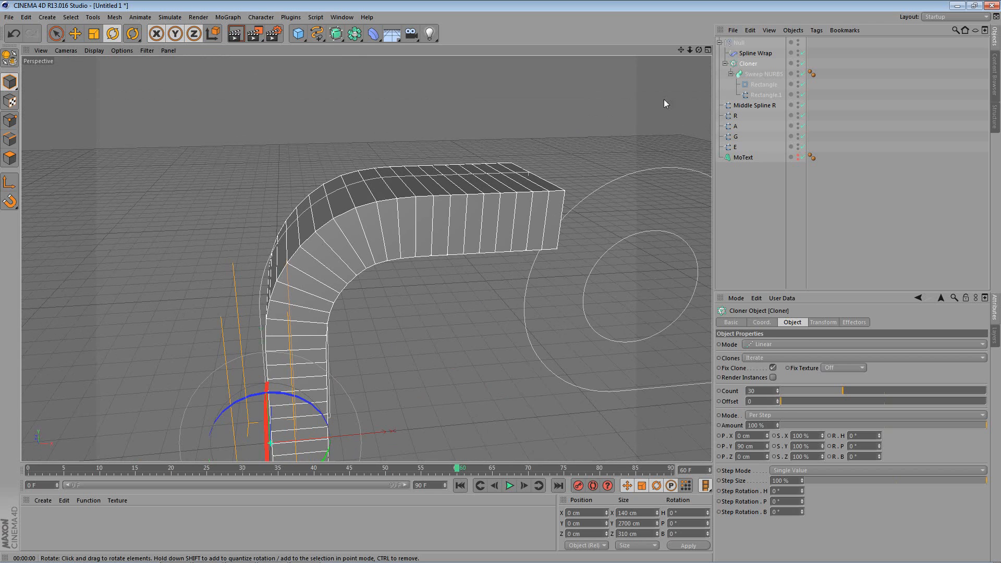
Set the profile rectangle's Intermediate Points to Subdivided
click(762, 84)
alt+drag(323, 271, 438, 302)
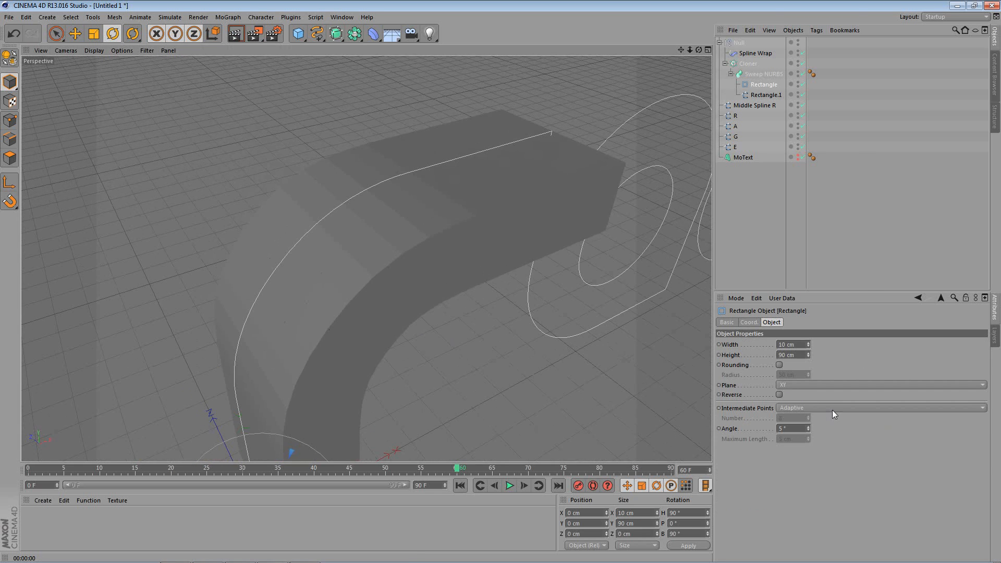
click(831, 409)
click(797, 459)
alt+drag(366, 336, 487, 340)
alt+drag(405, 267, 475, 277)
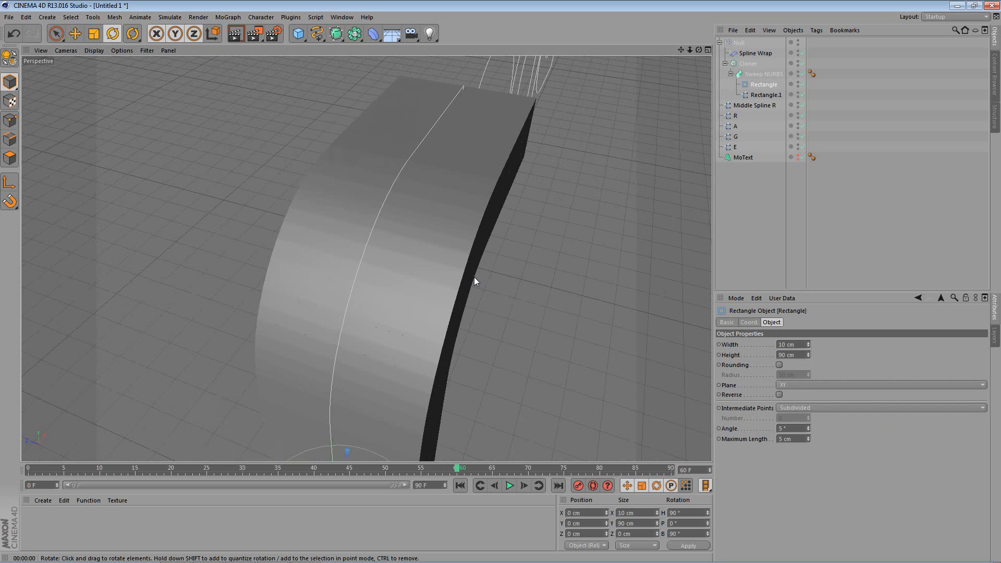
Reduce the profile rectangle's Maximum Length below 3 cm and render the view
click(808, 441)
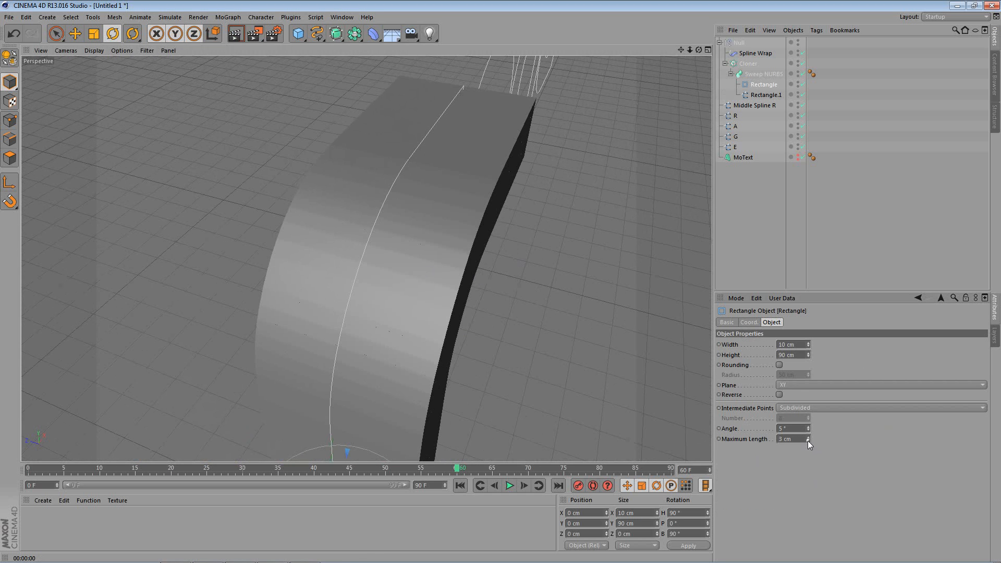
click(809, 440)
click(808, 440)
alt+drag(536, 328, 279, 82)
click(235, 35)
Examine the mesh density of the subdivided frames around the R curve with the Cloner selected
click(745, 63)
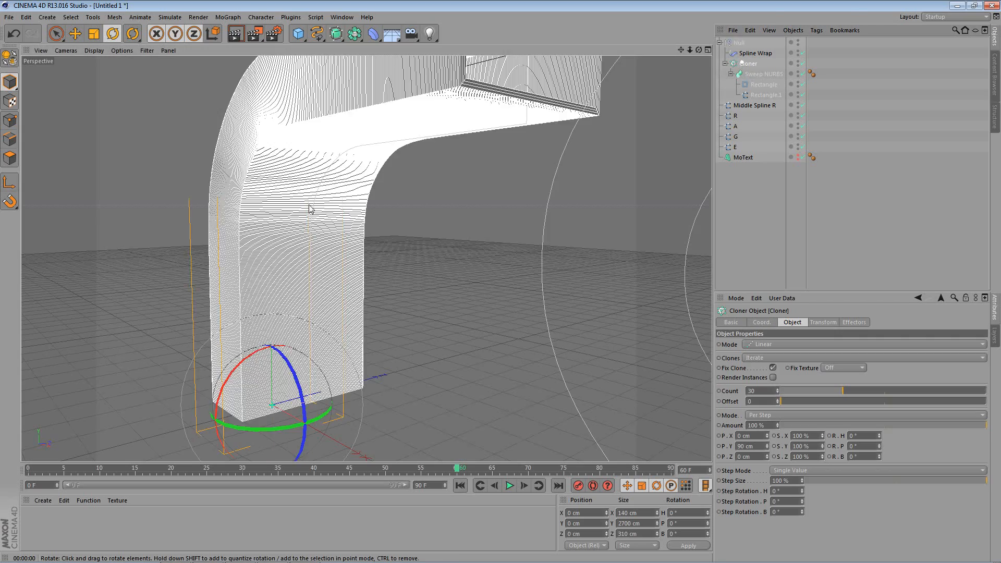
alt+drag(451, 203, 384, 261)
alt+middle_drag(384, 261, 339, 334)
alt+right_drag(339, 334, 386, 317)
alt+drag(387, 317, 323, 321)
alt+drag(212, 322, 346, 318)
alt+drag(349, 280, 246, 284)
alt+drag(318, 327, 372, 324)
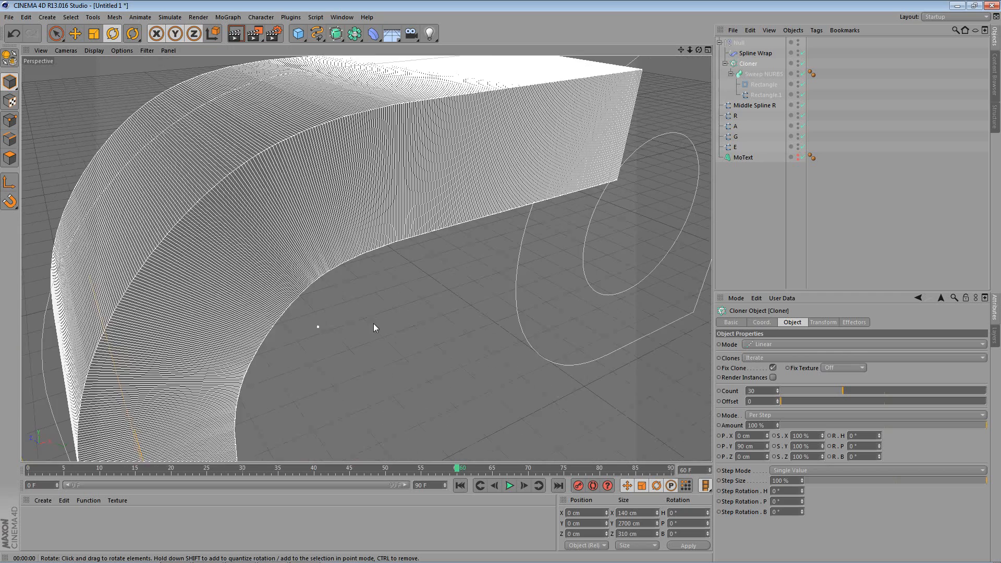
alt+middle_drag(372, 324, 324, 291)
scroll(334, 293, down, 4)
Raise the profile rectangle's Maximum Length to 10 cm, check the Cloner's mesh, and increase the length to 20 cm
click(765, 81)
alt+drag(424, 278, 405, 283)
click(808, 437)
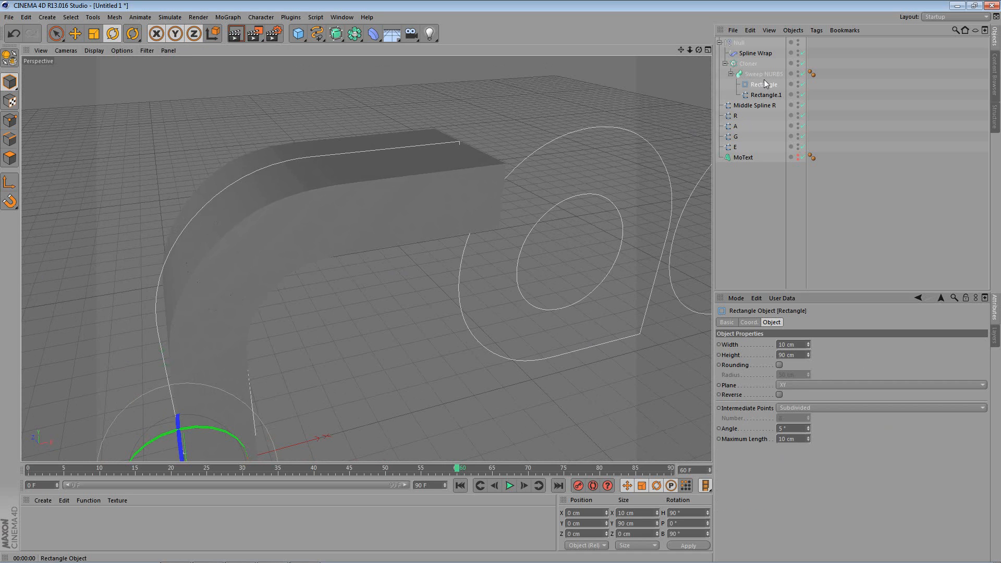
click(750, 65)
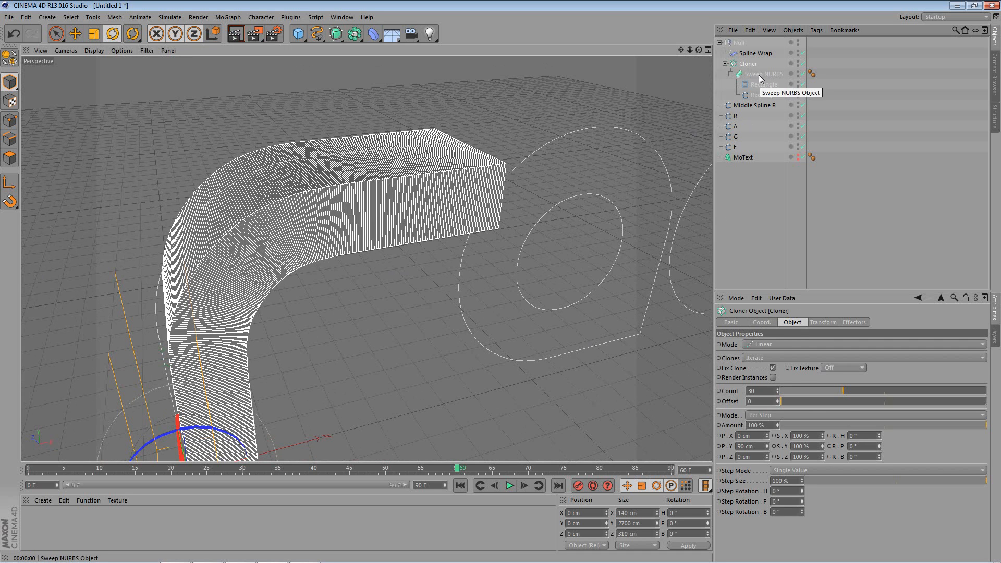
click(762, 84)
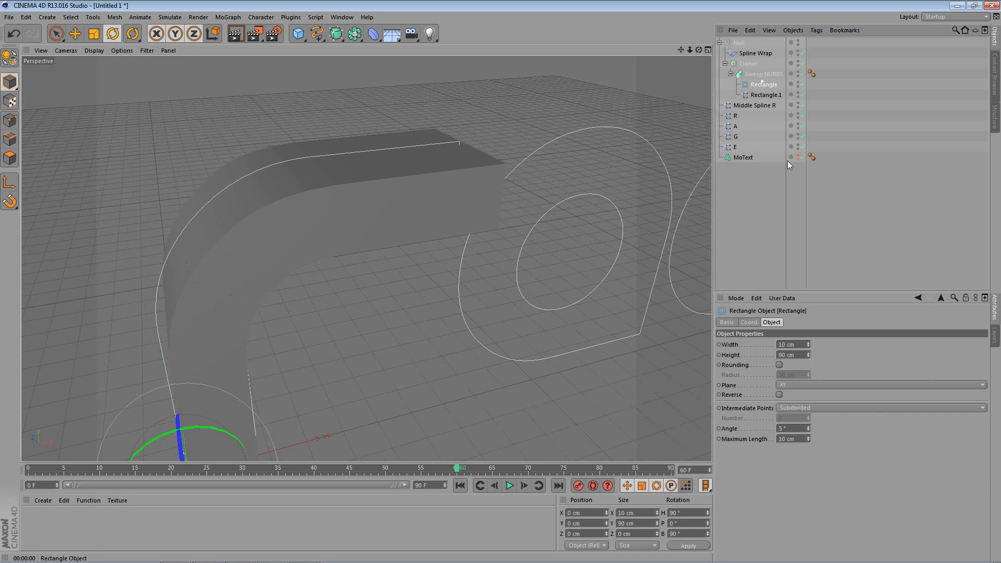
click(809, 435)
click(809, 436)
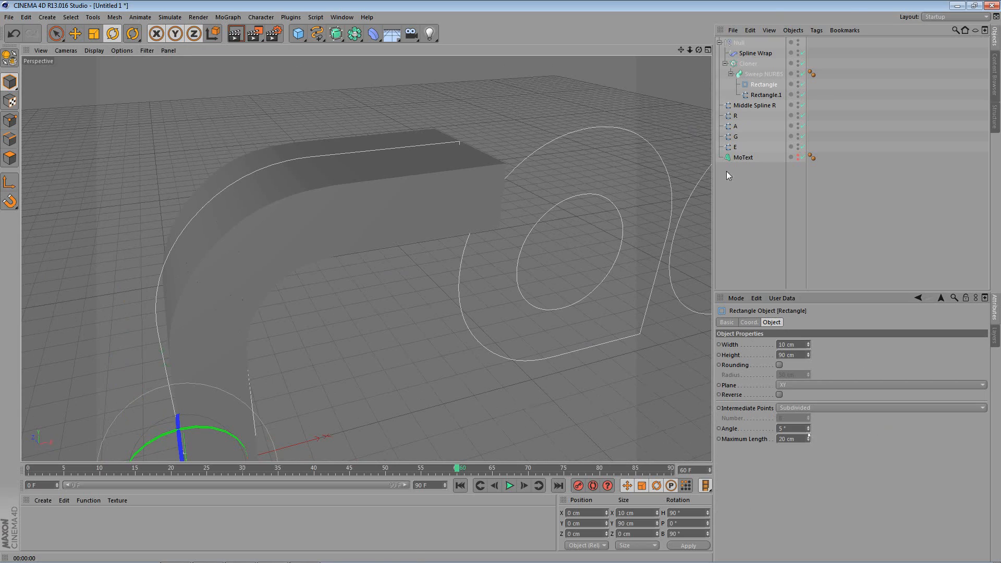
Increase the Cloner's Count to 40
click(749, 64)
mouse_move(330, 322)
alt+mouse_down()
mouse_move(409, 327)
mouse_move(331, 386)
mouse_move(315, 313)
mouse_move(291, 306)
mouse_move(351, 277)
mouse_move(371, 338)
alt+mouse_up()
drag(842, 396, 865, 399)
alt+drag(389, 332, 540, 356)
Render the view from several angles to inspect how smoothly the cloned frames follow the R curve
click(233, 36)
alt+drag(466, 279, 172, 128)
click(236, 34)
mouse_move(293, 264)
alt+mouse_down()
mouse_move(339, 221)
mouse_move(394, 277)
mouse_move(476, 272)
mouse_move(447, 307)
alt+mouse_up()
click(240, 34)
scroll(323, 215, down, 3)
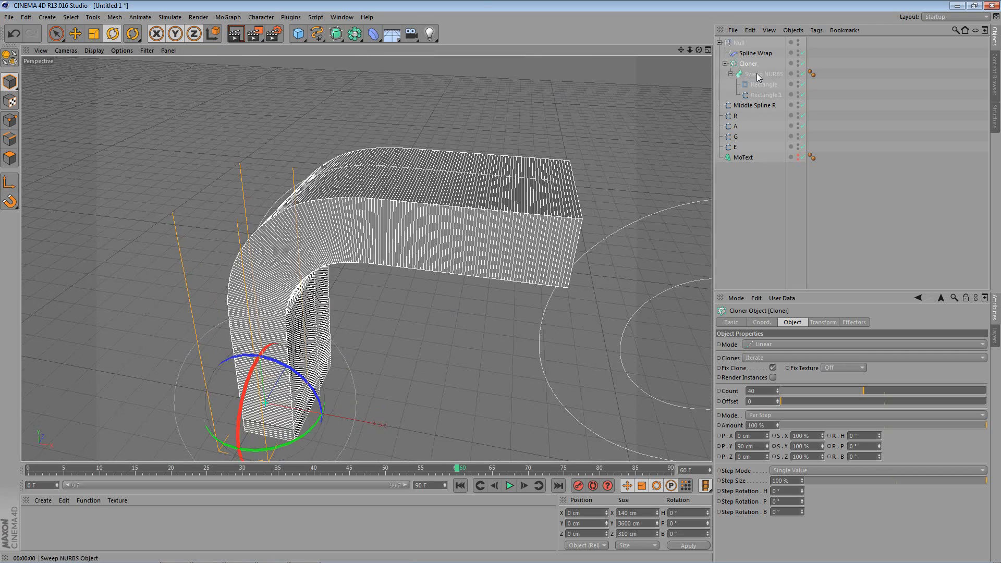
Lower the profile rectangle's Maximum Length to 10 cm and inspect the Cloner's mesh
click(763, 84)
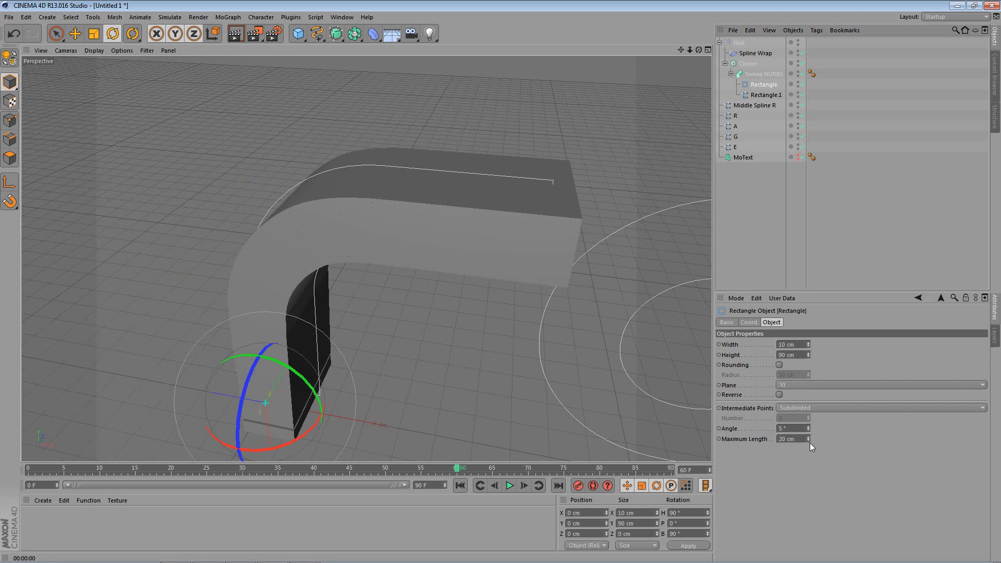
click(809, 441)
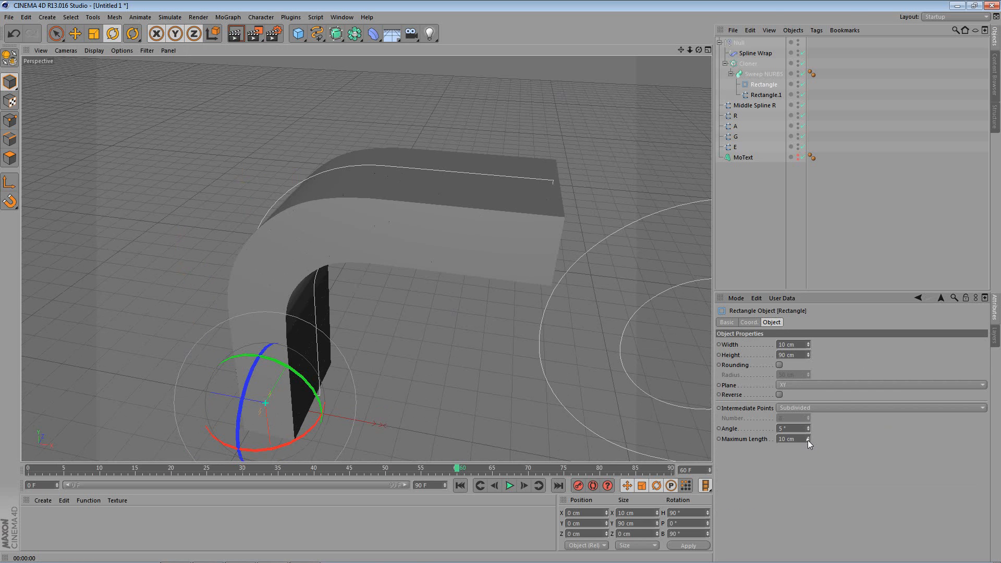
click(440, 242)
alt+drag(436, 324, 394, 265)
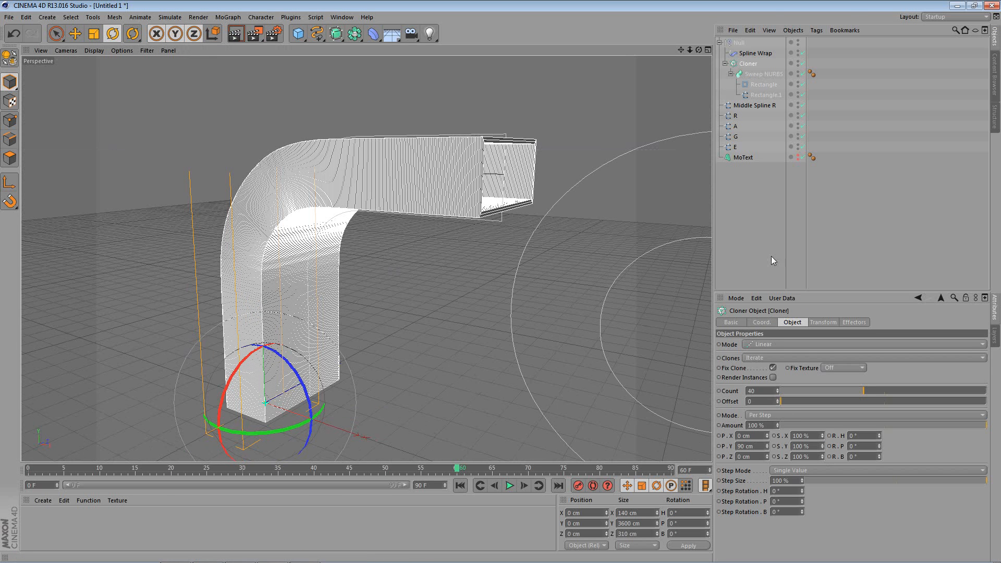
Raise the profile rectangle's Maximum Length to 20 cm, check the frames, and increase the length to 28 cm
click(764, 84)
drag(808, 438, 809, 435)
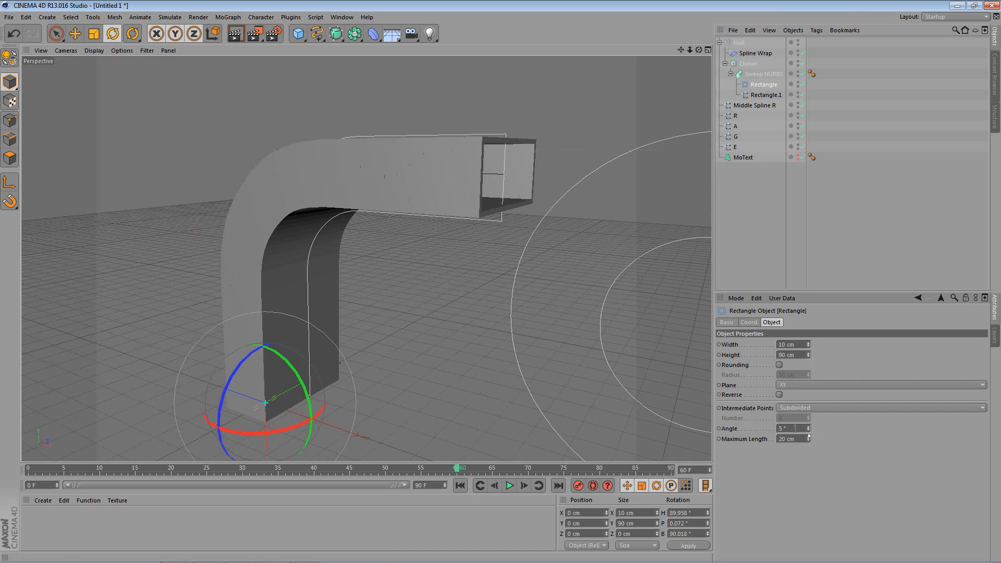
alt+drag(322, 274, 675, 360)
click(448, 201)
click(768, 85)
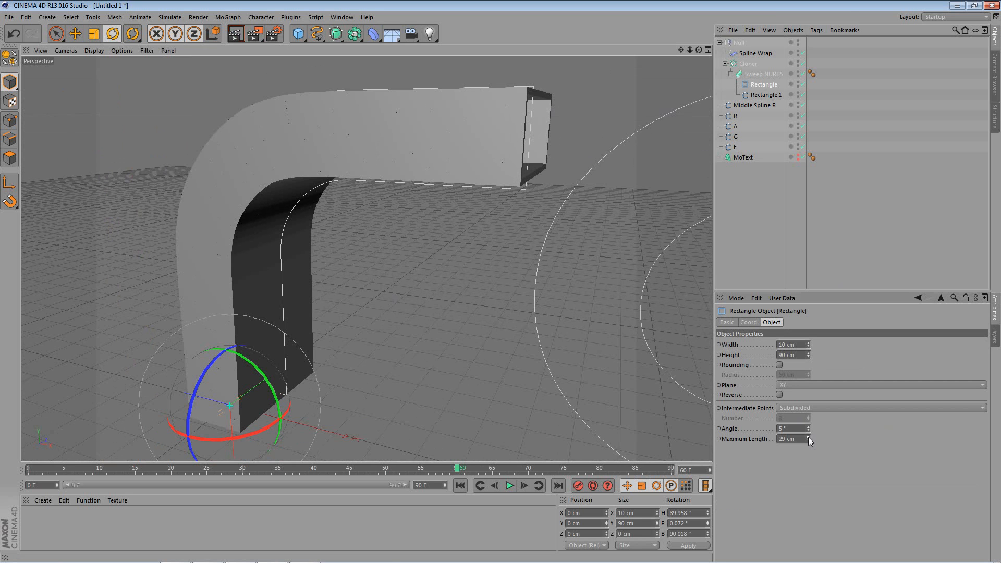
Add a MoGraph Step effector to the Cloner and inspect its effect on the frames
click(749, 64)
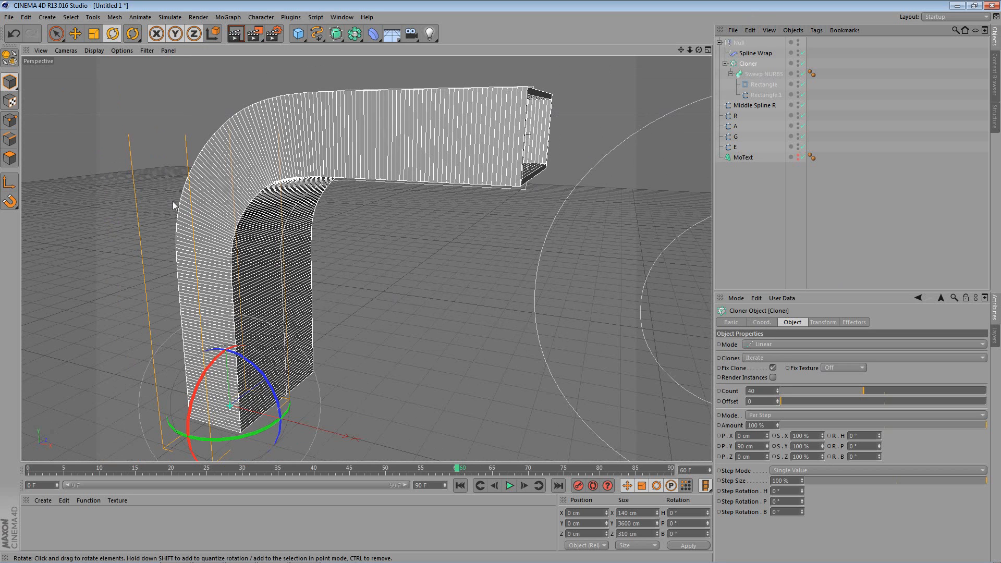
click(228, 17)
mouse_move(367, 18)
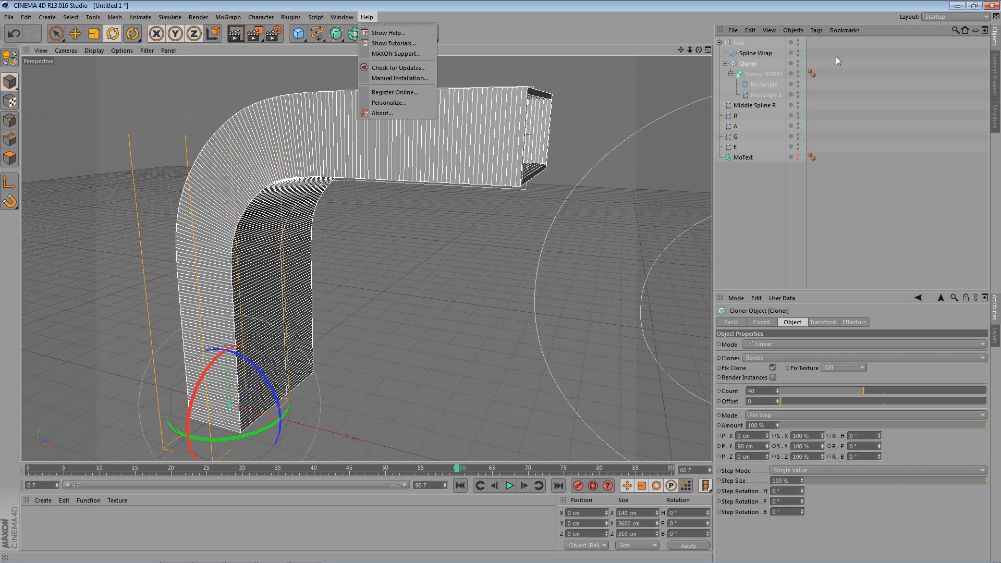
mouse_move(233, 34)
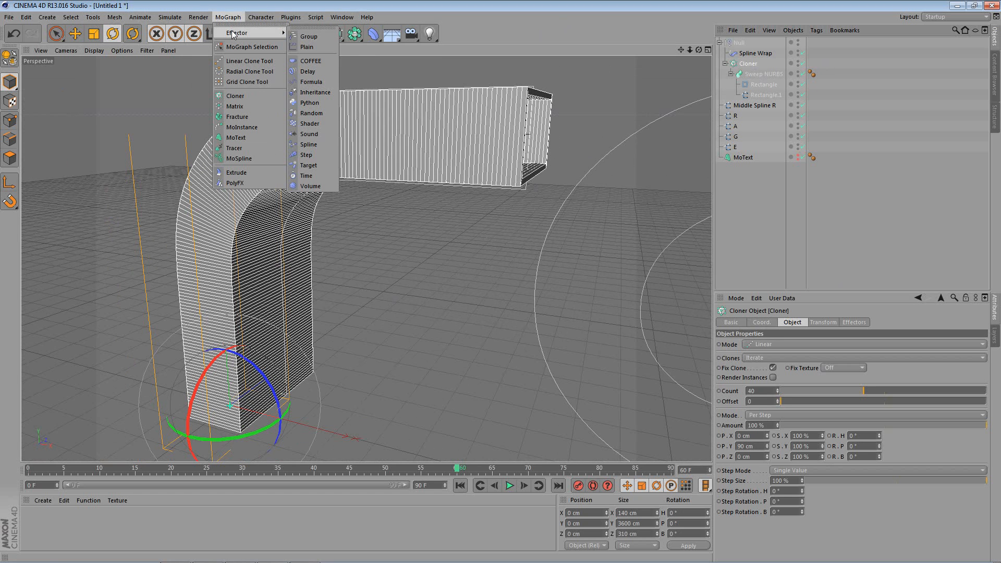
click(320, 154)
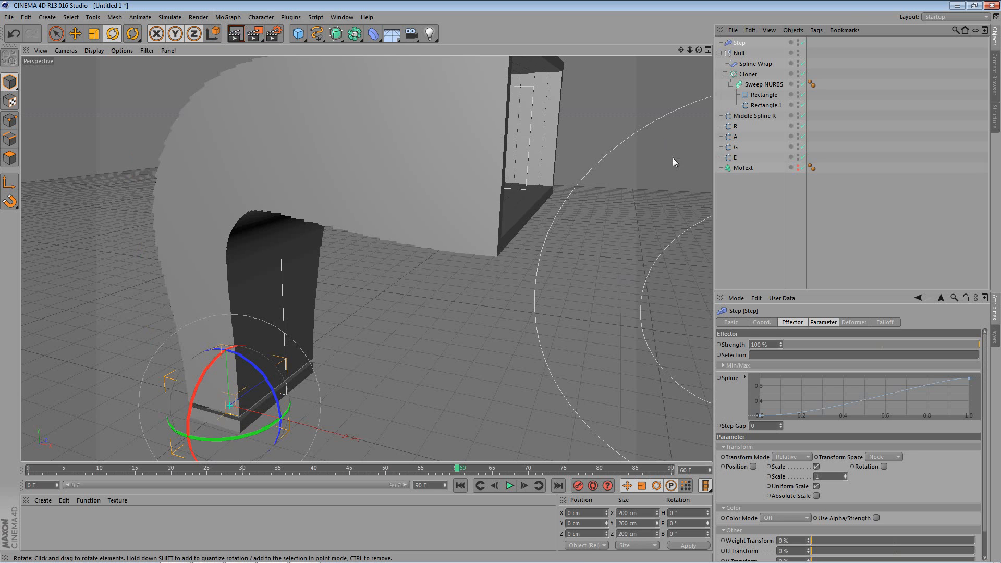
alt+drag(664, 136, 528, 201)
click(740, 44)
alt+drag(313, 334, 428, 280)
alt+drag(503, 269, 542, 271)
Turn off the Step effector's Scale parameter and set its Step Gap to 3
click(823, 322)
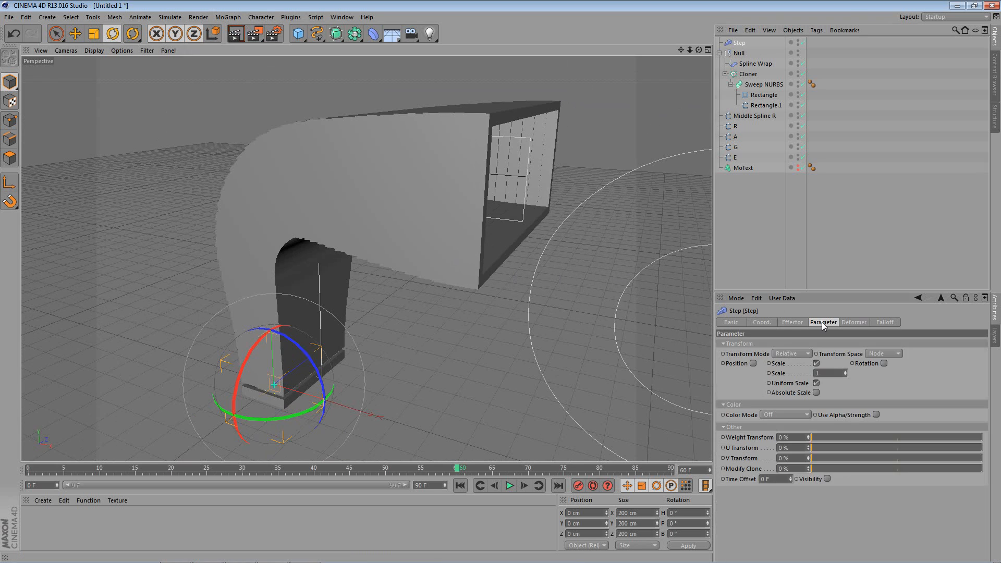
click(816, 364)
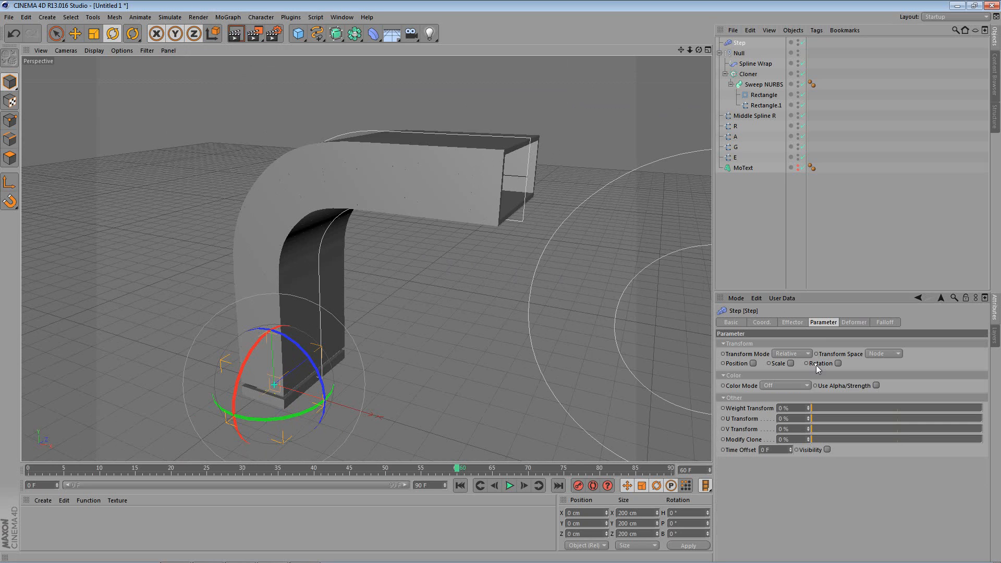
click(792, 323)
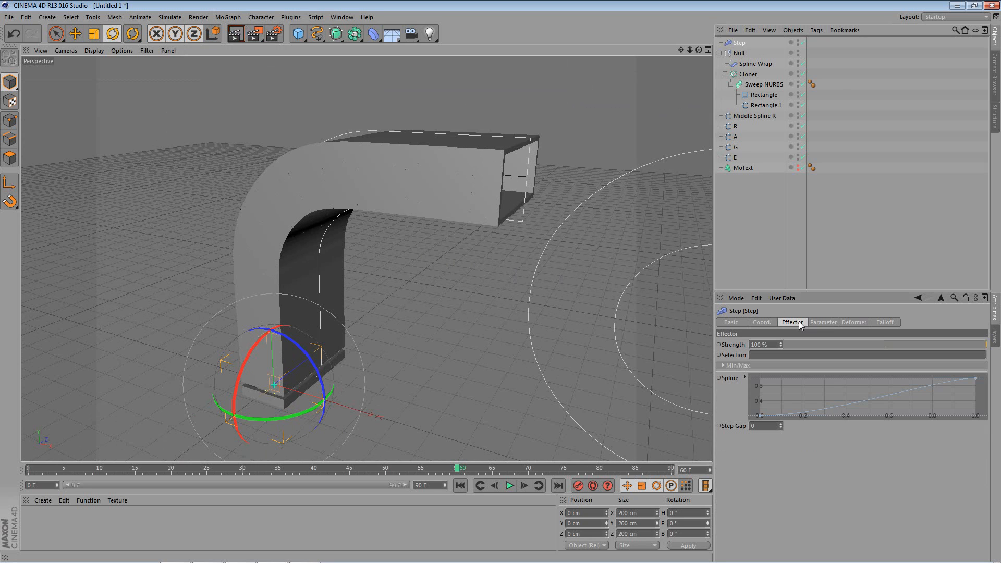
double_click(782, 423)
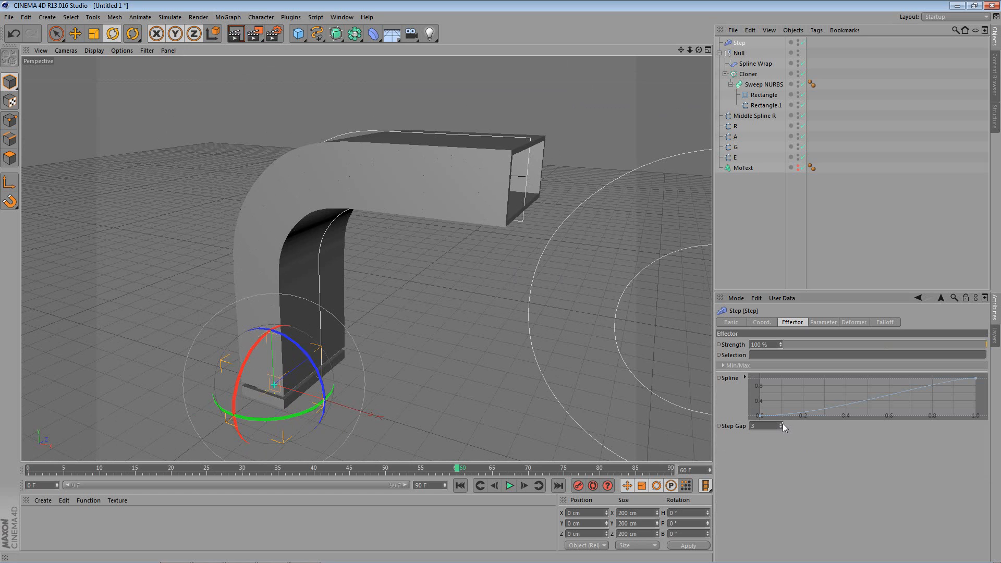
Scrub through the frame growth and review the Cloner's Transform and Effectors settings
drag(46, 472, 236, 446)
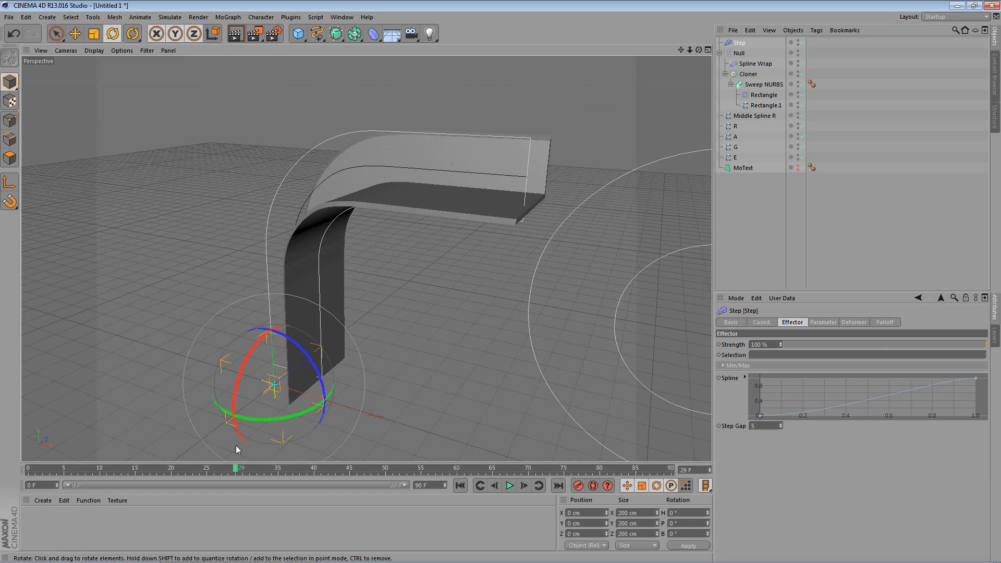
click(747, 75)
click(822, 322)
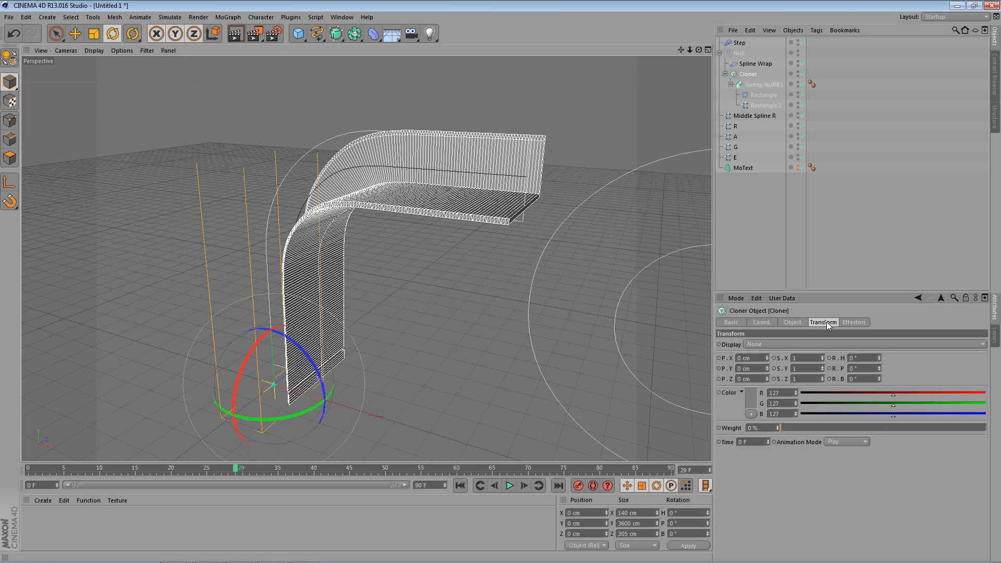
click(854, 322)
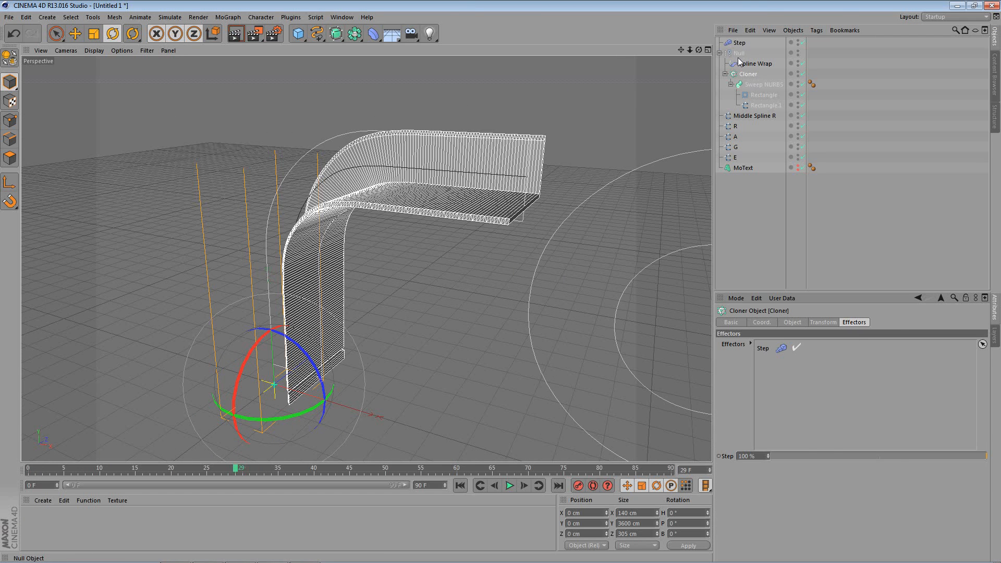
Set the Step effector's Time Offset to 60 F and scrub the animation to check the staggered growth
click(738, 43)
click(824, 322)
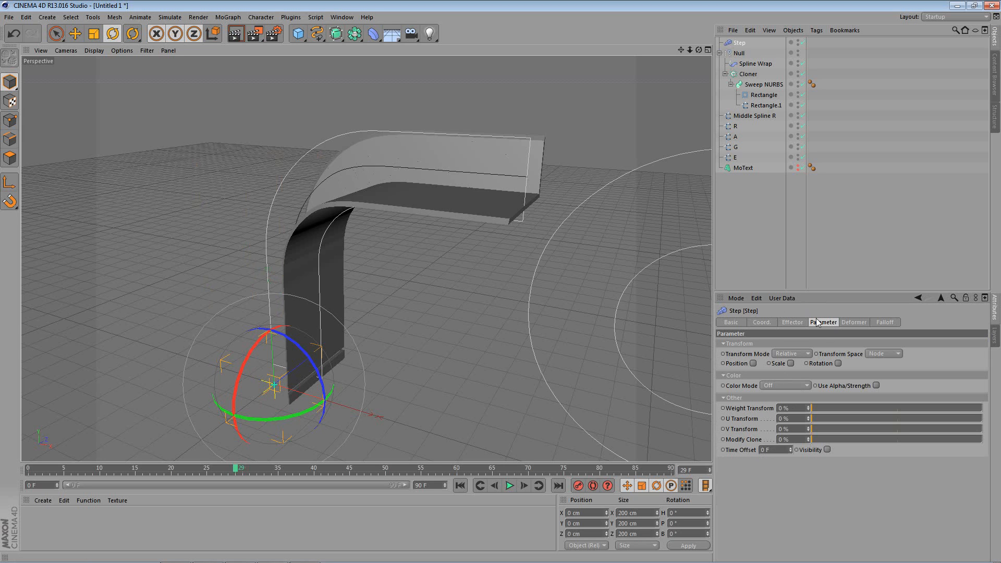
drag(780, 449, 667, 449)
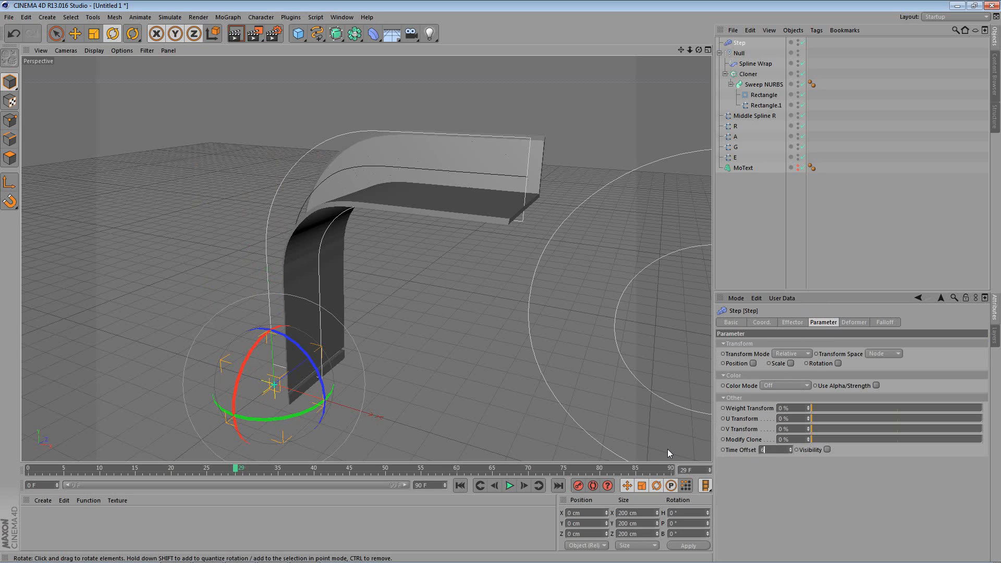
text(60)
key(Return)
alt+drag(366, 265, 356, 307)
scroll(356, 307, up, 3)
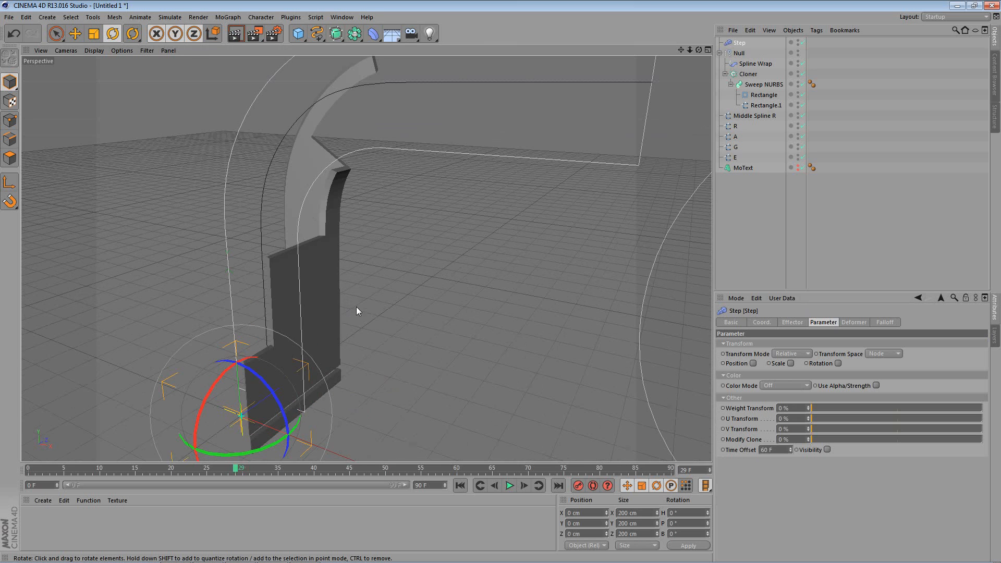
drag(39, 468, 482, 362)
Extend the animation to 180 frames, show the full range in the timeline, and scrub through the growth
drag(437, 485, 276, 499)
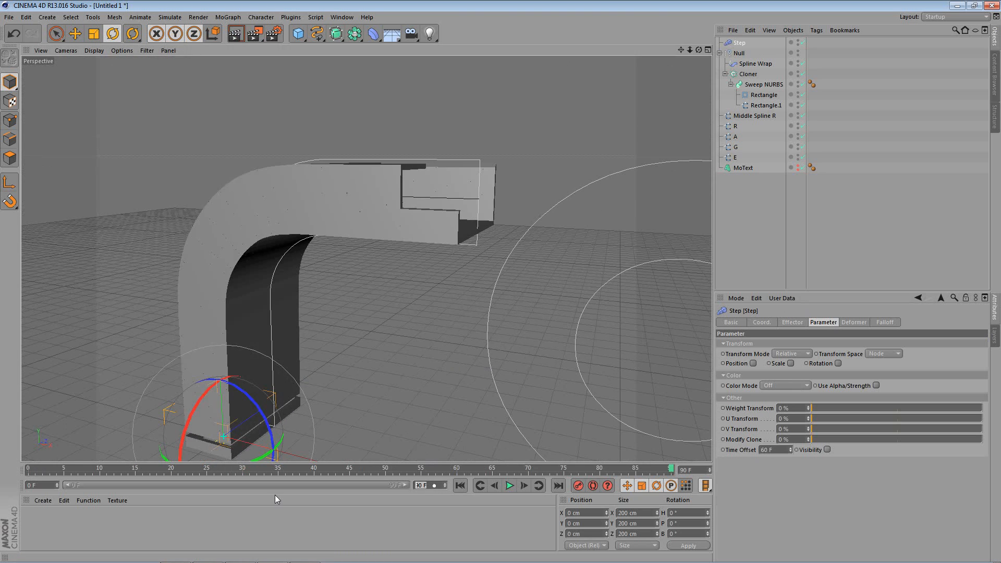
text(180)
key(Return)
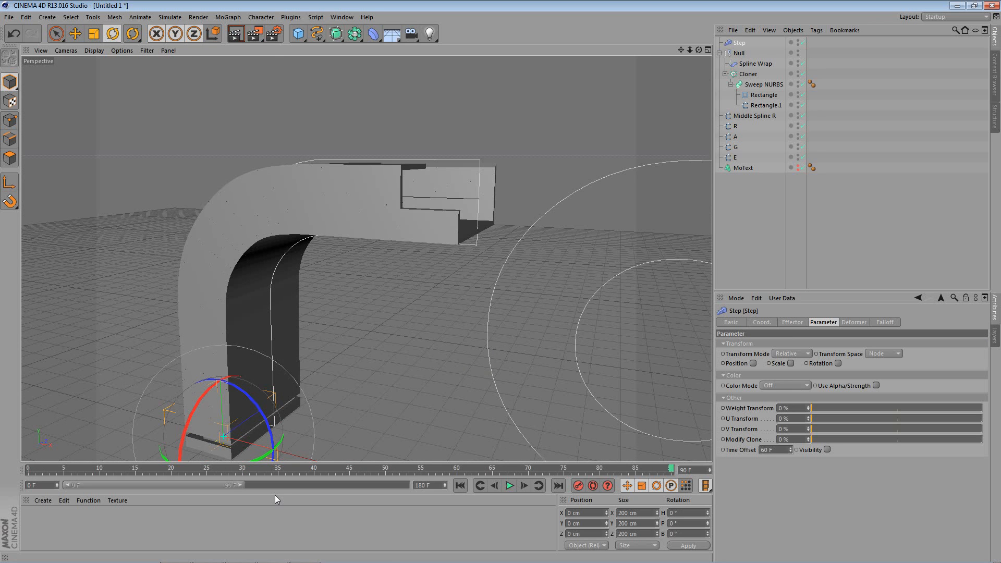
drag(236, 485, 426, 470)
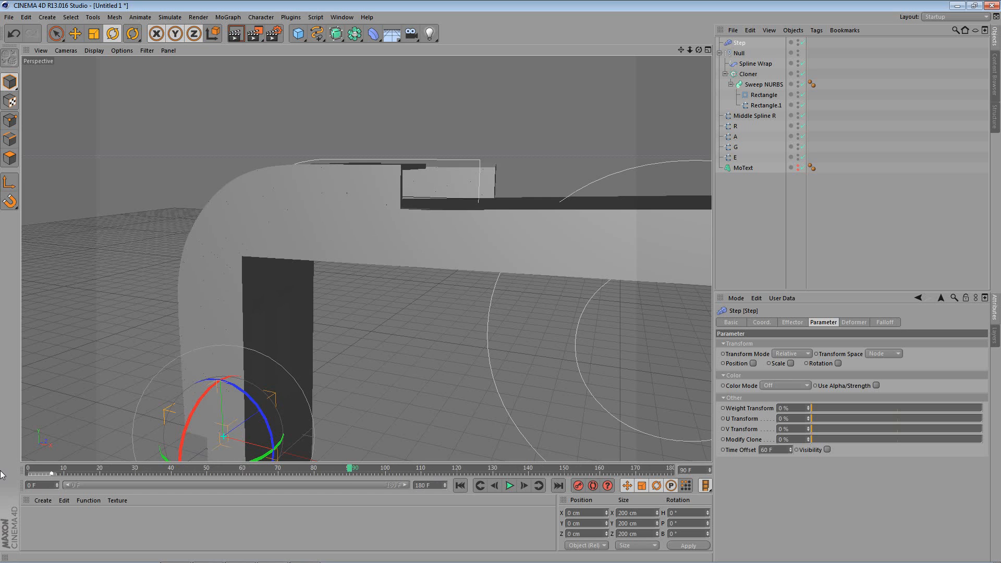
drag(38, 464, 376, 471)
drag(467, 455, 302, 386)
alt+drag(321, 328, 265, 358)
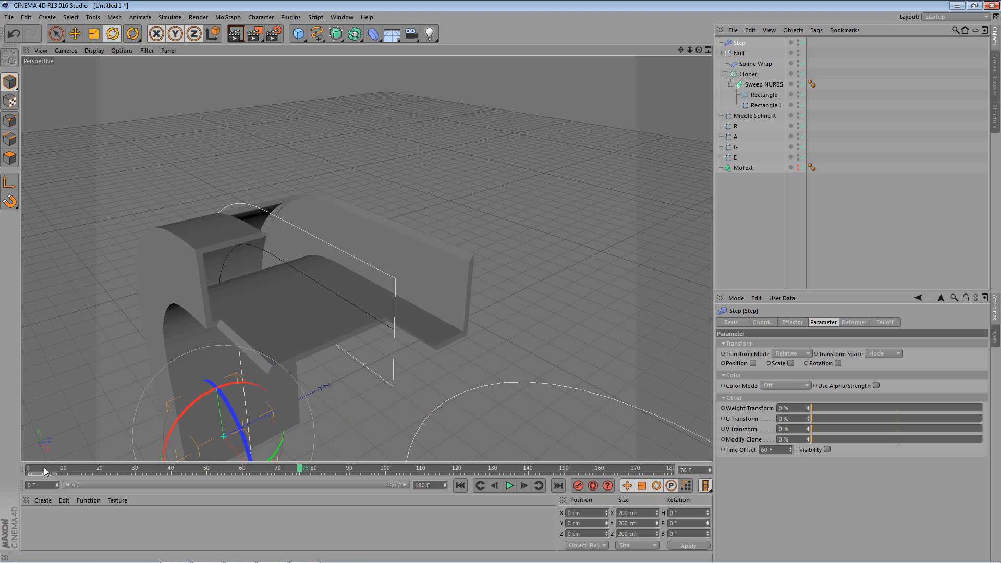
drag(41, 472, 151, 407)
Open the Sweep NURBS path spline Rectangle.1 by turning off Close Spline
click(771, 106)
alt+drag(297, 339, 383, 314)
alt+middle_drag(382, 314, 447, 189)
click(14, 122)
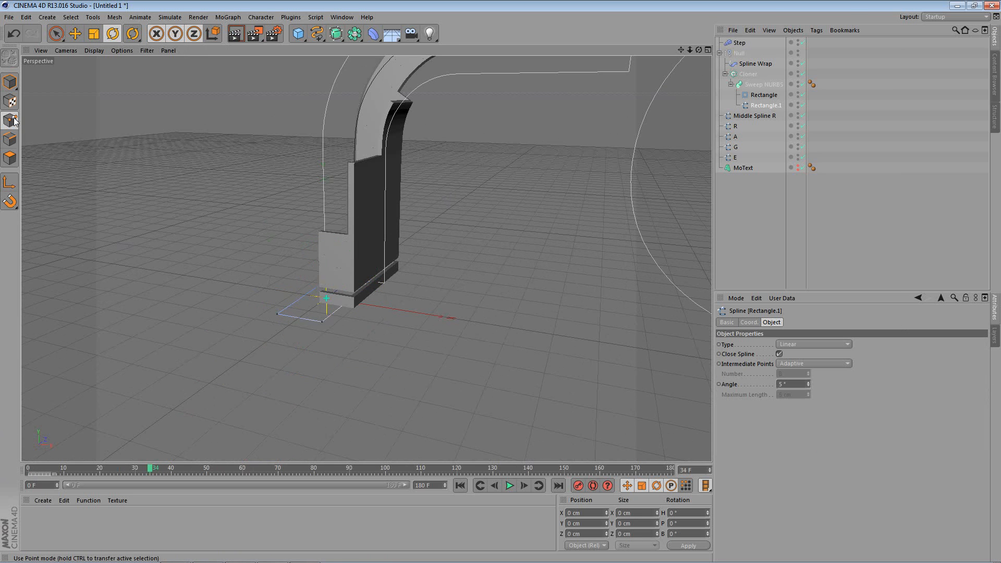
alt+right_drag(288, 268, 308, 267)
alt+drag(307, 267, 336, 266)
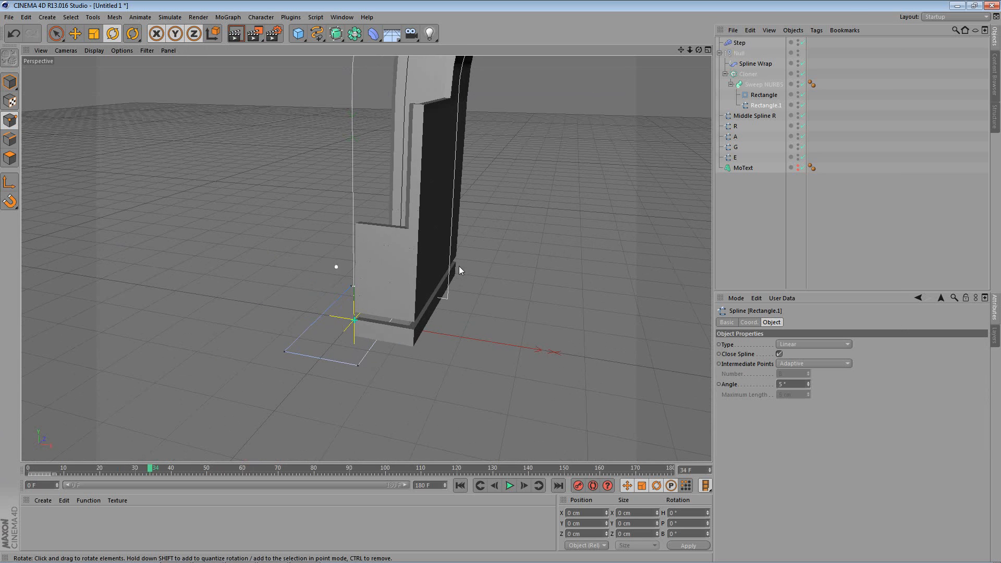
click(779, 354)
alt+drag(396, 305, 449, 336)
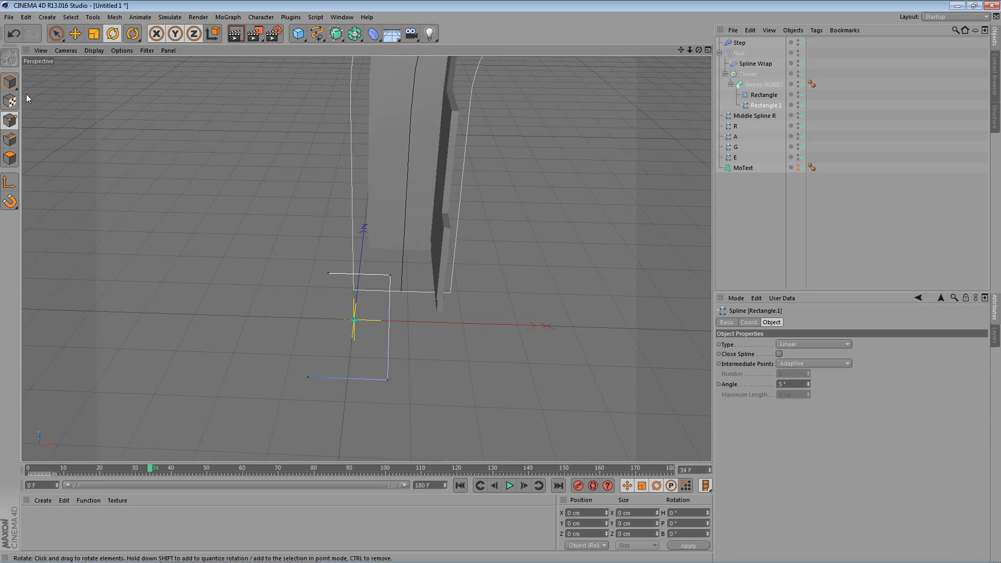
Rotate the Rectangle.1 spline in Model mode to a pitch of -90° and scrub the timeline to about frame 77
click(8, 83)
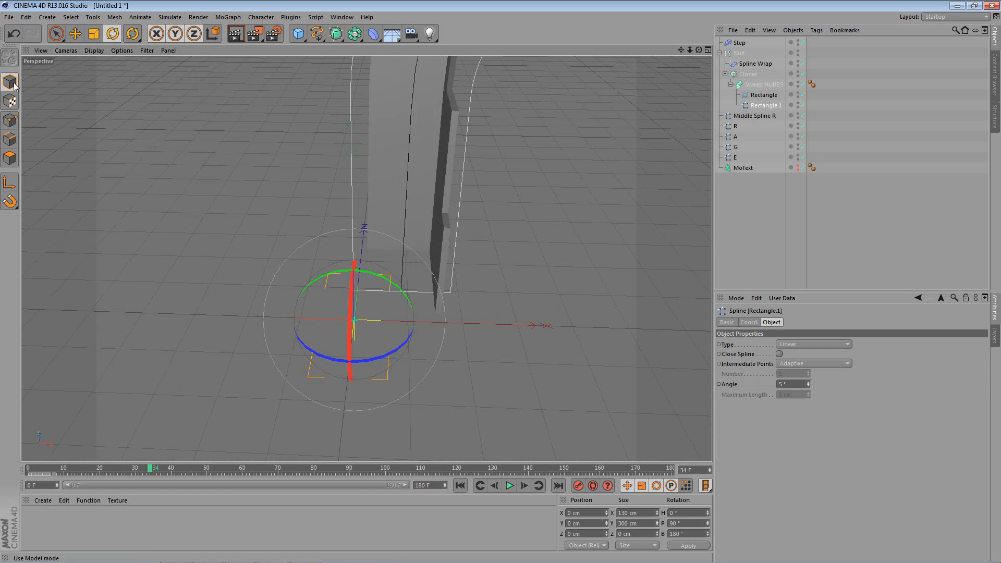
drag(387, 284, 229, 471)
scroll(552, 177, down, 2)
alt+drag(514, 242, 450, 259)
drag(150, 472, 279, 471)
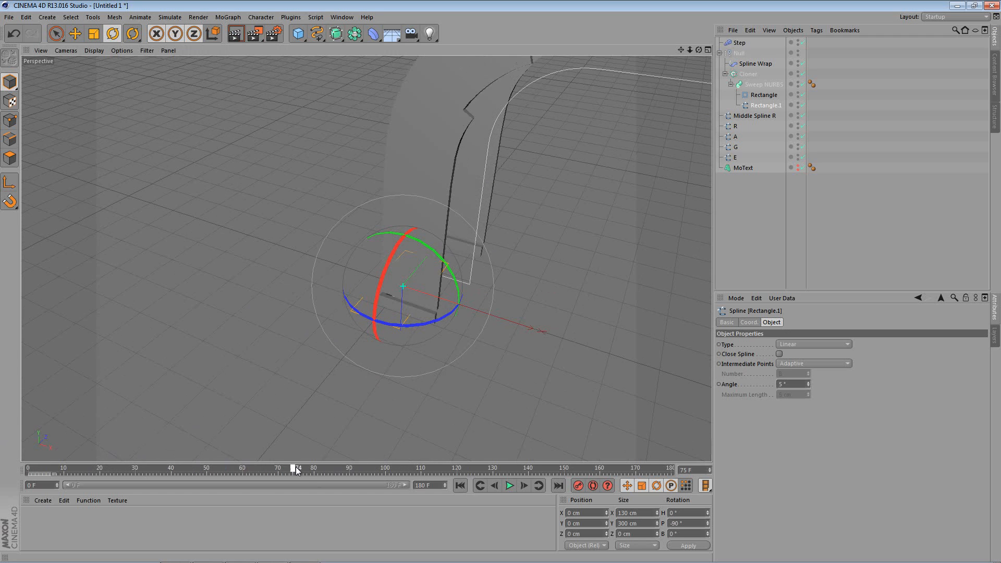
alt+drag(589, 296, 116, 204)
Move the two open end points of Rectangle.1 along X to about -1.5 cm
click(14, 122)
alt+right_drag(420, 294, 474, 313)
alt+drag(443, 333, 445, 261)
click(431, 312)
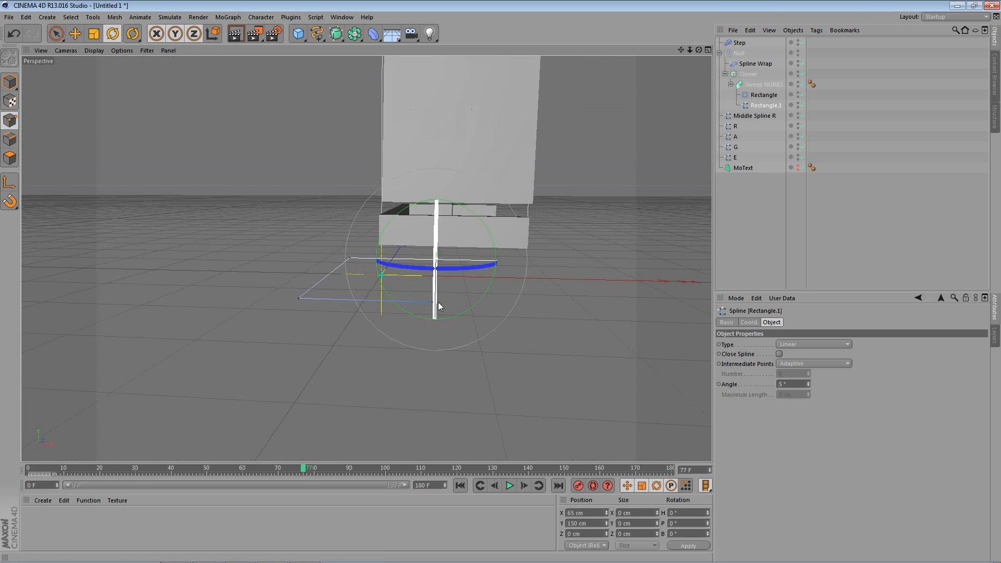
shift+click(427, 302)
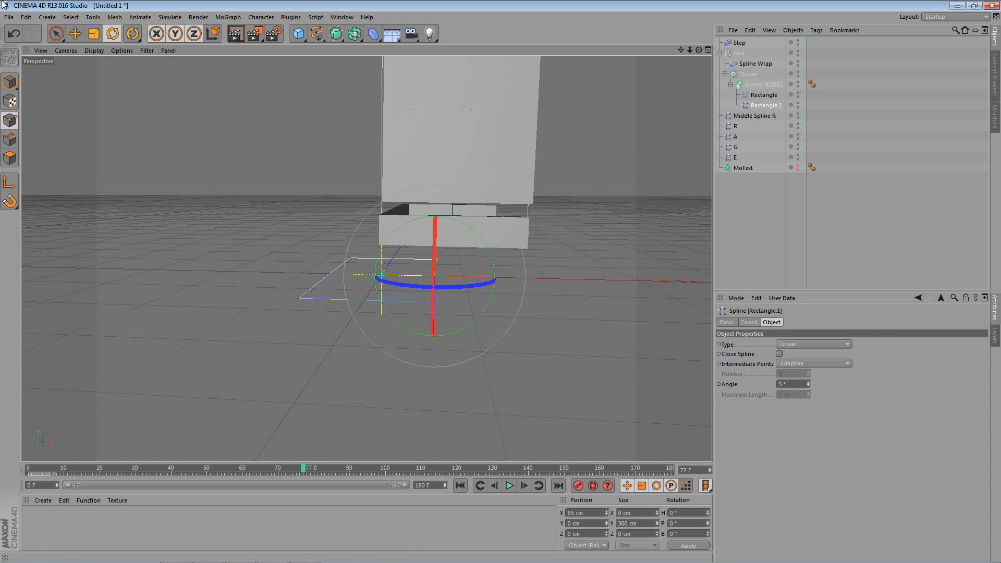
click(75, 33)
alt+drag(283, 170, 309, 180)
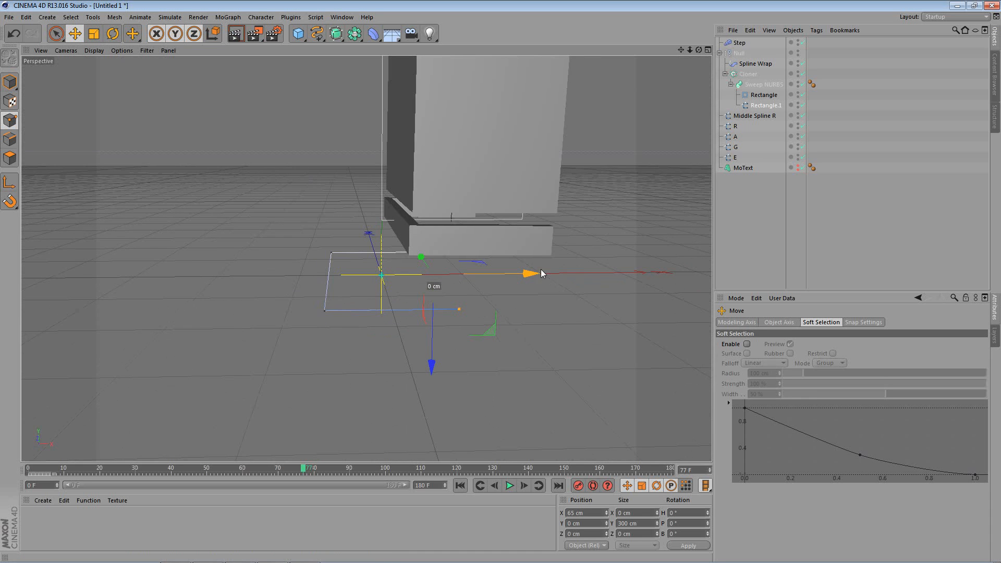
drag(536, 274, 483, 280)
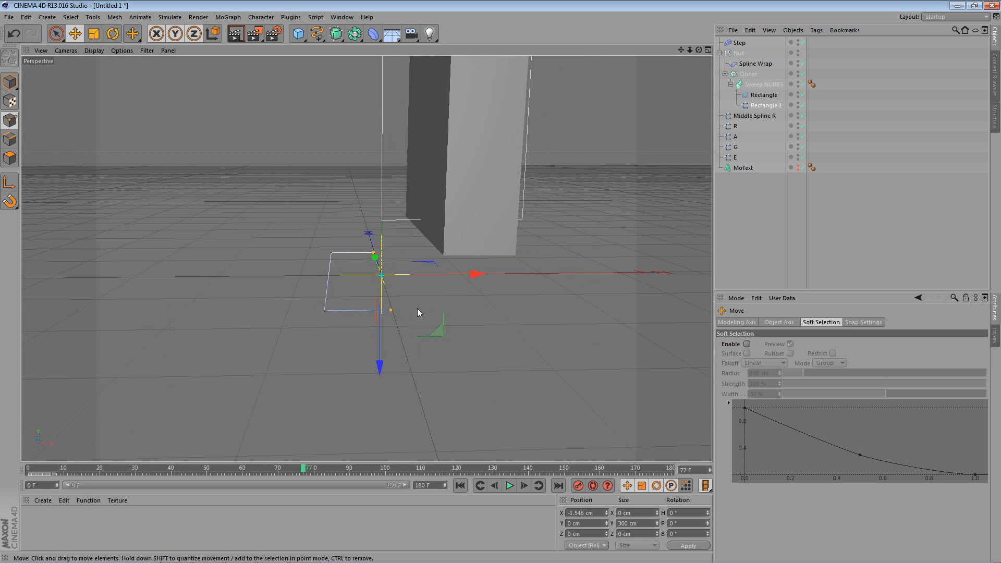
alt+drag(559, 237, 523, 258)
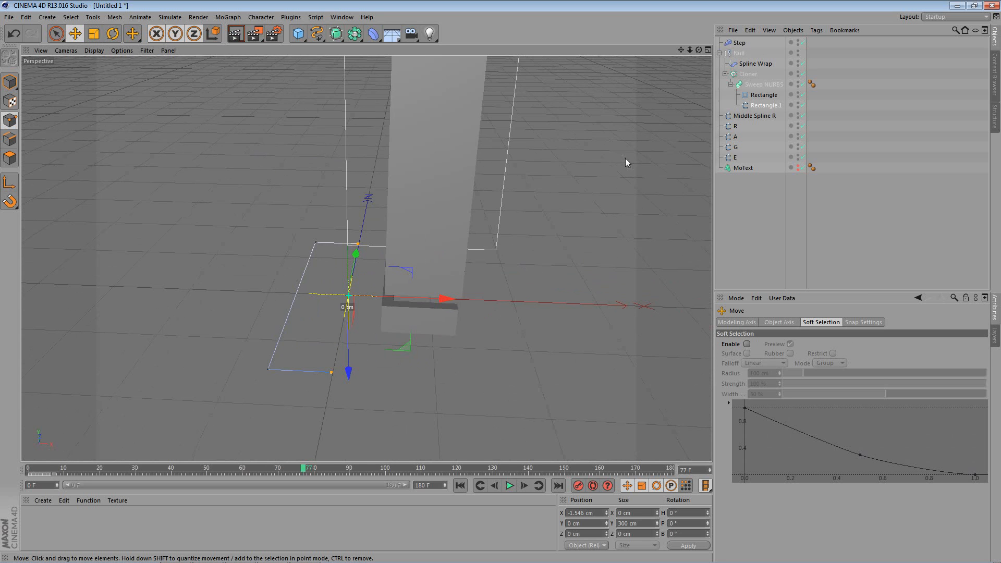
Return to Model mode and duplicate the Null group holding the Spline Wrap and Cloner
click(766, 106)
alt+drag(418, 277, 498, 283)
click(510, 281)
scroll(618, 188, down, 3)
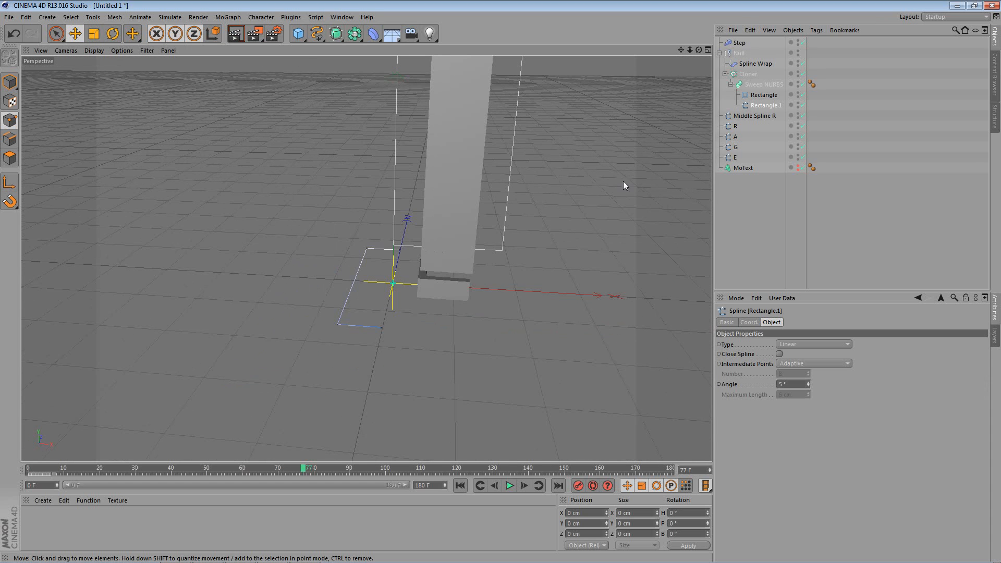
click(13, 86)
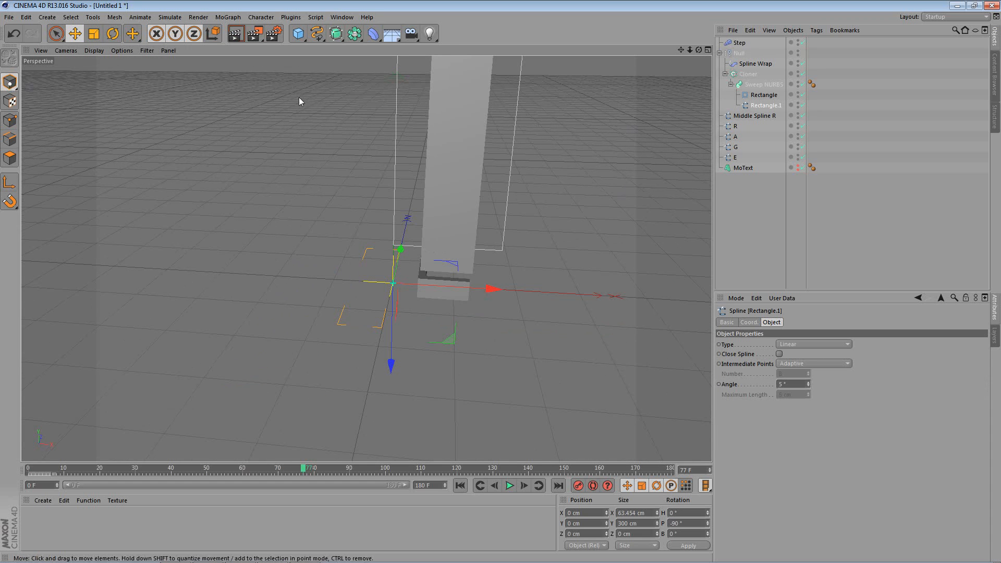
alt+drag(516, 224, 505, 188)
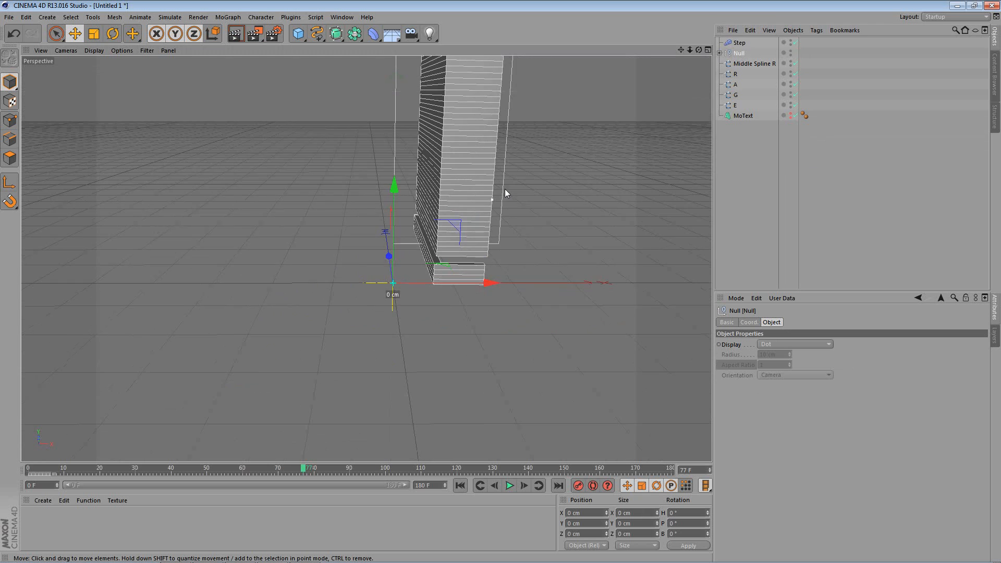
alt+middle_drag(504, 189, 417, 277)
alt+drag(417, 277, 449, 234)
drag(738, 57, 742, 51)
alt+drag(396, 250, 421, 247)
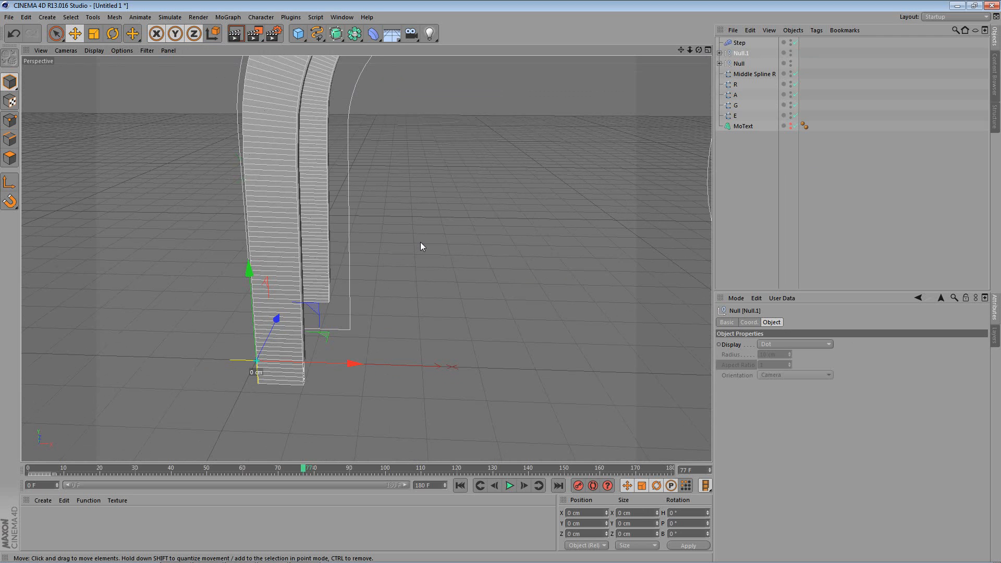
alt+drag(407, 225, 445, 285)
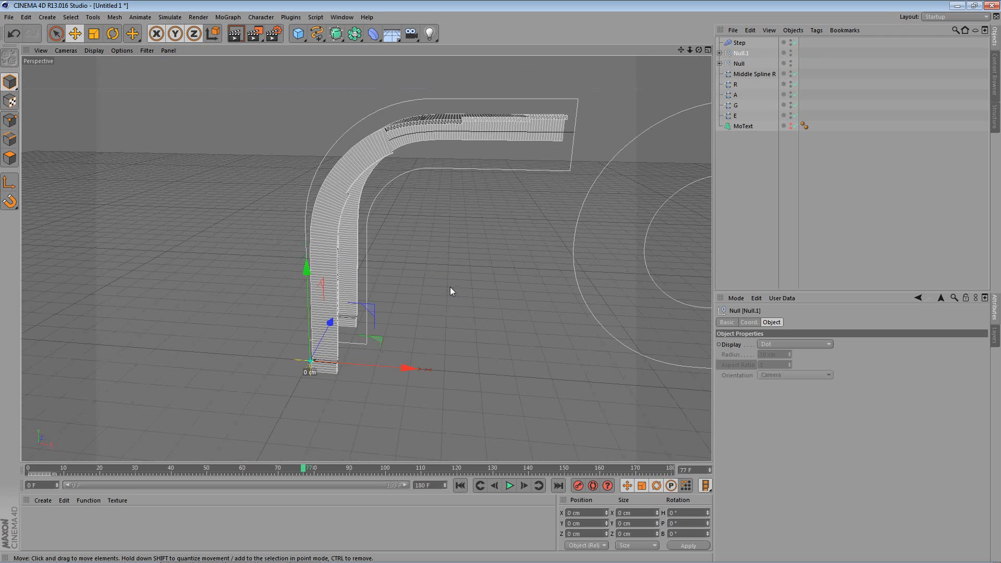
scroll(450, 287, up, 3)
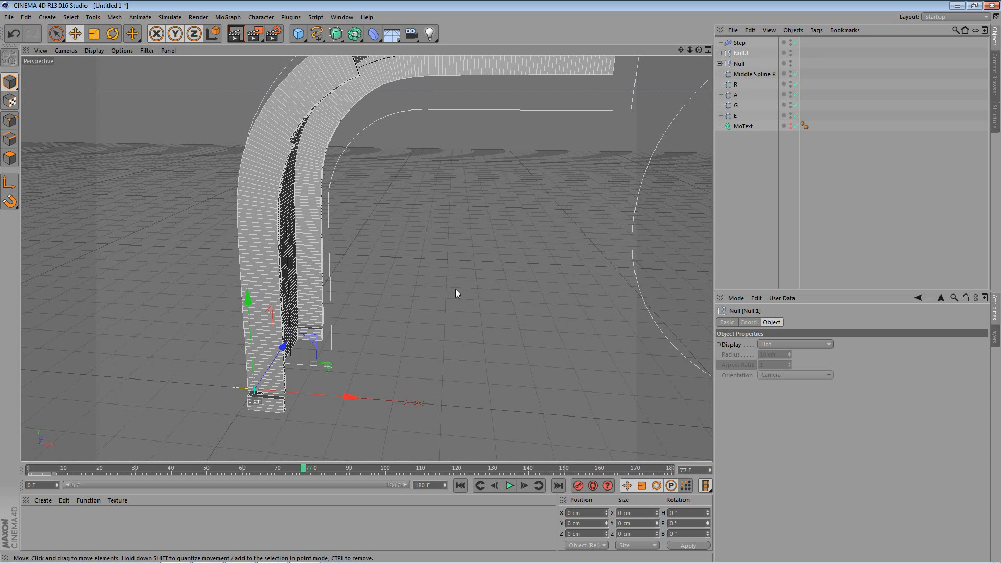
Rotate the Rectangle.1 spline inside the duplicate Null.1 by 180°, to a pitch of 90° and a bank of 180°
click(719, 52)
click(765, 106)
alt+drag(315, 309, 400, 295)
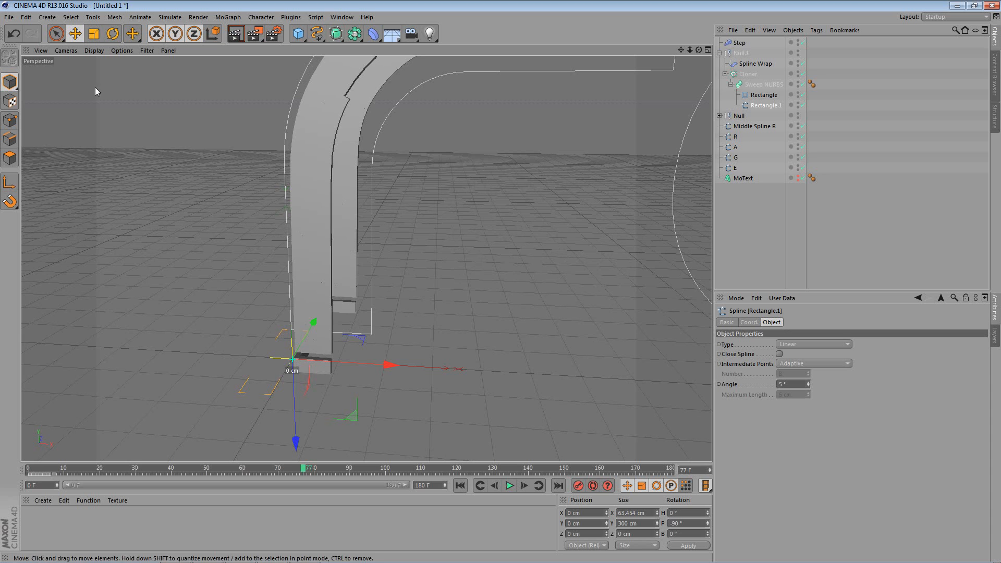
key(r)
mouse_move(315, 306)
mouse_down()
mouse_move(351, 359)
mouse_move(333, 400)
mouse_move(277, 402)
mouse_up()
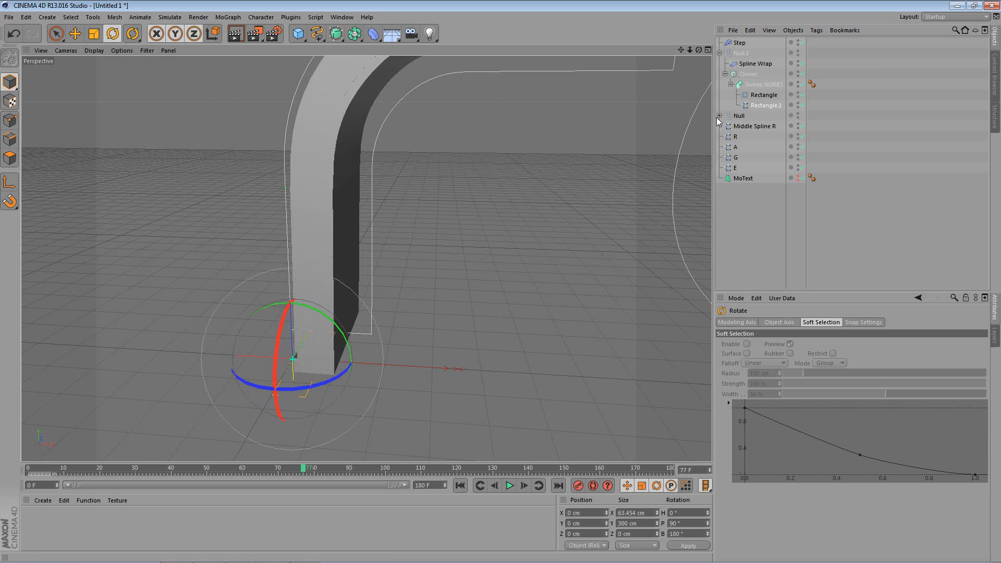
Move the duplicate's Rectangle.1 spline along X to about 128 cm and check the seam between both Cloners
click(770, 105)
click(73, 38)
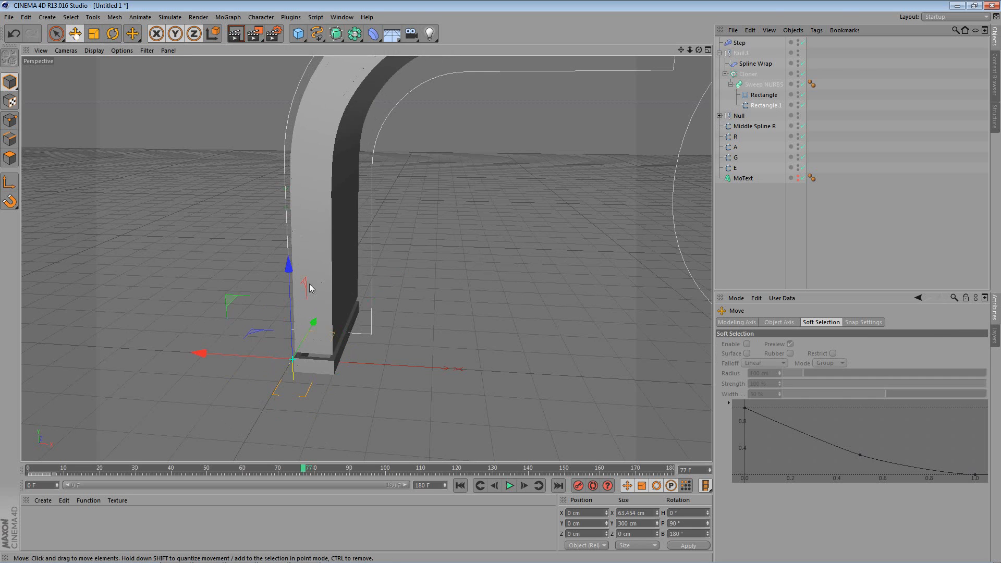
scroll(321, 300, up, 2)
drag(215, 362, 282, 387)
click(368, 224)
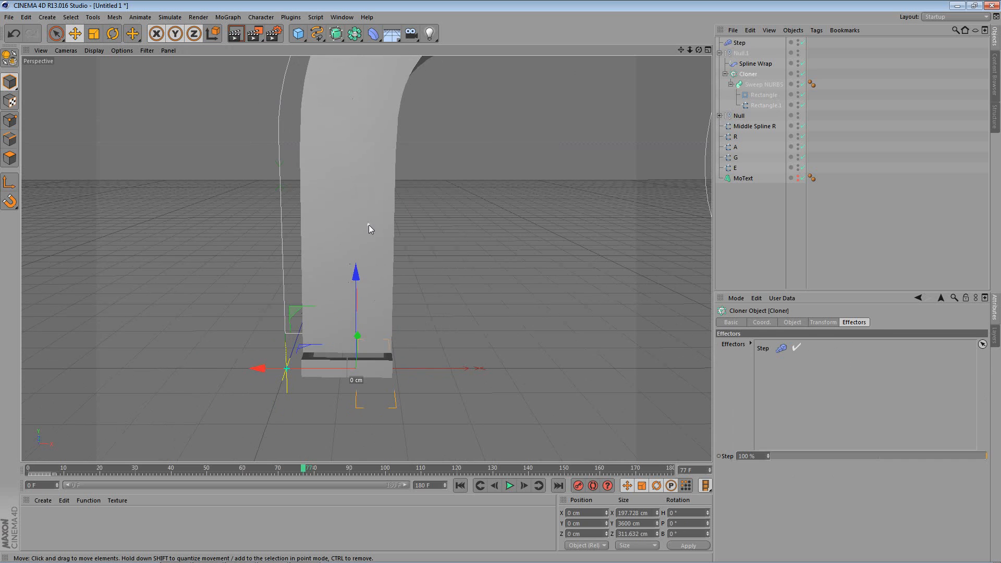
shift+click(362, 221)
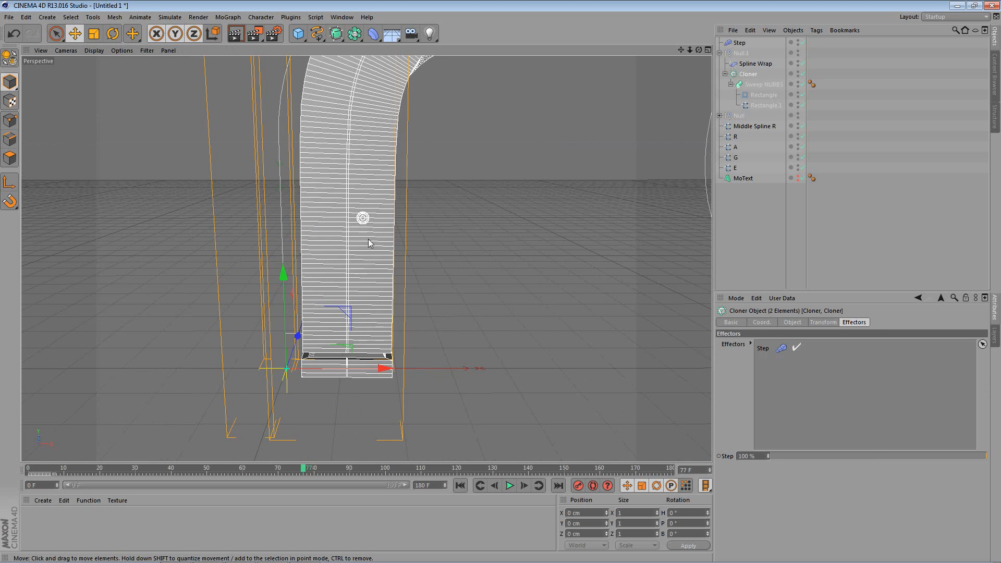
scroll(379, 288, up, 2)
Move the duplicate's Rectangle.1 spline along X to about 129 cm and check the seam with both halves highlighted
click(762, 105)
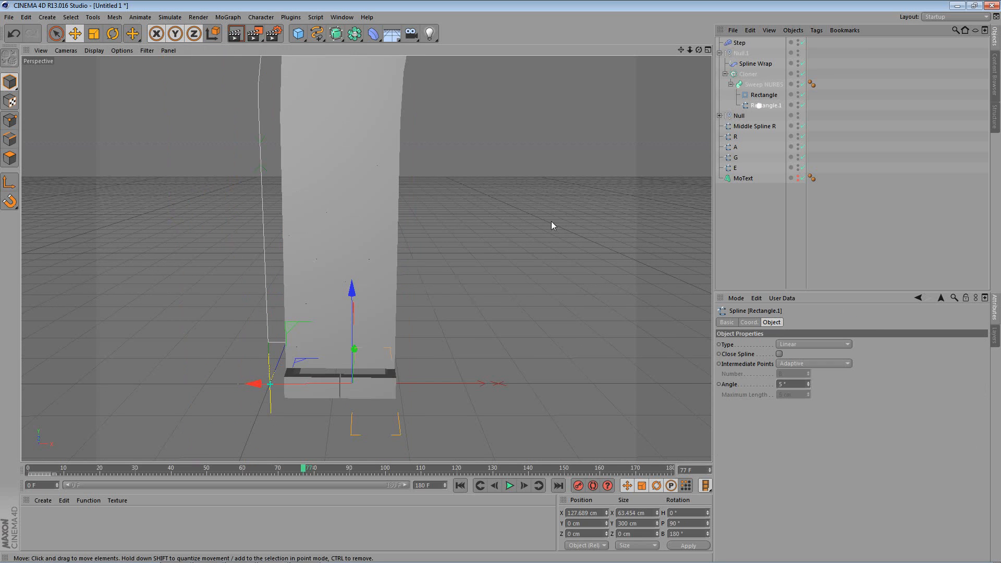
drag(306, 384, 308, 383)
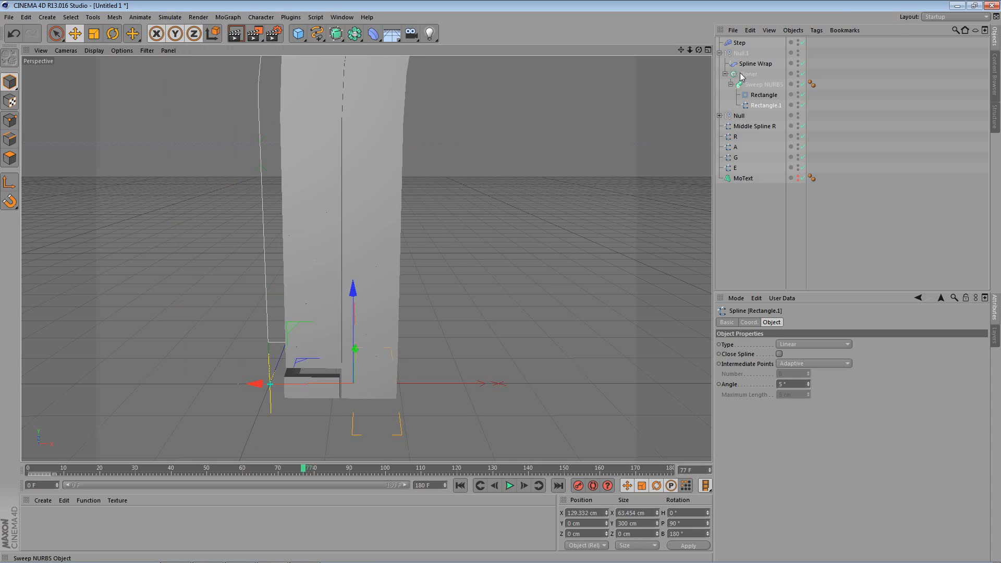
click(743, 75)
ctrl+click(734, 117)
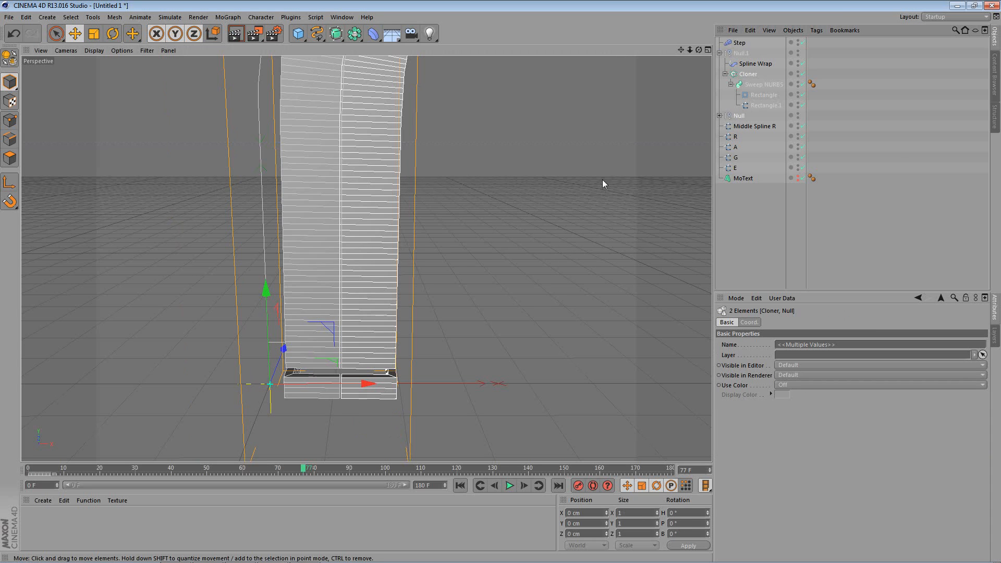
click(757, 106)
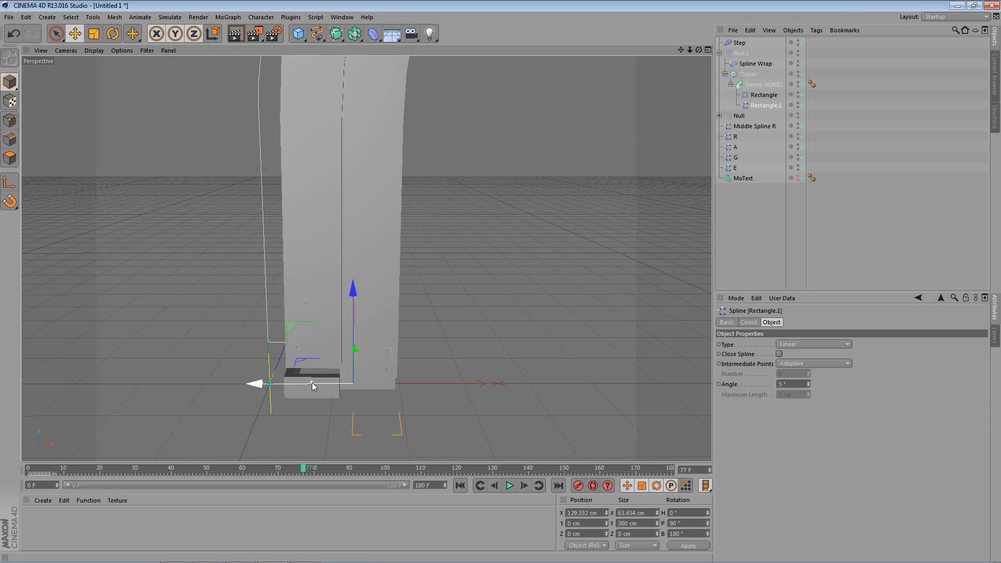
drag(311, 383, 314, 383)
click(749, 74)
ctrl+click(738, 118)
mouse_move(484, 197)
alt+mouse_down()
mouse_move(479, 252)
mouse_move(479, 205)
alt+mouse_up()
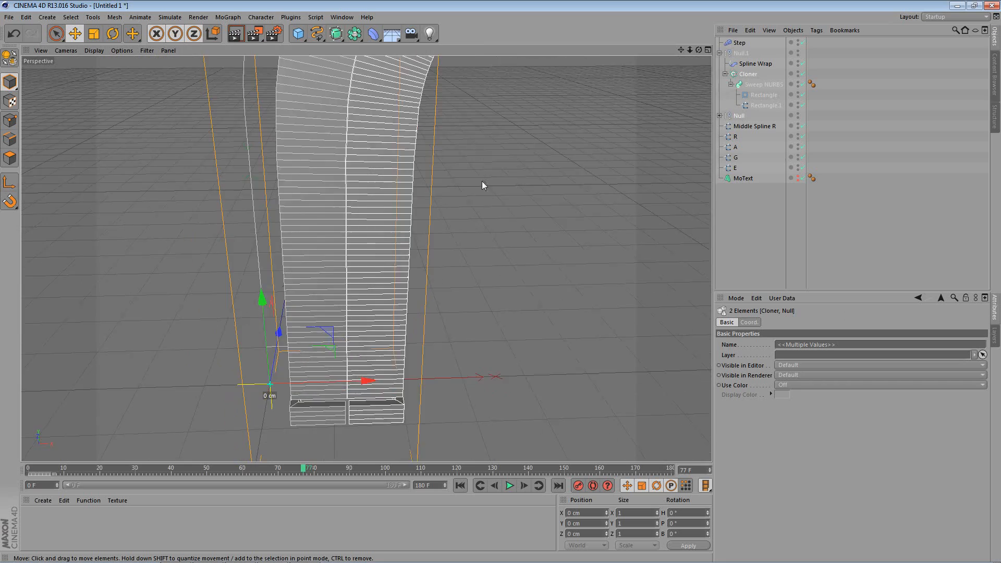
Preview the growth animation at frames 96 and 116 and examine how both wrapped halves meet along the bend
alt+middle_drag(479, 204, 414, 350)
alt+drag(418, 327, 379, 342)
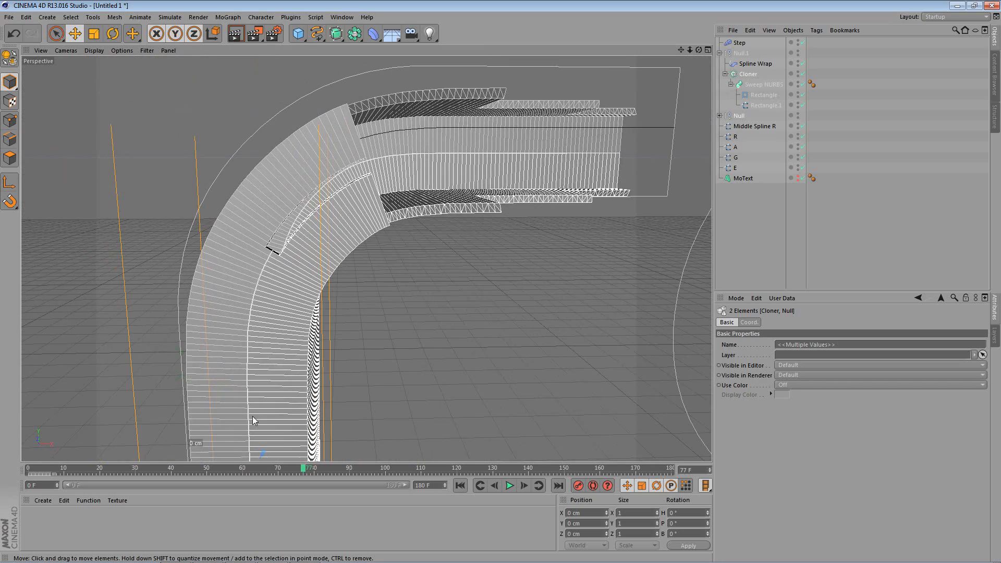
drag(28, 468, 372, 468)
alt+drag(372, 342, 348, 259)
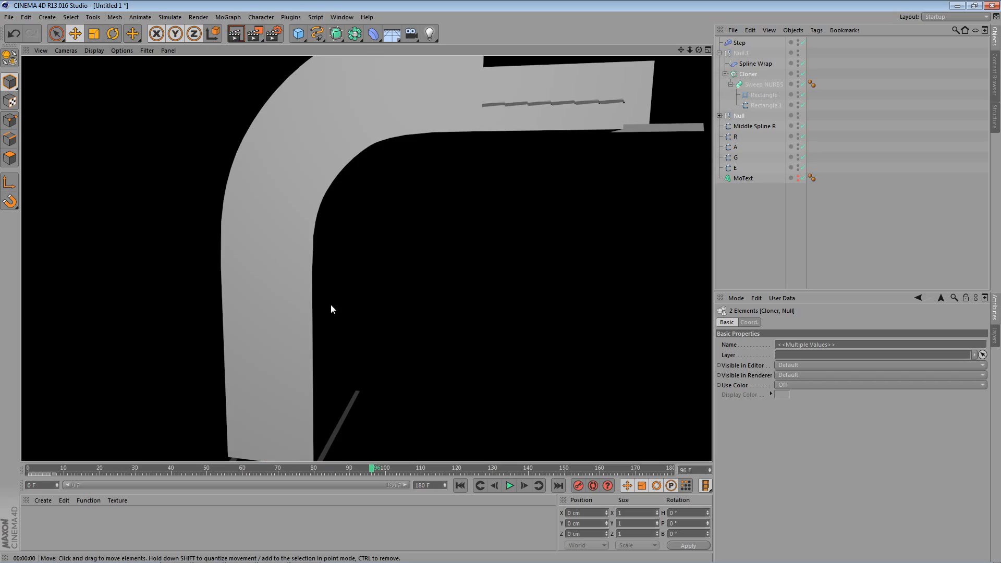
alt+drag(331, 305, 327, 347)
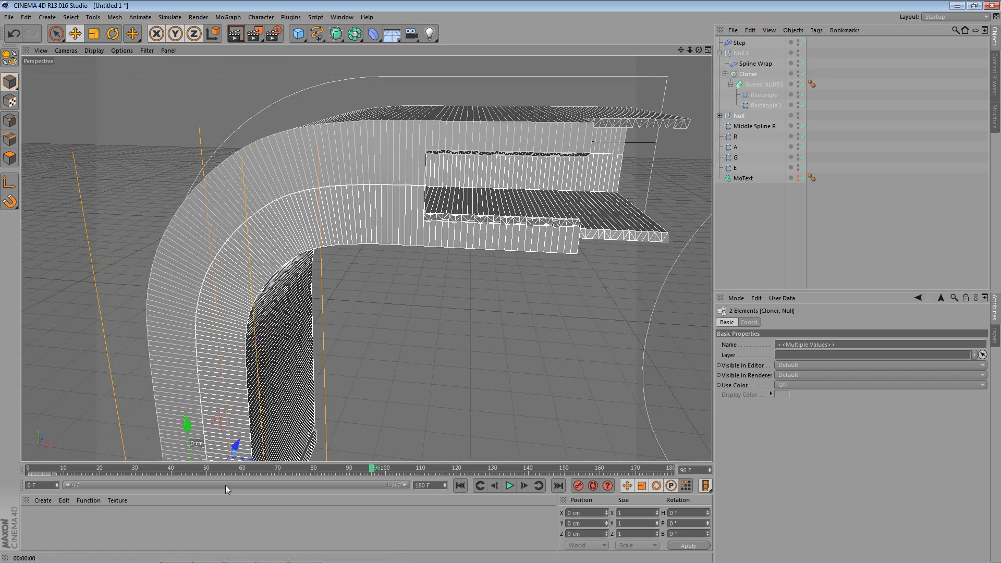
mouse_move(371, 468)
mouse_down()
mouse_move(539, 472)
mouse_move(42, 484)
mouse_move(221, 488)
mouse_move(471, 483)
mouse_move(2, 473)
mouse_move(443, 459)
mouse_up()
alt+middle_drag(446, 381, 366, 243)
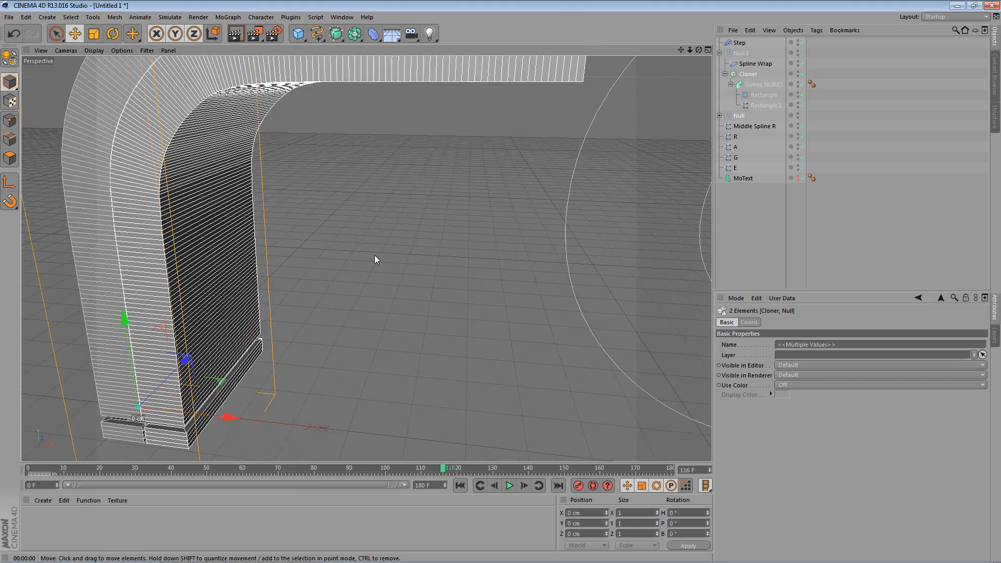
alt+right_drag(366, 243, 374, 346)
alt+drag(374, 346, 349, 311)
alt+middle_drag(349, 312, 360, 335)
alt+drag(361, 336, 368, 342)
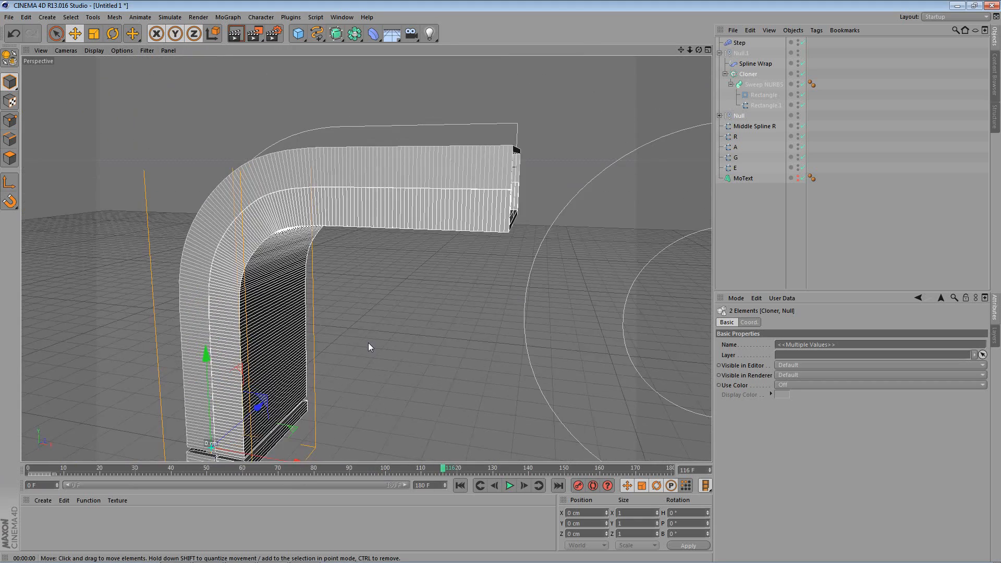
alt+middle_drag(368, 343, 365, 307)
Switch to the tut2.c4d project and examine the edges of the cloned frames around the bend at frame 58
click(307, 556)
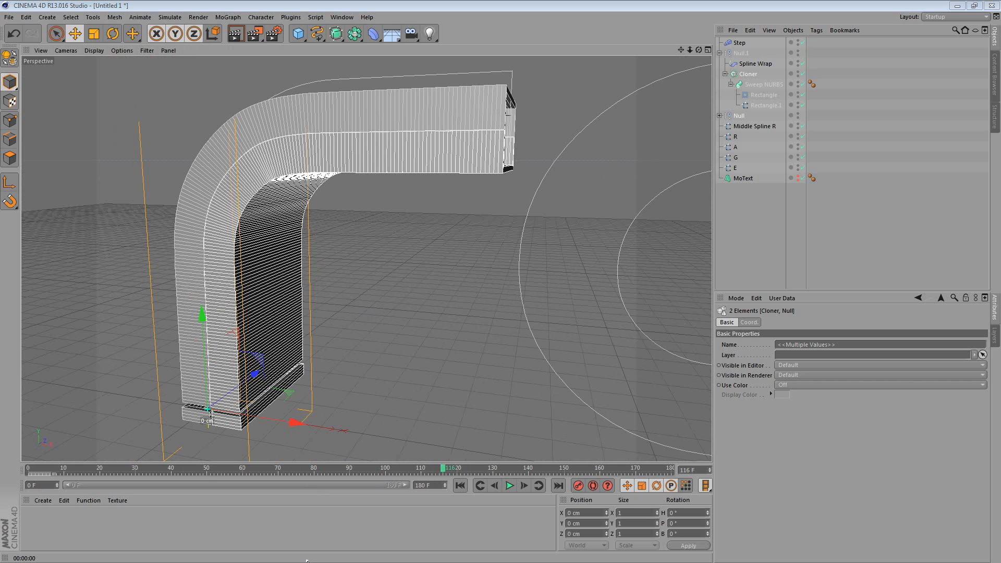
click(983, 525)
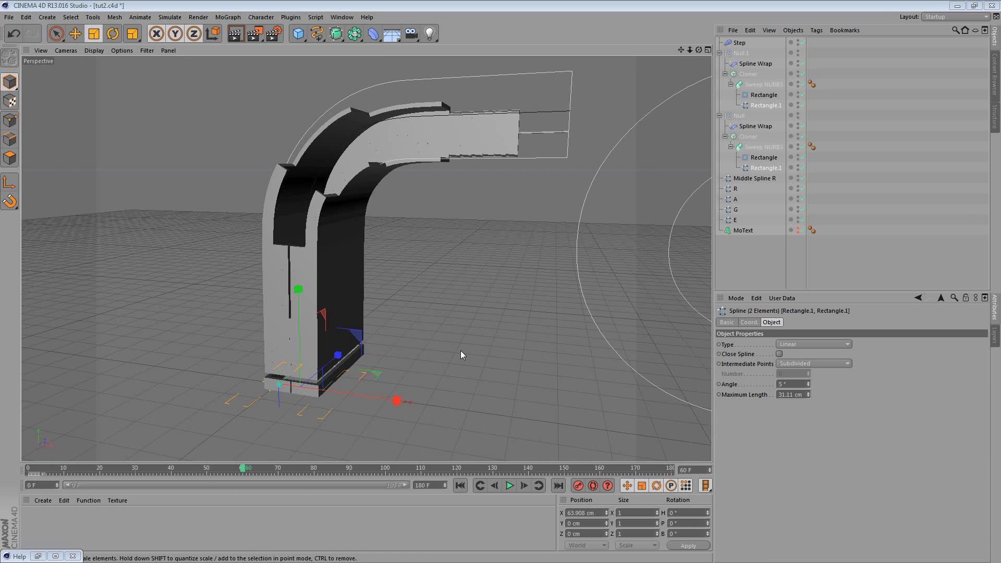
alt+drag(424, 334, 403, 329)
scroll(404, 330, up, 3)
mouse_move(256, 315)
alt+mouse_down()
mouse_move(282, 371)
mouse_move(263, 261)
mouse_move(276, 352)
mouse_move(250, 412)
alt+mouse_up()
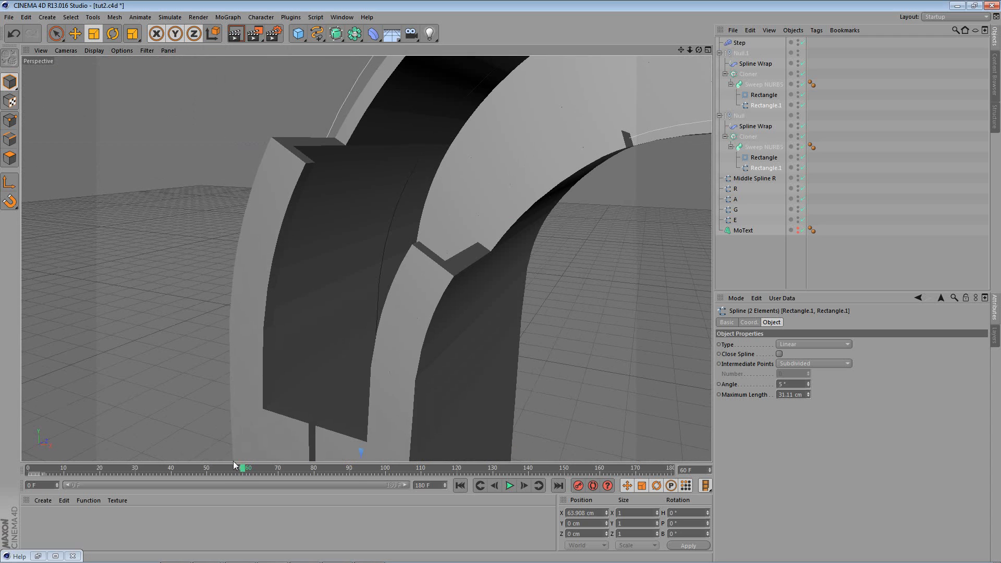
mouse_move(243, 471)
mouse_down()
mouse_move(218, 471)
mouse_move(237, 467)
mouse_up()
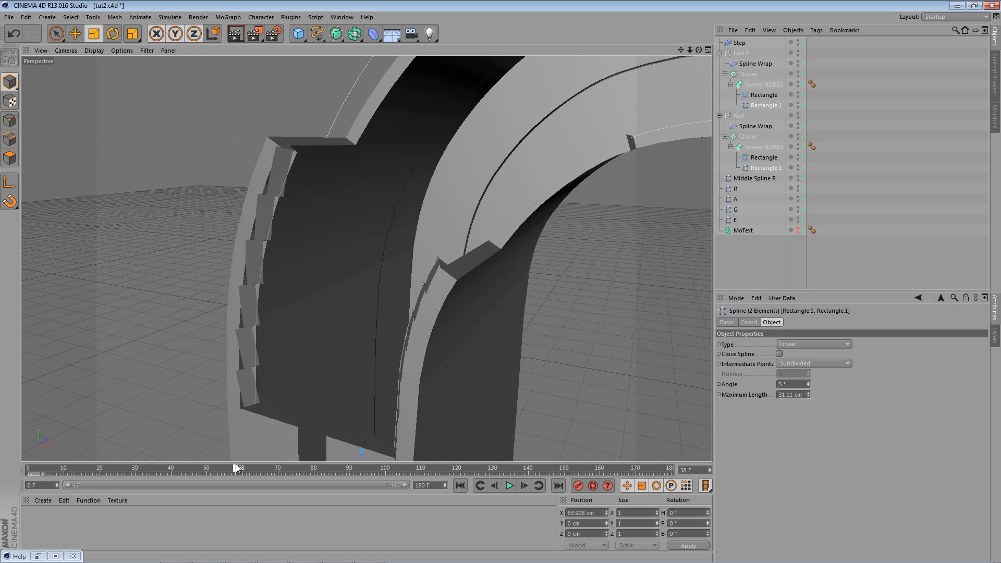
mouse_move(242, 428)
alt+mouse_down()
mouse_move(287, 349)
mouse_move(393, 374)
mouse_move(388, 392)
mouse_move(467, 372)
mouse_move(429, 375)
mouse_move(450, 380)
mouse_move(459, 179)
mouse_move(449, 58)
mouse_move(406, 144)
mouse_move(392, 300)
mouse_move(402, 329)
alt+mouse_up()
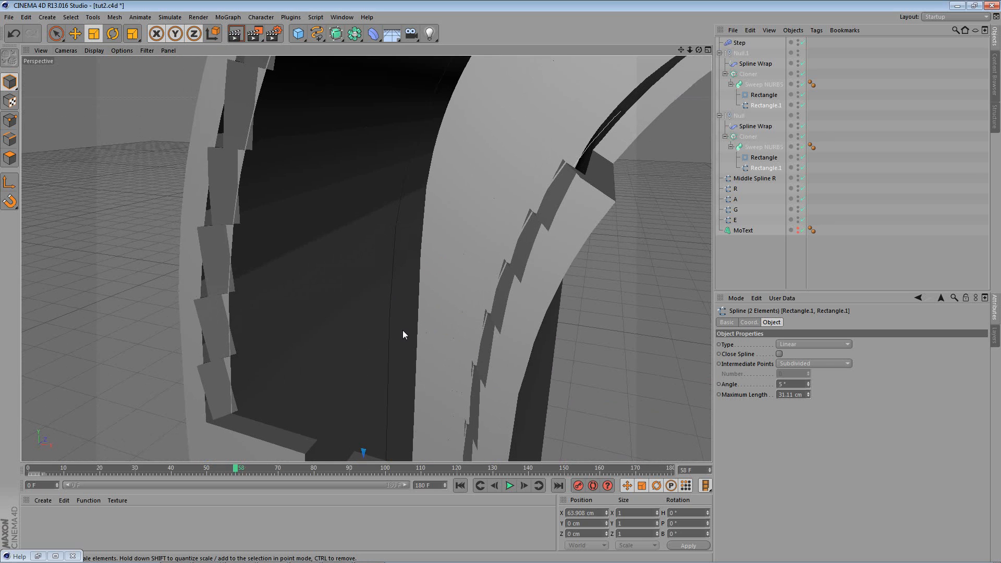
Set the intermediate points of both Rectangle.1 splines to Uniform with a number of 22
click(765, 168)
ctrl+click(772, 105)
alt+drag(353, 220, 385, 201)
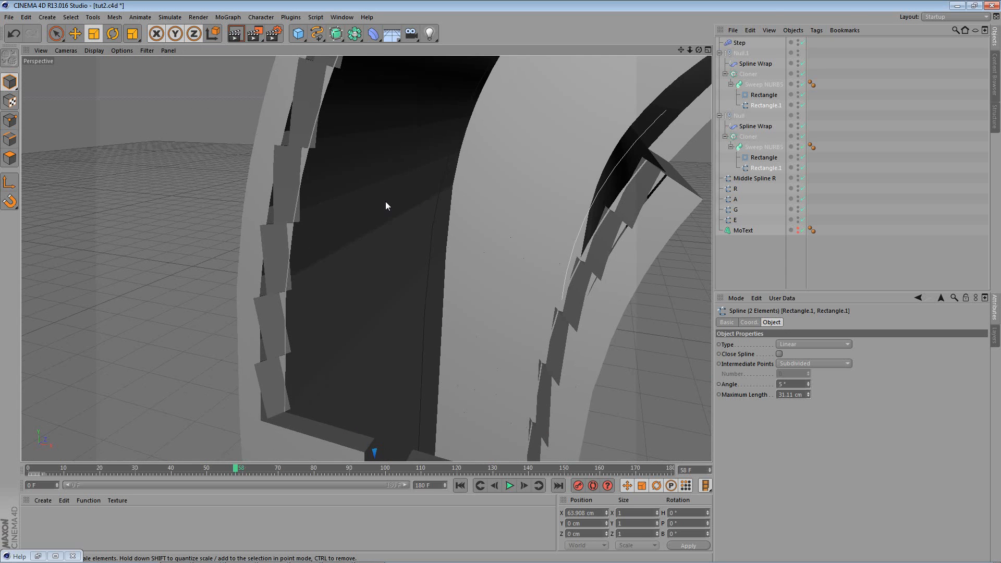
alt+middle_drag(484, 247, 478, 320)
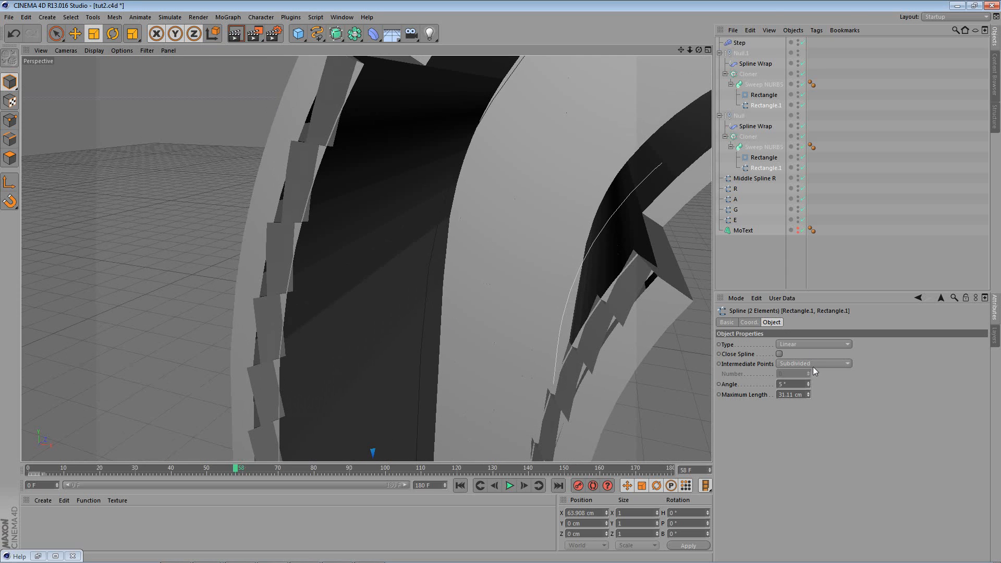
click(818, 365)
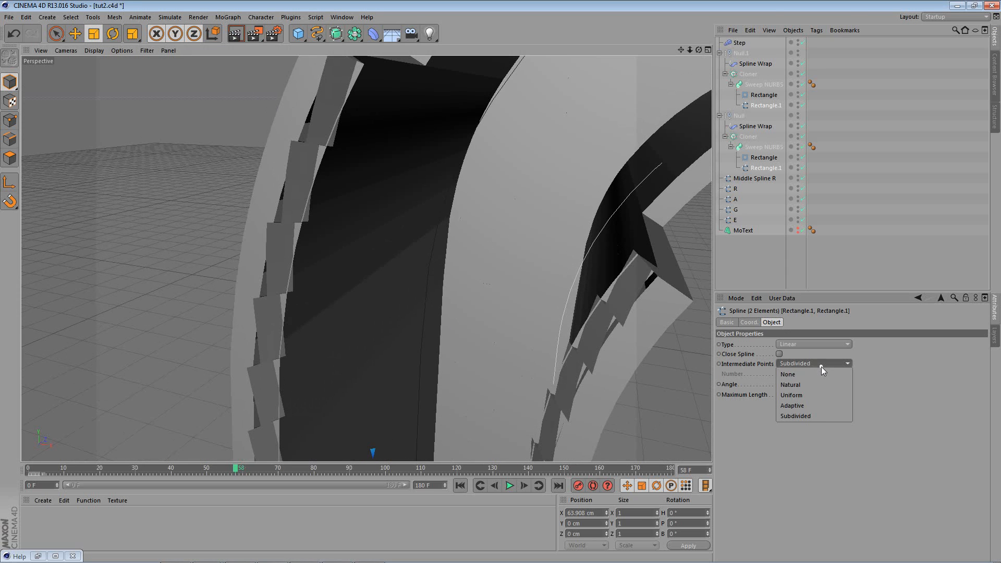
click(818, 399)
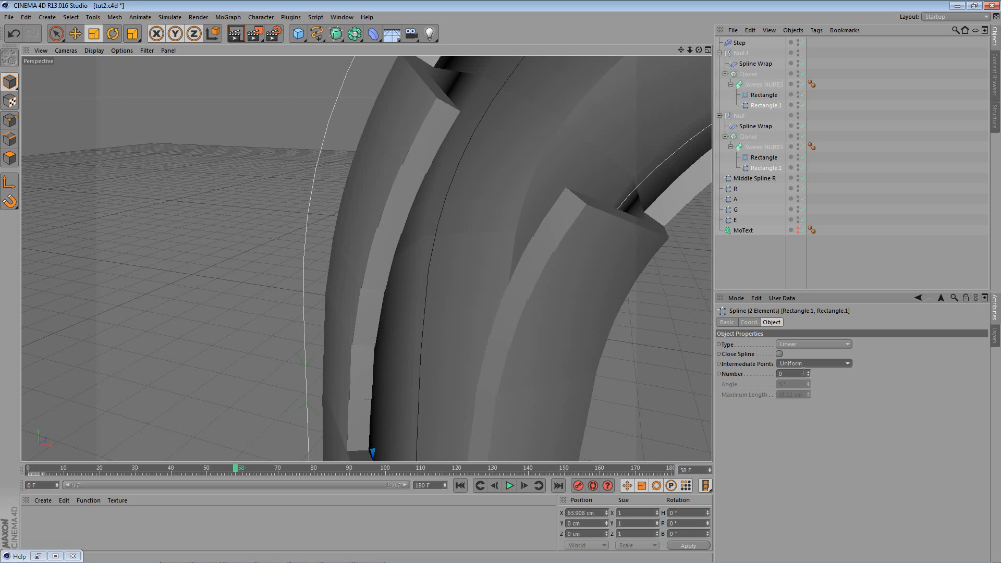
drag(808, 374, 808, 371)
alt+drag(324, 362, 334, 323)
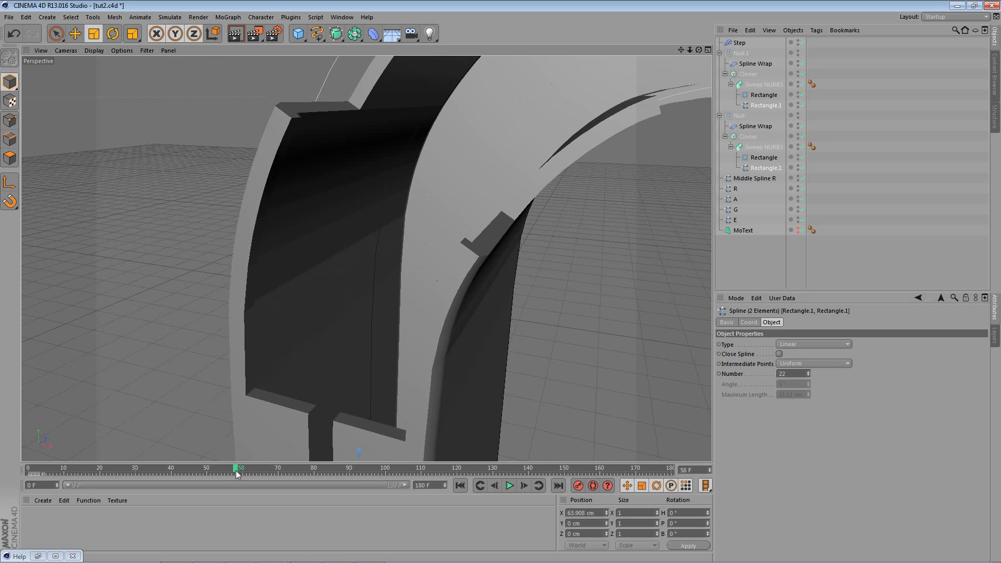
mouse_move(235, 470)
mouse_down()
mouse_move(216, 468)
mouse_move(286, 477)
mouse_move(235, 469)
mouse_up()
Try 24 intermediate points on both Rectangle.1 splines and inspect the frame edges at frame 57
drag(809, 374, 809, 378)
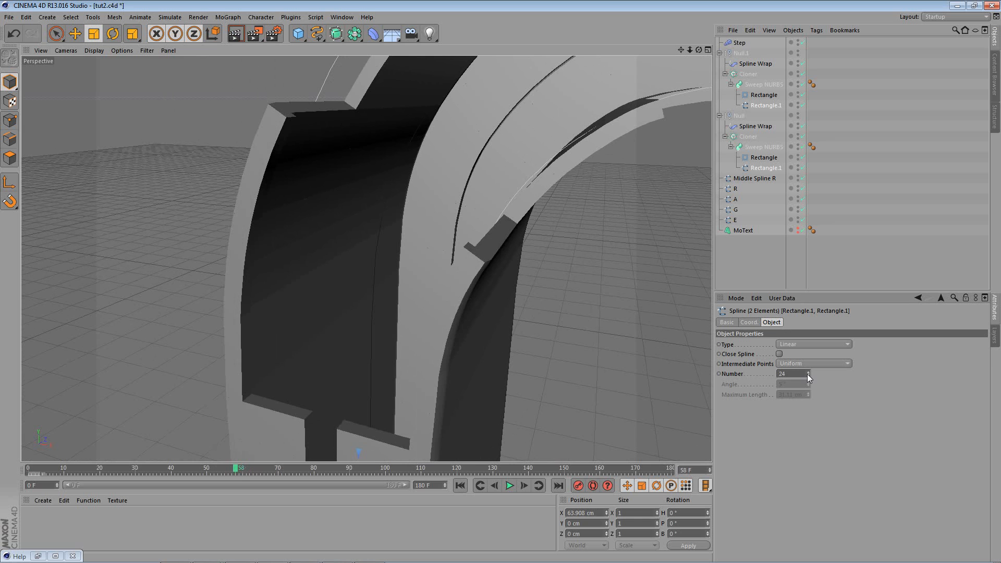
mouse_move(246, 257)
alt+mouse_down()
mouse_move(264, 289)
mouse_move(246, 269)
alt+mouse_up()
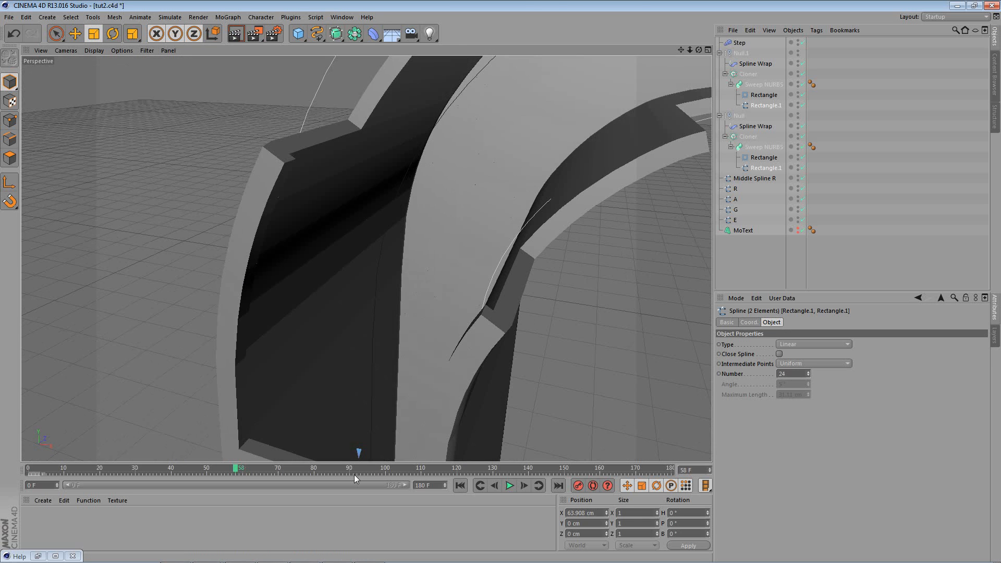
mouse_move(242, 473)
mouse_down()
mouse_move(273, 472)
mouse_move(231, 469)
mouse_up()
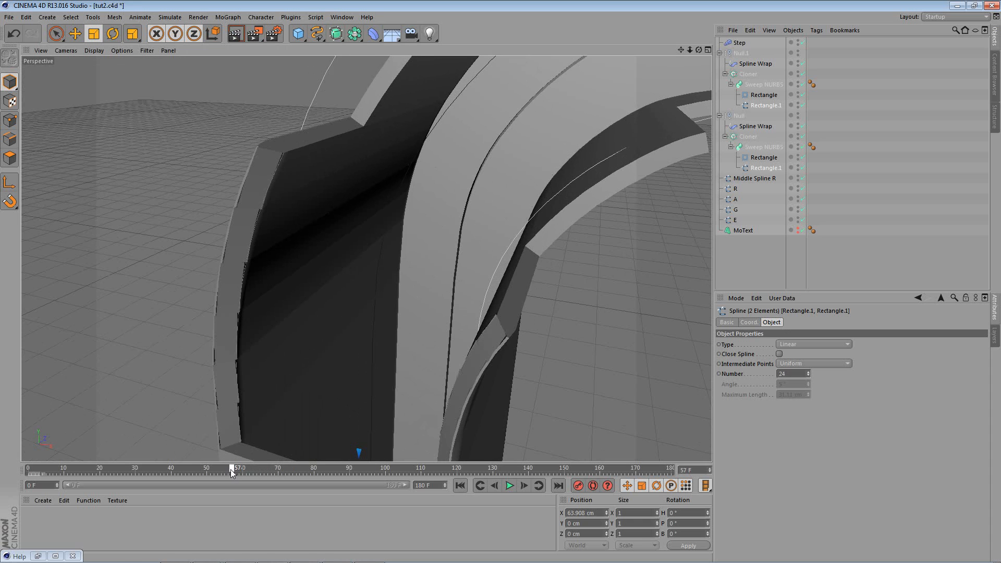
alt+drag(281, 351, 303, 350)
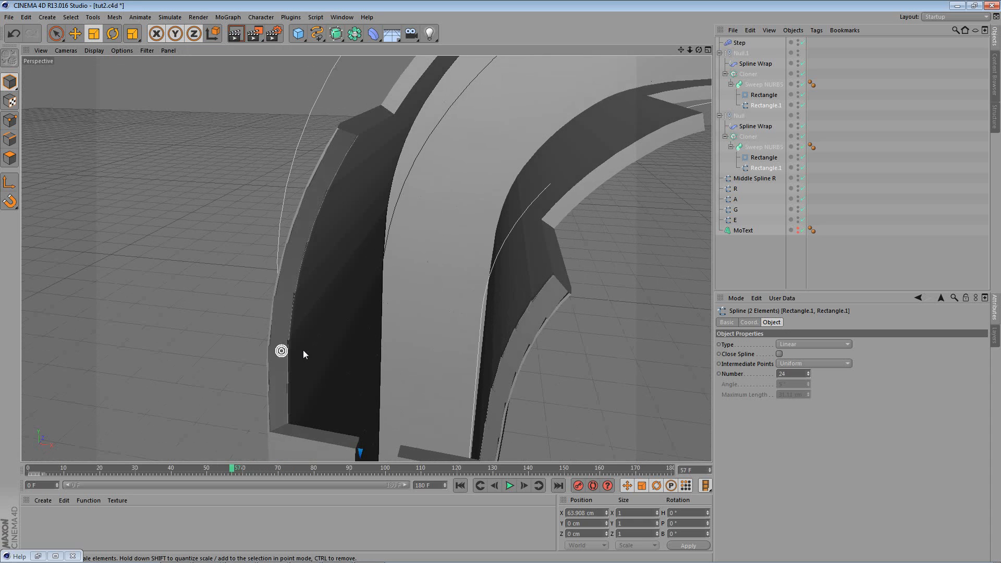
Set the number of intermediate points on both Rectangle.1 splines to 22
click(808, 375)
click(808, 375)
click(808, 376)
click(808, 373)
Render the perspective view at frame 73 and at frame 120 to check the wrapped R stroke
alt+drag(235, 221, 329, 442)
drag(230, 471, 289, 471)
scroll(439, 356, down, 4)
alt+drag(439, 356, 289, 106)
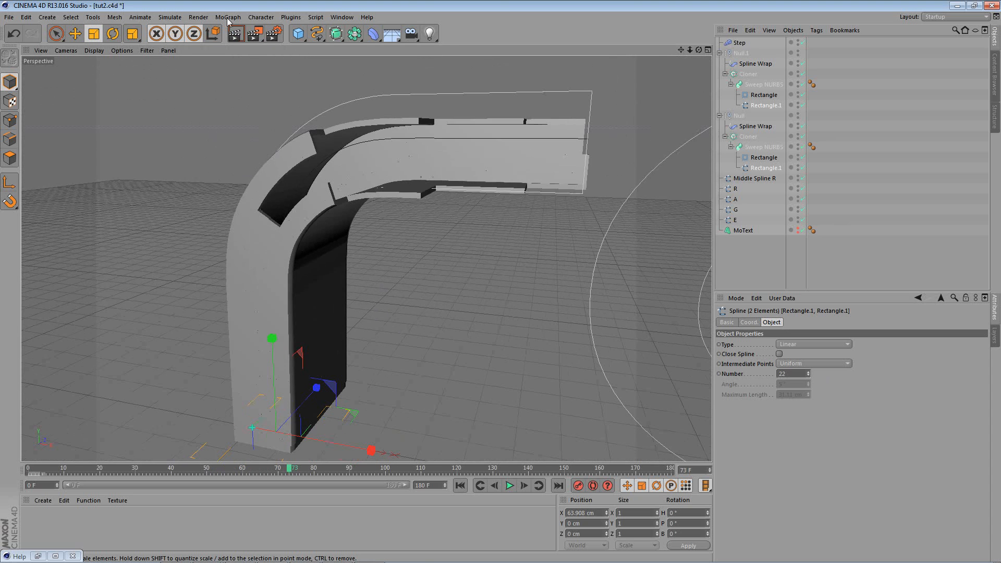
click(235, 34)
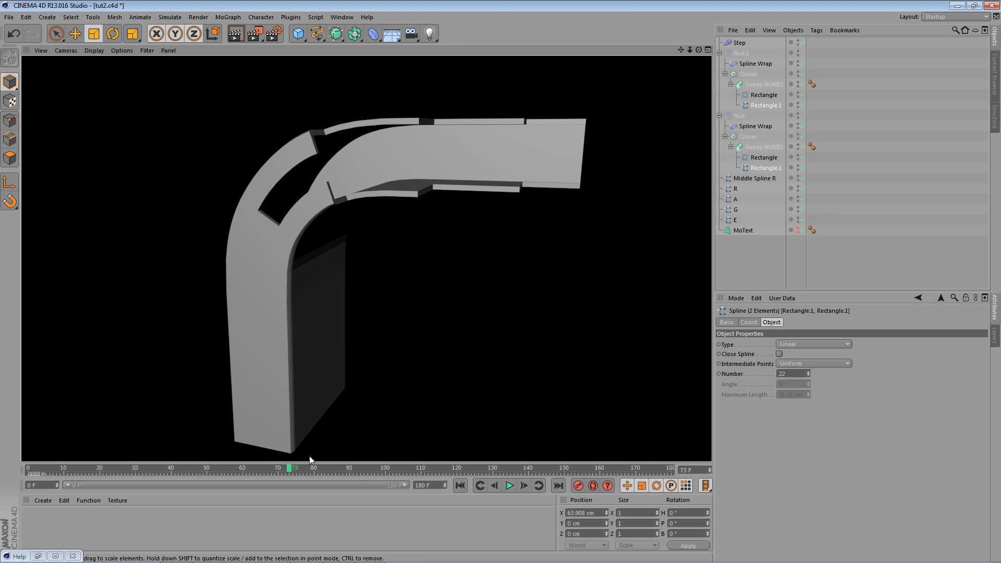
drag(290, 472, 457, 473)
click(234, 34)
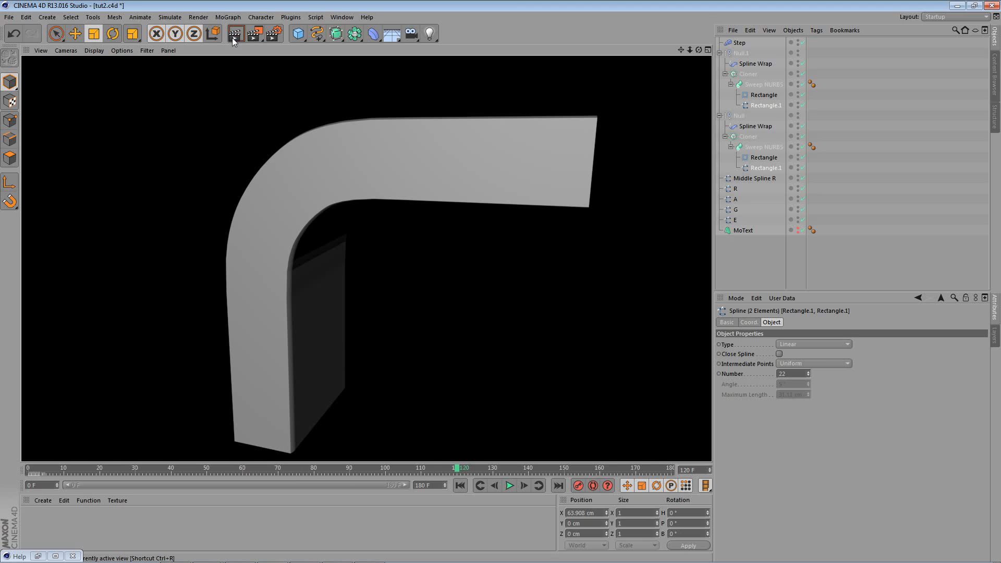
Switch to point editing for both Rectangle.1 splines, with their open ends at the stroke's base in view
alt+right_drag(451, 260, 282, 261)
alt+middle_drag(409, 323, 395, 231)
alt+drag(394, 204, 380, 230)
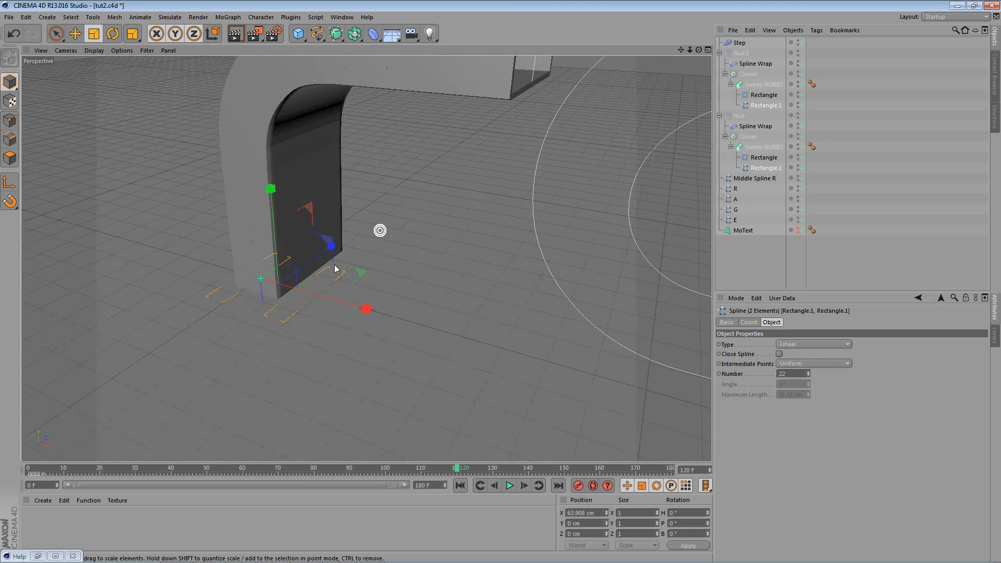
alt+middle_drag(380, 230, 436, 250)
scroll(436, 251, up, 2)
alt+drag(429, 223, 398, 200)
scroll(442, 195, up, 2)
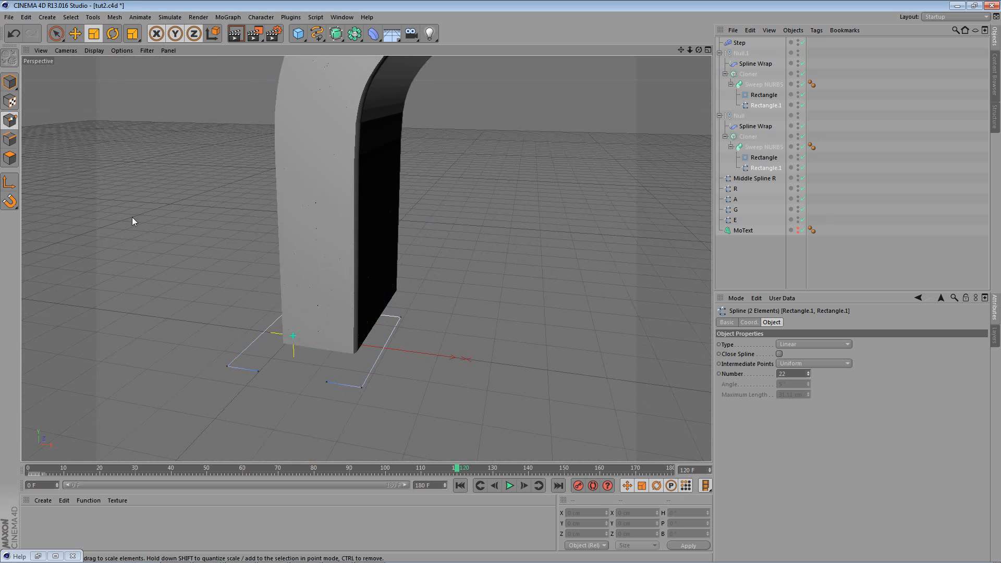
click(10, 121)
scroll(284, 302, up, 5)
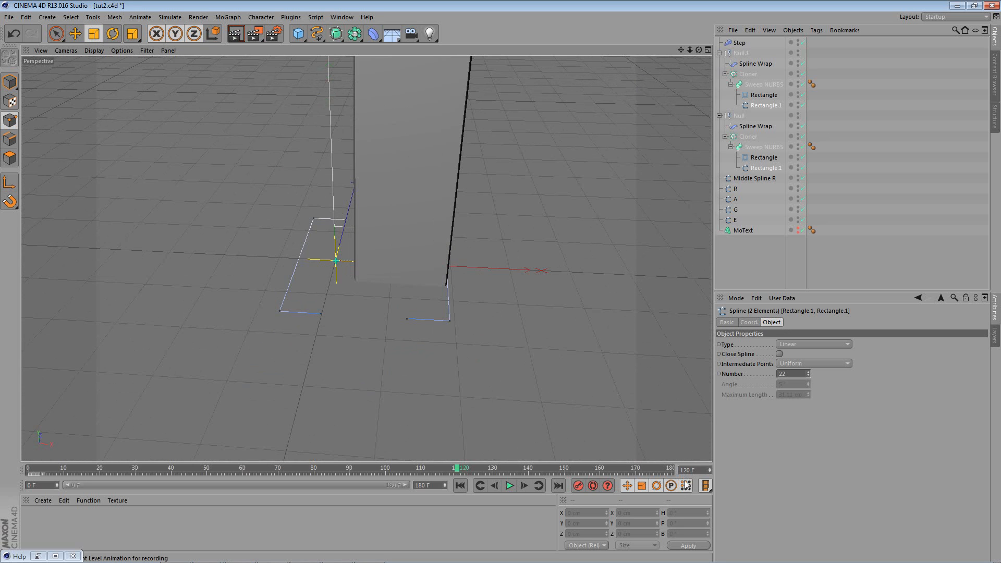
Record a point-level animation keyframe for both Rectangle.1 splines at frame 60
alt+drag(473, 331, 486, 290)
alt+middle_drag(486, 290, 447, 325)
drag(291, 471, 241, 476)
alt+drag(364, 358, 427, 315)
alt+middle_drag(427, 314, 456, 357)
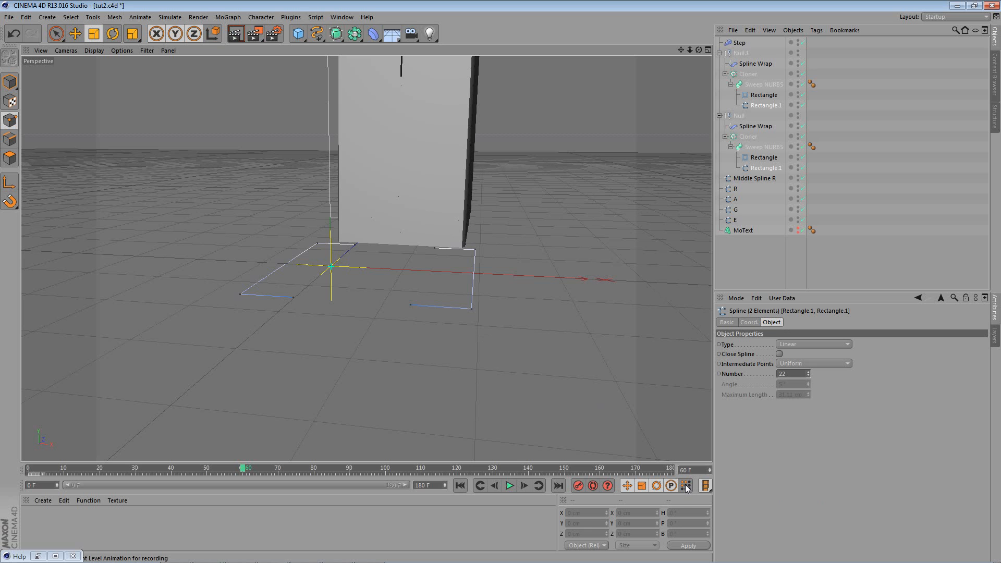
alt+drag(560, 414, 541, 327)
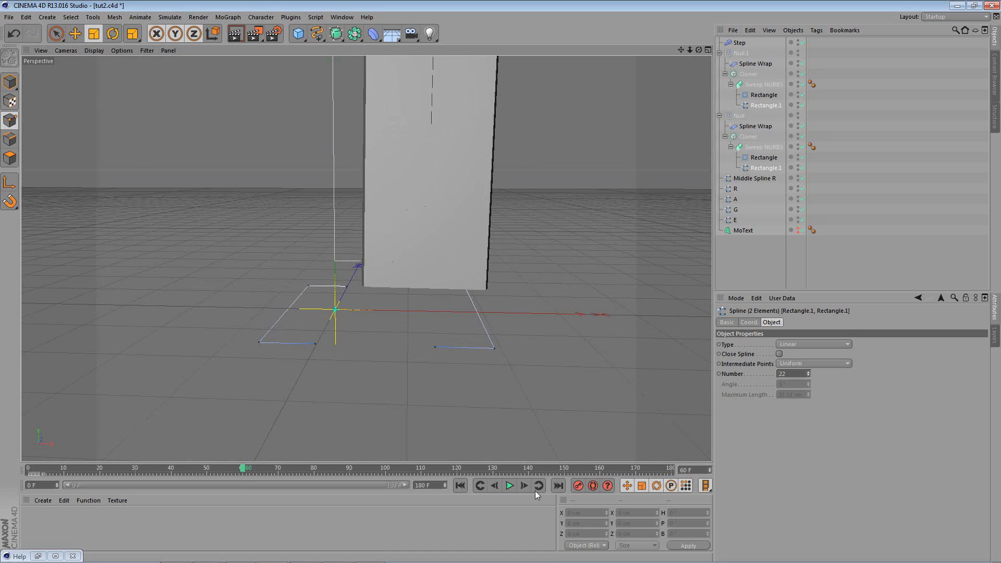
click(579, 486)
Go to frame 30 and select the four open end points of both Rectangle.1 splines
mouse_move(562, 286)
alt+mouse_down()
mouse_move(546, 311)
mouse_move(550, 294)
alt+mouse_up()
drag(243, 472, 140, 487)
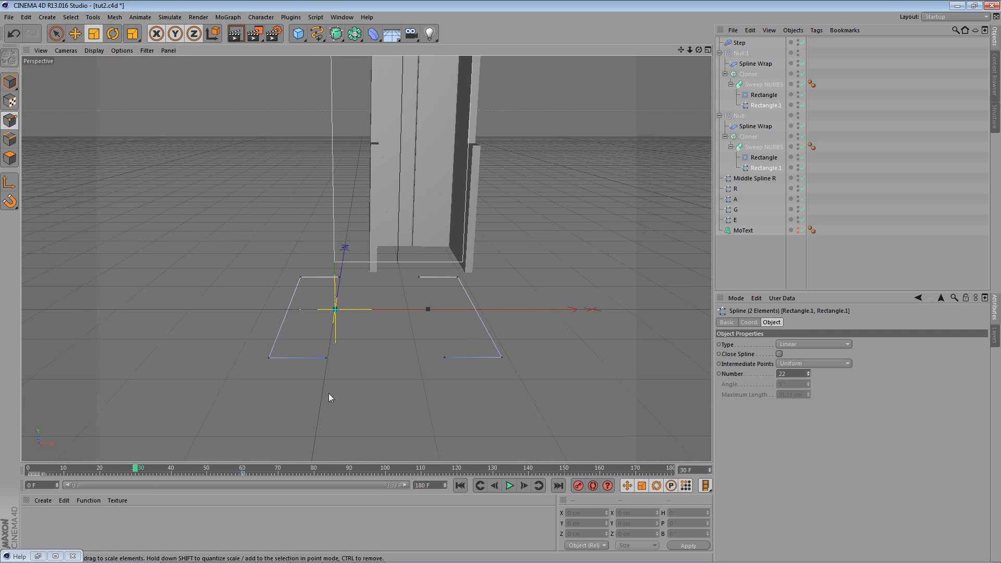
alt+drag(248, 433, 334, 407)
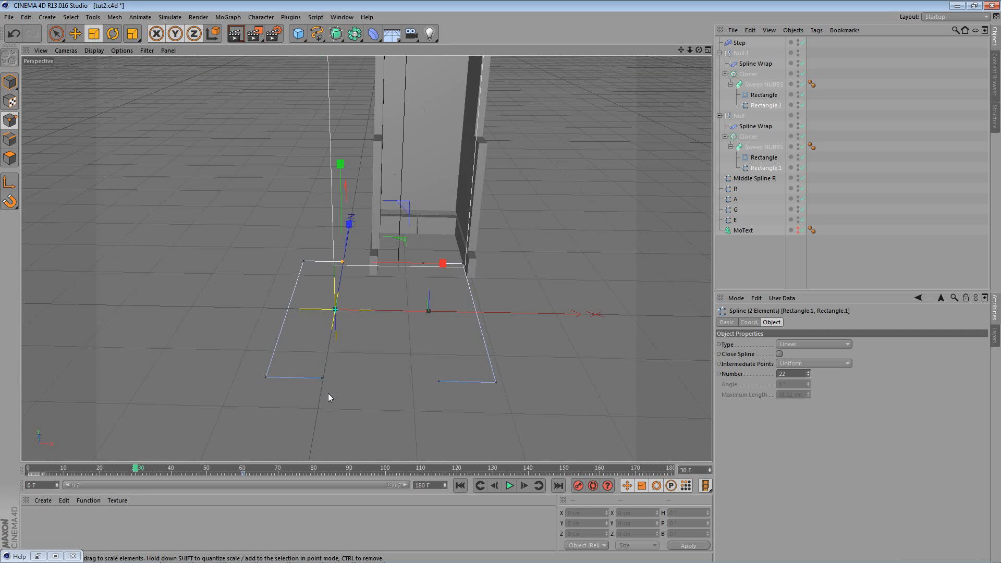
shift+click(322, 378)
shift+click(438, 381)
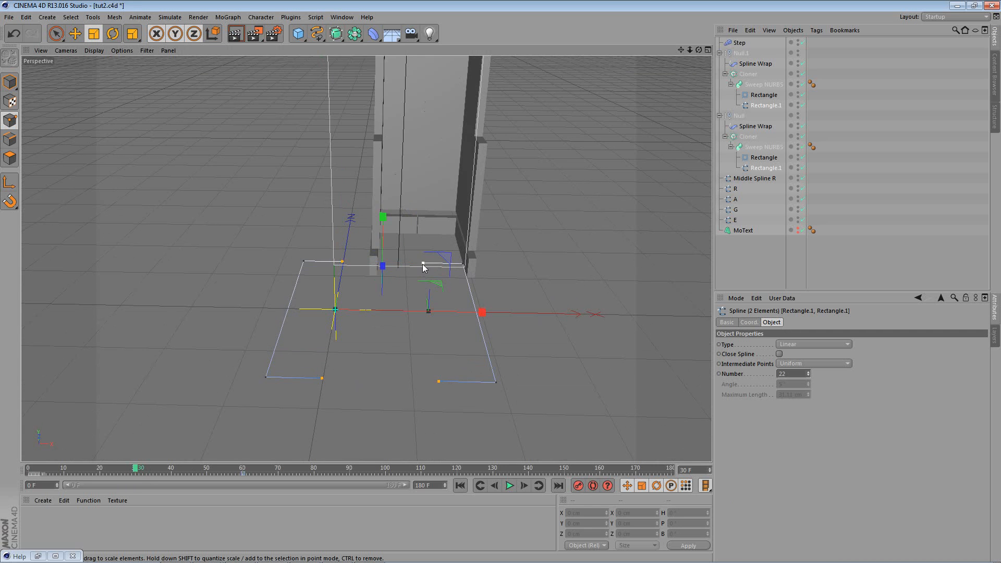
Scale the four selected end points inward from front to back and record a point-level animation keyframe at frame 30
click(91, 35)
alt+drag(367, 348, 460, 366)
drag(315, 250, 342, 265)
mouse_move(439, 267)
mouse_down()
mouse_move(469, 260)
mouse_move(401, 251)
mouse_move(446, 208)
mouse_move(421, 242)
mouse_move(408, 234)
mouse_up()
alt+drag(360, 308, 371, 318)
alt+drag(382, 319, 372, 331)
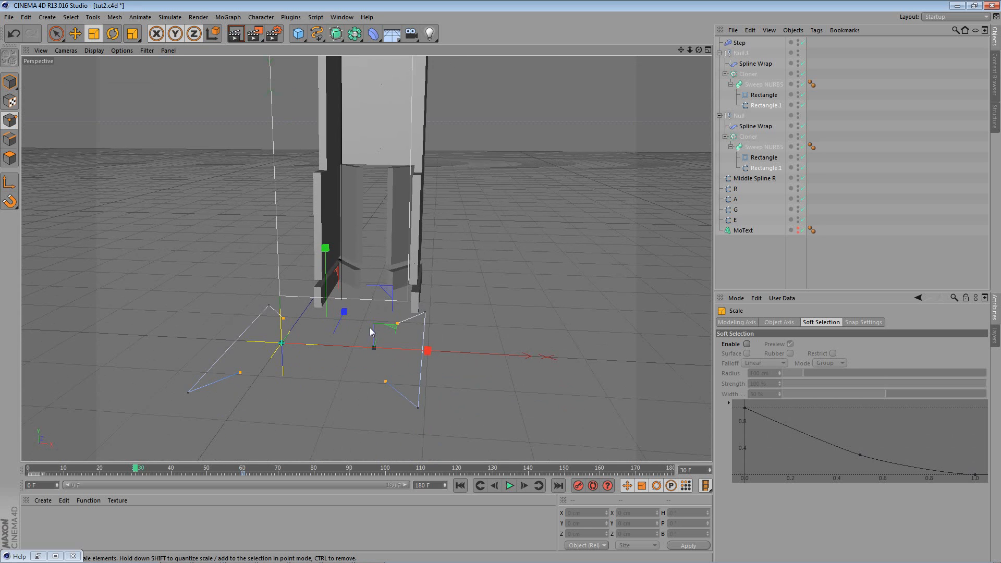
click(579, 486)
alt+drag(400, 376, 430, 388)
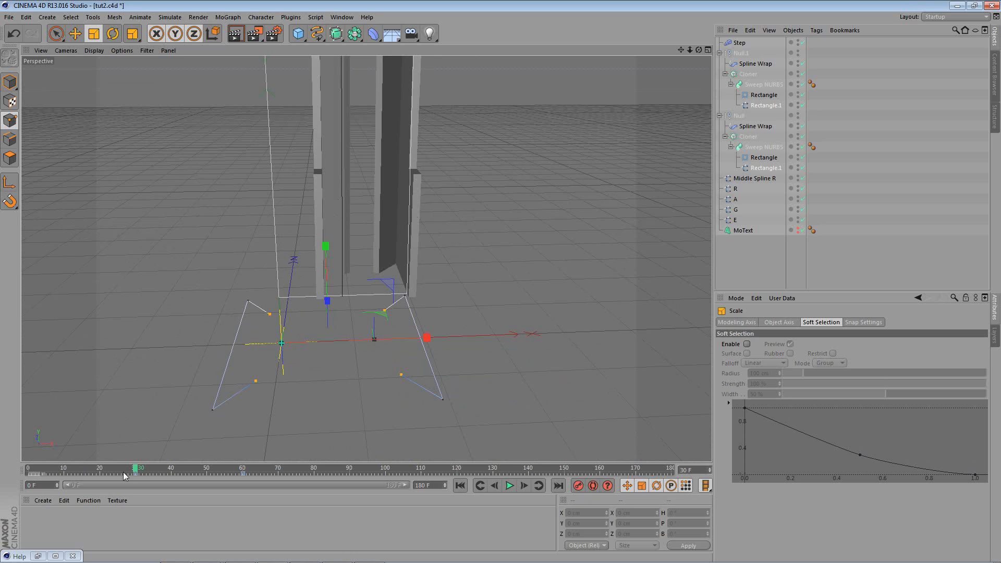
Scrub to frame 19 and examine the folded edges of the R stroke up close
mouse_move(135, 472)
mouse_down()
mouse_move(91, 475)
mouse_move(265, 466)
mouse_move(126, 456)
mouse_up()
mouse_move(64, 454)
mouse_down()
mouse_move(161, 455)
mouse_move(95, 449)
mouse_up()
alt+drag(151, 367, 286, 336)
alt+middle_drag(286, 336, 324, 432)
alt+drag(323, 433, 340, 329)
alt+right_drag(340, 330, 331, 302)
alt+drag(295, 306, 355, 337)
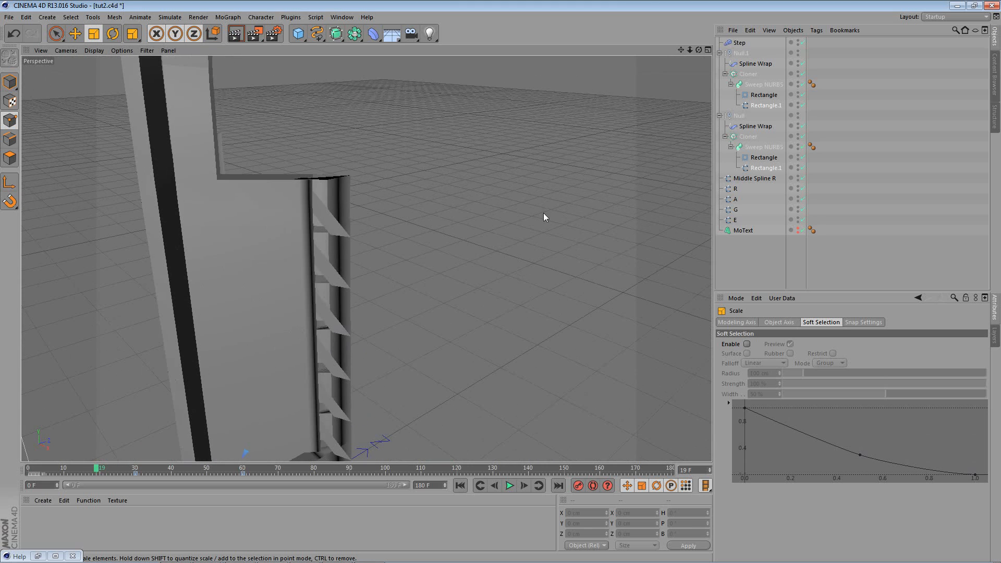
Try 21 intermediate points on both Rectangle.1 splines and inspect the folded edges
click(769, 168)
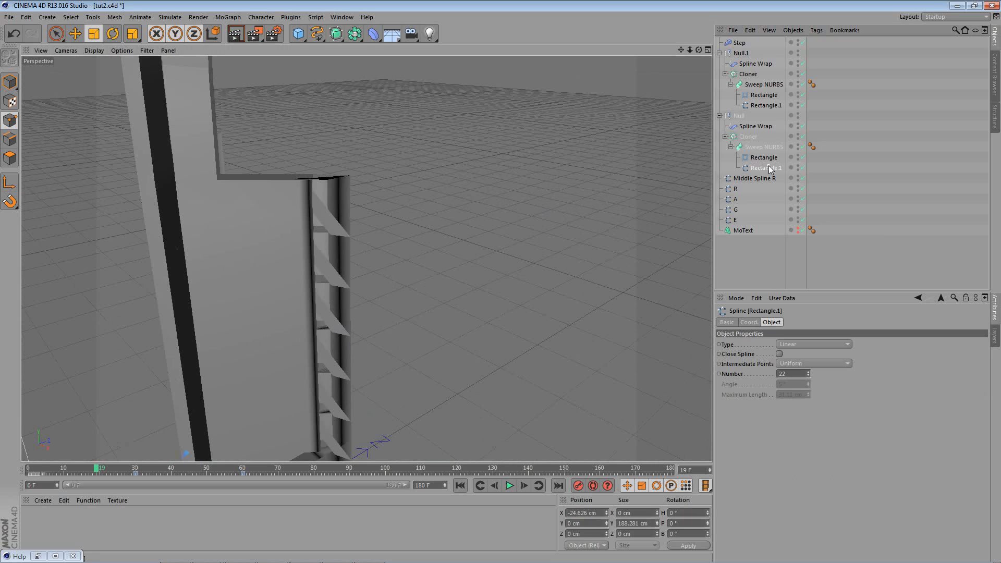
ctrl+click(768, 105)
click(809, 371)
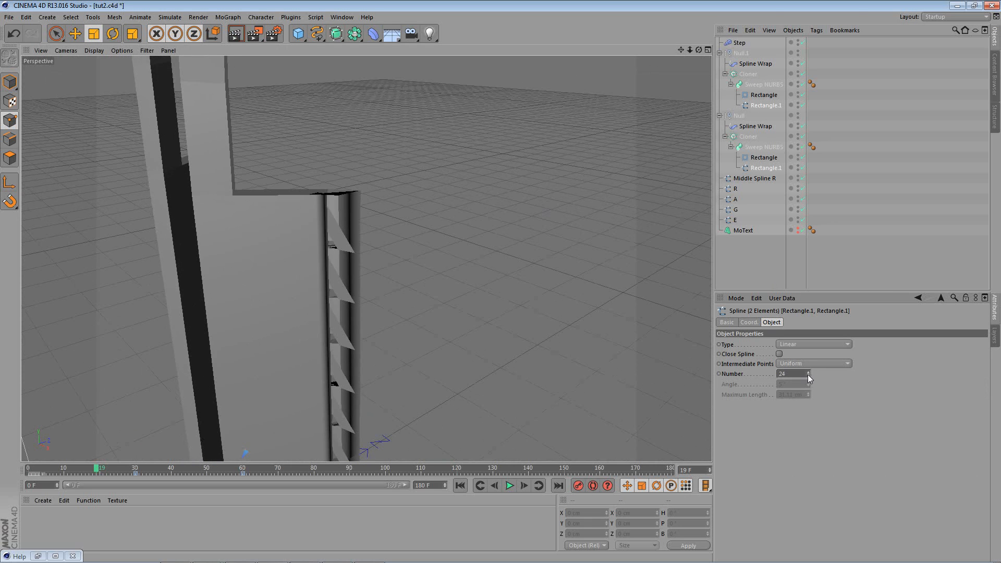
click(808, 375)
click(808, 375)
click(808, 375)
alt+drag(441, 295, 336, 370)
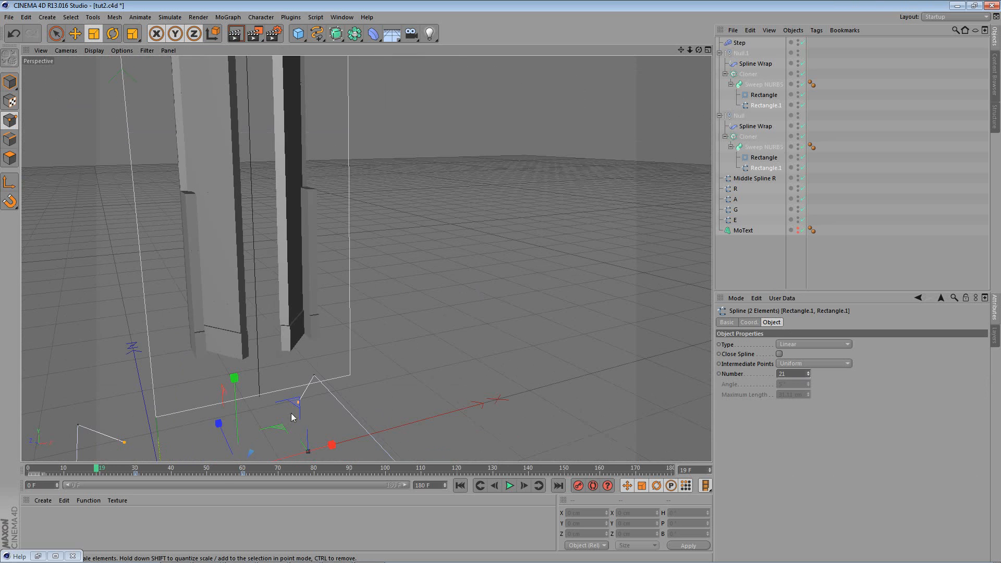
Go to frame 49 and try 26 intermediate points on both Rectangle.1 splines
drag(99, 470, 203, 471)
mouse_move(355, 299)
alt+mouse_down()
mouse_move(286, 320)
mouse_move(278, 312)
mouse_move(342, 314)
alt+mouse_up()
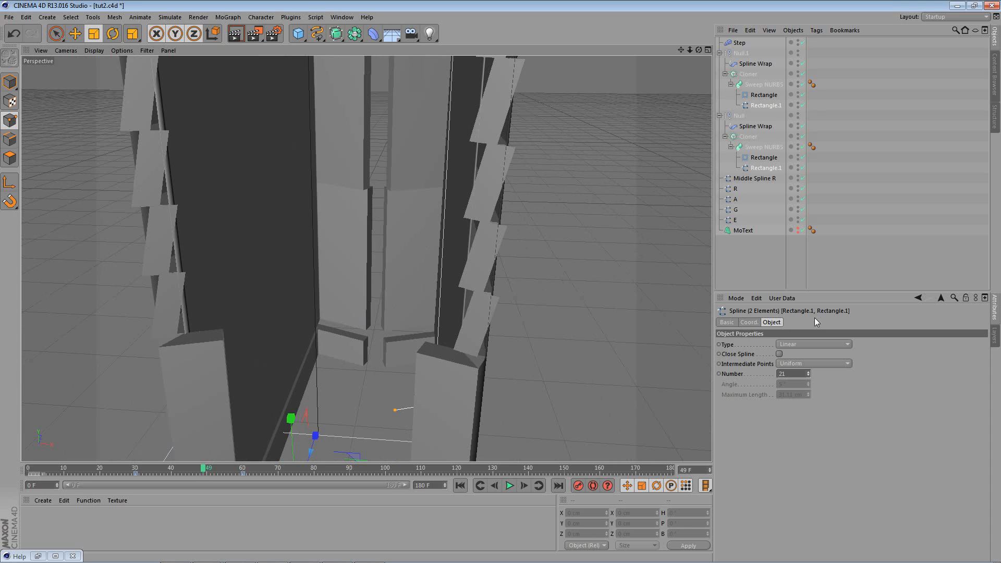
click(807, 371)
click(807, 371)
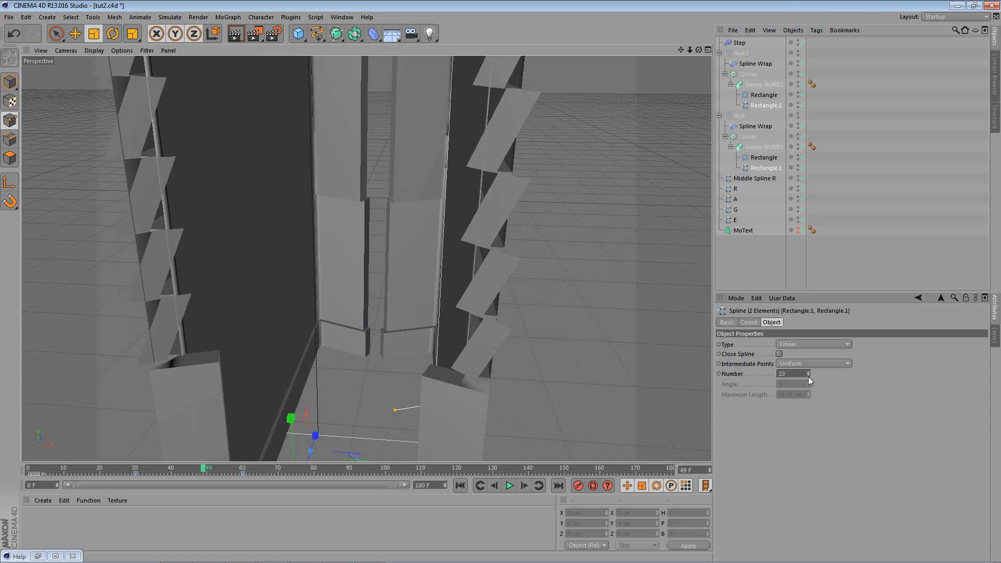
click(808, 372)
click(808, 372)
click(808, 371)
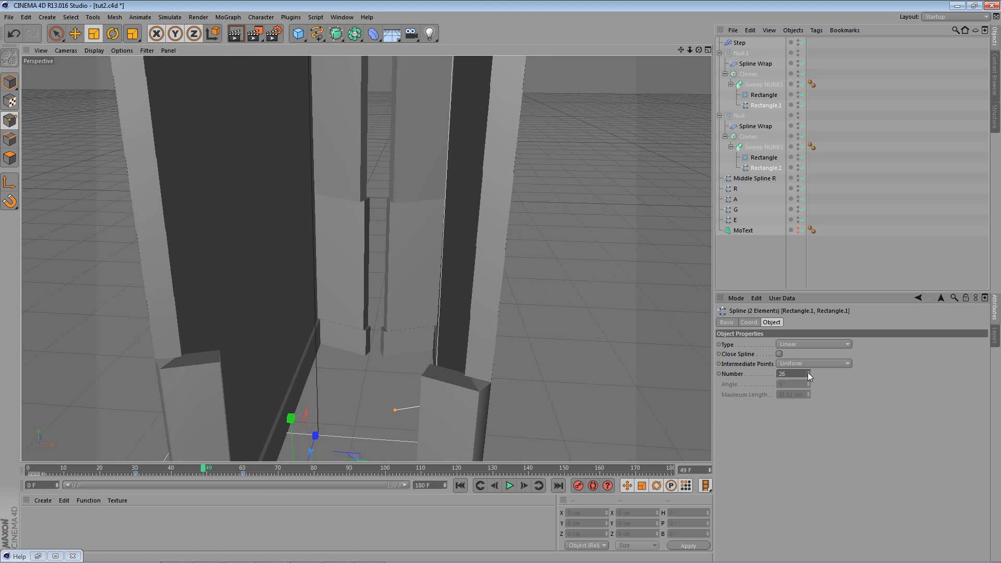
Examine the stroke's overlapping segments and jagged edges from several angles at frames 49 and 19
alt+drag(369, 332, 475, 330)
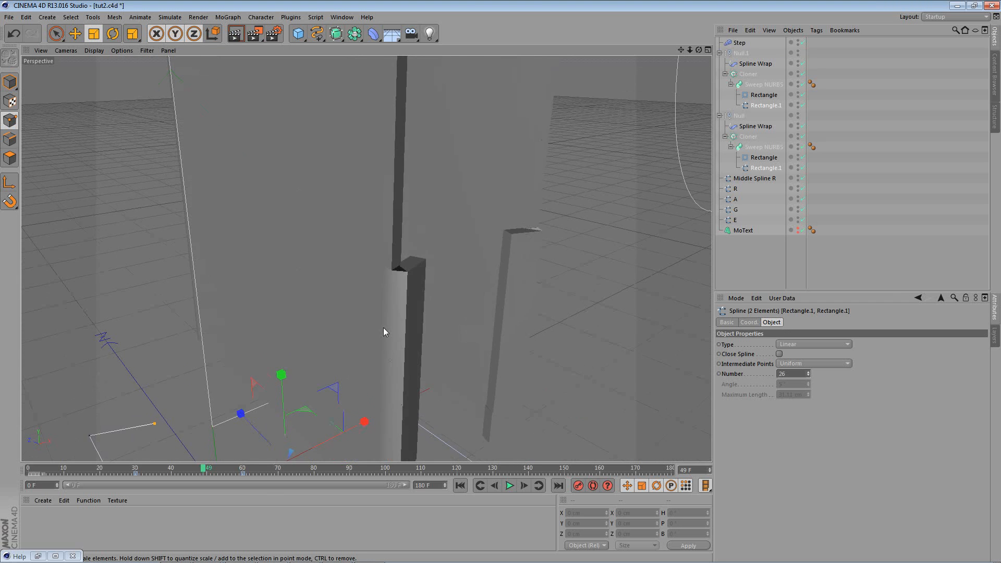
scroll(380, 327, down, 2)
alt+drag(415, 384, 355, 389)
drag(204, 468, 92, 445)
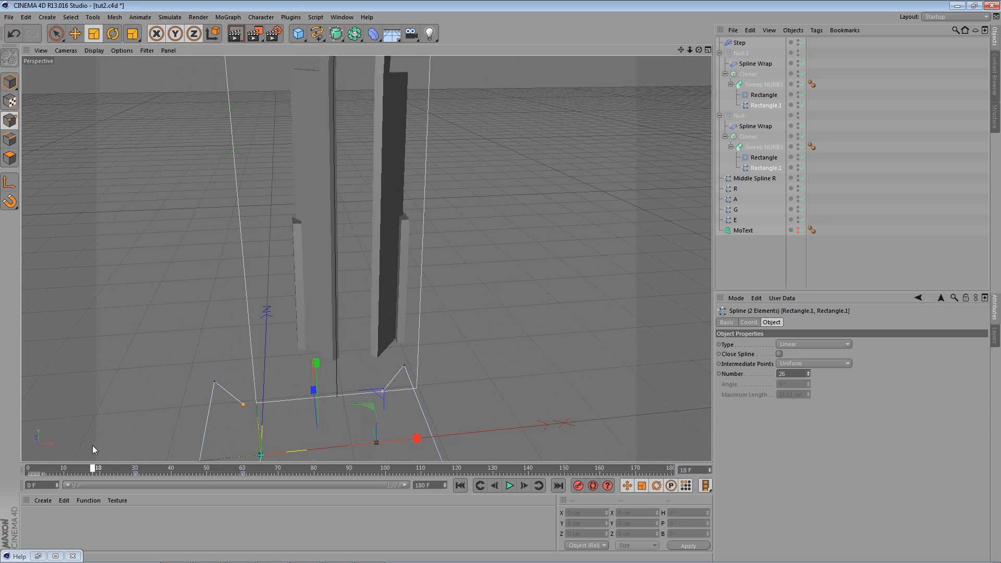
alt+drag(180, 334, 357, 344)
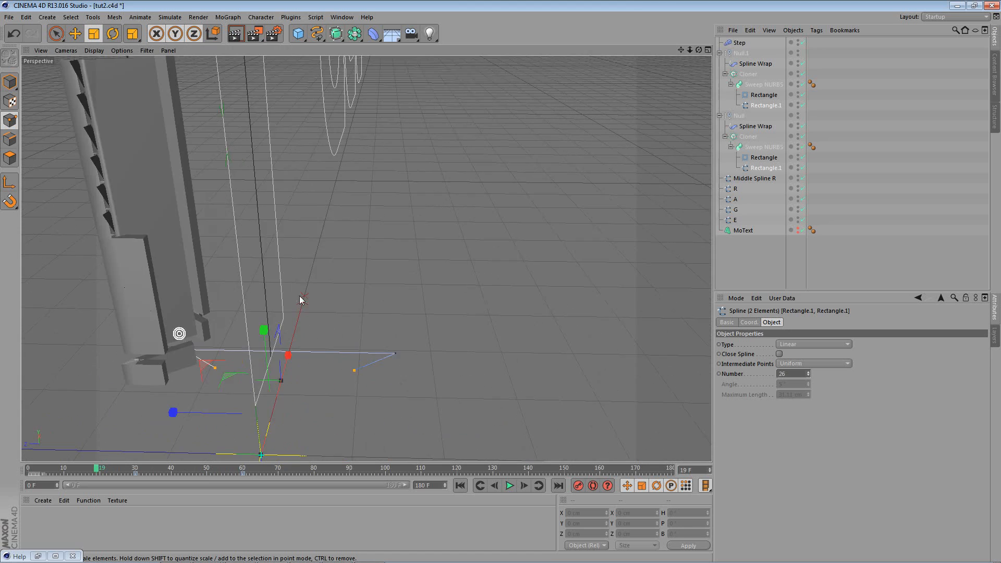
alt+middle_drag(234, 333, 446, 405)
scroll(397, 354, up, 3)
alt+drag(397, 358, 423, 375)
Render the perspective view and inspect the inner side of the folded stroke at frame 19
alt+drag(336, 374, 256, 99)
click(236, 34)
alt+drag(415, 317, 202, 217)
click(239, 40)
alt+middle_drag(384, 282, 310, 290)
right_click(157, 528)
click(123, 529)
click(91, 470)
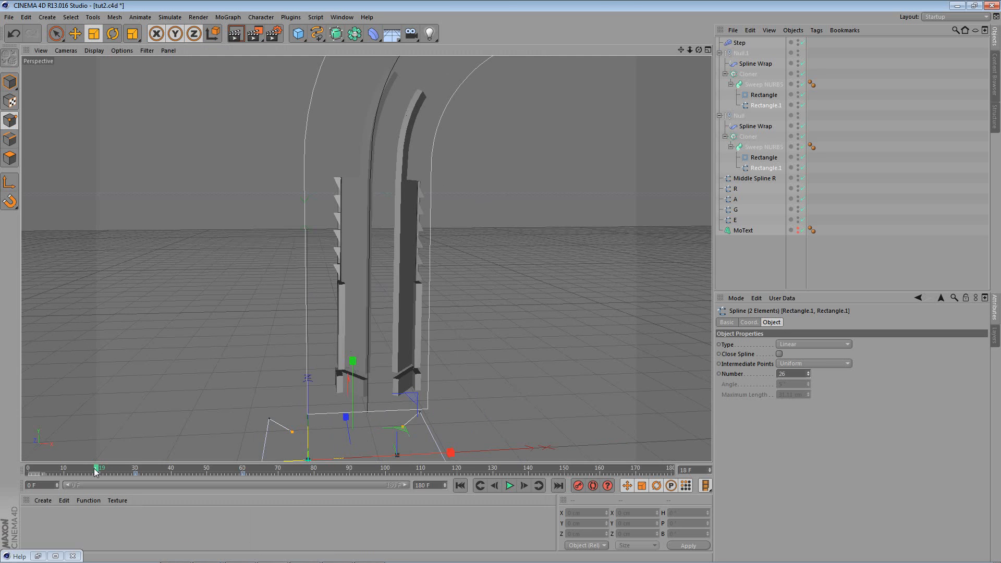
alt+right_drag(249, 329, 434, 348)
alt+drag(433, 348, 360, 280)
alt+middle_drag(359, 280, 500, 366)
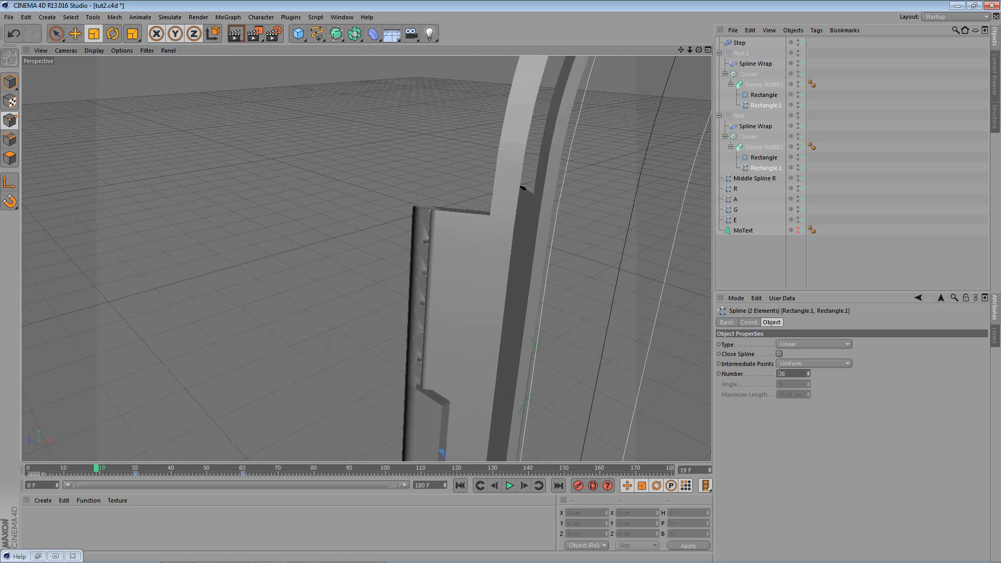
Try Subdivided intermediate points on both Rectangle.1 splines with different maximum lengths, checking the stroke's edges
click(815, 364)
click(813, 415)
alt+middle_drag(364, 300, 402, 297)
alt+middle_drag(536, 308, 421, 307)
drag(811, 393, 808, 408)
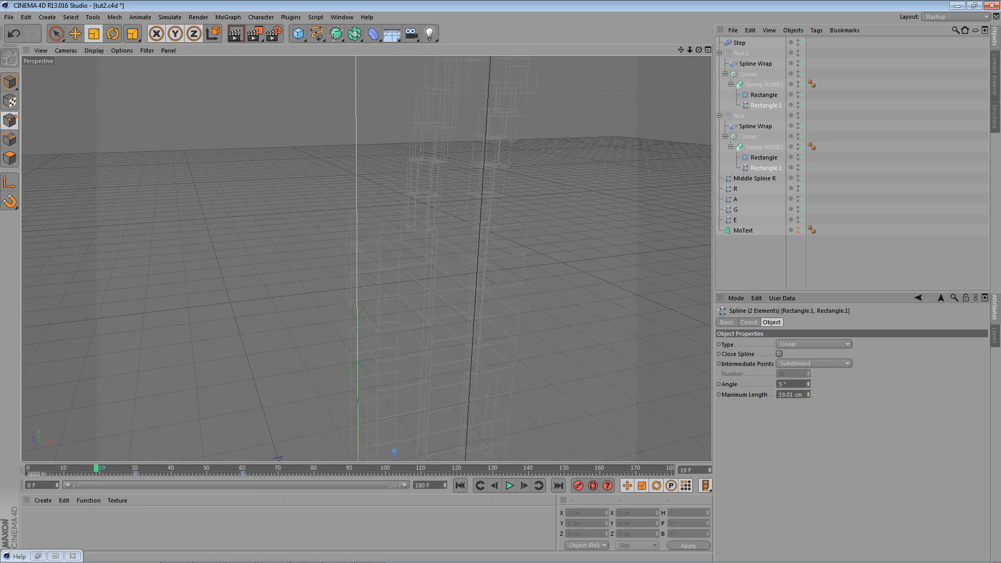
drag(809, 394, 808, 390)
mouse_move(306, 344)
alt+mouse_down()
mouse_move(342, 345)
mouse_move(371, 330)
alt+mouse_up()
alt+middle_drag(224, 333, 369, 258)
alt+drag(380, 308, 399, 295)
scroll(399, 295, down, 3)
Set both Rectangle.1 splines' intermediate points to Uniform with a number of 22
click(810, 363)
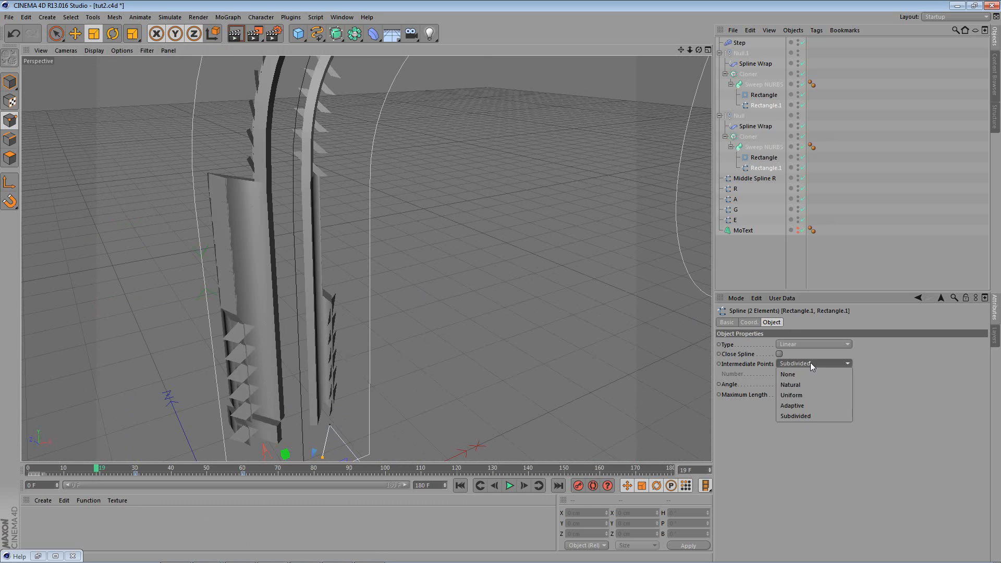
click(819, 396)
alt+drag(304, 266, 389, 257)
click(808, 376)
click(808, 376)
click(809, 376)
click(809, 376)
Try Parallel Movement on both Sweep NURBS objects and scrub to frame 53
click(765, 85)
ctrl+click(764, 146)
click(776, 396)
alt+drag(182, 199, 355, 333)
drag(98, 472, 216, 492)
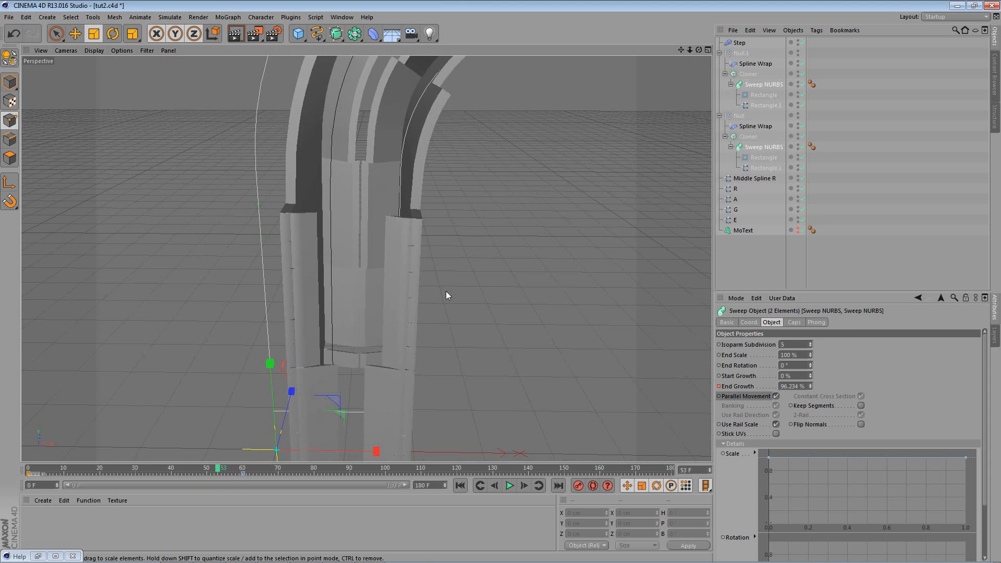
Render the perspective view at frame 53 and examine the seams of the stroke from different angles
click(239, 40)
alt+drag(393, 291, 368, 282)
alt+right_drag(368, 282, 328, 248)
alt+middle_drag(327, 248, 388, 305)
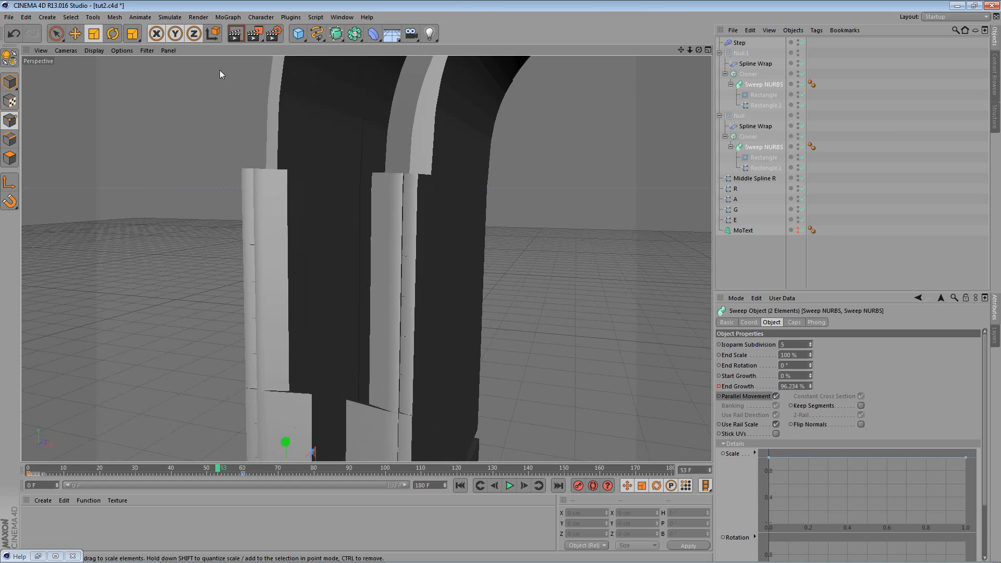
click(239, 35)
scroll(351, 321, up, 4)
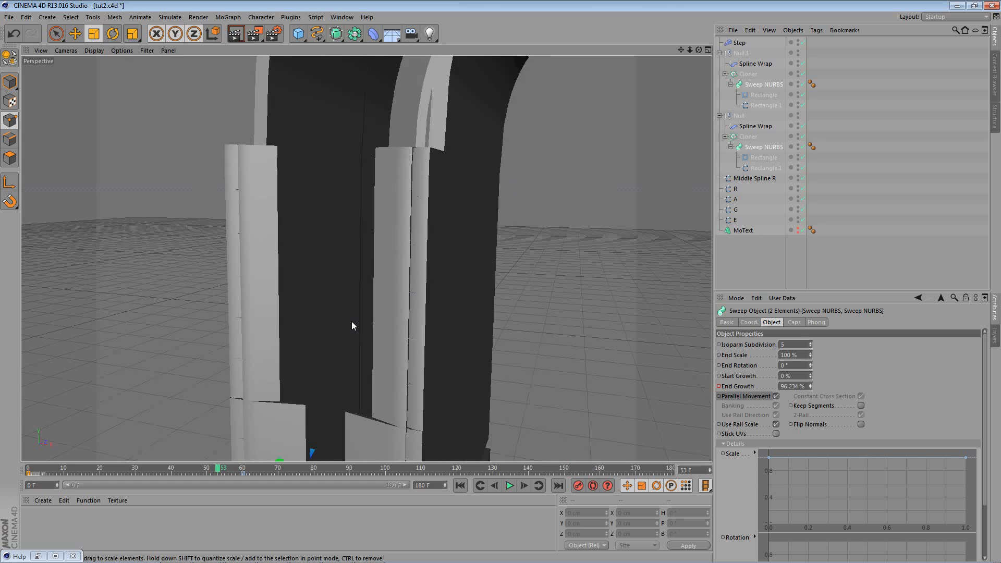
scroll(365, 327, down, 4)
alt+drag(385, 322, 423, 324)
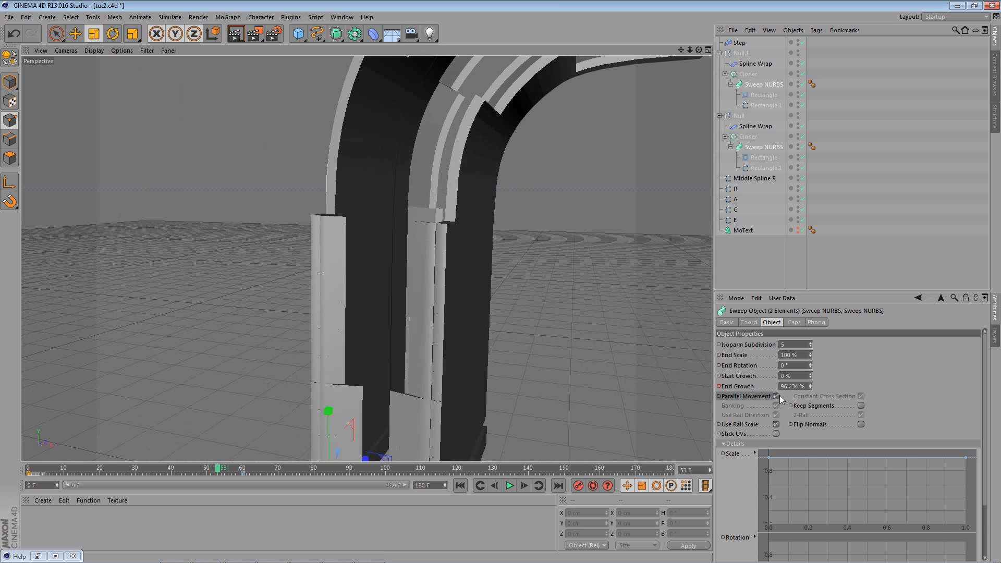
Disable Parallel Movement and Constant Cross Section on both Sweep NURBS objects, and render the view to check the stroke
click(776, 396)
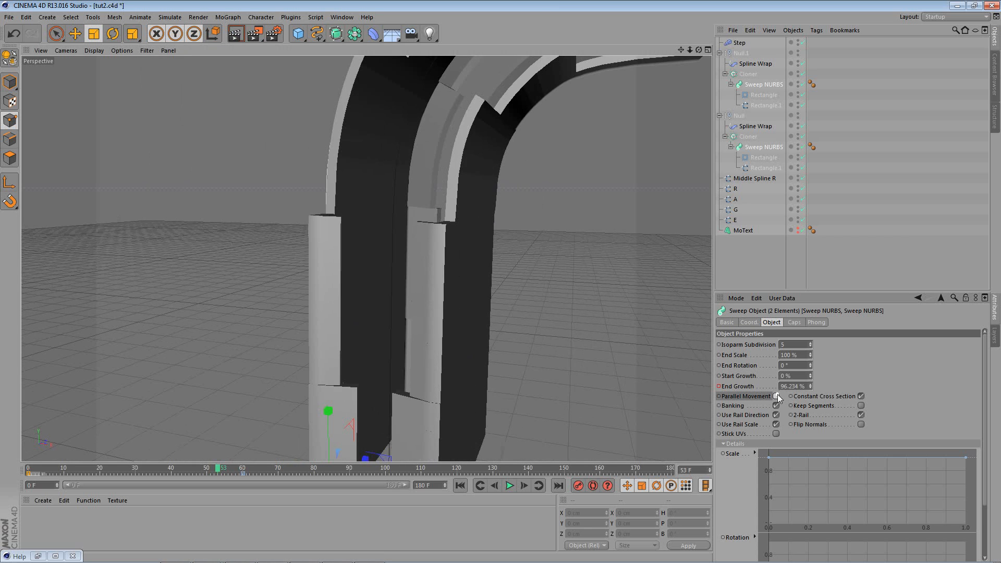
click(863, 395)
alt+drag(411, 308, 324, 291)
drag(69, 471, 367, 458)
alt+drag(457, 373, 248, 74)
click(238, 36)
alt+drag(301, 244, 294, 223)
Return to frame 30, select both Rectangle.1 splines at the stroke's base and view their available spline types
drag(426, 463, 167, 462)
alt+drag(157, 371, 230, 455)
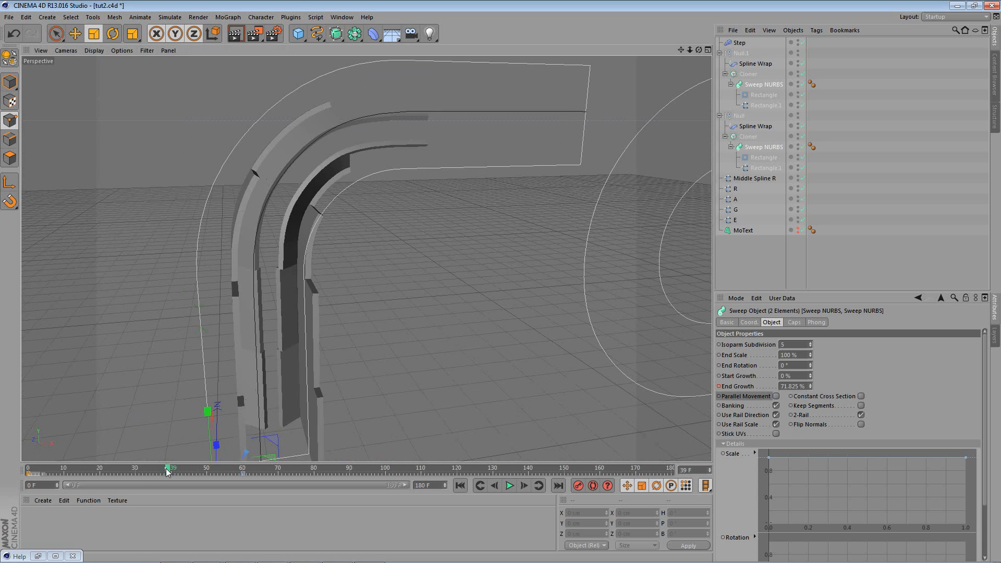
drag(172, 470, 135, 471)
alt+drag(279, 387, 421, 275)
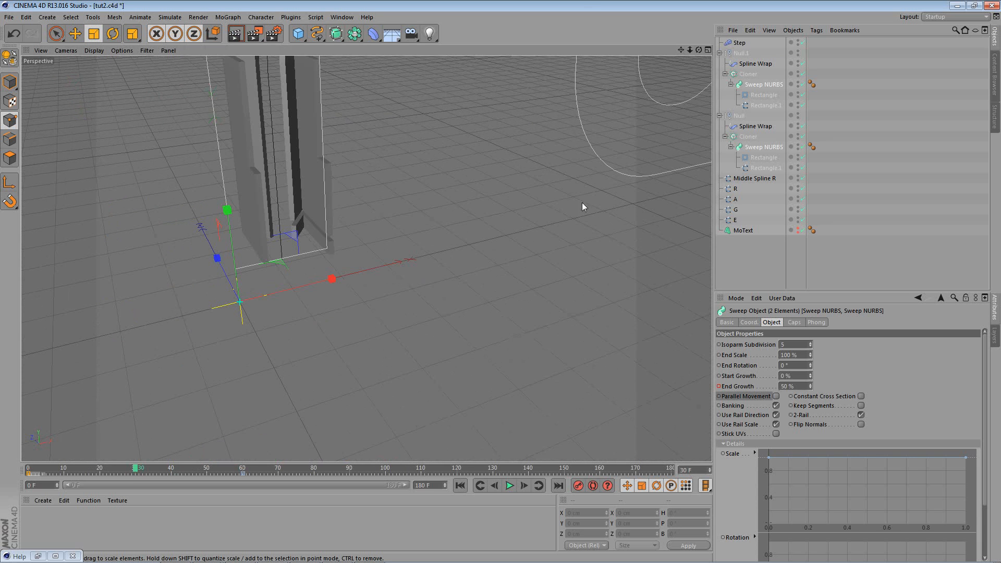
click(761, 105)
ctrl+click(766, 167)
alt+drag(427, 221, 330, 272)
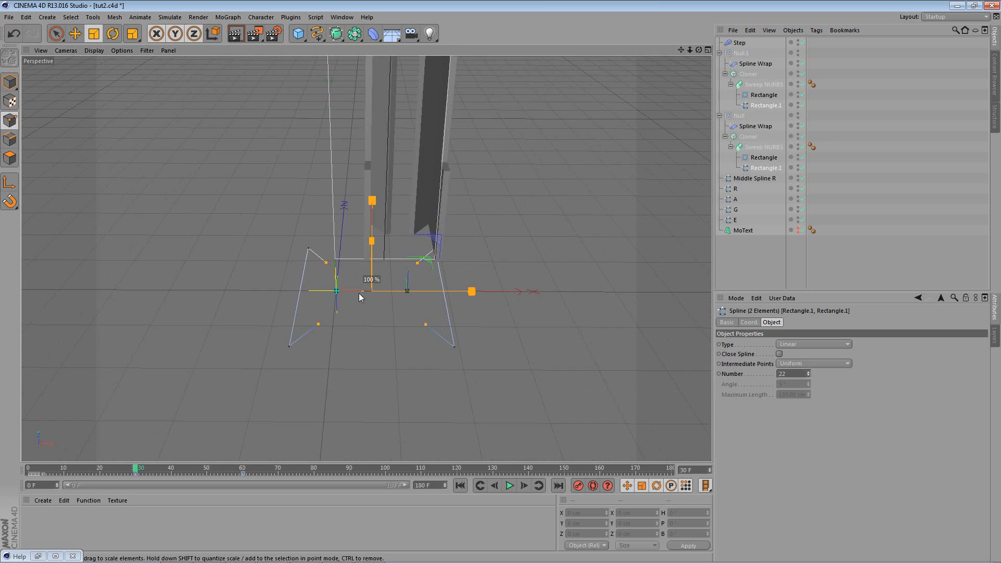
alt+middle_drag(368, 270, 354, 324)
click(796, 345)
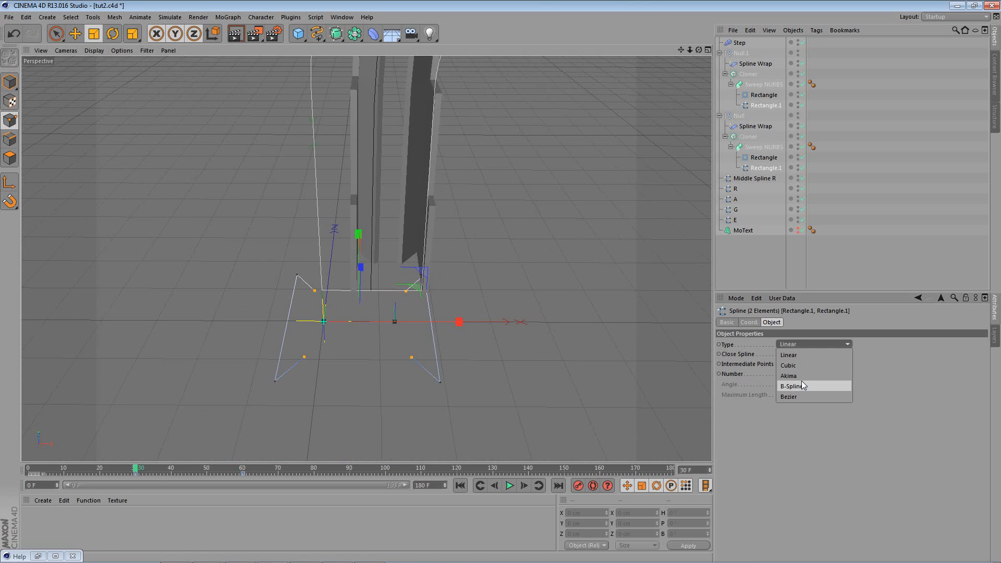
Switch to Chrome and watch the DIVA LOGO STING_002 reference video on Vimeo
click(210, 553)
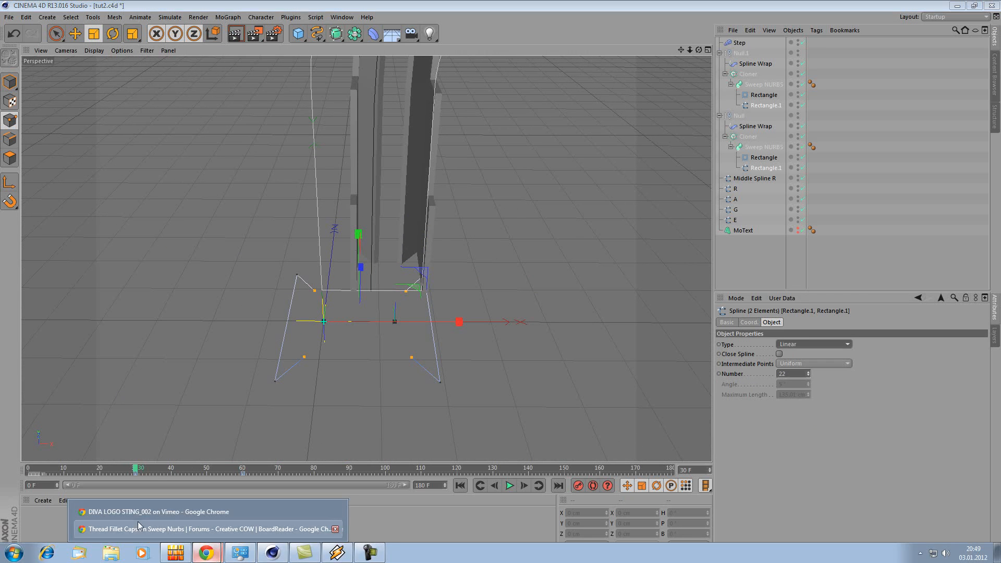
click(154, 516)
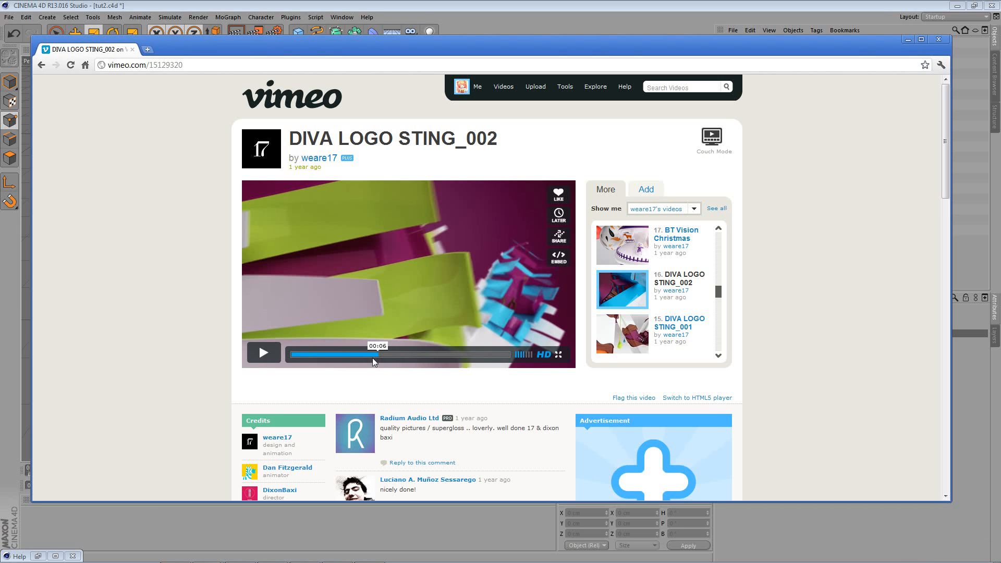
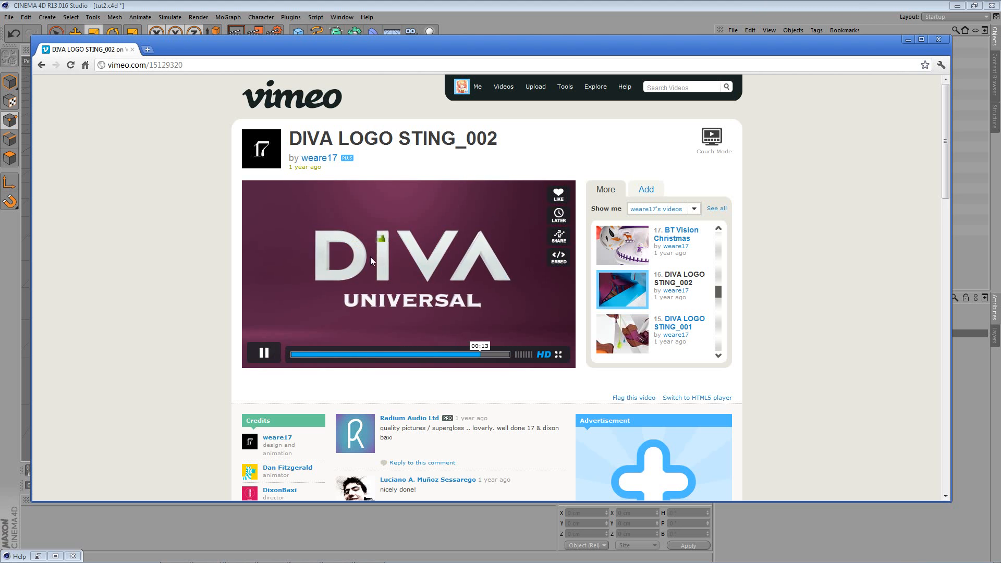
click(908, 40)
Scrub to frame 67 and render the perspective view to check the closed R stroke from below
mouse_move(435, 286)
alt+mouse_down()
mouse_move(433, 303)
mouse_move(432, 271)
mouse_move(434, 279)
alt+mouse_up()
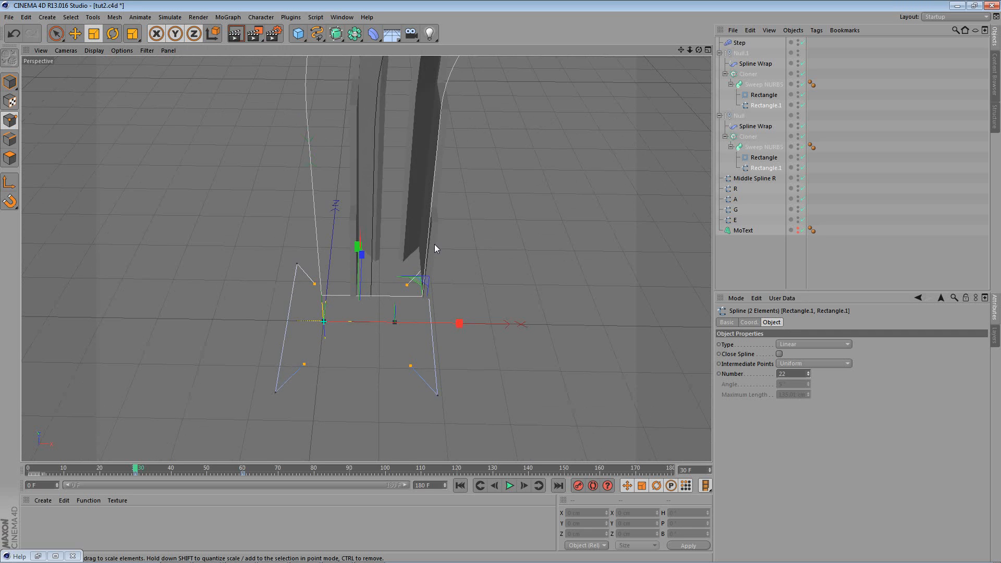
alt+drag(508, 256, 434, 269)
drag(41, 472, 258, 471)
alt+drag(449, 313, 408, 332)
alt+middle_drag(408, 328, 417, 301)
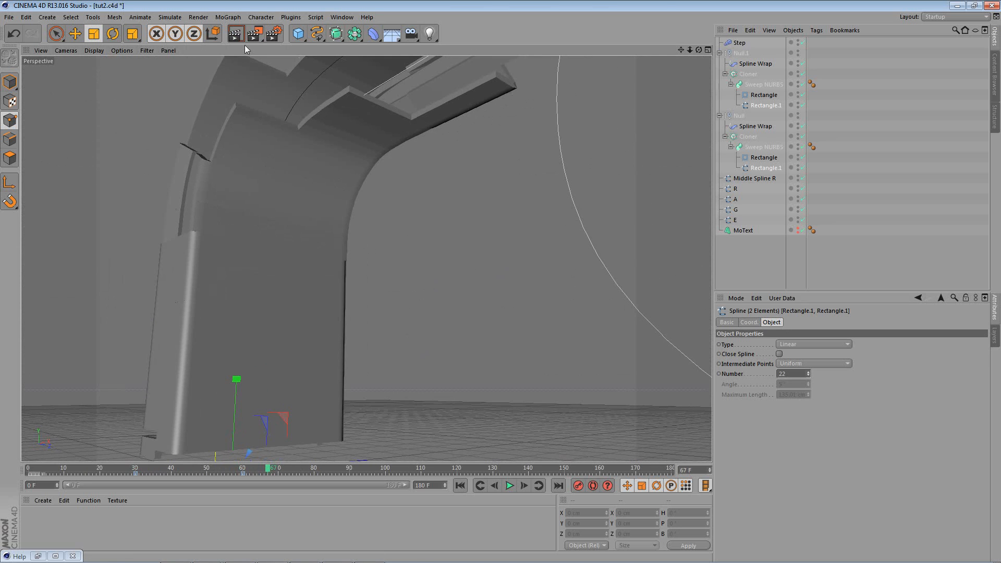
click(236, 34)
alt+drag(381, 201, 390, 226)
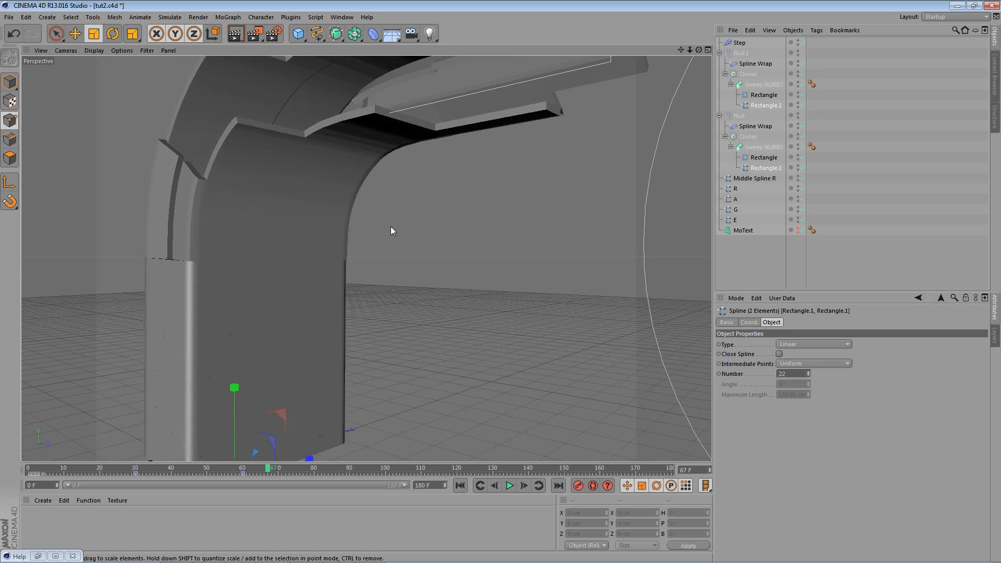
Collapse the Null.1 and Null hierarchies in the object list
click(720, 53)
click(720, 63)
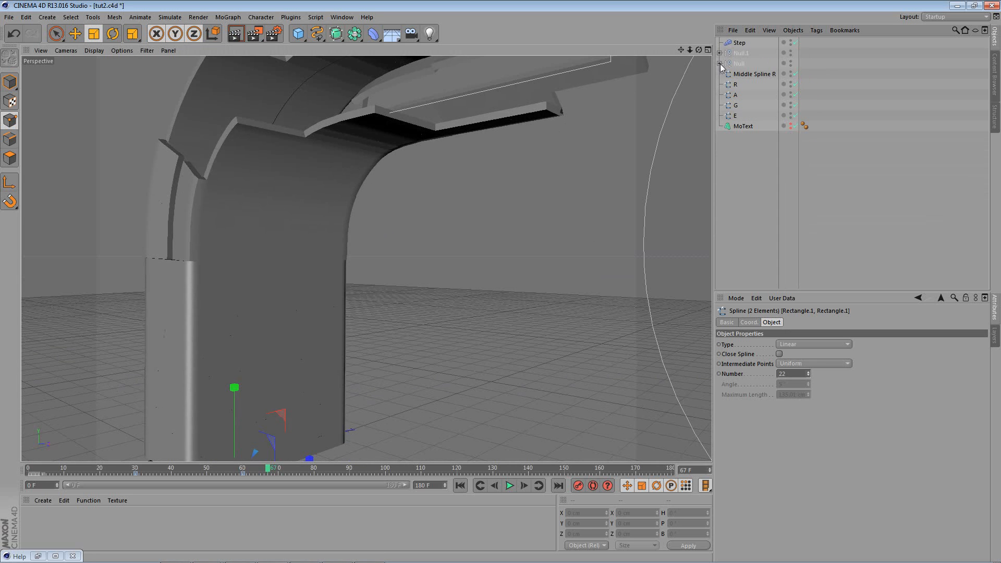
Set Middle Spline R's intermediate points to Uniform with a number of 21
click(748, 74)
mouse_move(245, 279)
alt+mouse_down()
mouse_move(293, 286)
mouse_move(265, 282)
alt+mouse_up()
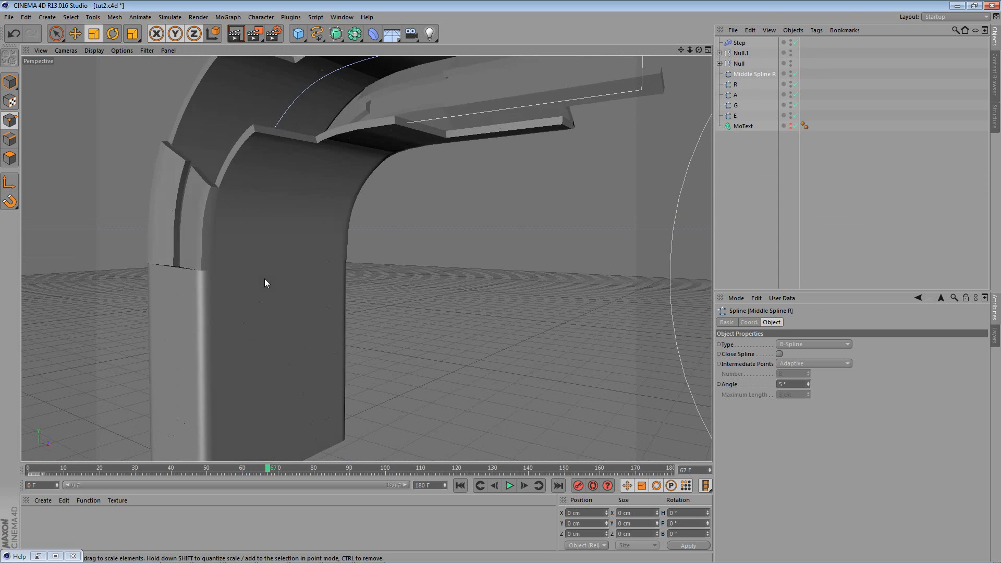
click(824, 364)
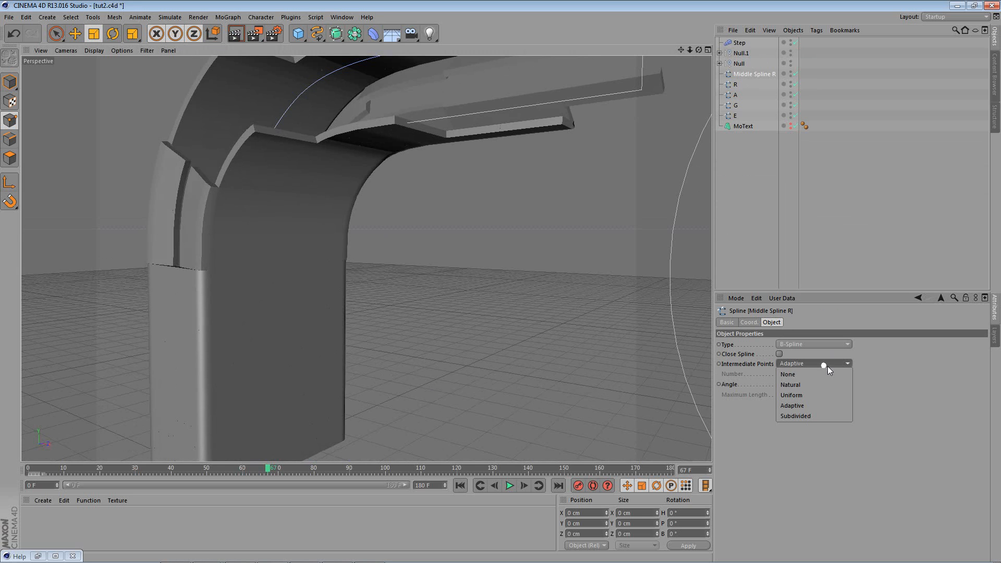
click(811, 396)
alt+drag(322, 297, 285, 304)
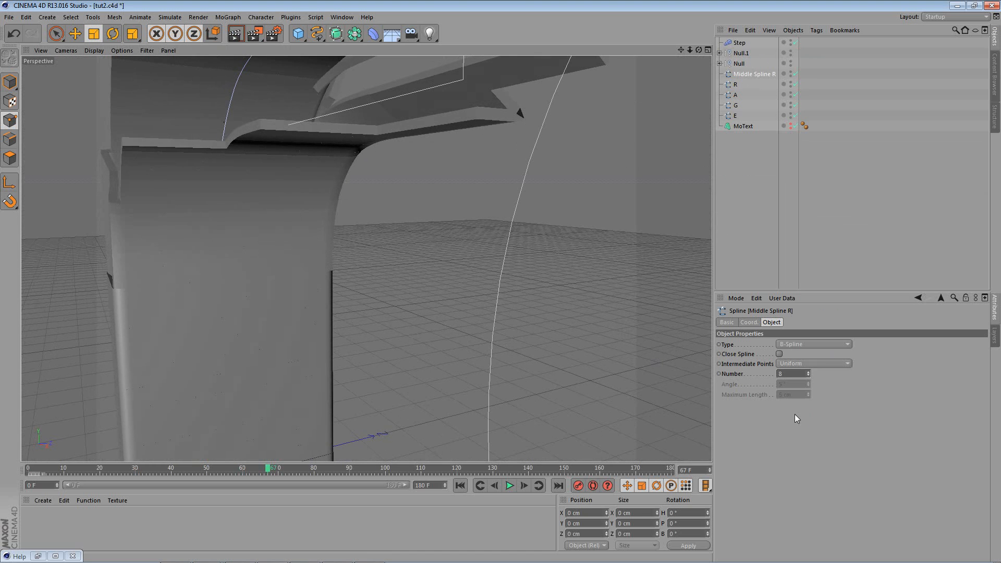
click(808, 371)
click(809, 371)
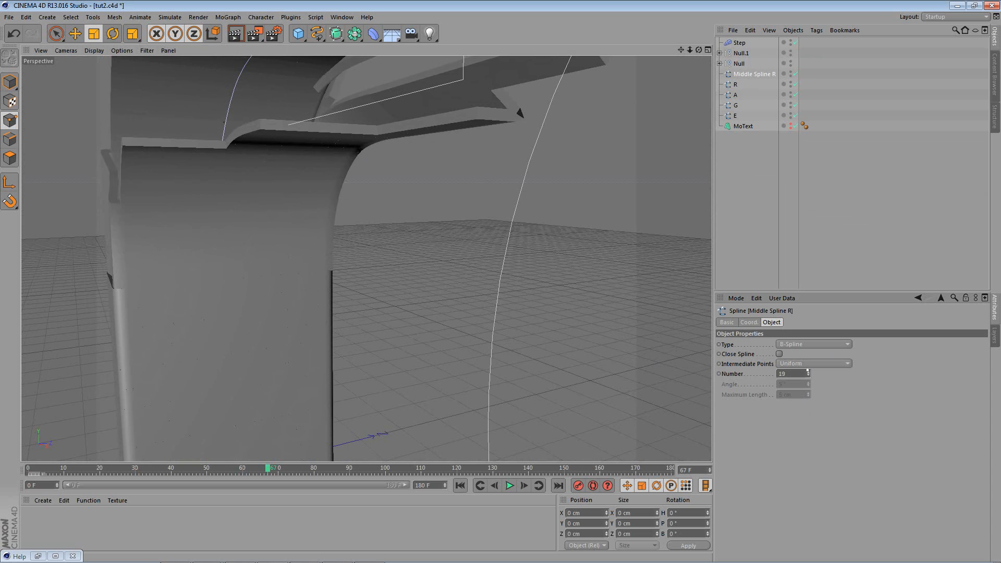
drag(808, 373, 808, 370)
drag(808, 370, 808, 369)
Render the perspective view from two different angles to inspect the smoothness of the R stroke
alt+drag(299, 246, 210, 57)
click(235, 34)
alt+drag(278, 240, 517, 346)
click(235, 34)
alt+drag(386, 205, 444, 200)
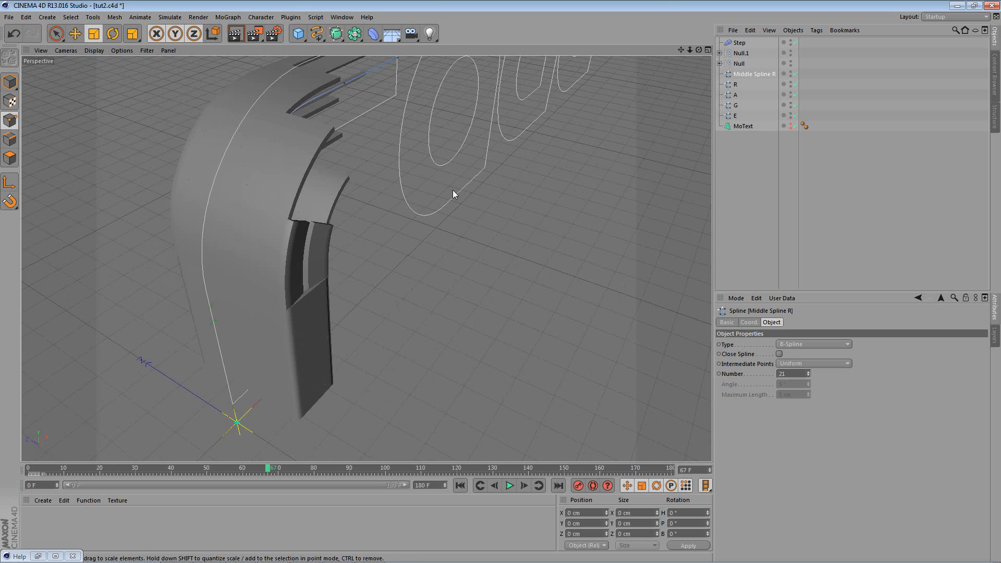
alt+drag(451, 243, 293, 137)
Reselect Middle Spline R and reduce its number of uniform intermediate points to 15
click(740, 56)
shift+click(740, 64)
click(741, 73)
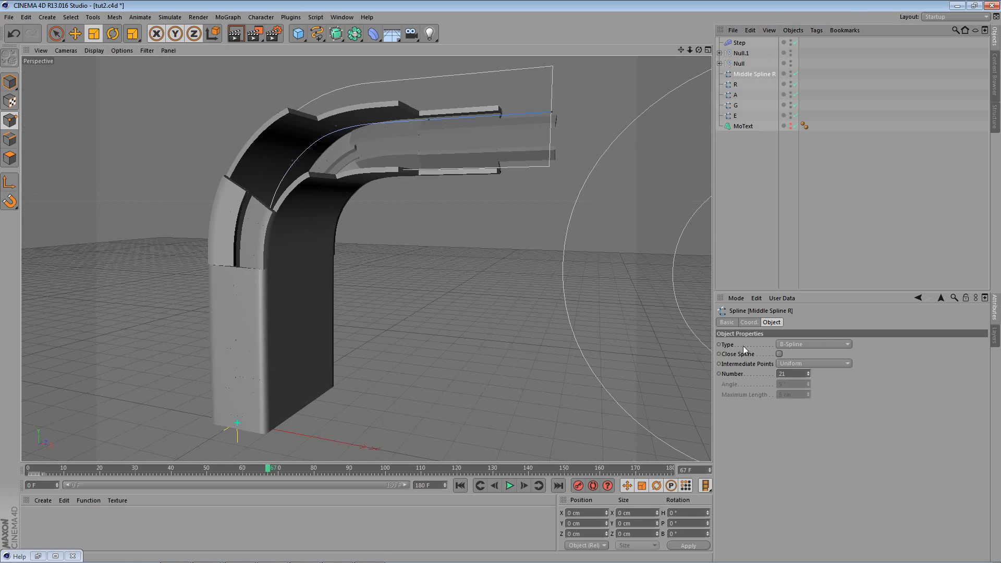
alt+drag(594, 275, 550, 296)
click(808, 375)
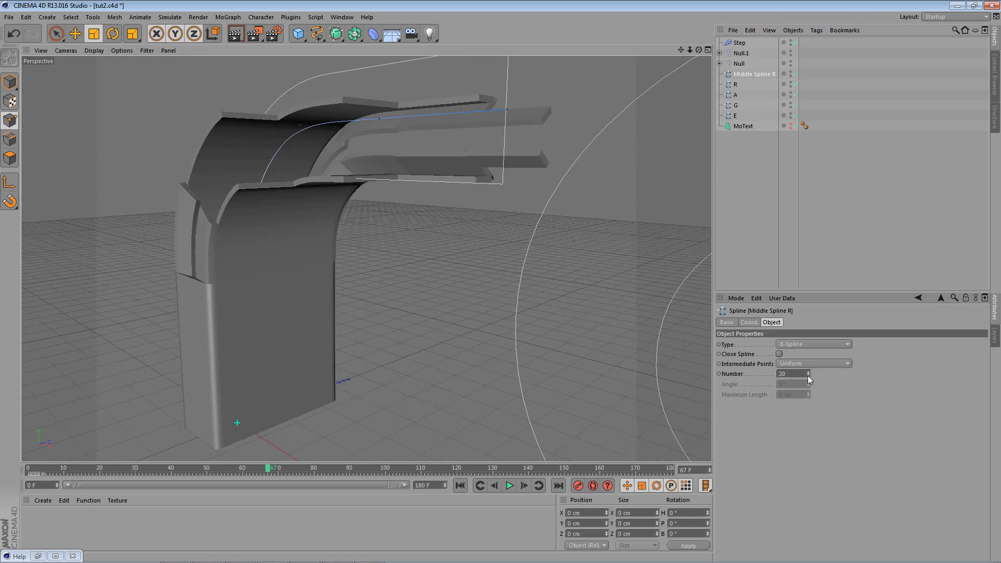
click(808, 375)
Try Subdivided intermediate points on Middle Spline R with a maximum length of 20 cm
click(809, 365)
click(808, 414)
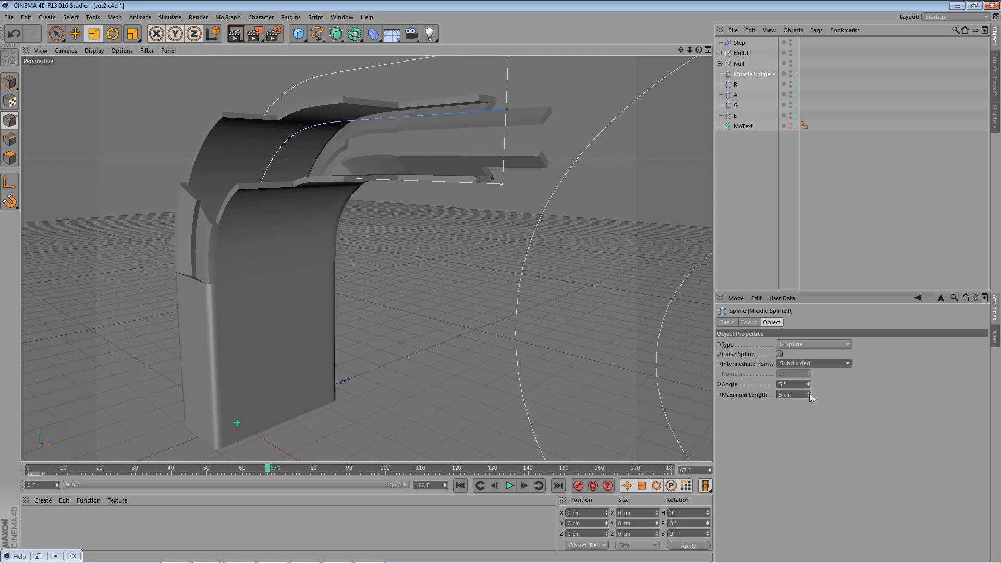
drag(807, 395, 808, 388)
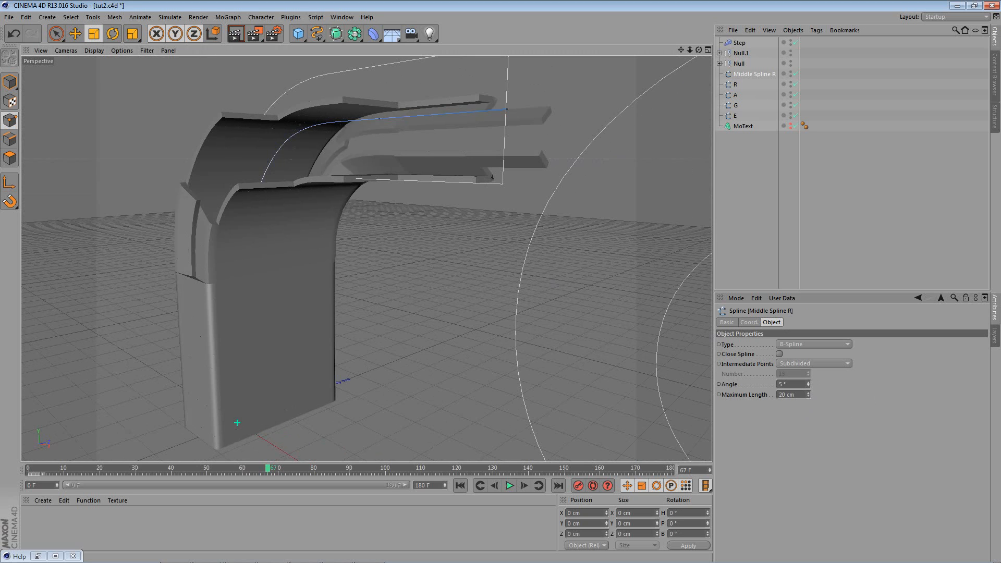
Return Middle Spline R to Uniform intermediate points and reduce the number to 9
click(816, 364)
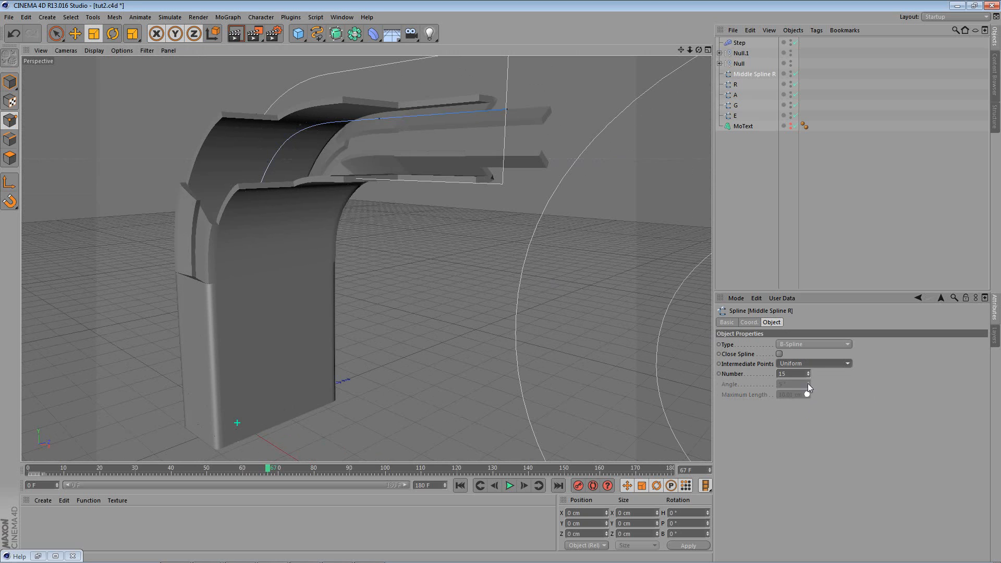
click(807, 363)
click(806, 361)
click(806, 362)
click(809, 394)
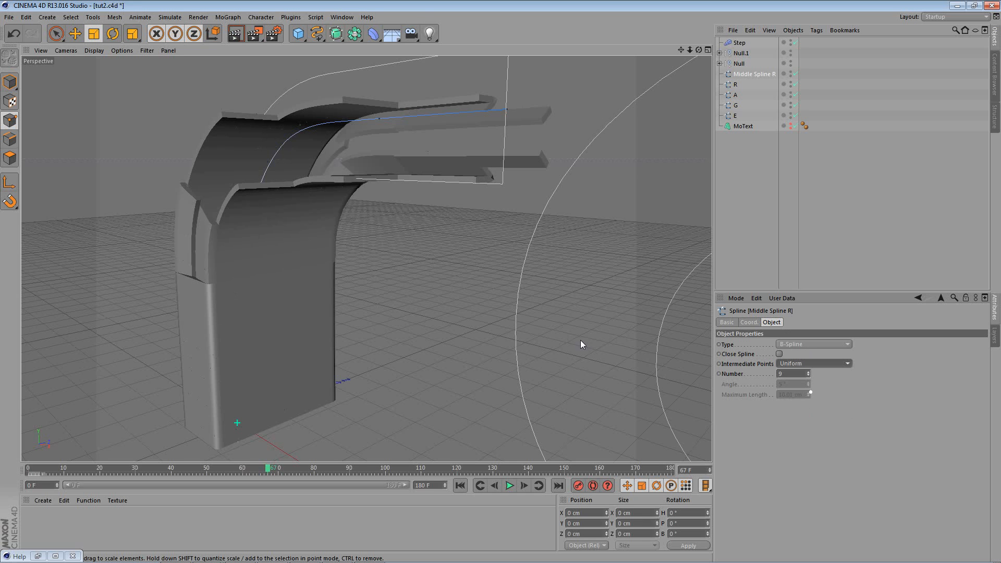
scroll(311, 301, up, 3)
scroll(361, 305, up, 5)
Compare Adaptive and Natural intermediate points on Middle Spline R, and settle on Uniform with a number of 10
click(808, 364)
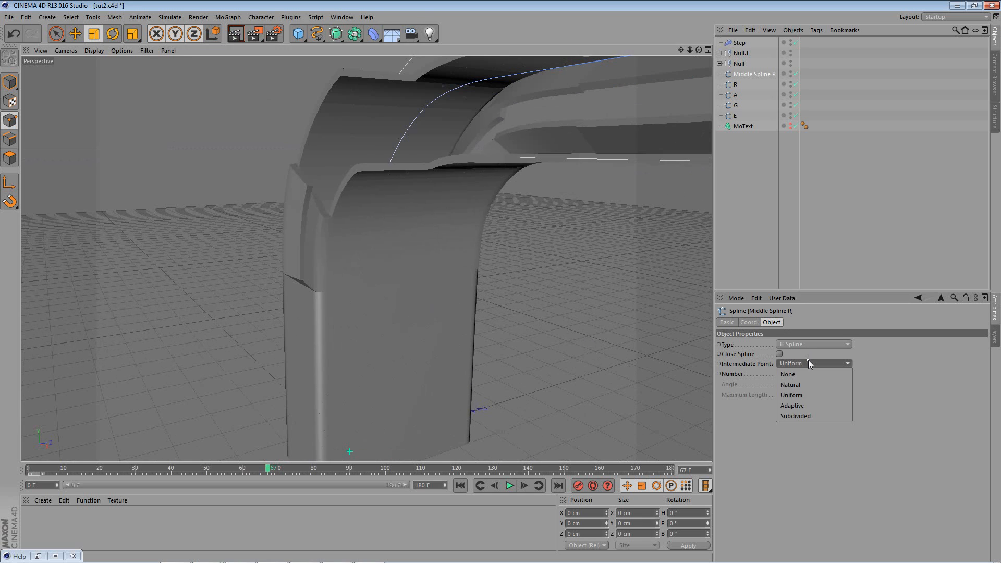
click(808, 395)
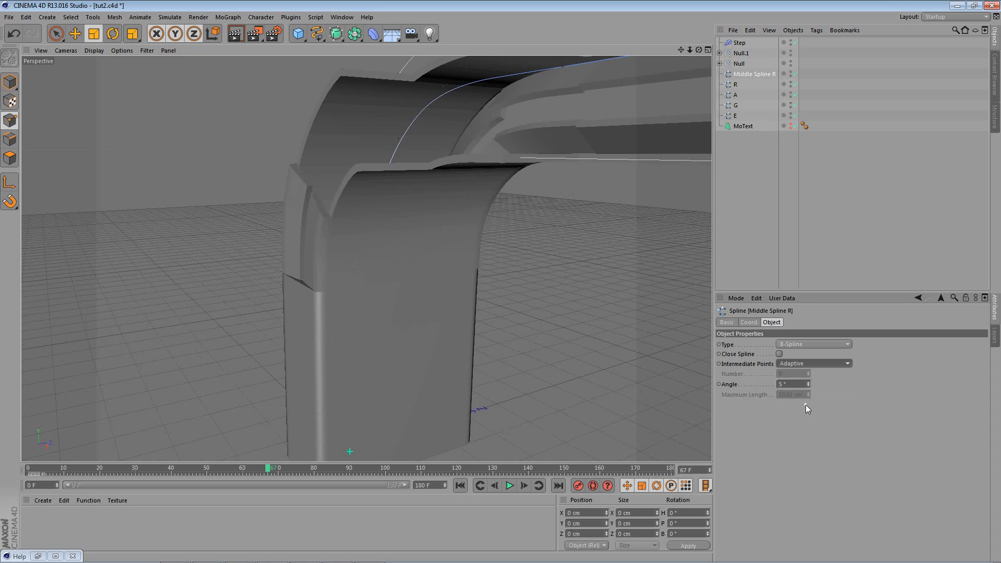
click(816, 364)
click(811, 385)
click(827, 363)
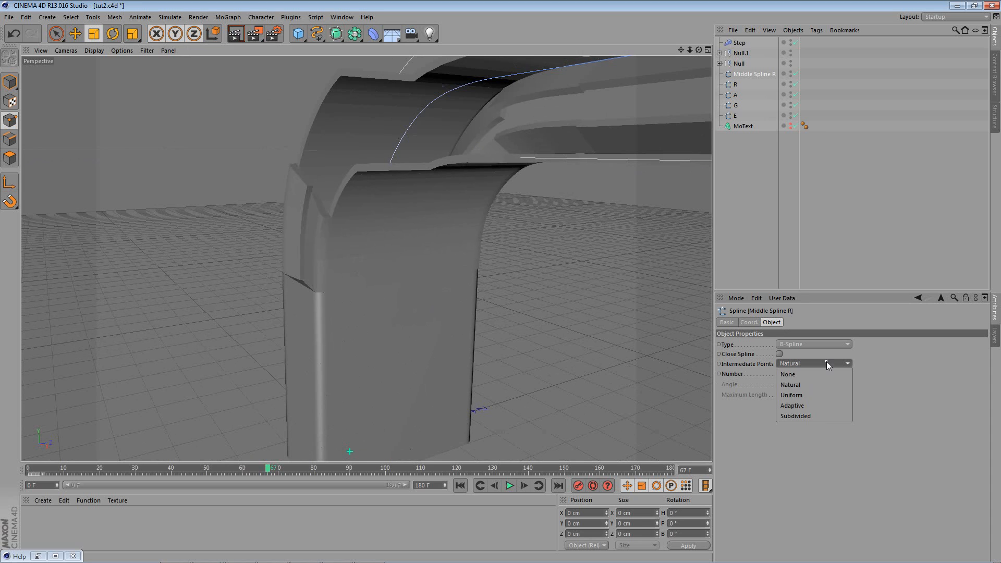
click(811, 394)
click(808, 376)
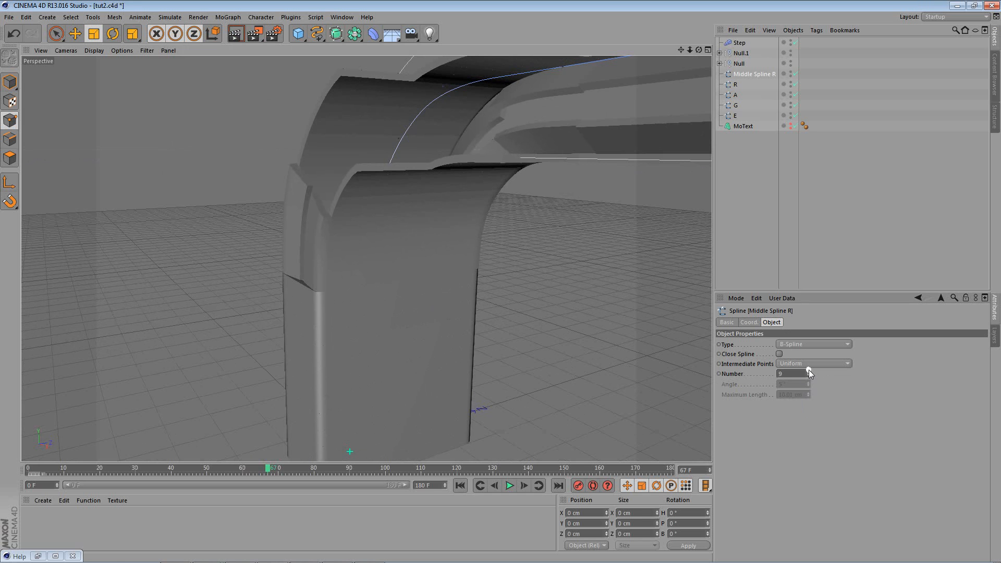
Render the perspective view to check the bend with the chosen spline interpolation
alt+drag(422, 290, 460, 248)
key(ctrl+r)
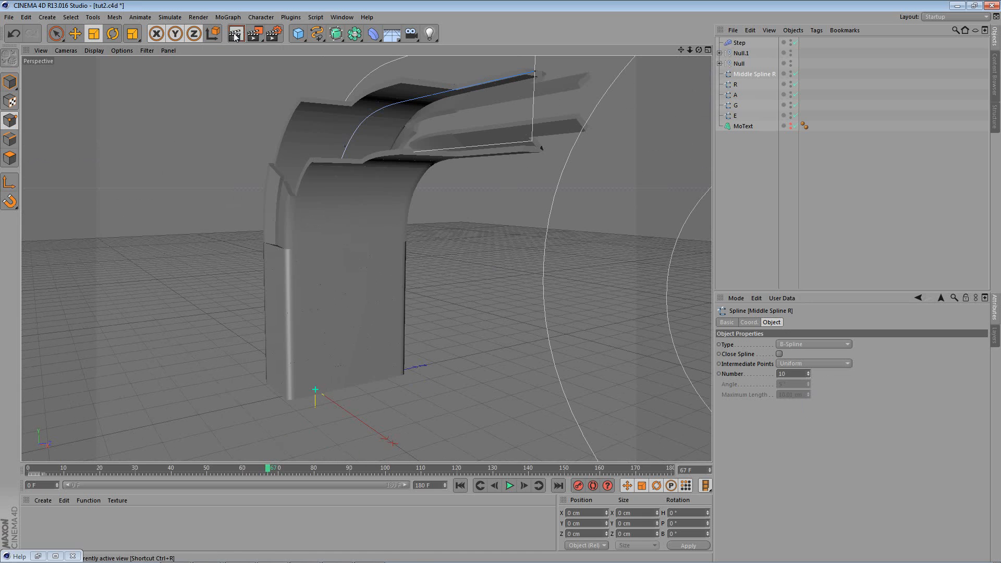
scroll(407, 252, up, 2)
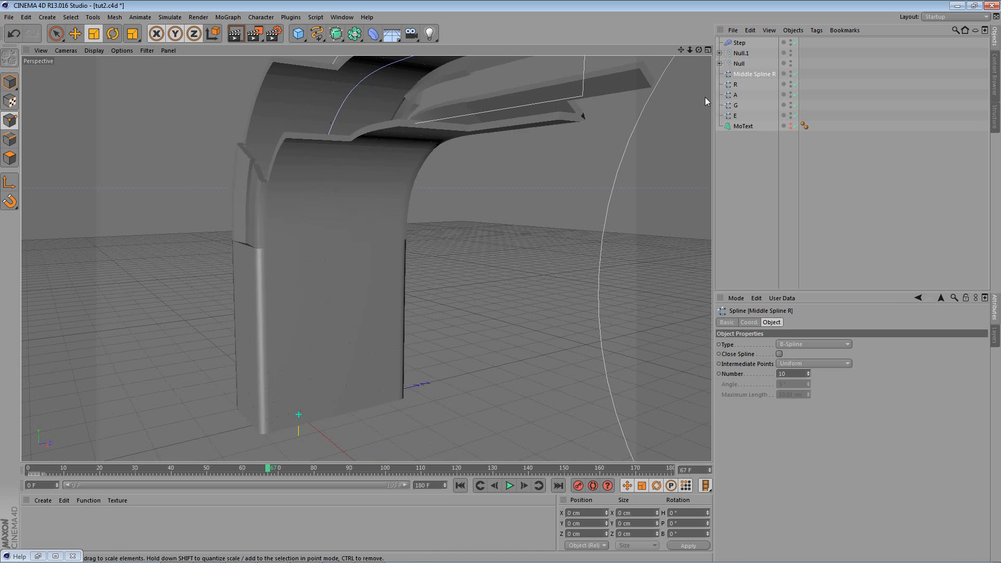
Expand both nulls, select both Rectangle profiles, and set their Angle to 19° and Maximum Length to 45.04 cm
click(739, 63)
click(436, 163)
click(719, 63)
click(720, 52)
click(758, 94)
ctrl+click(761, 157)
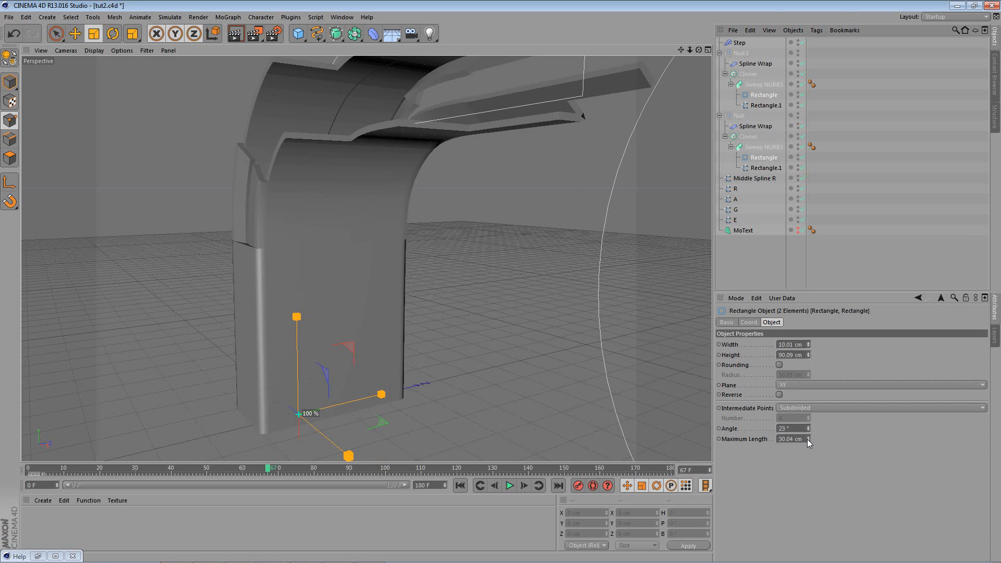
drag(808, 442, 807, 439)
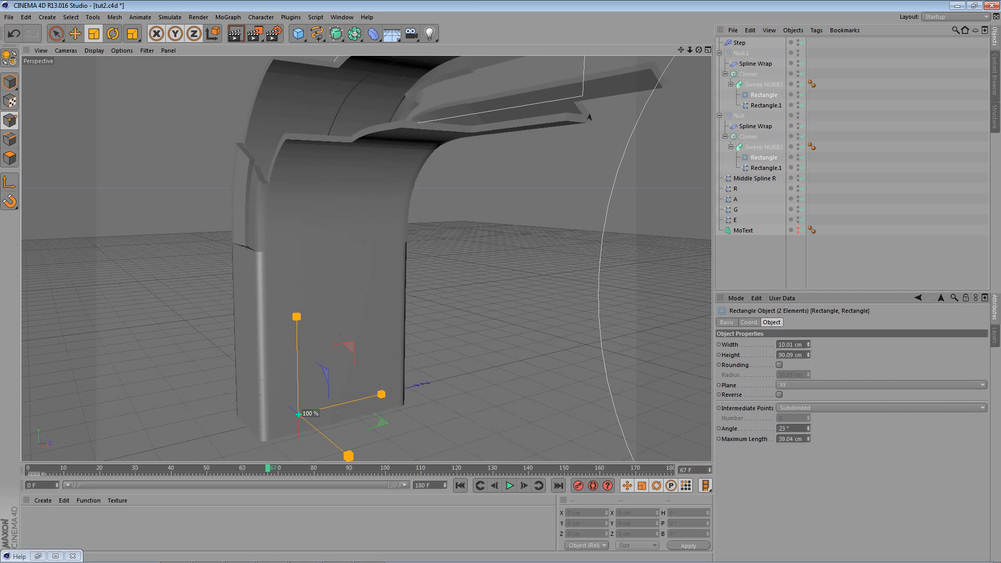
drag(809, 431, 809, 428)
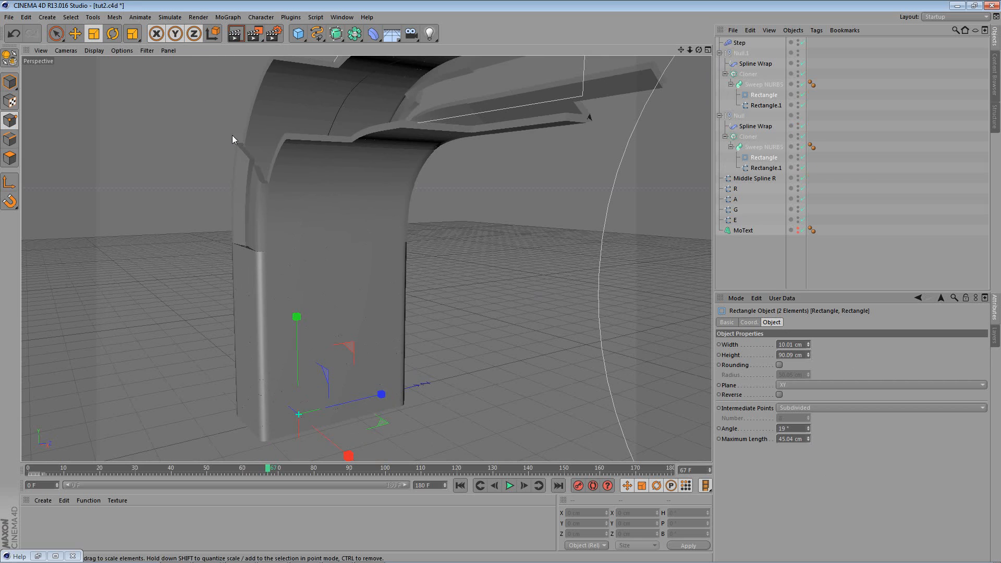
Render the stroke with the adjusted Rectangle profiles and inspect it from the open side
click(236, 34)
alt+drag(326, 259, 368, 292)
alt+right_drag(368, 292, 629, 101)
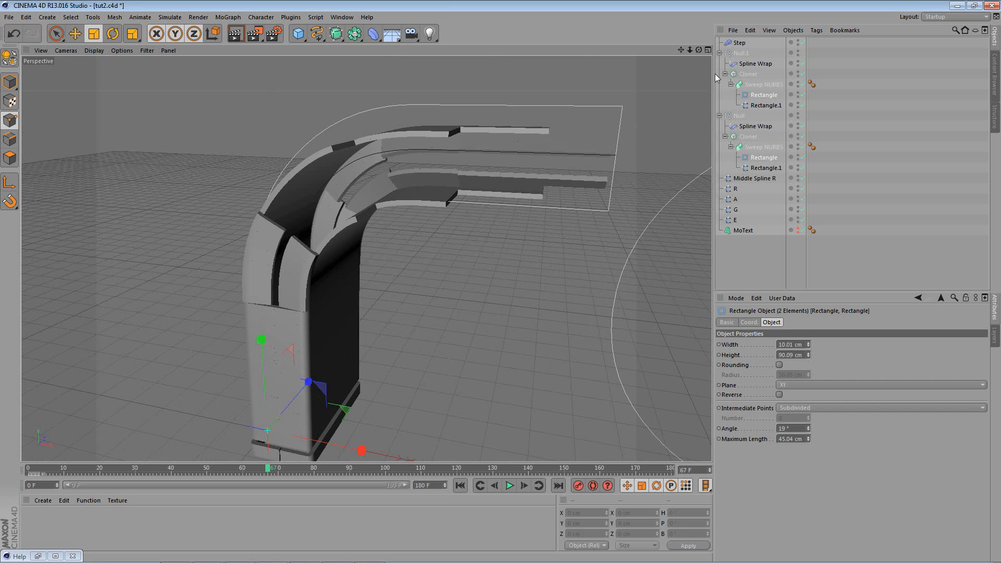
Select both Rectangle.1 splines under the Sweep NURBS objects and switch to model mode
click(757, 106)
ctrl+click(754, 168)
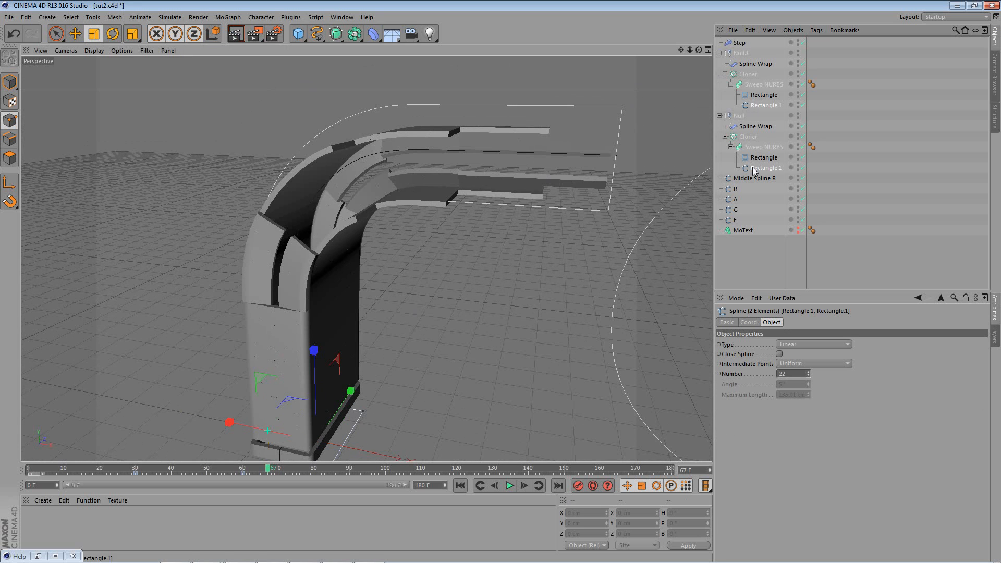
click(15, 83)
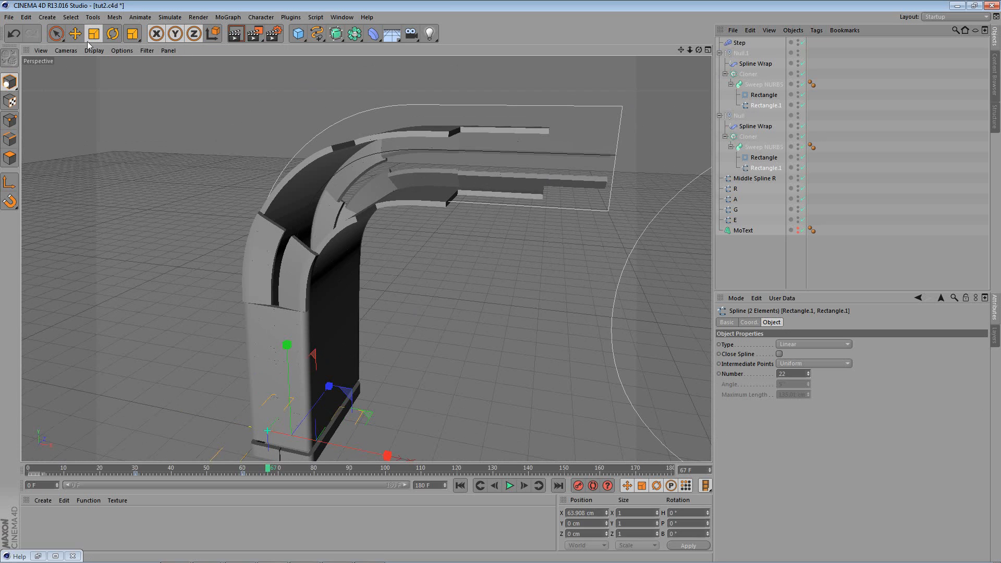
Try to scale both Rectangle.1 splines at the base of the stroke
alt+drag(438, 298, 366, 278)
drag(366, 278, 380, 310)
click(14, 34)
drag(290, 306, 290, 259)
alt+drag(362, 282, 421, 304)
mouse_move(333, 352)
mouse_down()
mouse_move(349, 350)
mouse_move(341, 357)
mouse_up()
click(14, 34)
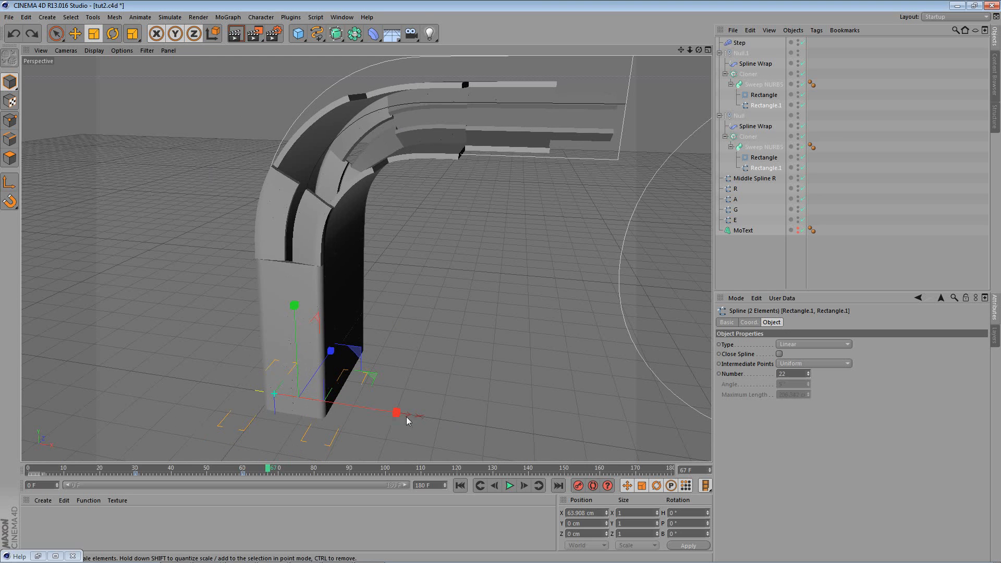
Scale both Rectangle.1 splines along the X axis and scrub the timeline to check the growing stroke
drag(395, 412, 273, 412)
drag(46, 471, 490, 455)
alt+drag(445, 366, 281, 423)
drag(27, 470, 333, 481)
Scale the two Rectangle.1 splines along X once more and scrub to frame 74 to check the fold up close
drag(415, 401, 348, 412)
drag(107, 469, 242, 472)
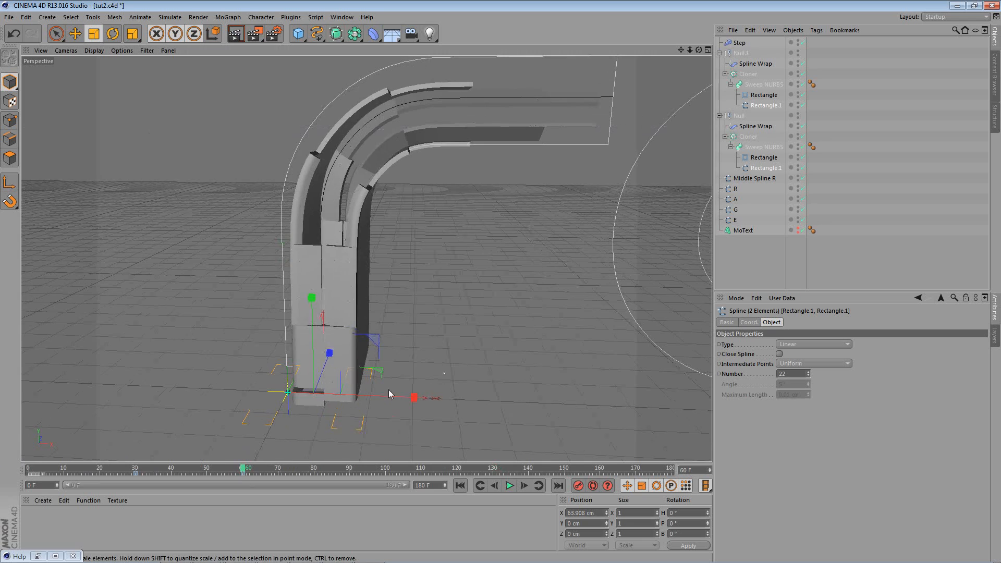
alt+drag(430, 378, 299, 385)
alt+middle_drag(299, 384, 354, 320)
alt+drag(255, 368, 532, 364)
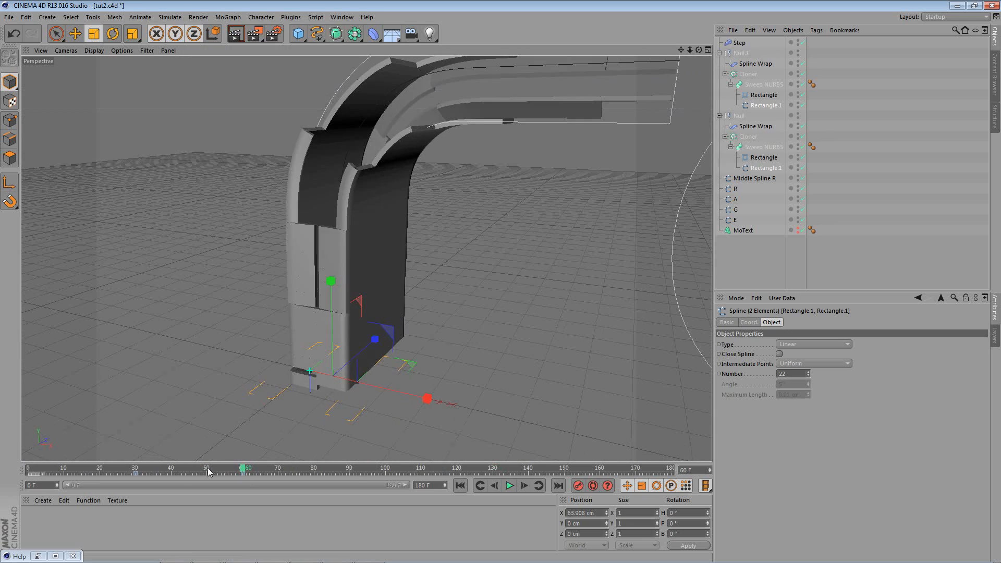
drag(118, 470, 293, 470)
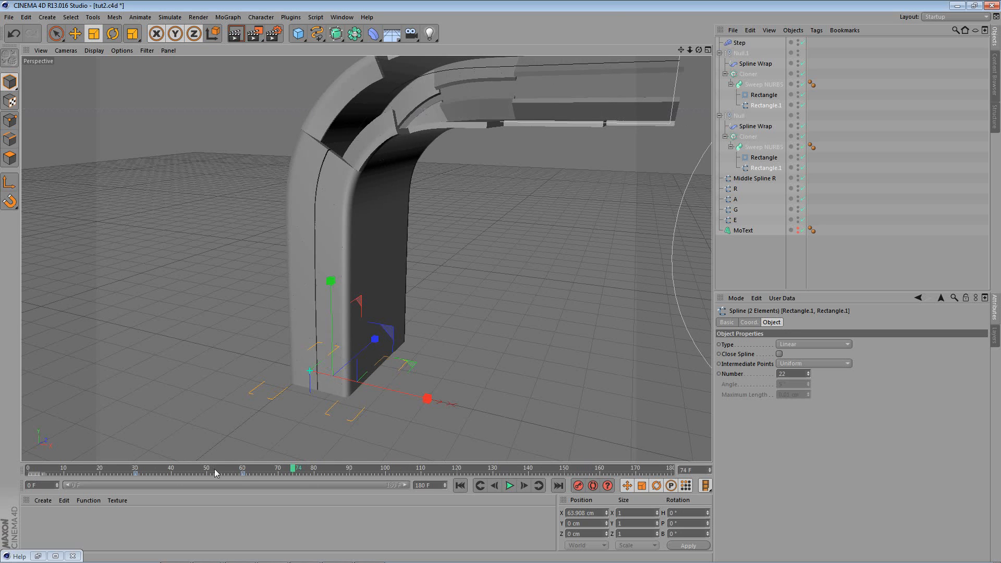
Delete the Rectangle.1 splines' keyframes at frames 60 and 30
click(244, 473)
key(Delete)
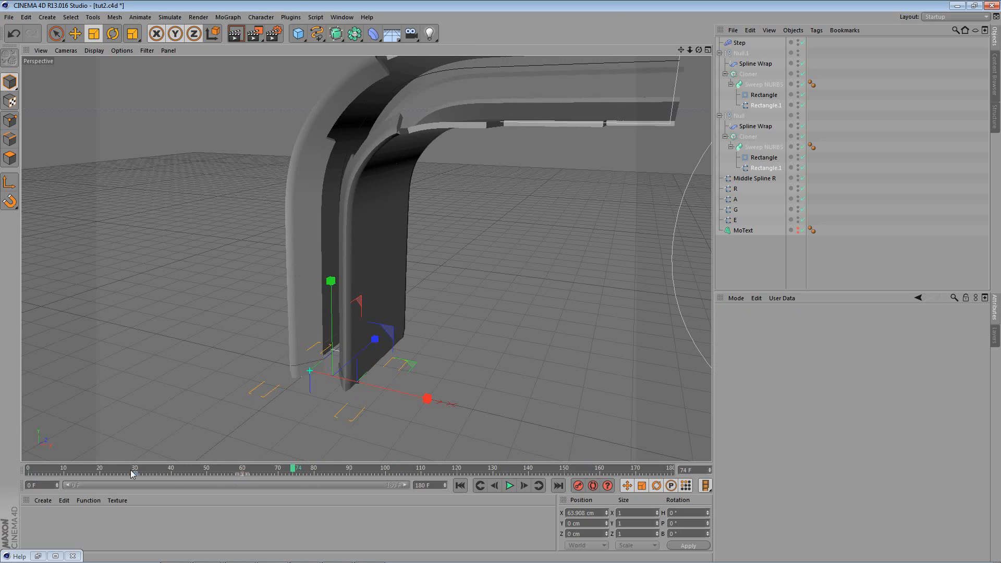
click(137, 476)
key(Delete)
Reselect both Rectangle.1 splines and scrub between frames 134 and 77 to inspect the stroke without its fold animation
click(766, 169)
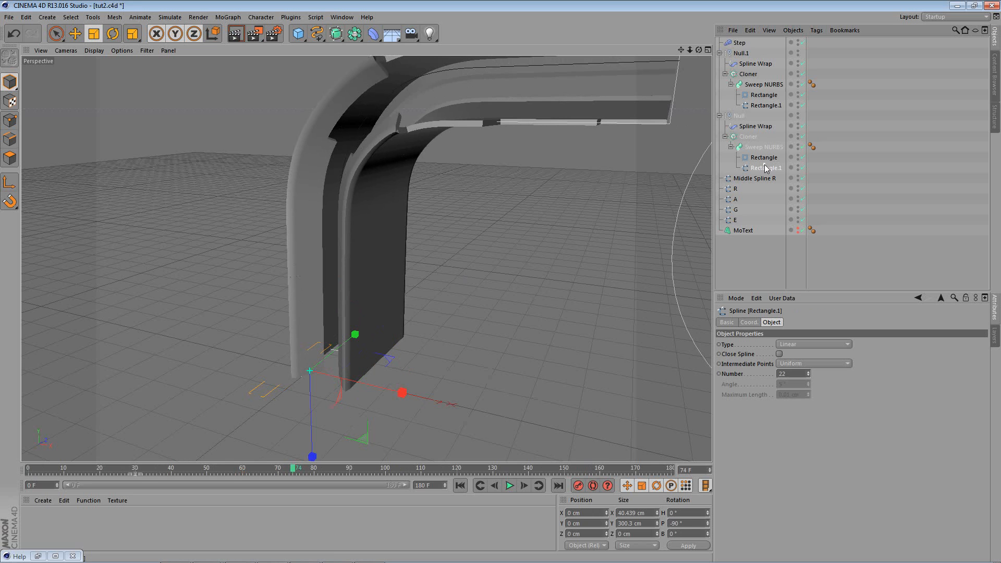
click(765, 106)
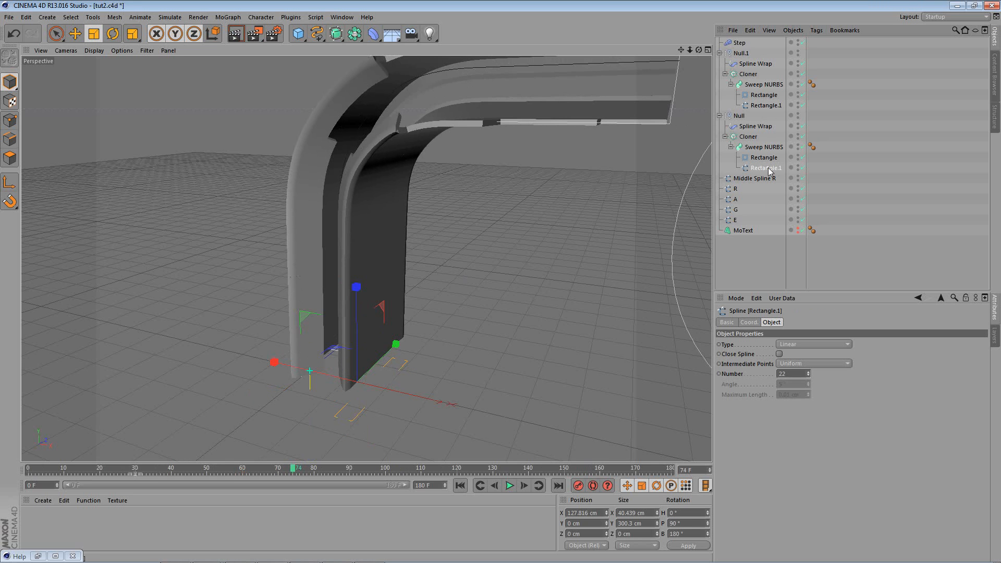
ctrl+click(766, 168)
alt+drag(565, 236, 376, 459)
alt+drag(396, 377, 461, 379)
drag(46, 471, 508, 430)
alt+drag(414, 369, 394, 346)
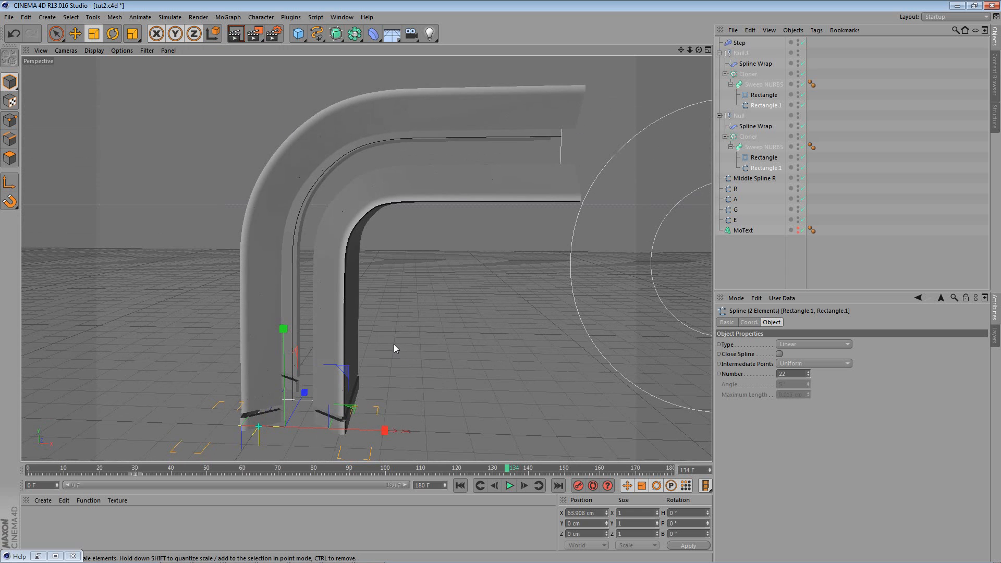
drag(658, 472, 303, 472)
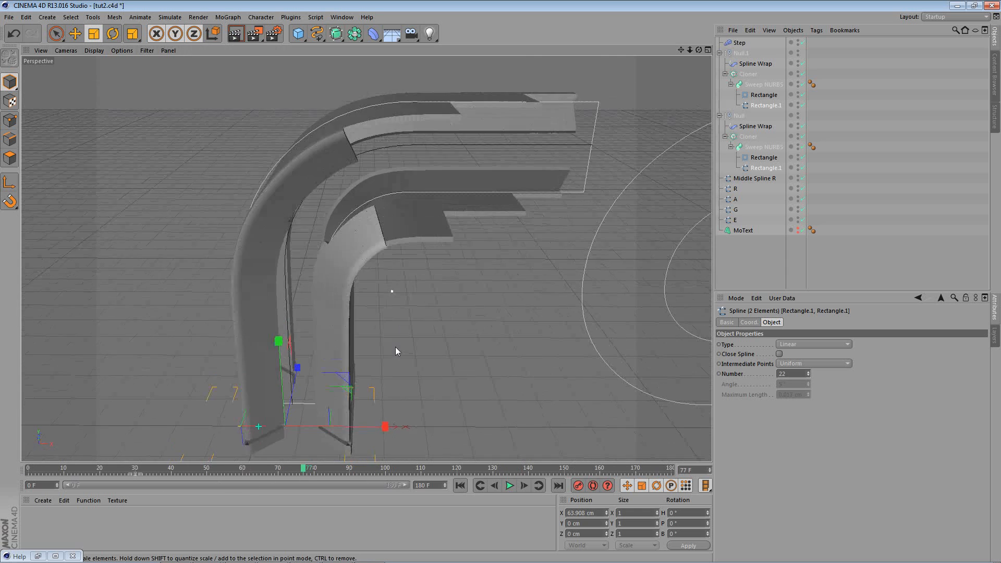
Undo the keyframe deletions on the Rectangle.1 splines
alt+drag(404, 330, 374, 296)
alt+middle_drag(374, 296, 374, 263)
click(12, 36)
click(12, 38)
click(12, 36)
click(12, 36)
click(11, 38)
click(8, 39)
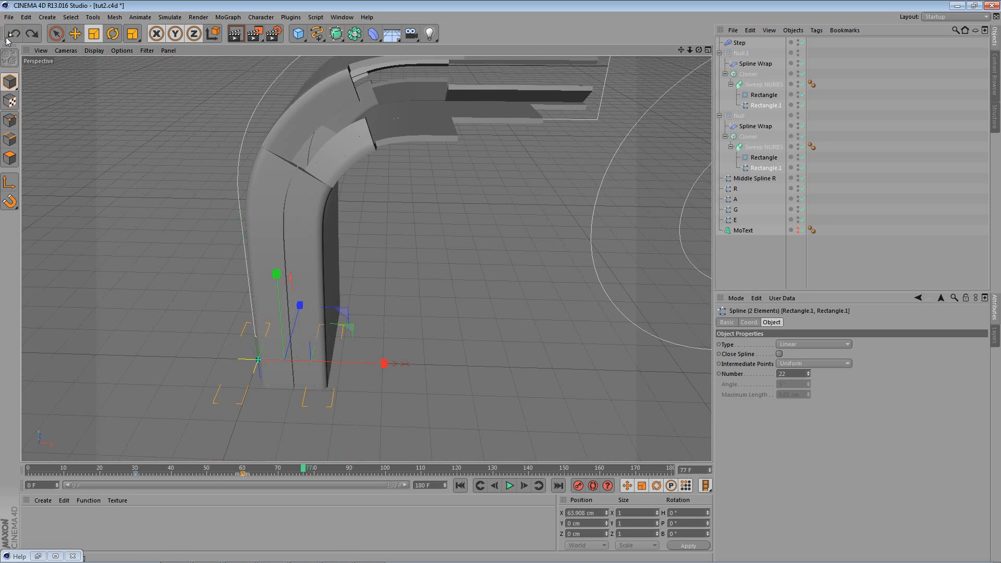
In point mode, delete the keyframes at frames 30 and 60 while the stroke is in its closed state
click(11, 89)
click(11, 120)
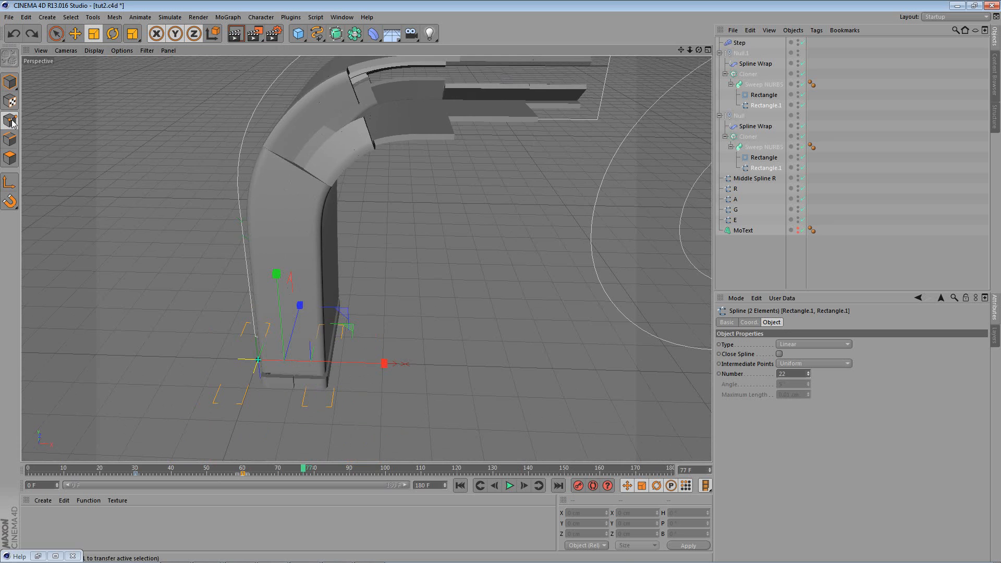
alt+drag(173, 216, 235, 277)
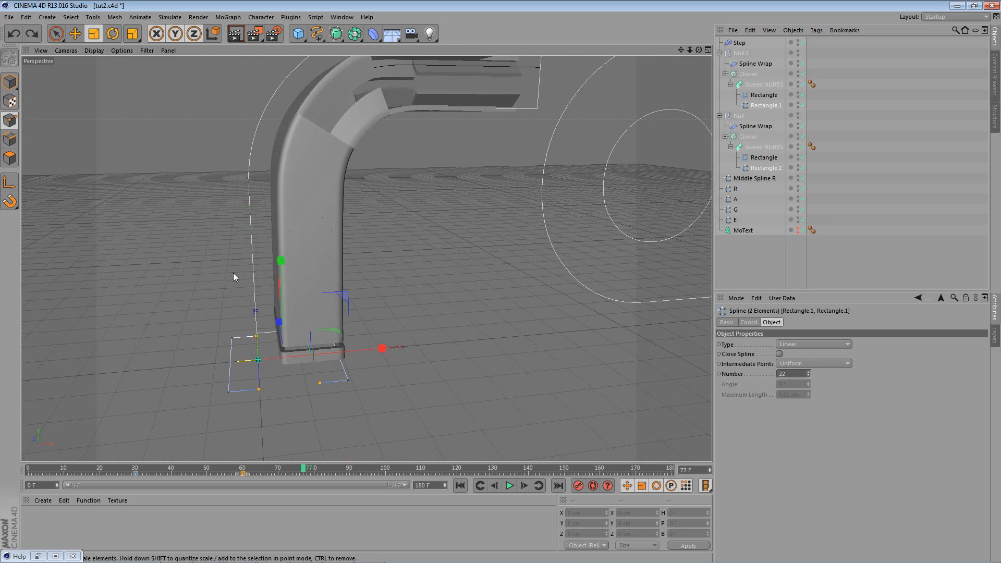
click(159, 475)
click(136, 474)
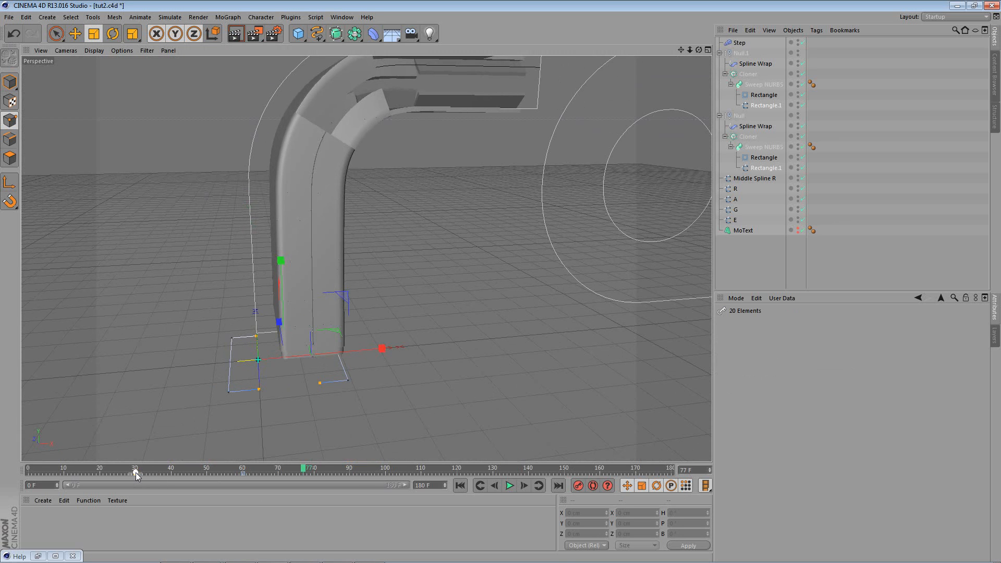
click(137, 475)
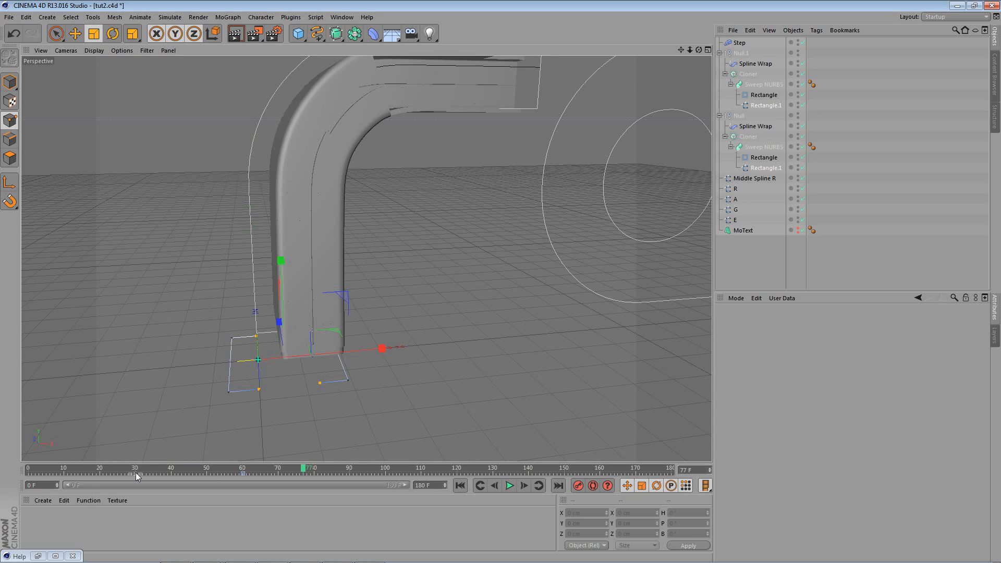
click(650, 140)
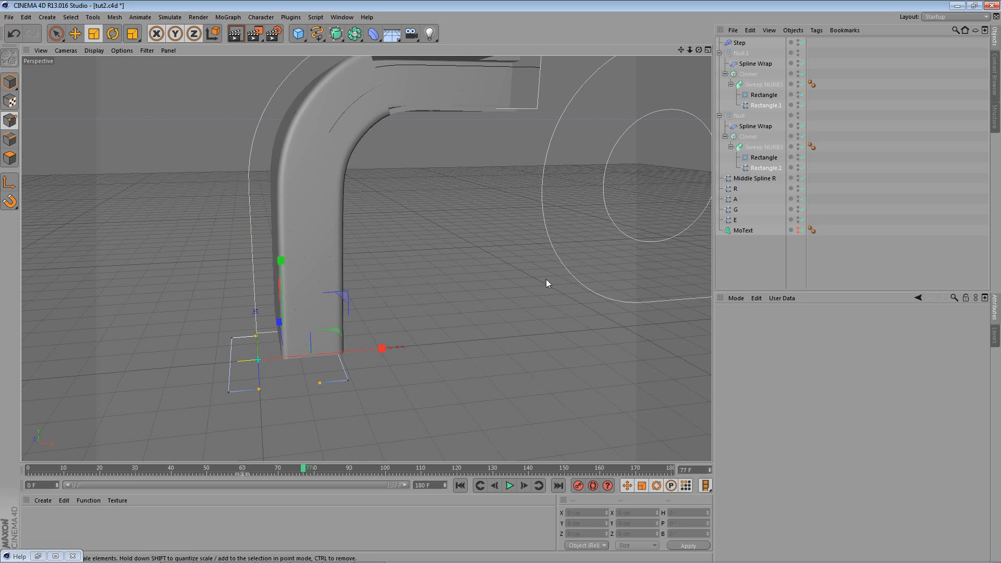
Scale up both closed Rectangle.1 splines in model mode to widen the stroke, and scrub to frame 125 to check it
click(11, 79)
drag(146, 206, 313, 261)
drag(346, 341, 399, 325)
drag(42, 469, 475, 436)
alt+drag(435, 333, 373, 297)
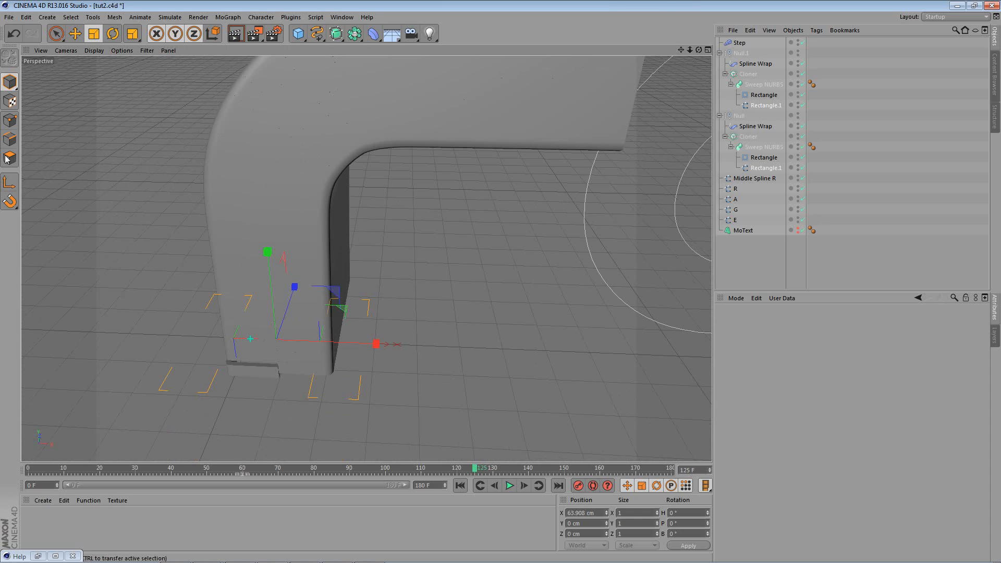
Switch the Rectangle.1 splines to point mode and move the timeline to frame 30
click(9, 121)
alt+drag(212, 319, 258, 298)
drag(262, 471, 134, 477)
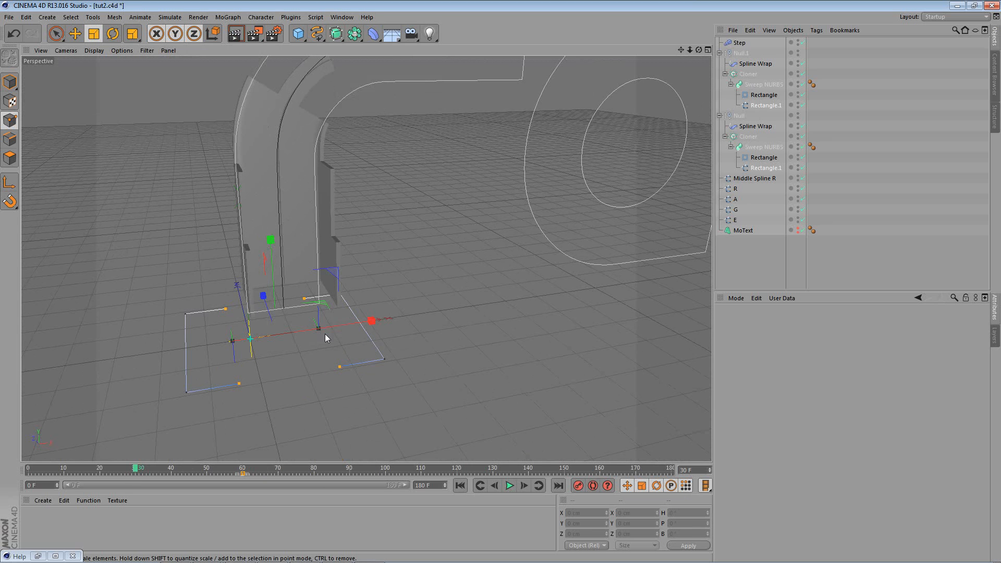
Scale the two selected Rectangle.1 splines at the base of the R and record a keyframe at frame 30
drag(377, 332, 387, 334)
drag(263, 296, 269, 319)
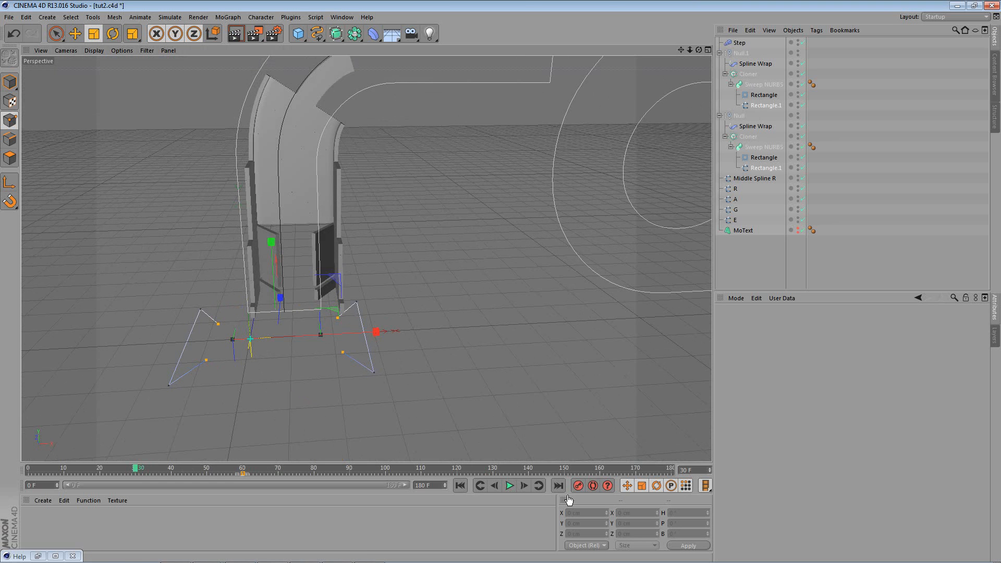
click(580, 486)
Go to frame 127 and render the perspective view to inspect the assembled R shape and the gap at its base
alt+drag(433, 320, 395, 318)
alt+middle_drag(395, 317, 398, 377)
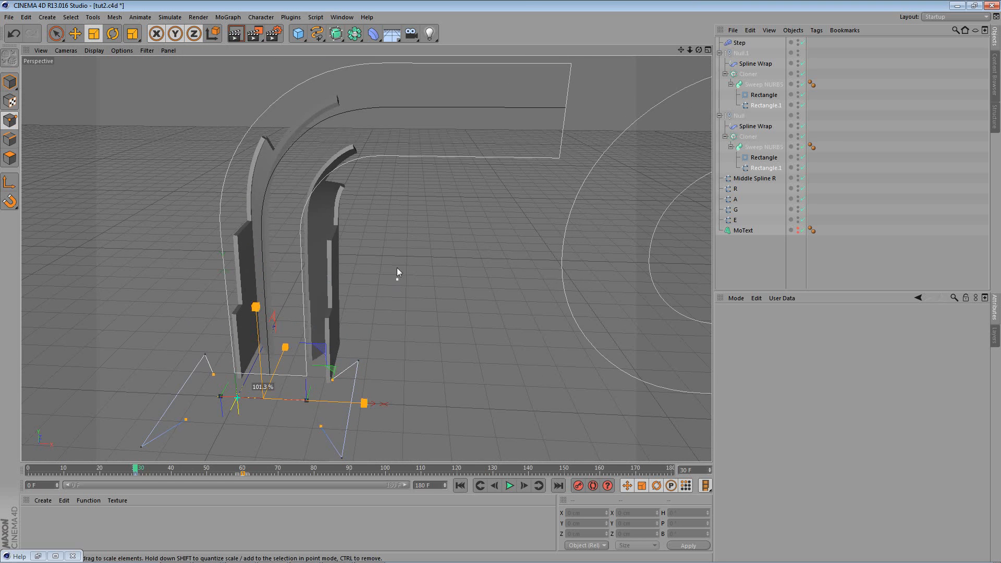
drag(136, 470, 482, 413)
alt+drag(427, 361, 434, 321)
alt+middle_drag(433, 321, 370, 364)
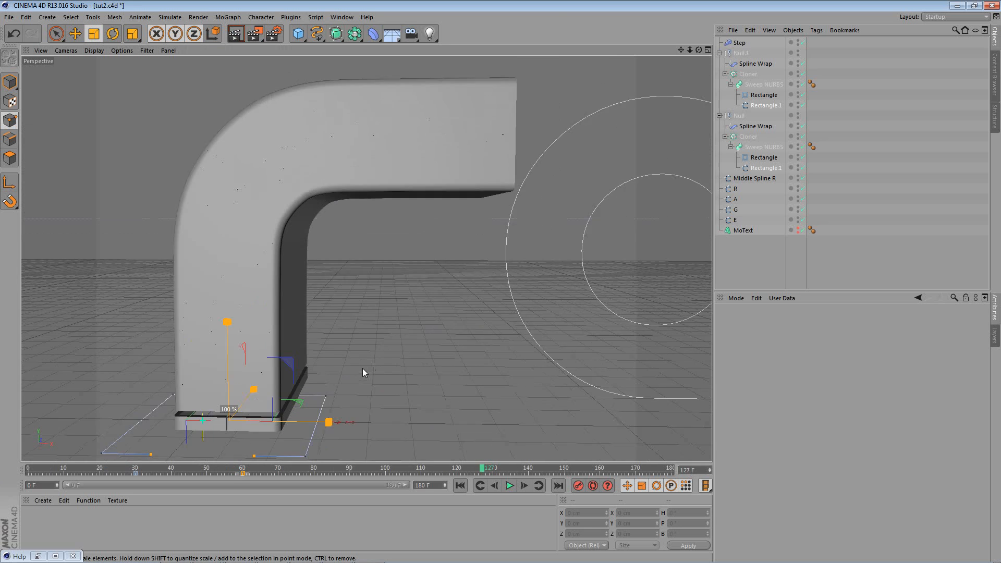
alt+right_drag(370, 364, 354, 317)
click(236, 35)
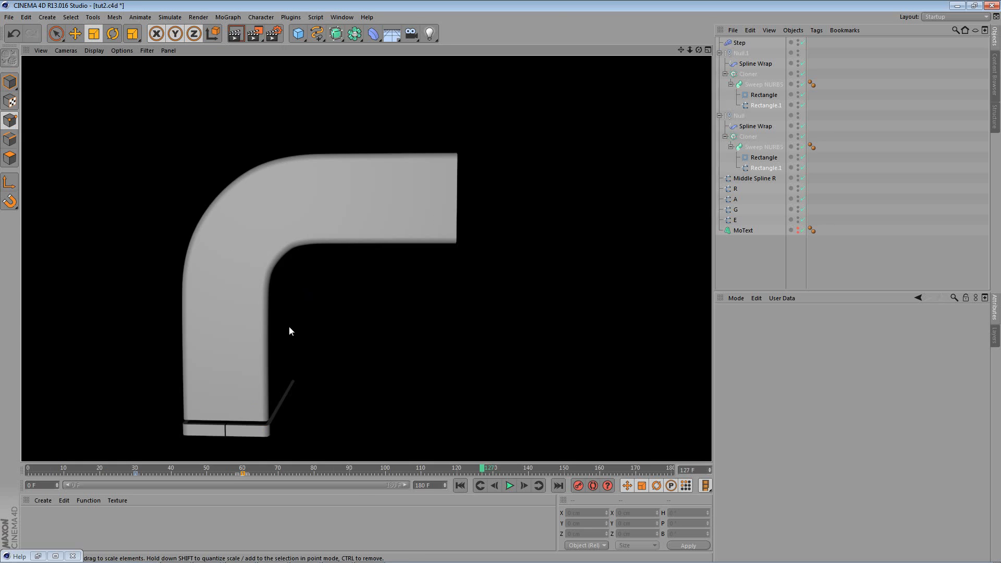
scroll(283, 344, up, 2)
alt+middle_drag(288, 323, 289, 239)
mouse_move(317, 261)
alt+mouse_down()
mouse_move(330, 299)
mouse_move(352, 299)
alt+mouse_up()
mouse_move(352, 299)
alt+right_down()
mouse_move(324, 255)
mouse_move(619, 42)
alt+right_up()
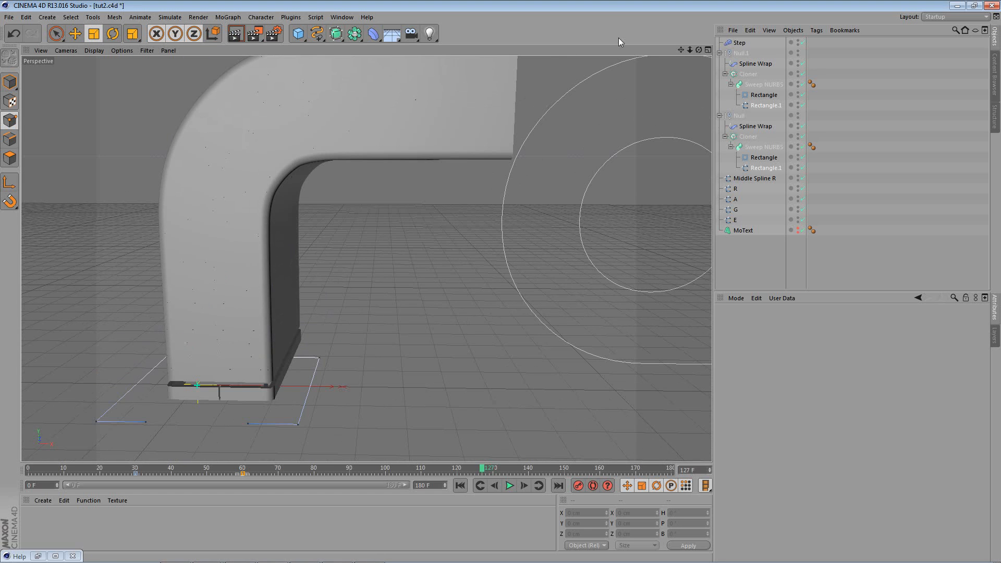
Select both Cloner objects and set their transform time offset to 1 F
click(749, 75)
ctrl+click(752, 136)
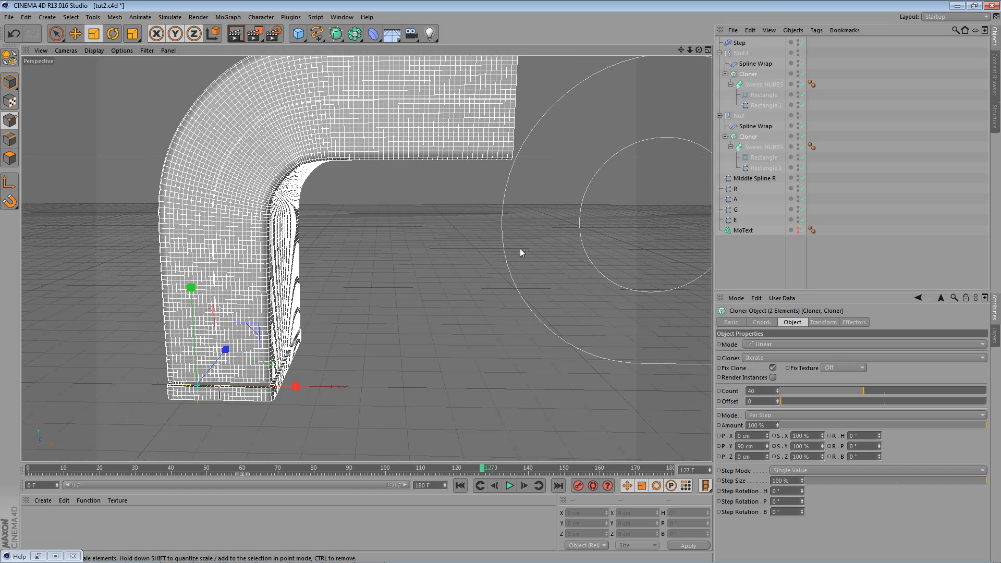
alt+middle_drag(498, 252, 545, 240)
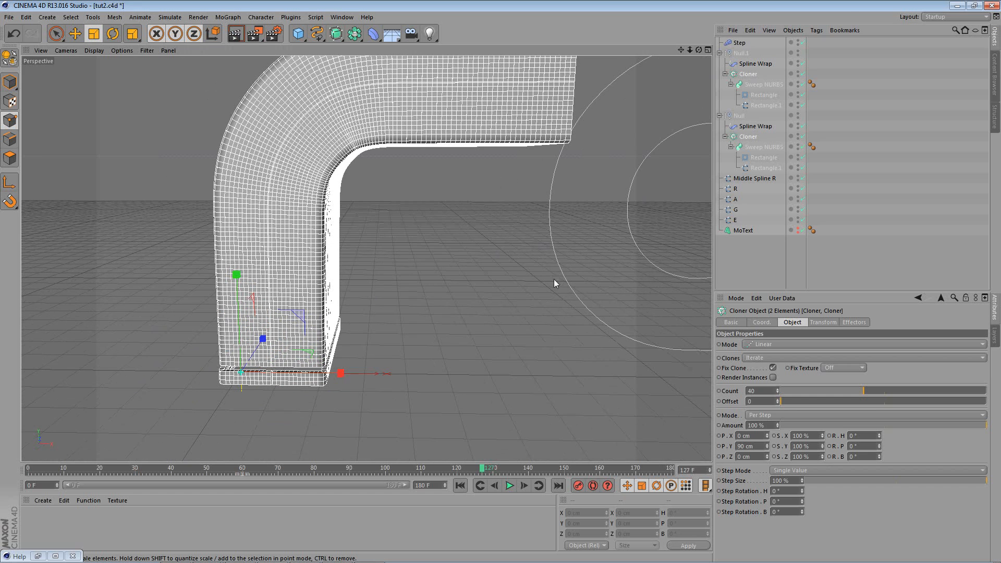
click(822, 323)
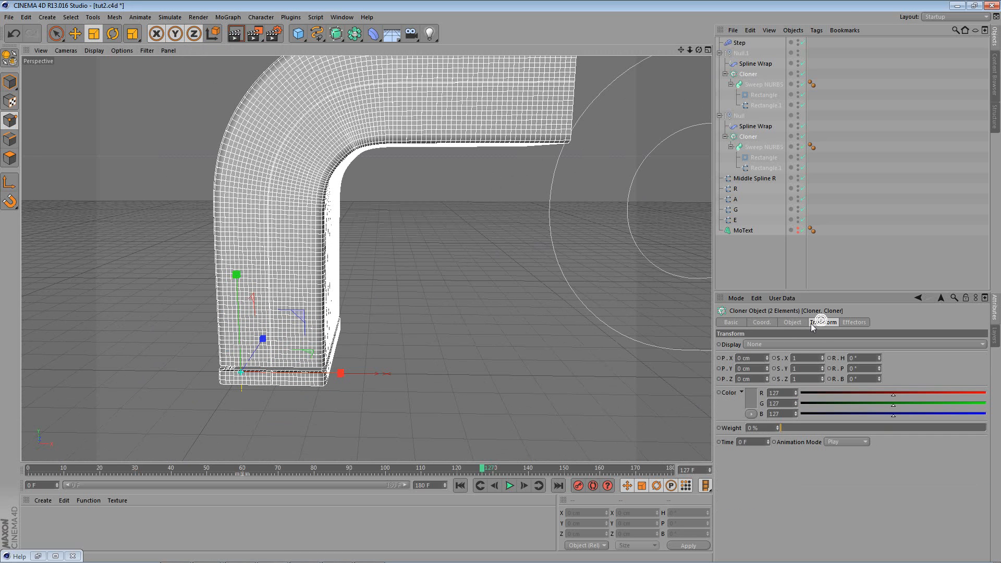
click(769, 441)
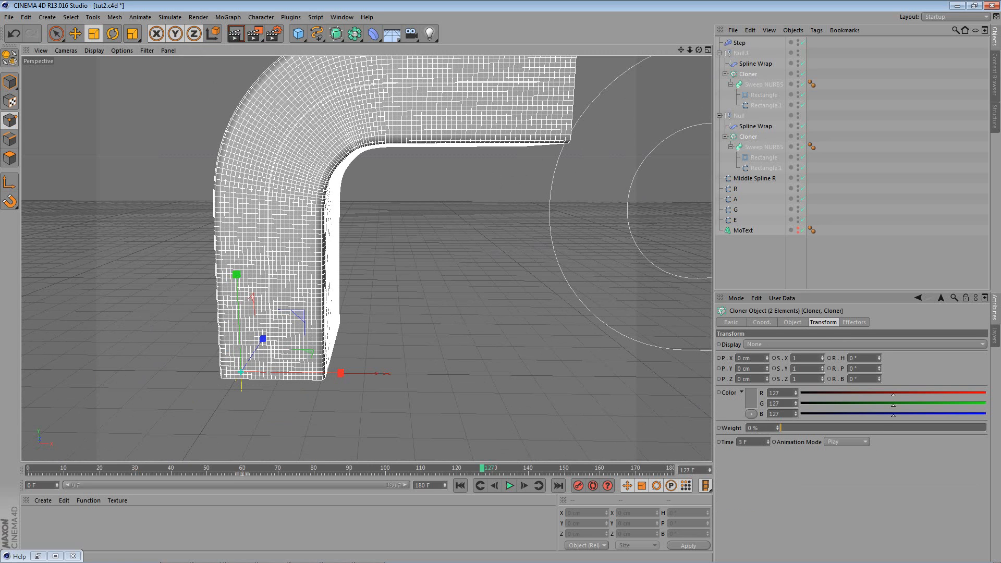
mouse_move(475, 371)
alt+mouse_down()
mouse_move(453, 367)
mouse_move(482, 376)
alt+mouse_up()
click(768, 440)
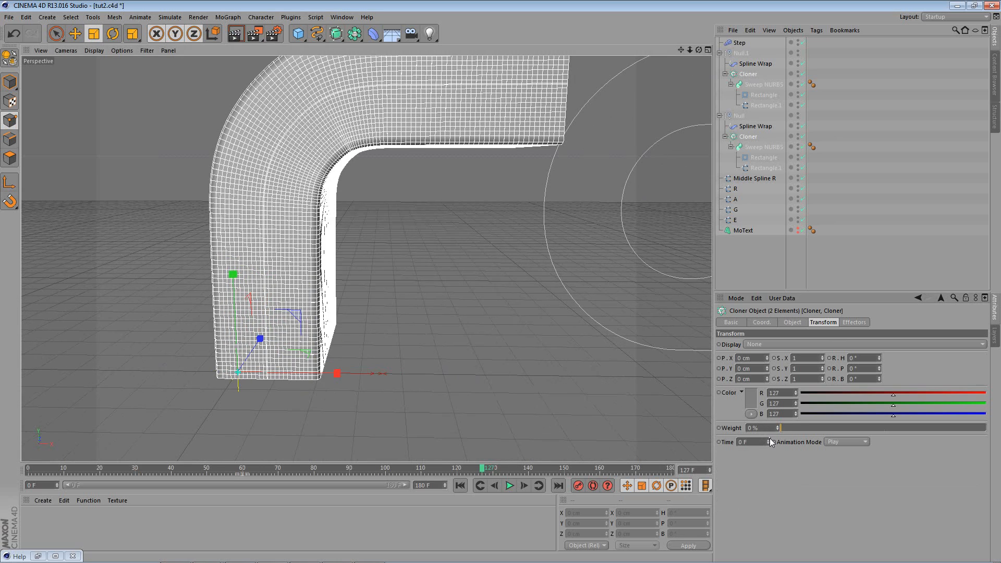
Scrub the timeline up to frame 115 and examine the R's unfolding clones from several angles
alt+drag(401, 326, 383, 315)
drag(45, 472, 329, 469)
scroll(416, 363, down, 4)
scroll(416, 363, up, 3)
scroll(424, 365, up, 2)
alt+drag(453, 286, 415, 328)
scroll(416, 327, down, 3)
alt+middle_drag(415, 409, 453, 326)
drag(44, 470, 439, 460)
alt+drag(432, 352, 386, 374)
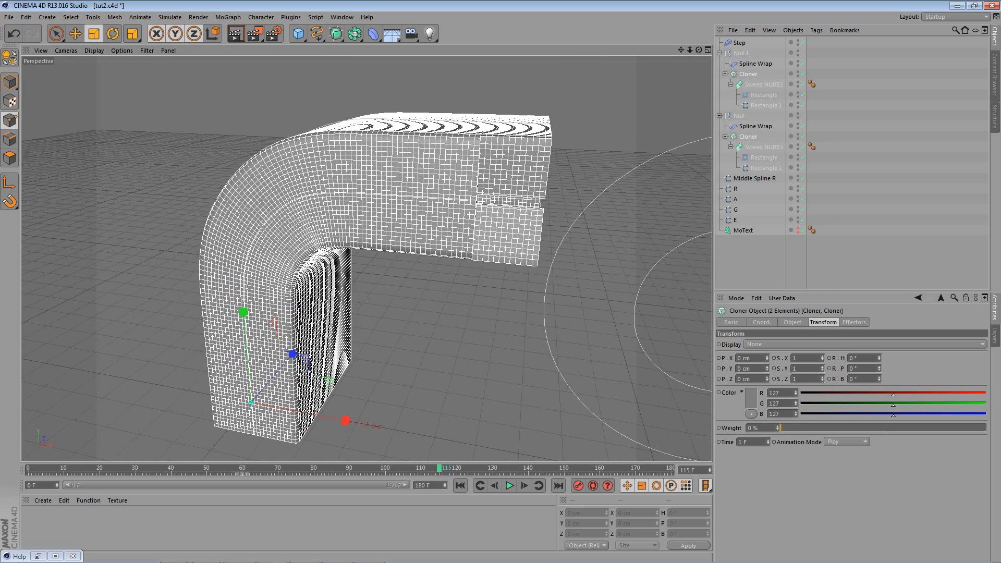
Switch to Chrome and play the DIVA LOGO STING_002 Vimeo video in full screen as reference
mouse_move(206, 553)
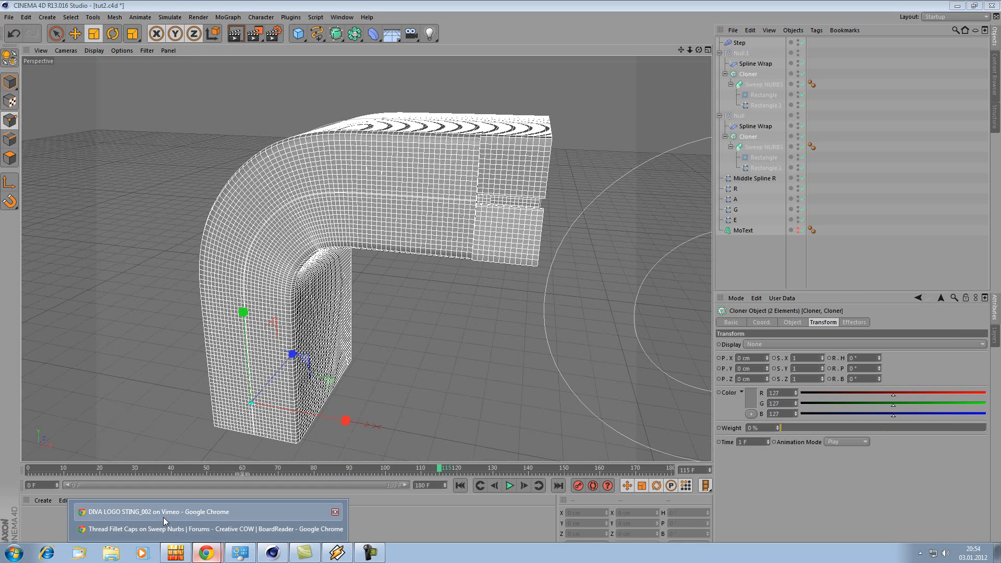
click(163, 517)
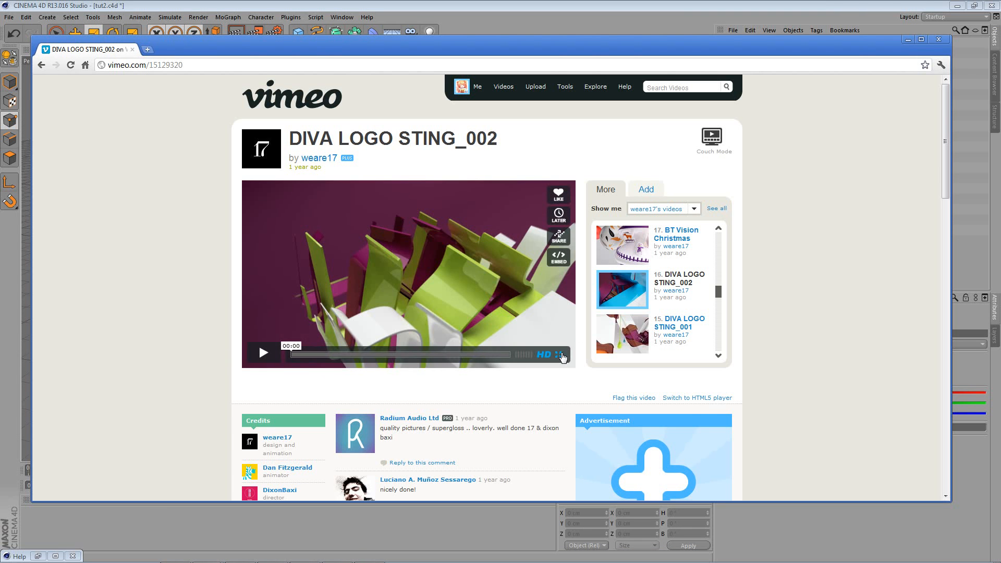
click(560, 354)
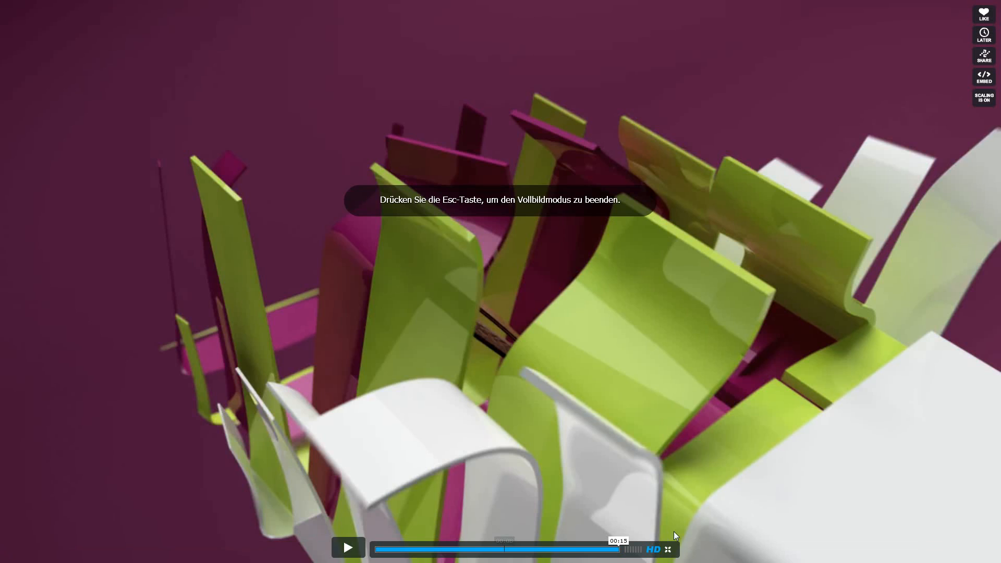
click(348, 546)
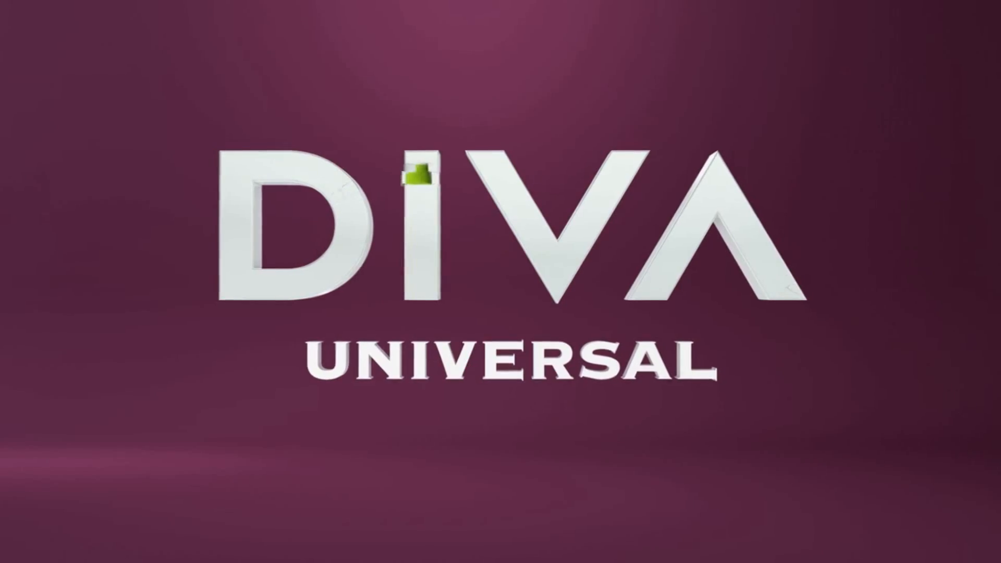
Pause the reference video at 00:10 to examine the peeling strips, leave full screen and return to Cinema 4D
mouse_move(458, 389)
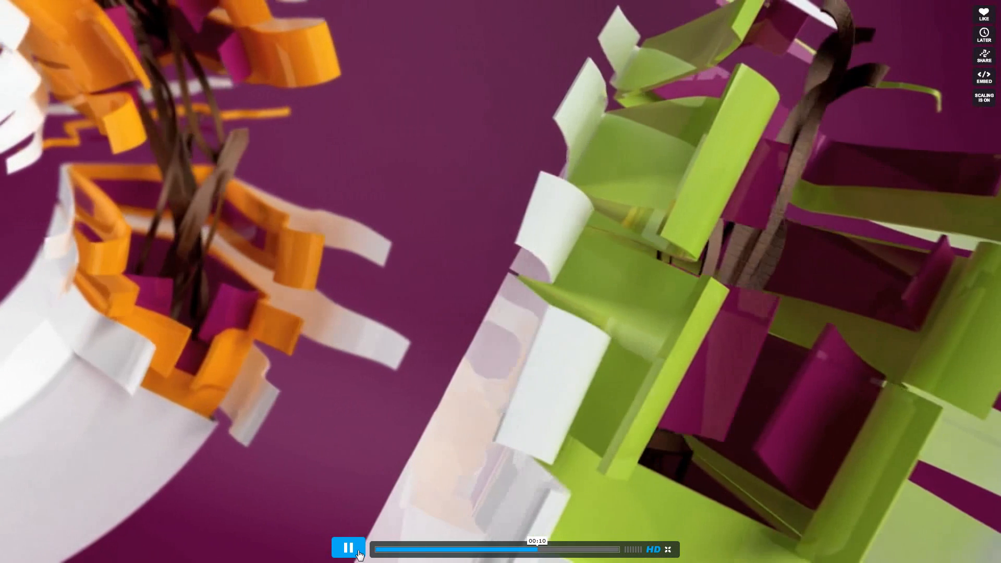
click(406, 477)
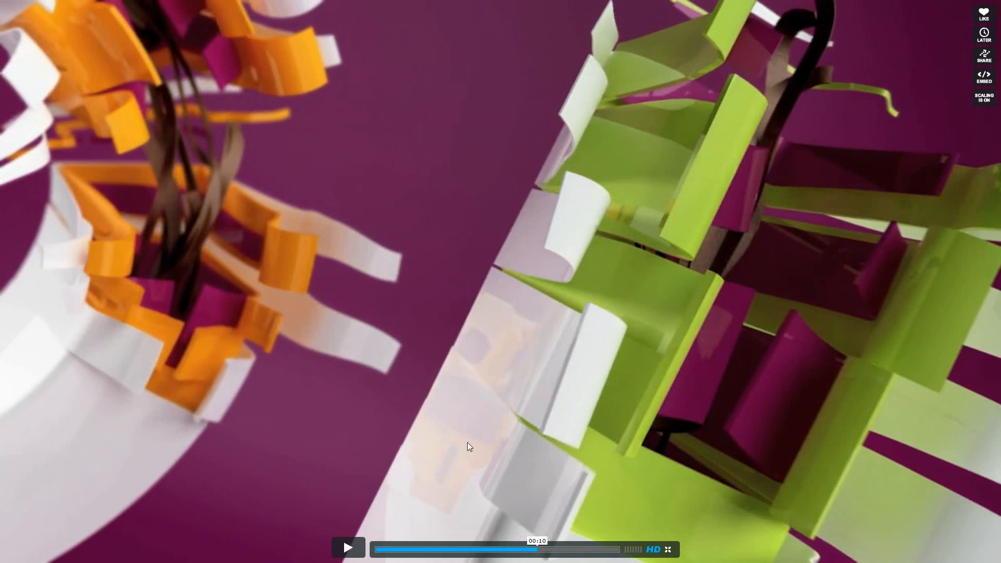
click(669, 550)
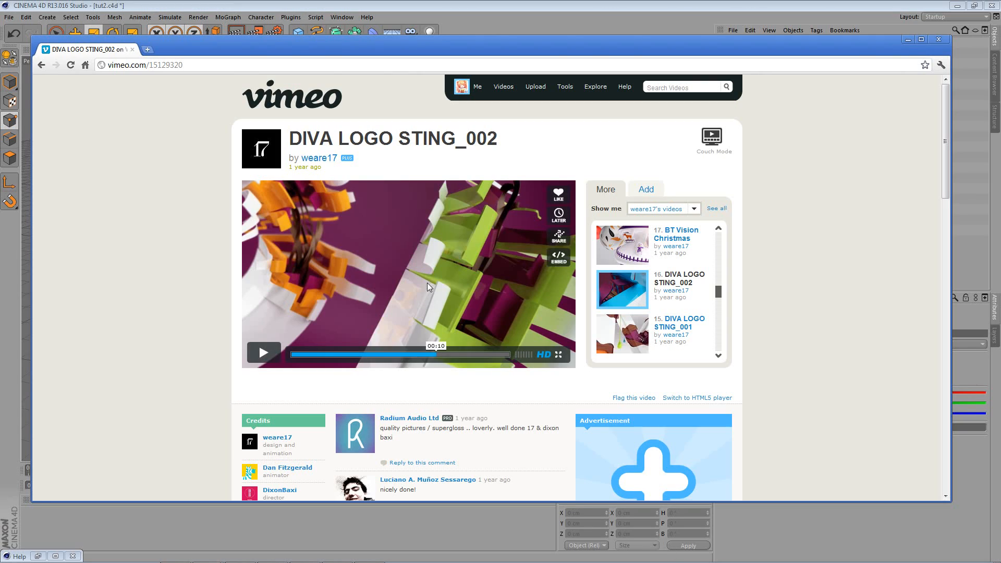
click(907, 41)
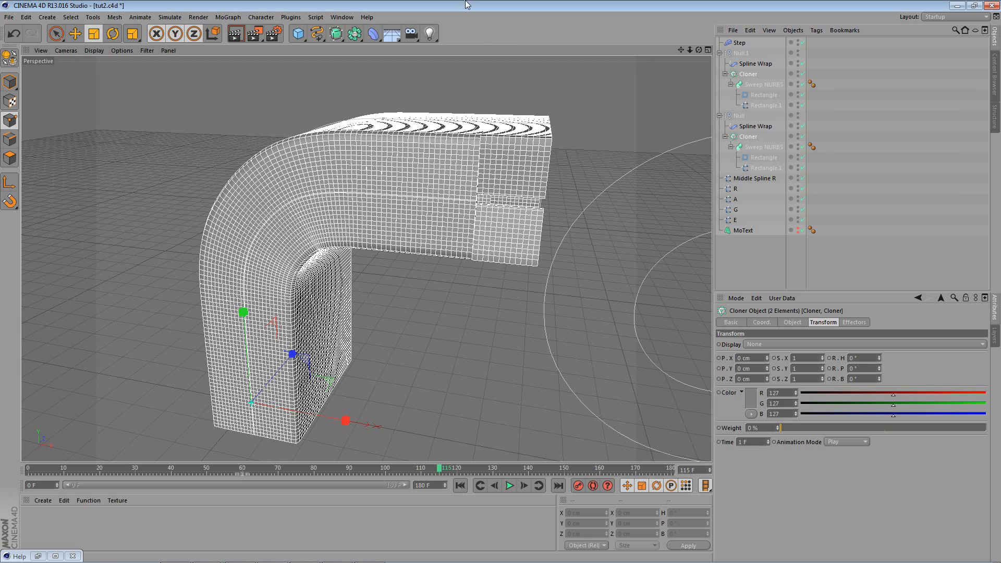
Scrub the animation through to frame 127 and examine the open end of the R beside the next letter outlines
alt+drag(412, 310, 285, 342)
alt+middle_drag(284, 338, 321, 330)
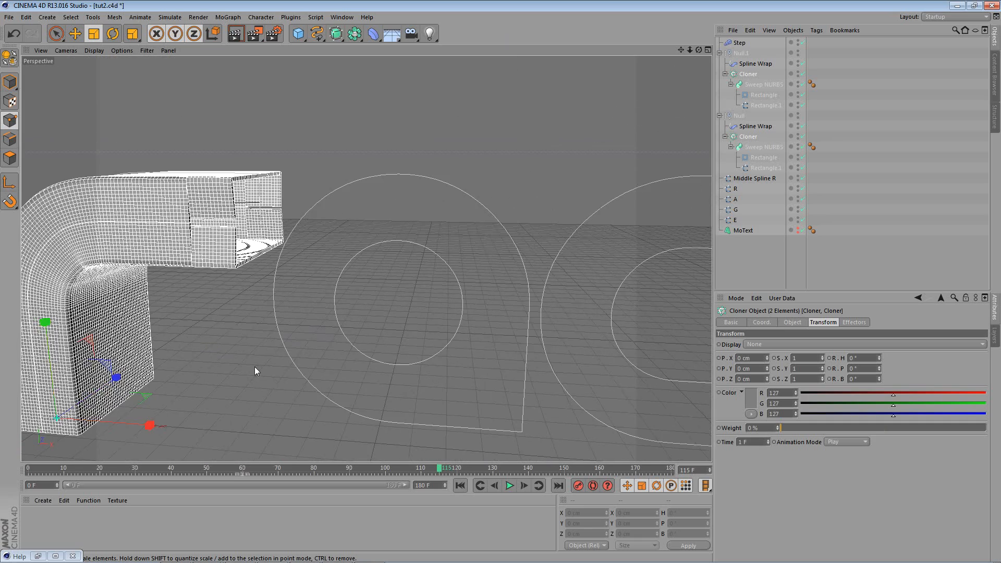
drag(40, 471, 485, 473)
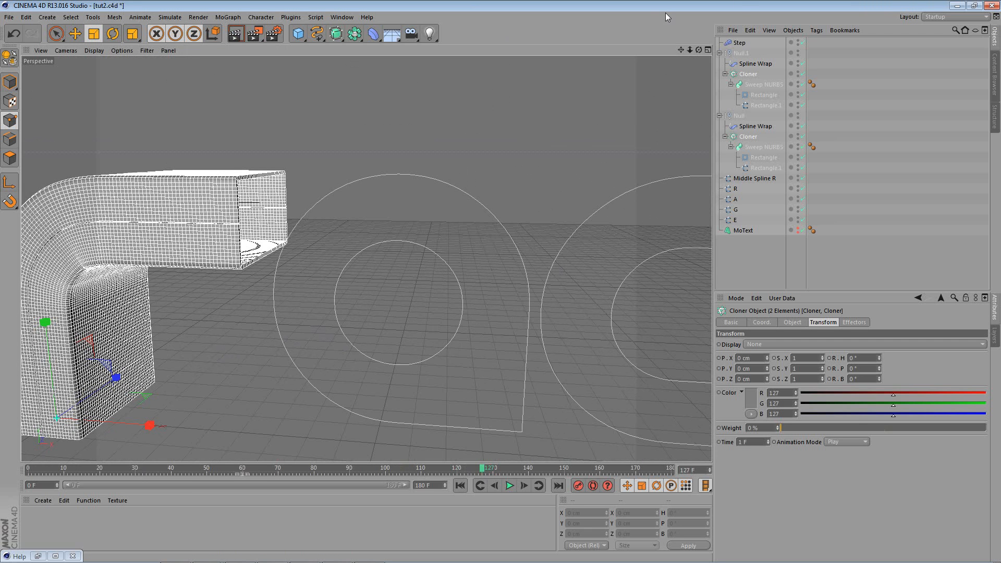
Collapse both null groups and rename Null.1 as R Left and Null as R Right
click(719, 53)
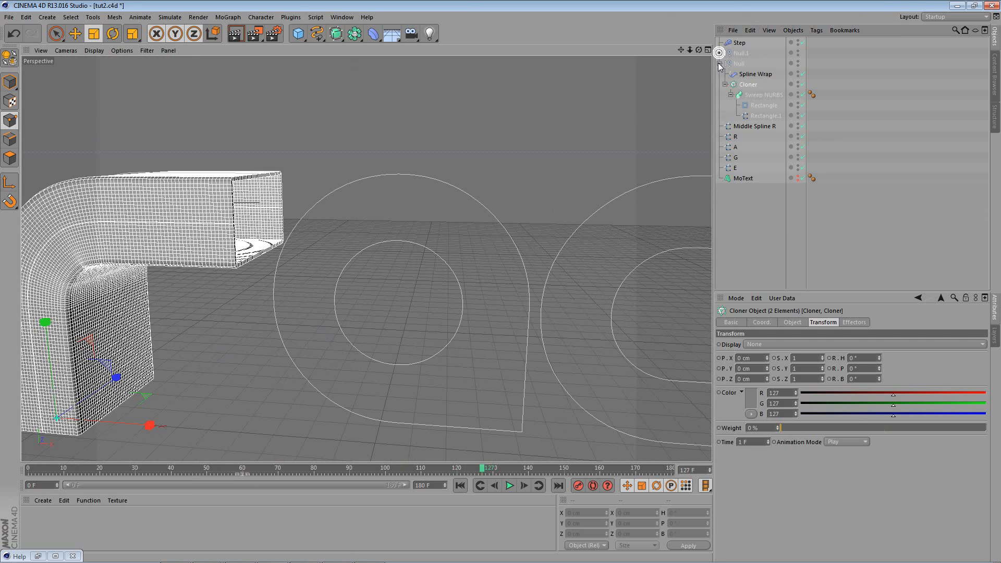
click(719, 63)
click(742, 54)
shift+click(742, 65)
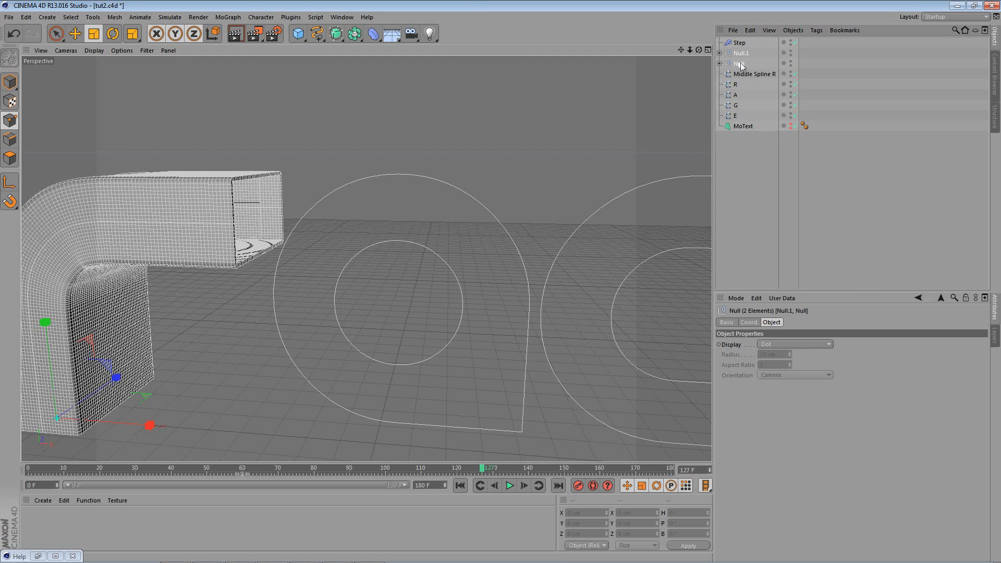
double_click(740, 53)
text(R Lef)
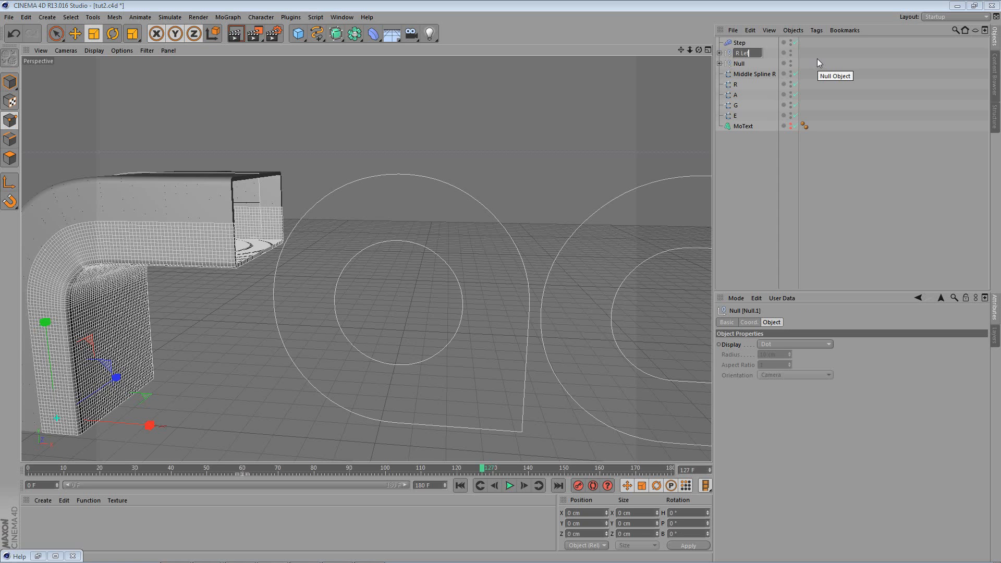
text(t)
key(Return)
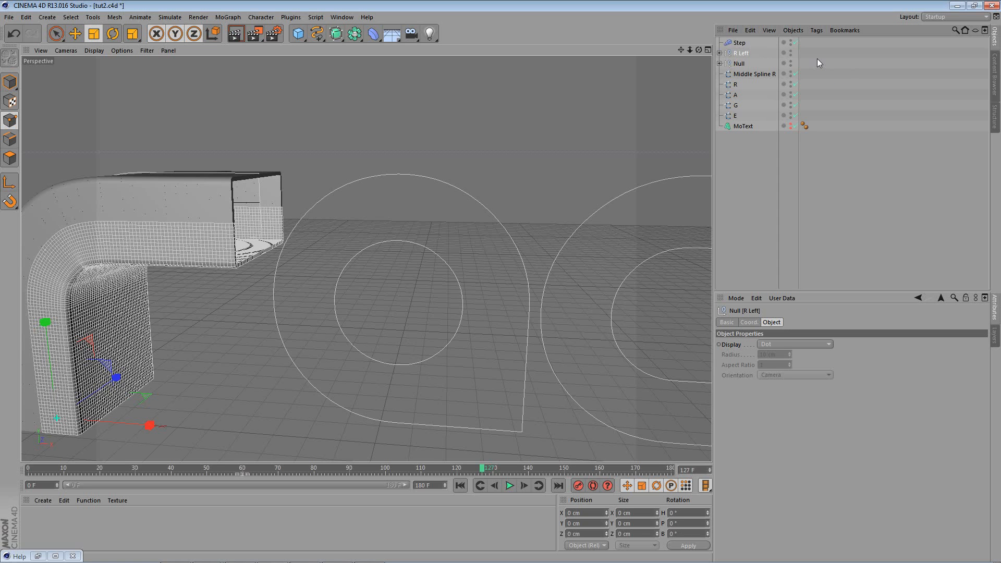
double_click(740, 63)
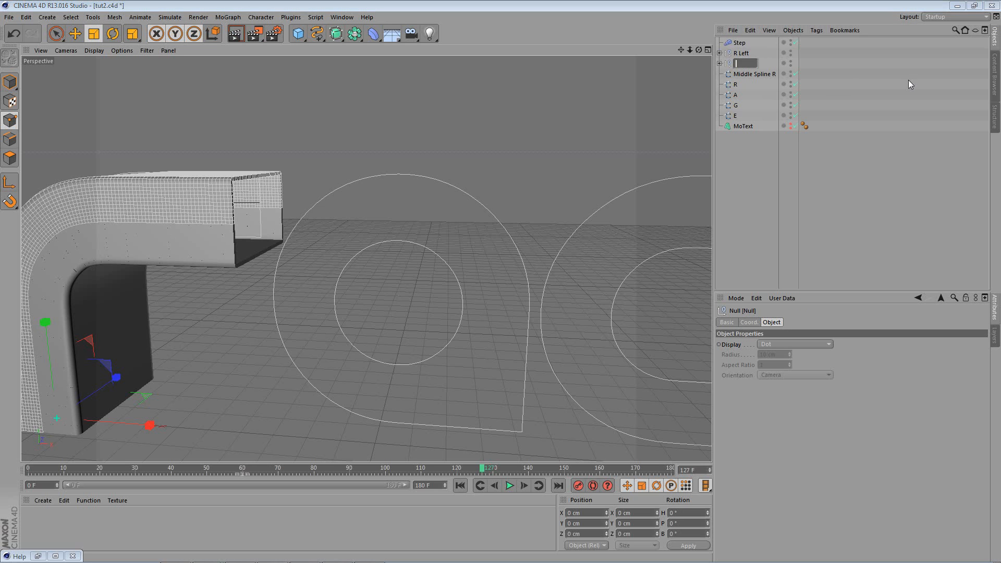
text(R Right)
key(Return)
Group R Left and R Right under a new null and name it R
ctrl+click(743, 53)
click(793, 30)
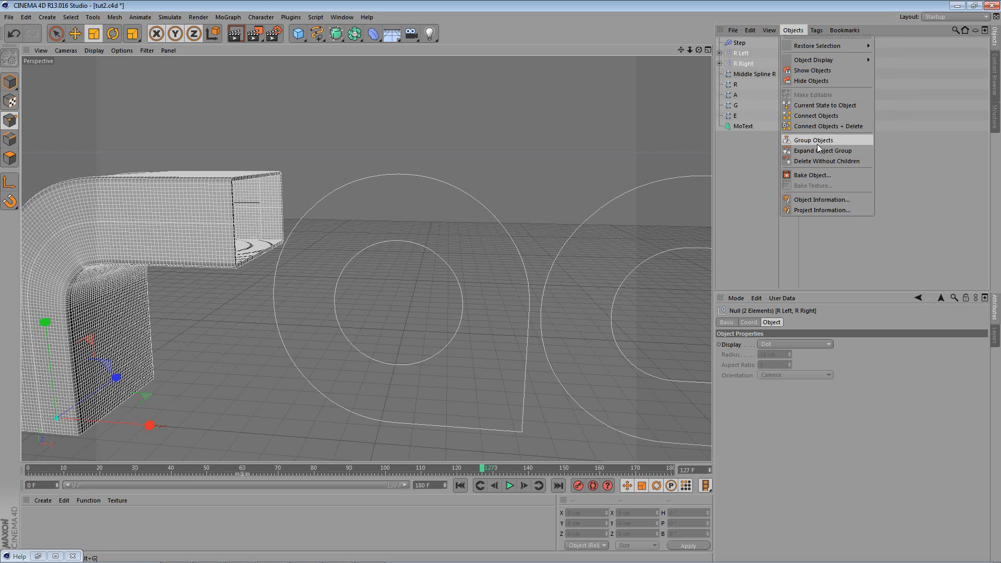
click(811, 140)
double_click(738, 53)
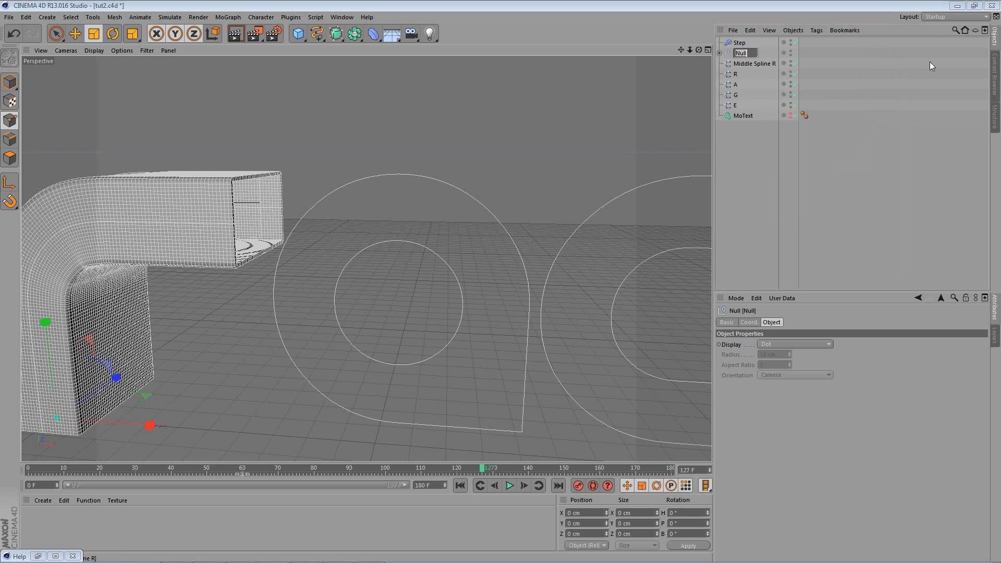
key(Return)
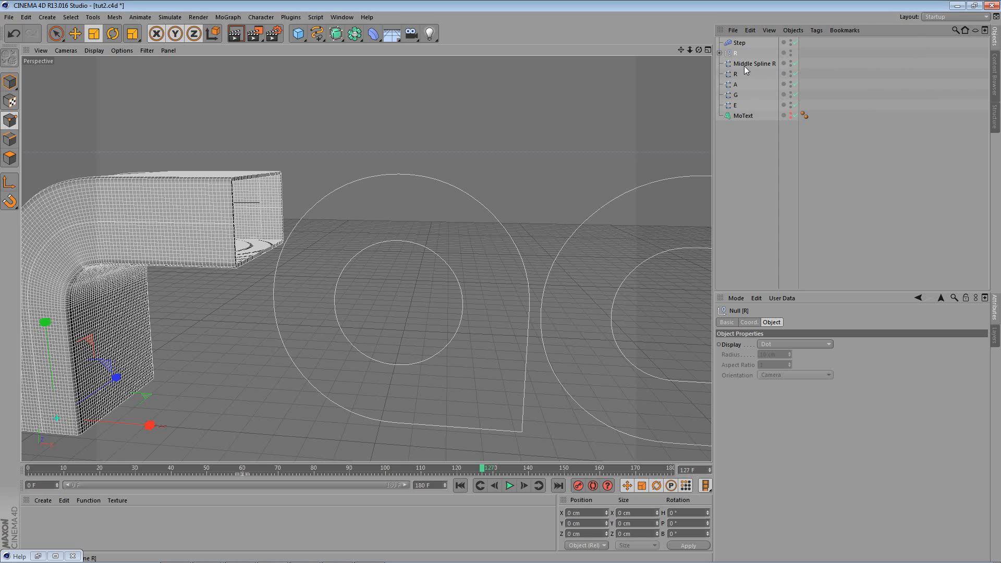
Try to reorder the hierarchy by moving Middle Spline R and placing the Step effector below the R group
drag(751, 64, 734, 53)
alt+drag(372, 261, 395, 266)
mouse_move(741, 44)
mouse_down()
mouse_move(756, 56)
mouse_move(737, 63)
mouse_up()
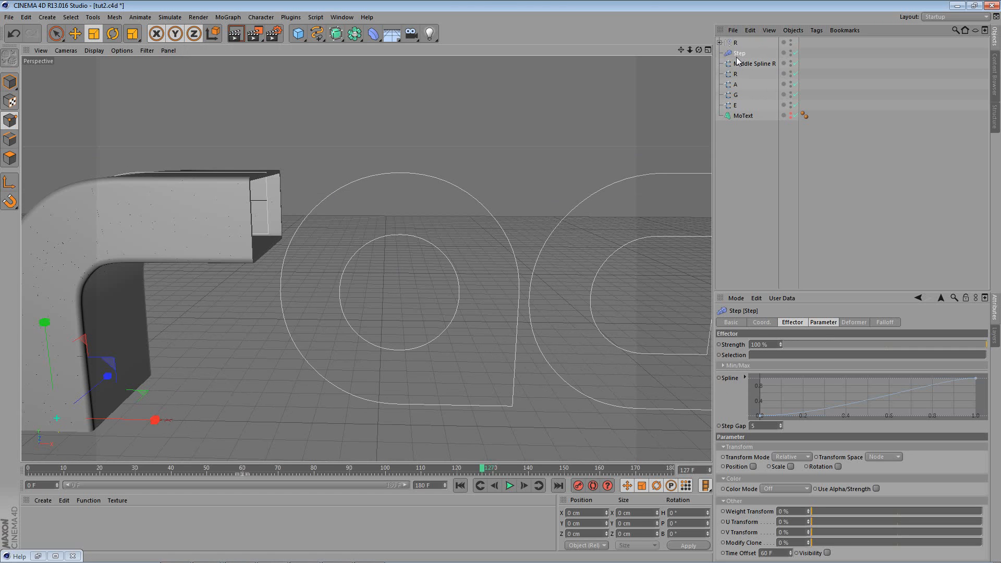
Add a Circle spline in the front view of the letter outlines
click(735, 43)
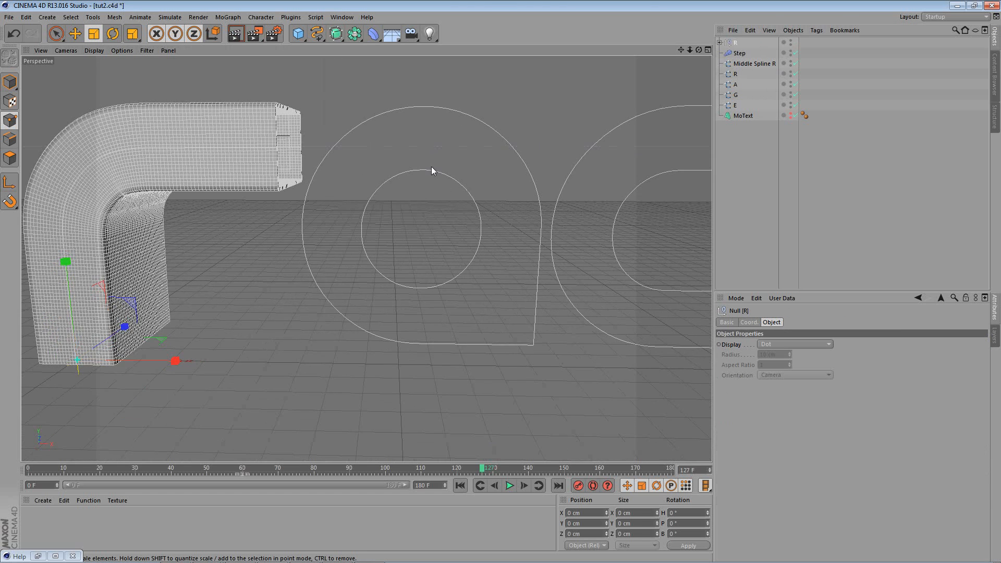
key(F5)
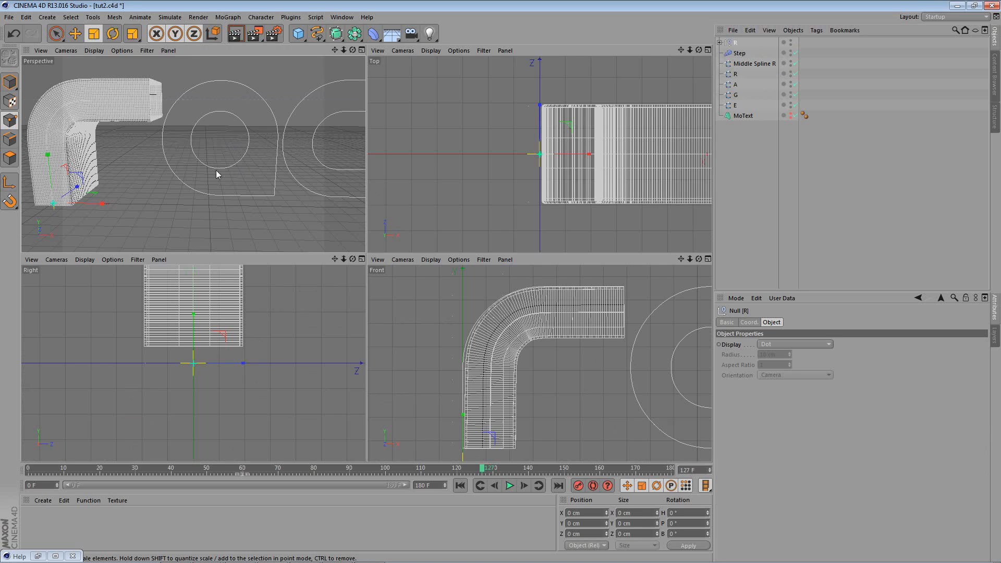
middle_click(559, 337)
scroll(235, 262, up, 3)
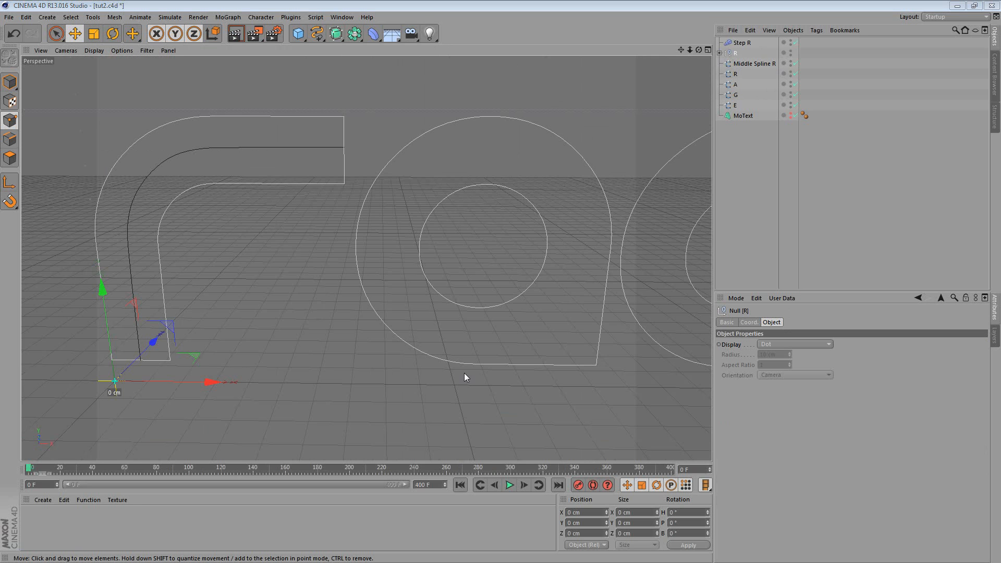
middle_click(373, 215)
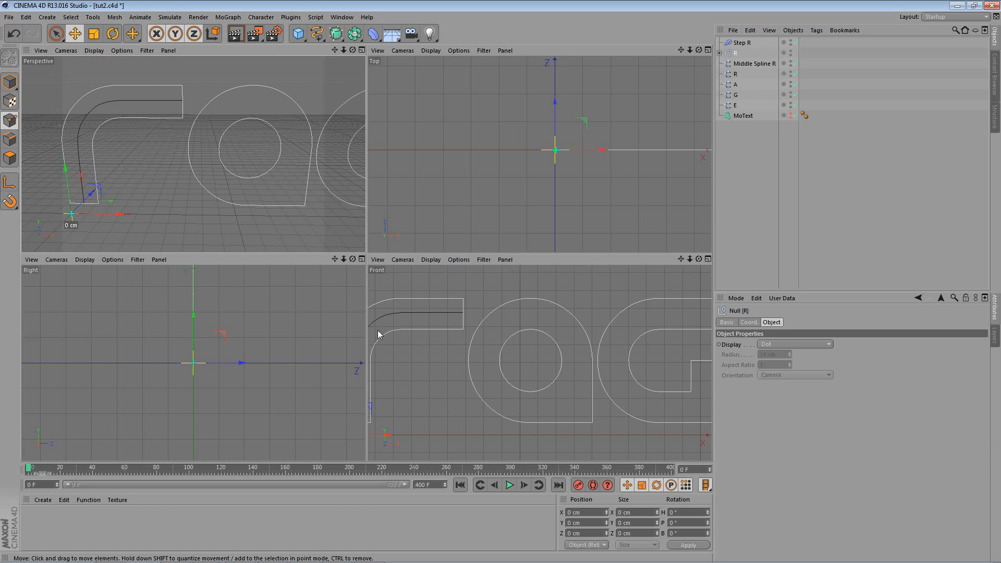
middle_click(470, 295)
scroll(400, 320, down, 3)
scroll(422, 271, up, 5)
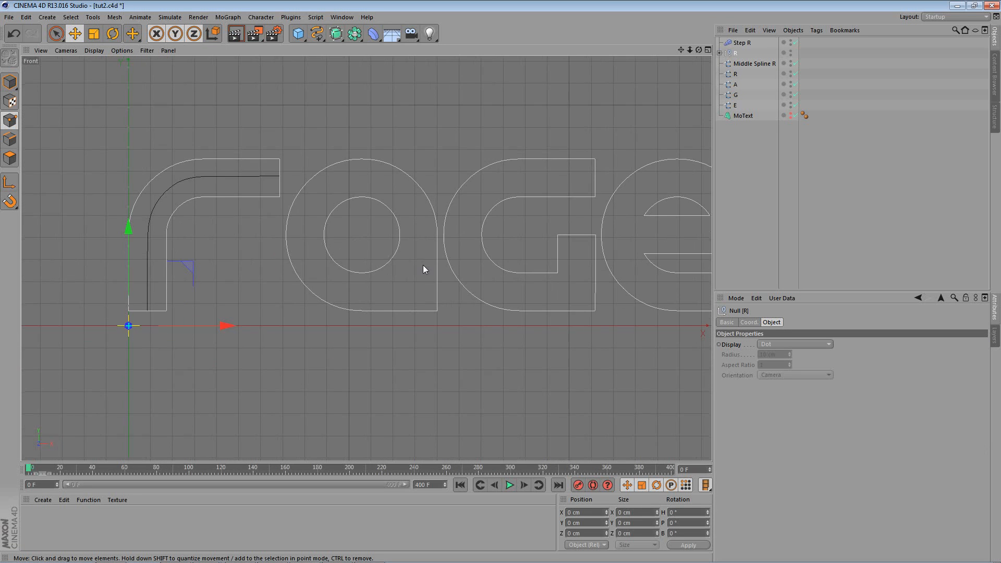
click(316, 34)
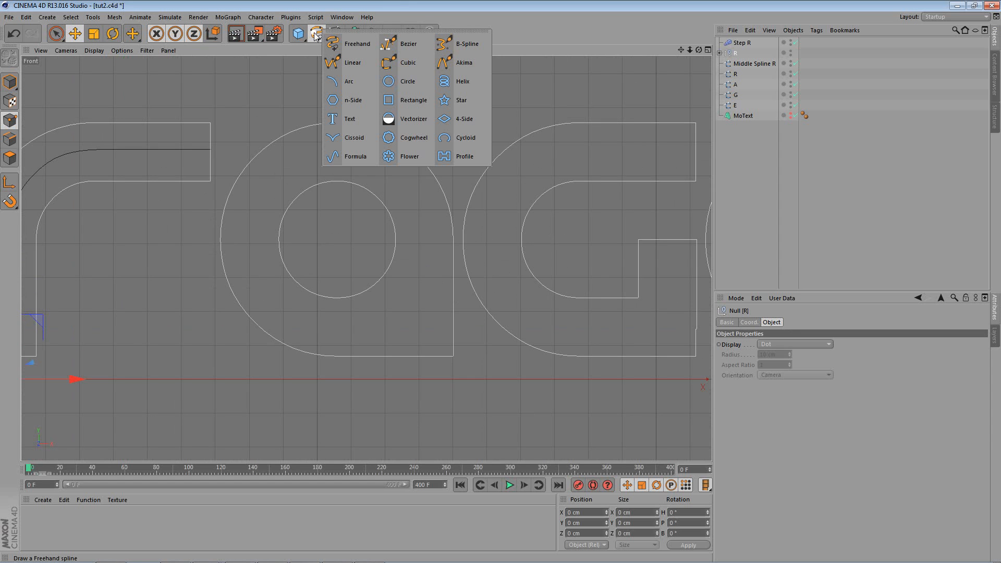
click(417, 83)
Centre the circle inside the A and set its radius to 263 cm so it runs midway between the outlines
scroll(297, 297, down, 1)
scroll(154, 315, down, 1)
drag(89, 373, 348, 373)
drag(275, 267, 323, 154)
mouse_move(382, 254)
mouse_down()
mouse_move(394, 255)
mouse_move(386, 259)
mouse_up()
drag(290, 157, 298, 162)
scroll(313, 250, up, 4)
drag(379, 269, 378, 270)
drag(808, 363, 821, 355)
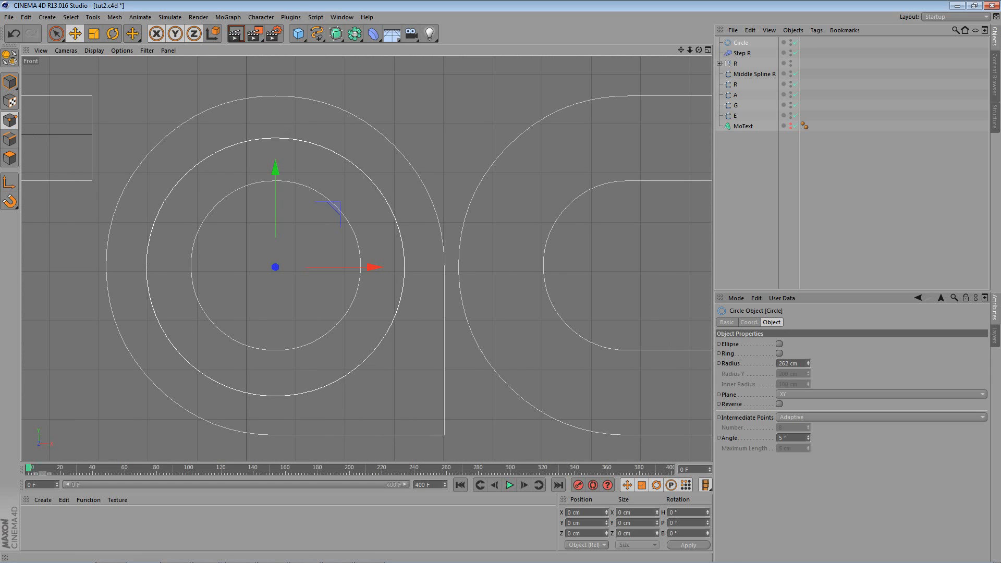
alt+middle_drag(443, 303, 465, 327)
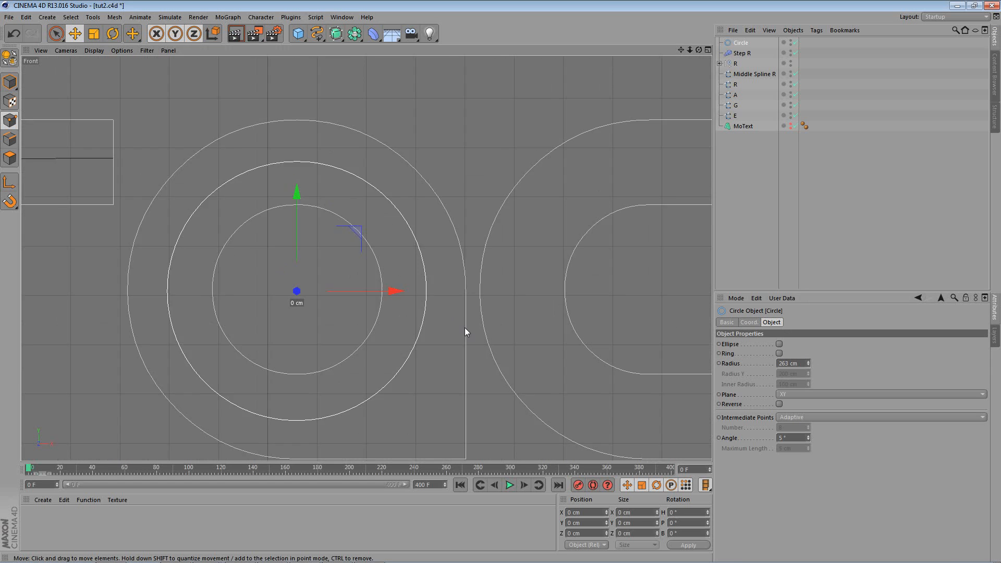
Make the circle editable and create a new point on its lower-right arc
key(c)
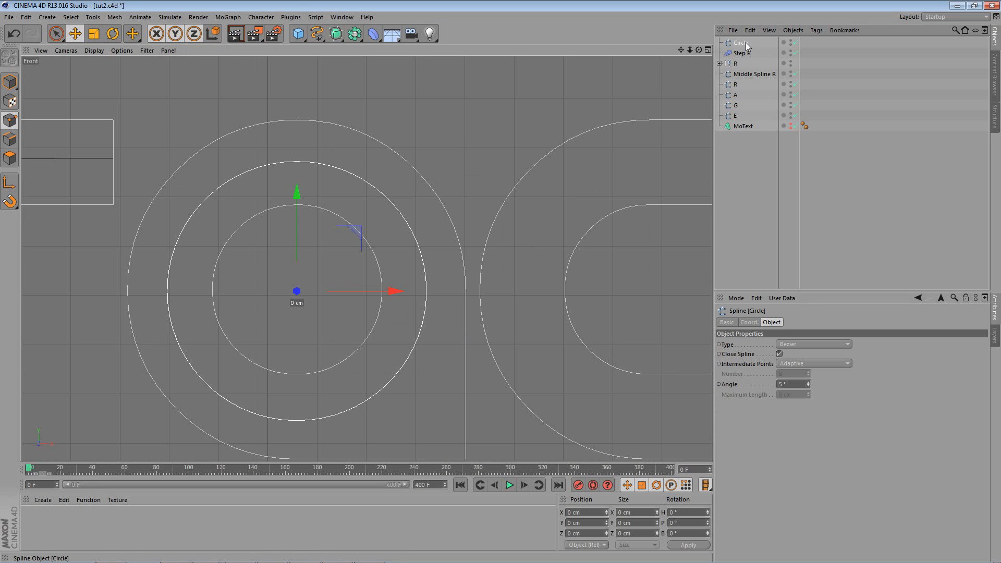
alt+middle_drag(320, 278, 373, 255)
scroll(372, 255, up, 2)
right_click(422, 226)
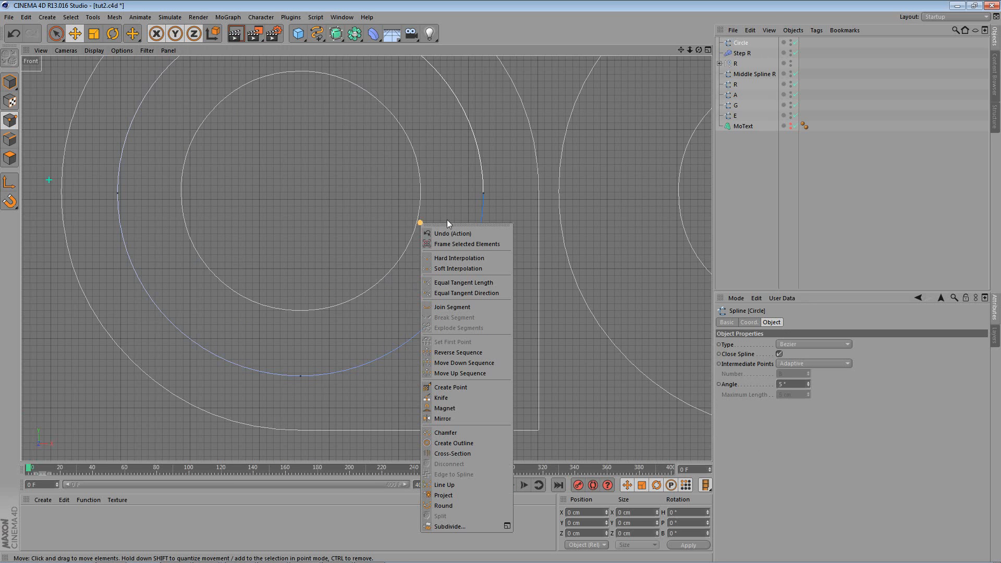
click(456, 383)
click(432, 325)
click(75, 40)
Move the new spline point outward toward the A's square corner and adjust the lower-right curve to follow the letter's shape
alt+middle_drag(346, 227, 195, 211)
drag(279, 260, 284, 290)
drag(350, 330, 379, 338)
scroll(298, 275, down, 3)
scroll(248, 229, down, 2)
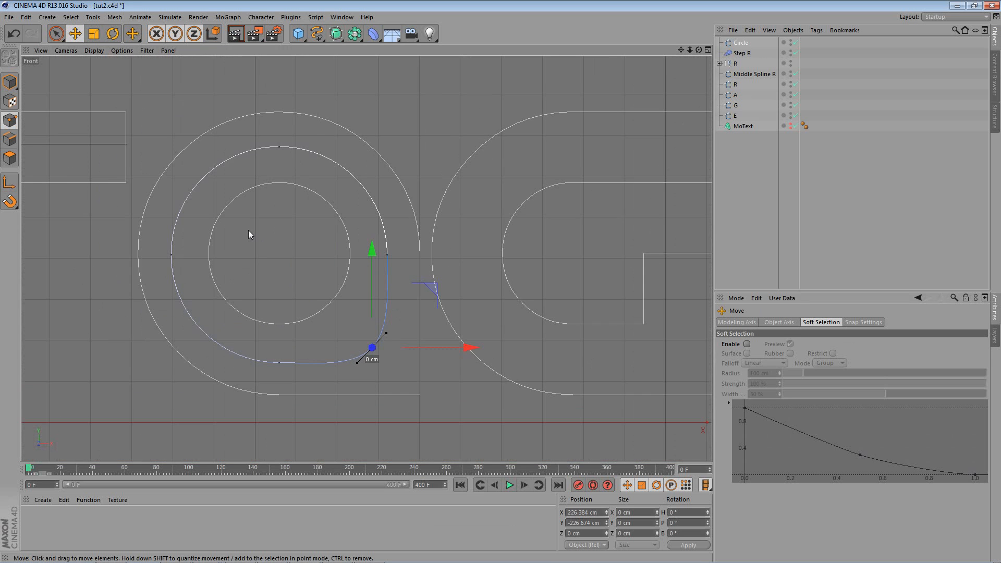
middle_click(248, 229)
middle_click(214, 176)
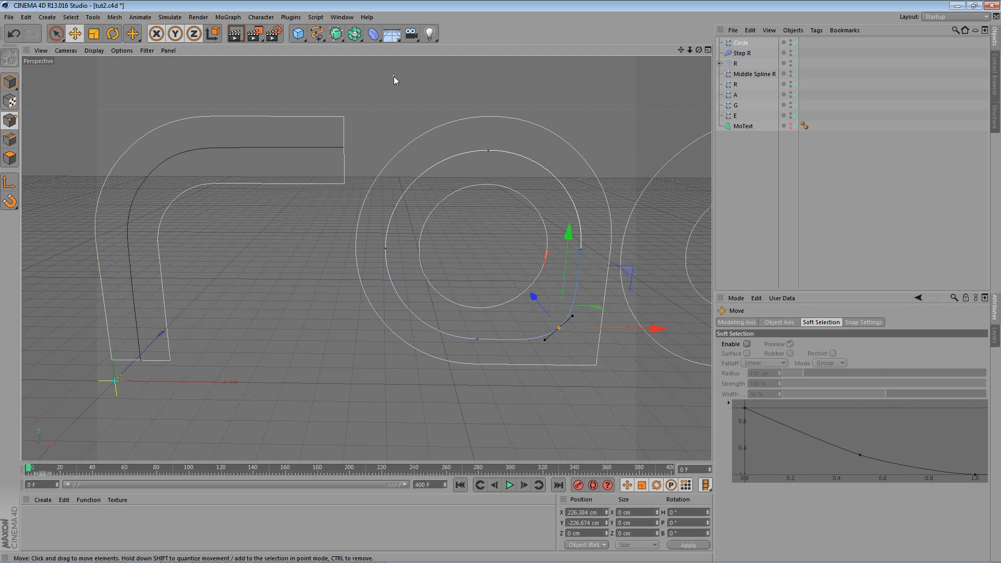
alt+middle_drag(466, 137, 289, 174)
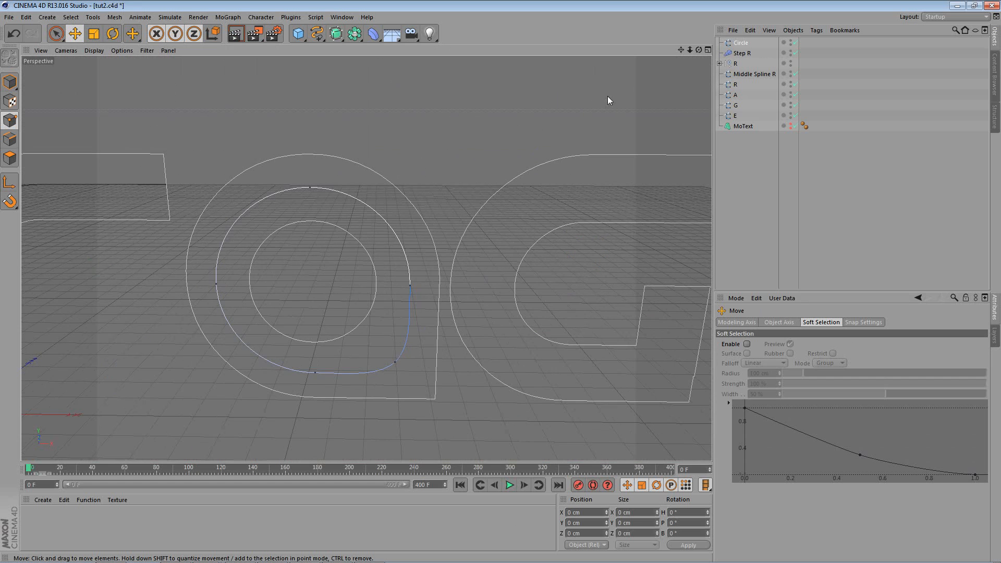
Expand the R group, select both Cloners and scrub to frame 138 to examine the base of the R
click(736, 63)
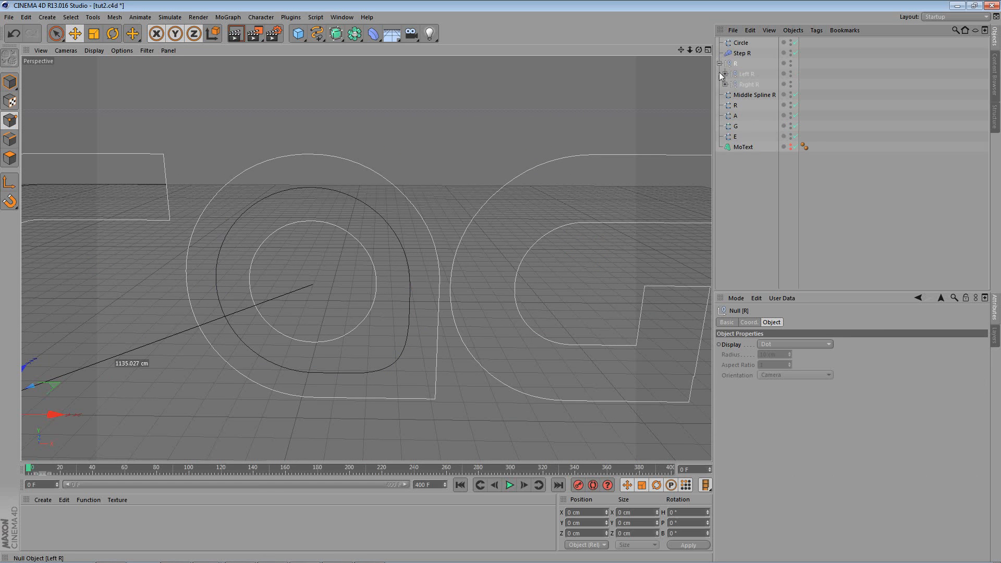
click(719, 63)
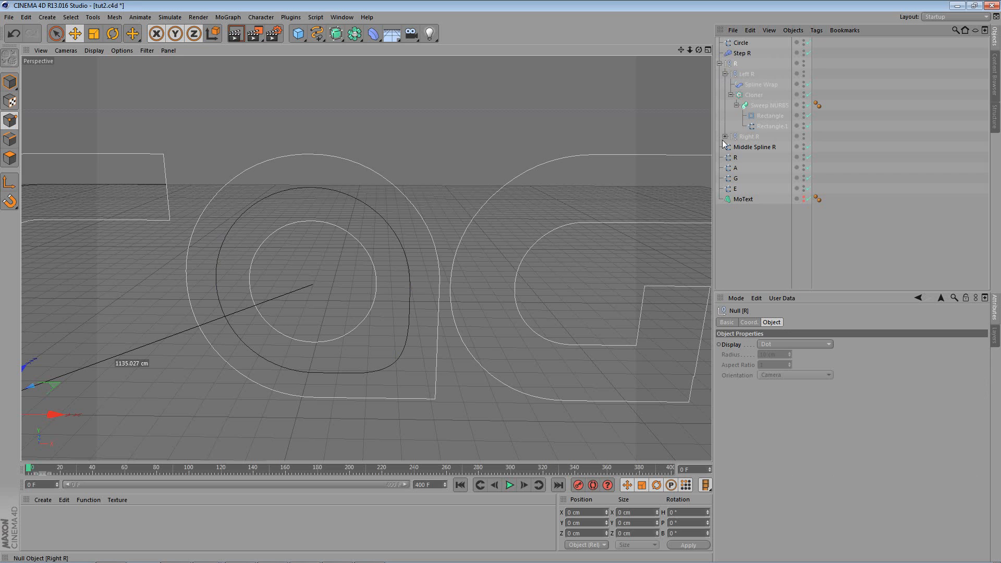
click(724, 136)
click(754, 94)
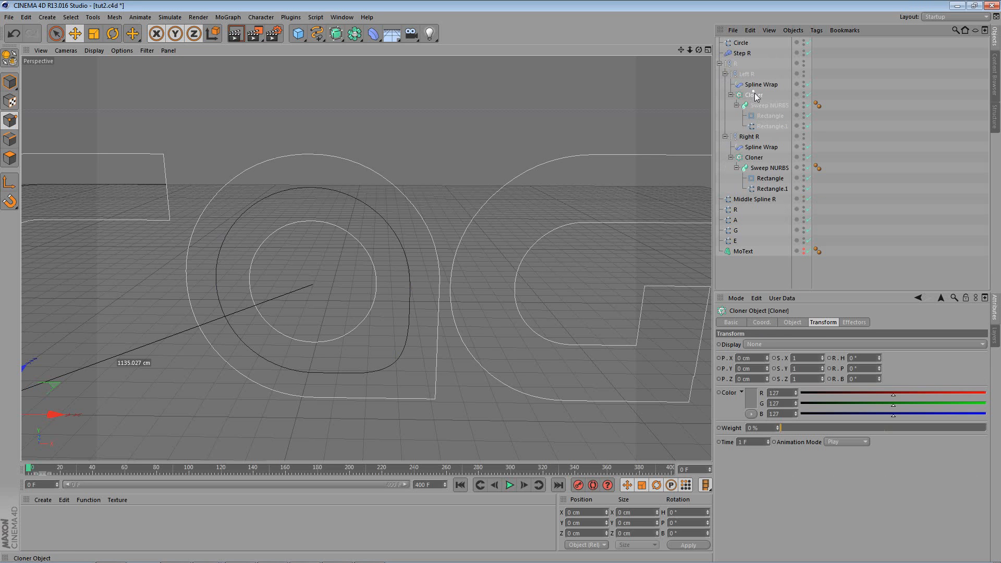
ctrl+click(756, 157)
alt+drag(488, 224, 449, 195)
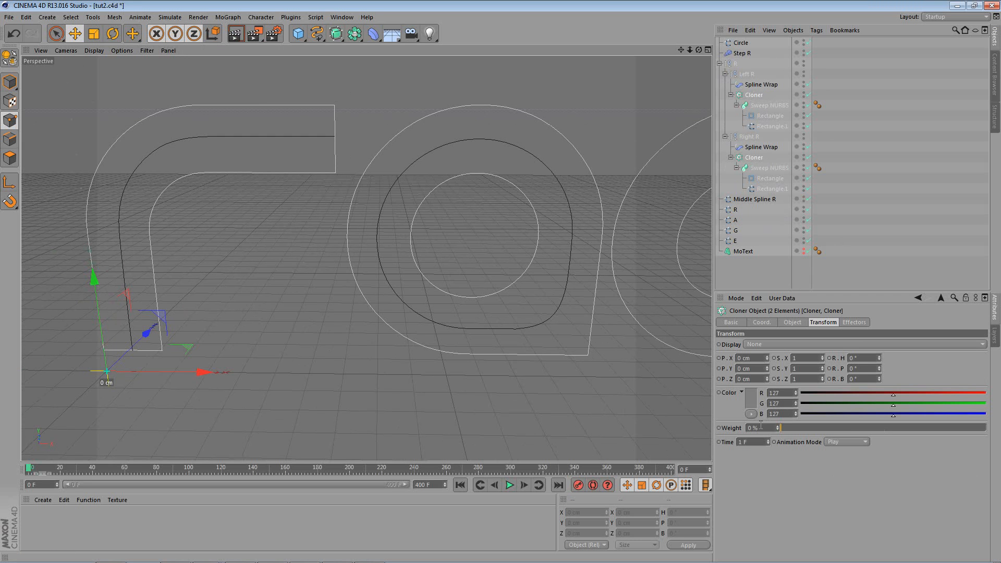
alt+drag(481, 323, 467, 295)
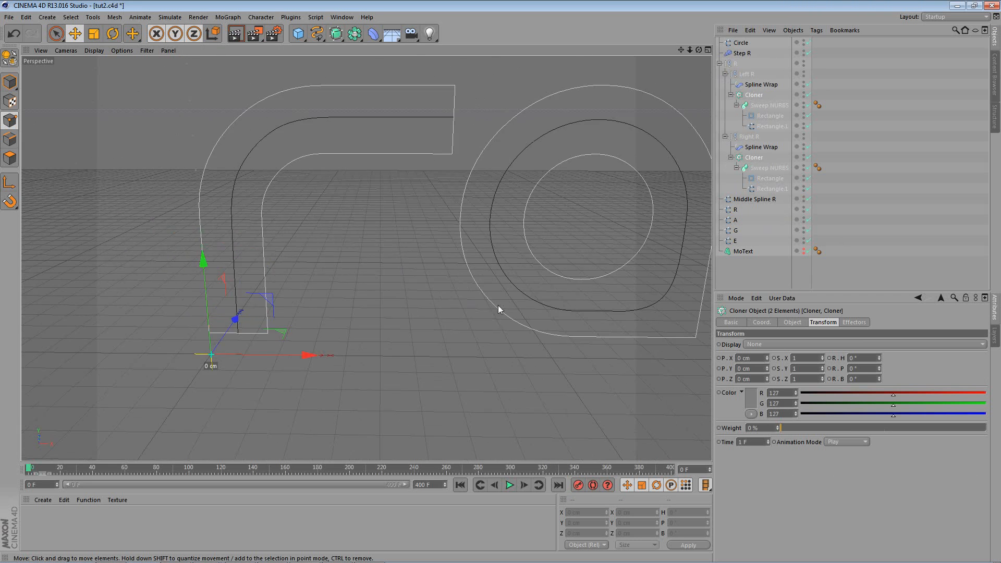
scroll(313, 327, up, 4)
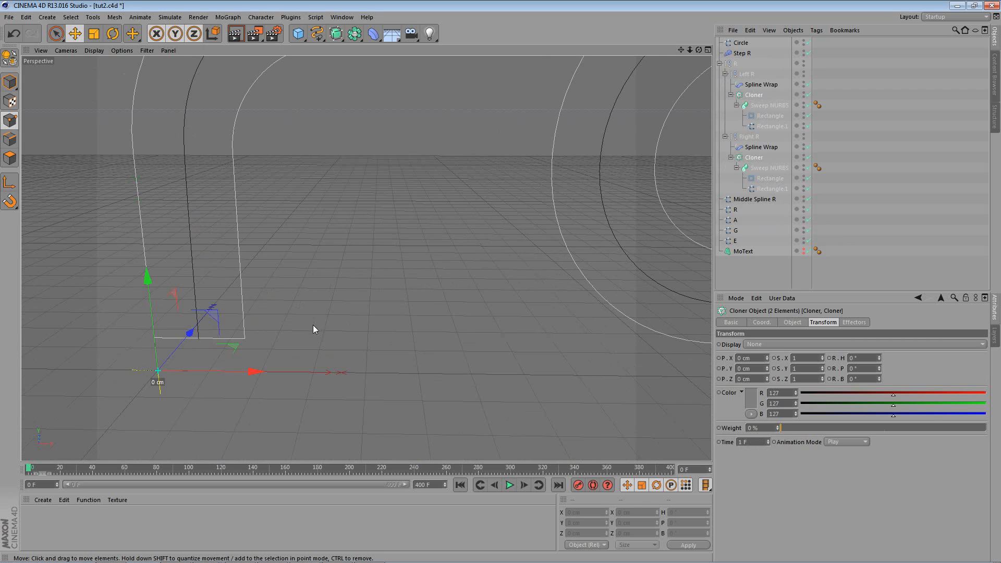
drag(30, 473, 249, 475)
scroll(351, 363, up, 2)
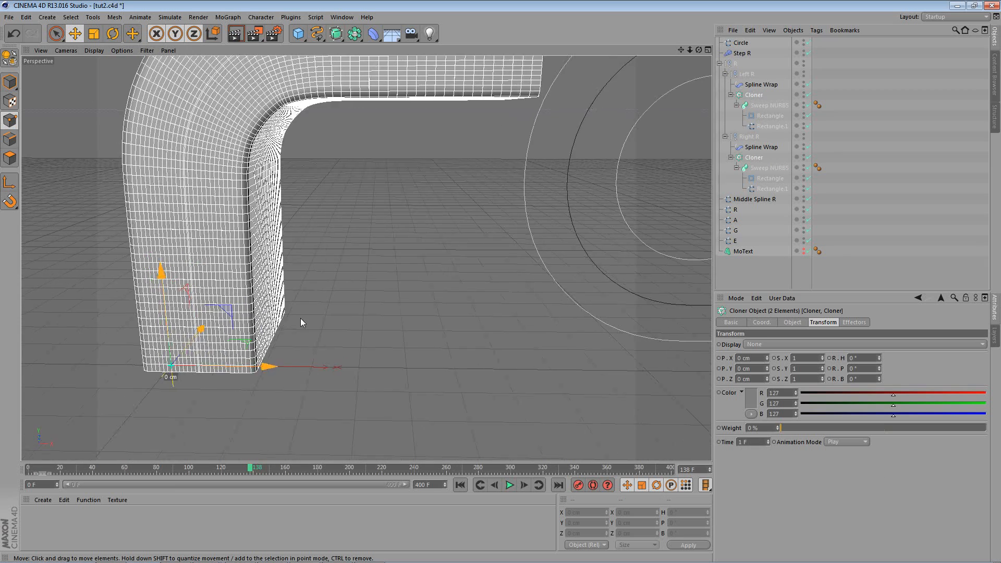
Set the transform time of both R Cloners to 0 F and scrub the animation to frame 180
alt+drag(286, 316, 362, 346)
scroll(362, 347, up, 3)
click(767, 444)
scroll(292, 341, down, 3)
scroll(291, 359, up, 2)
drag(47, 471, 317, 471)
scroll(373, 359, down, 2)
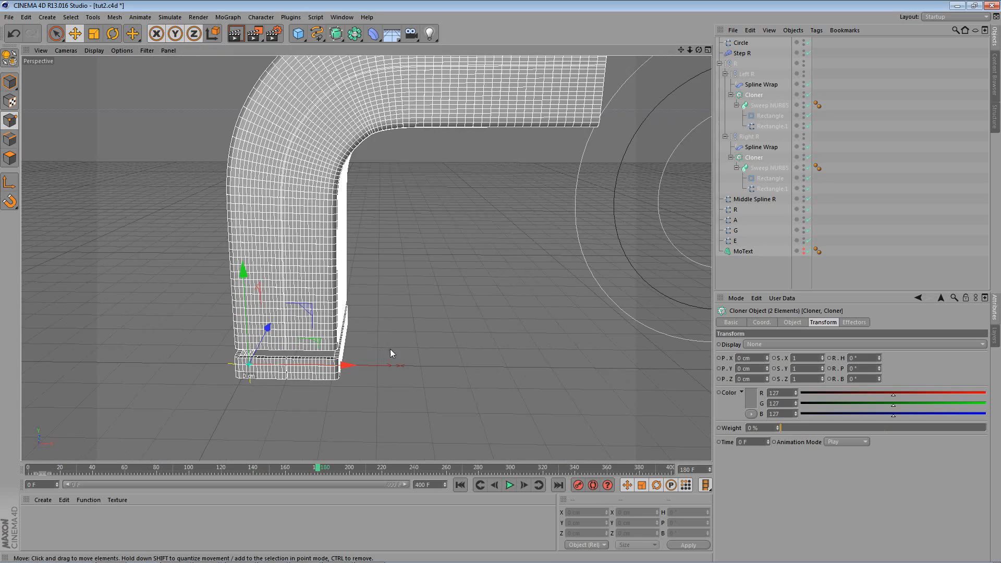
Scrub to frame 135 and render the view to examine the clones at the base of the R
alt+drag(389, 348, 357, 355)
scroll(353, 358, up, 4)
mouse_move(193, 356)
alt+mouse_down()
mouse_move(395, 356)
mouse_move(396, 325)
mouse_move(309, 342)
alt+mouse_up()
drag(28, 471, 245, 471)
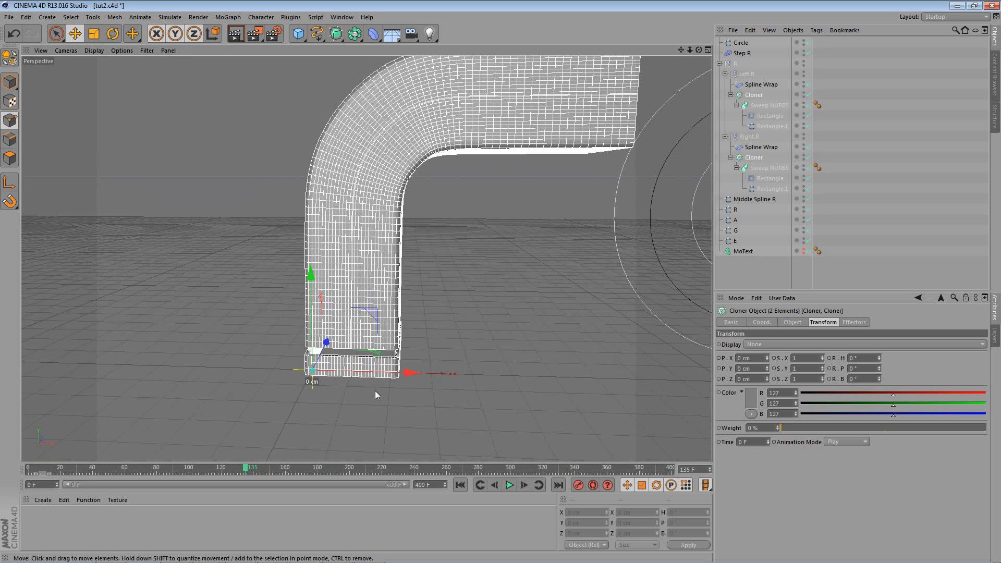
click(235, 33)
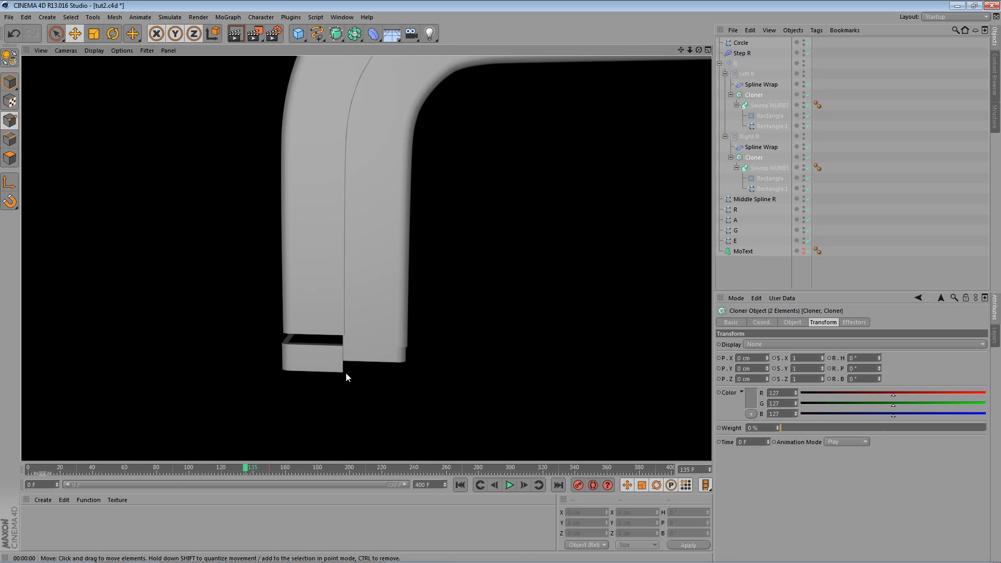
alt+middle_drag(481, 331, 437, 336)
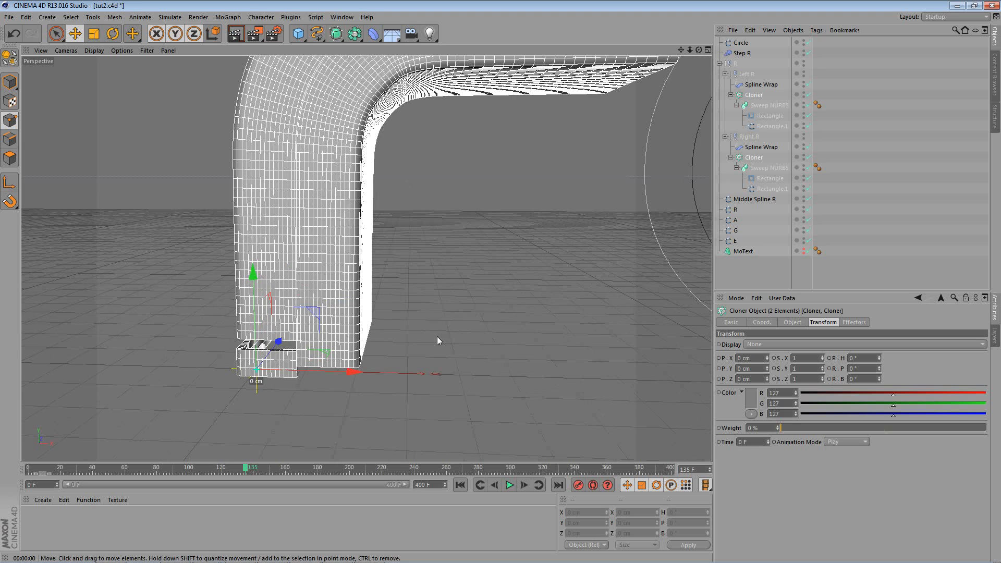
Set the transform time of both R Cloners back to 1 F, scrub to frame 130 and render the view
click(768, 440)
drag(47, 472, 237, 472)
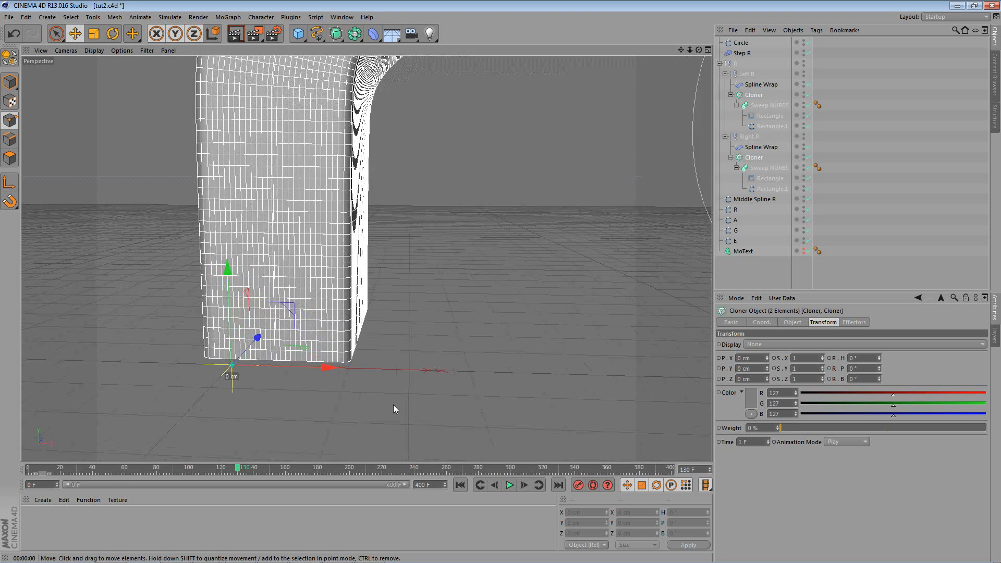
alt+middle_drag(423, 321, 385, 336)
scroll(386, 336, down, 3)
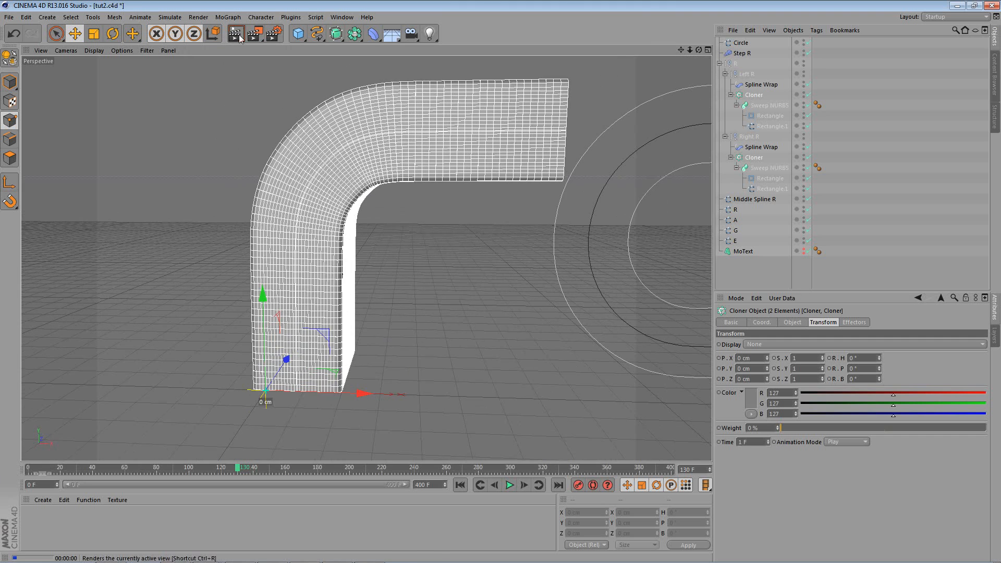
click(235, 34)
alt+middle_drag(489, 296, 479, 195)
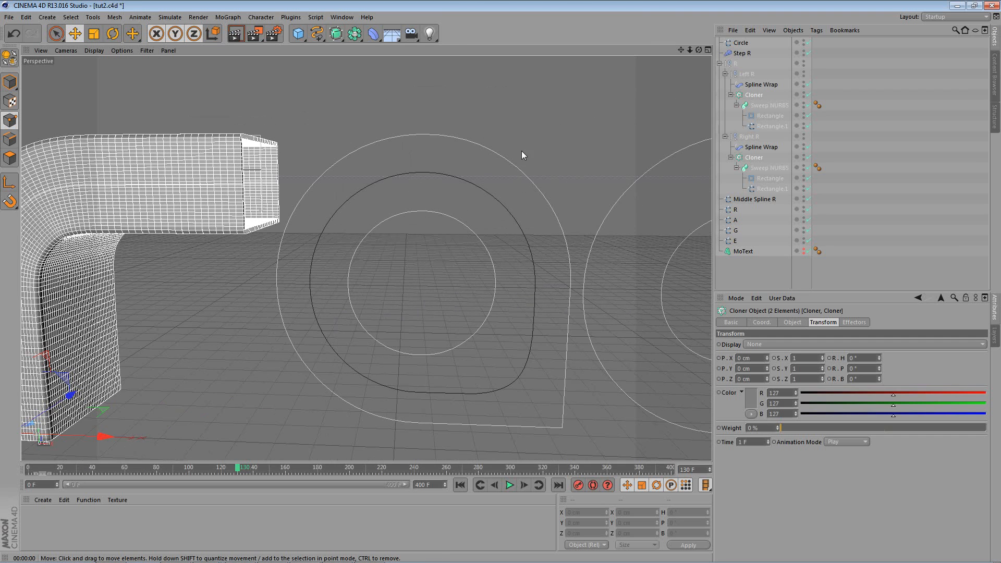
Duplicate the collapsed R null group and rename the copy as A
click(719, 63)
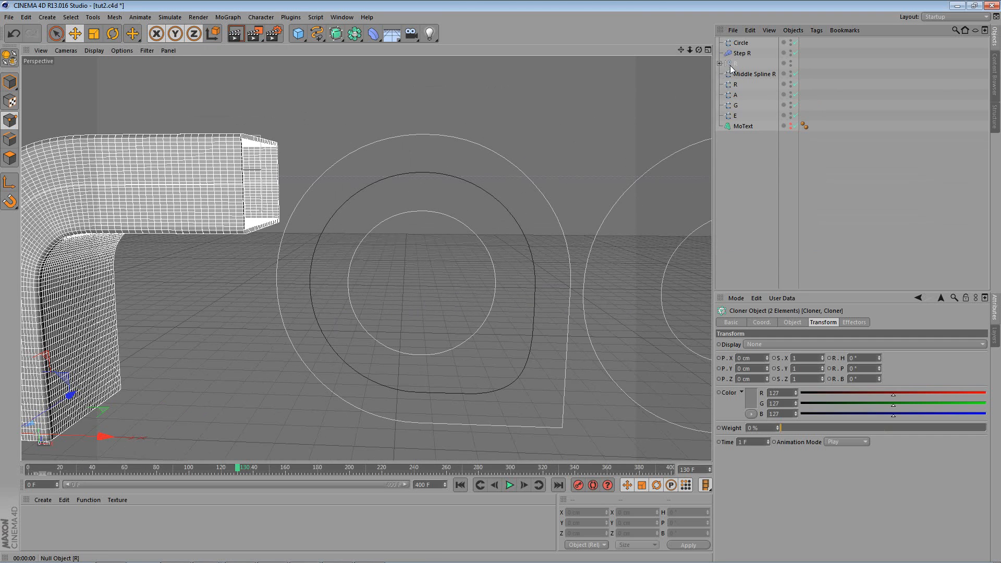
click(743, 64)
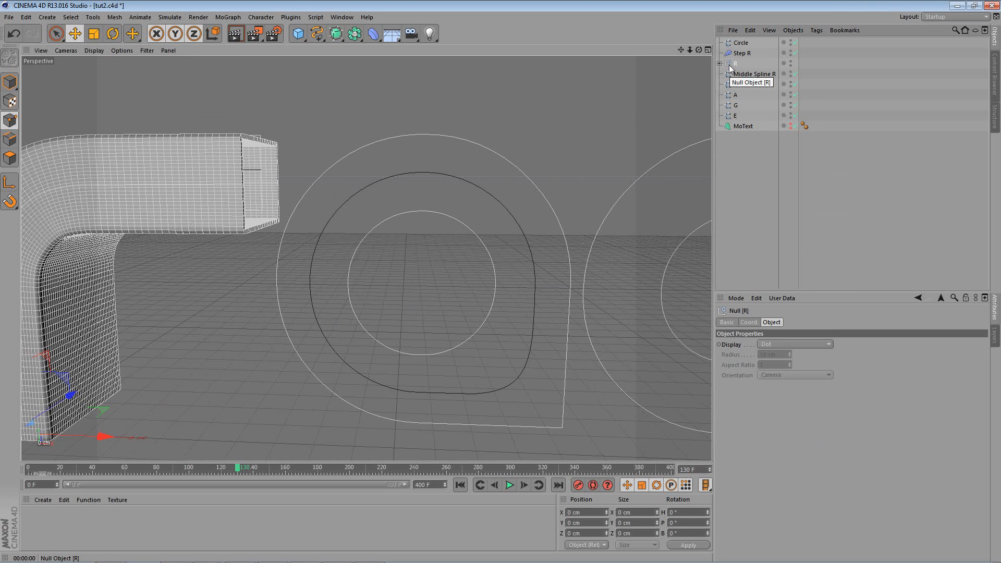
mouse_move(731, 68)
mouse_down()
mouse_move(745, 62)
mouse_move(736, 63)
mouse_up()
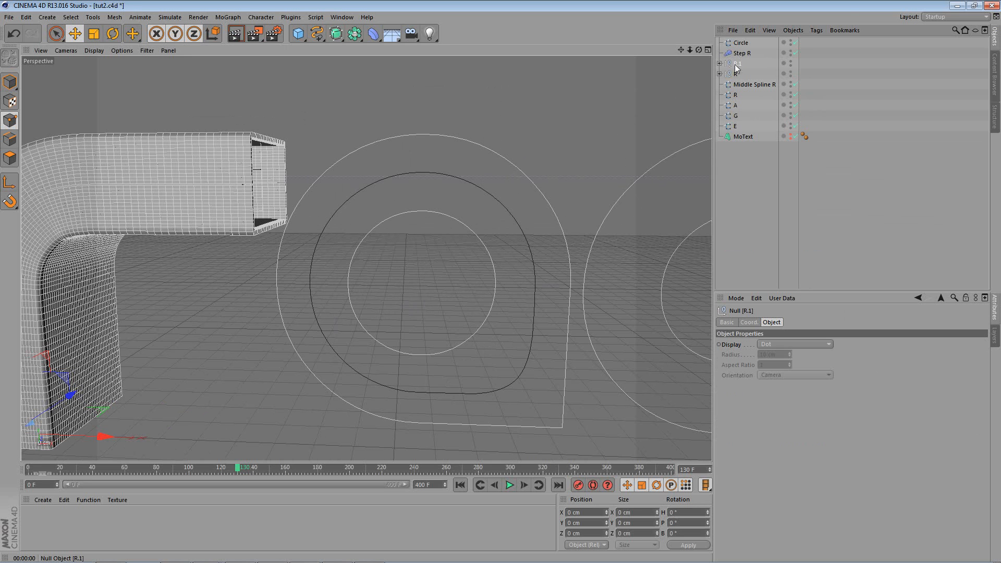
double_click(738, 64)
text(A)
key(Return)
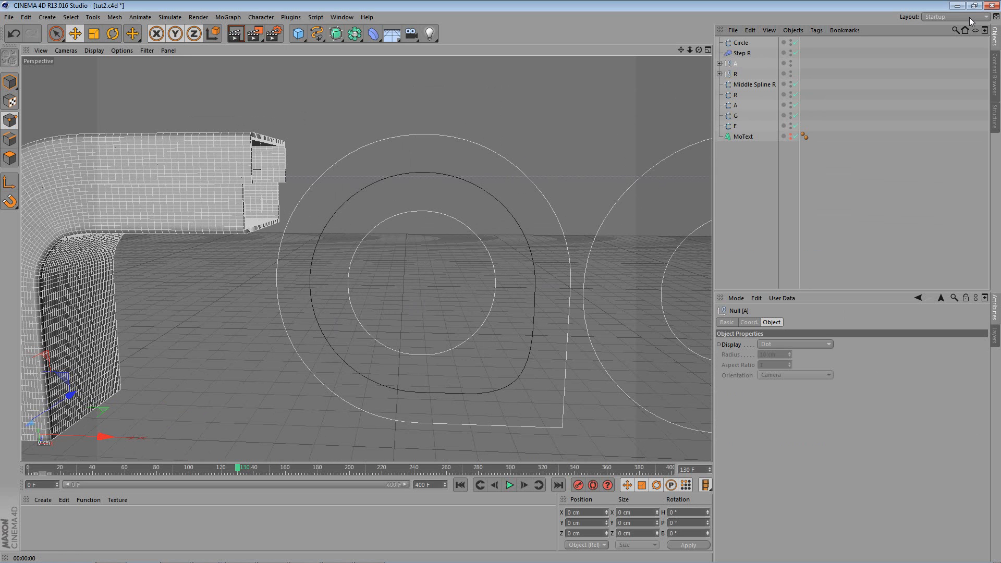
Rename the two nulls inside the A group as Left A and Right A
click(720, 63)
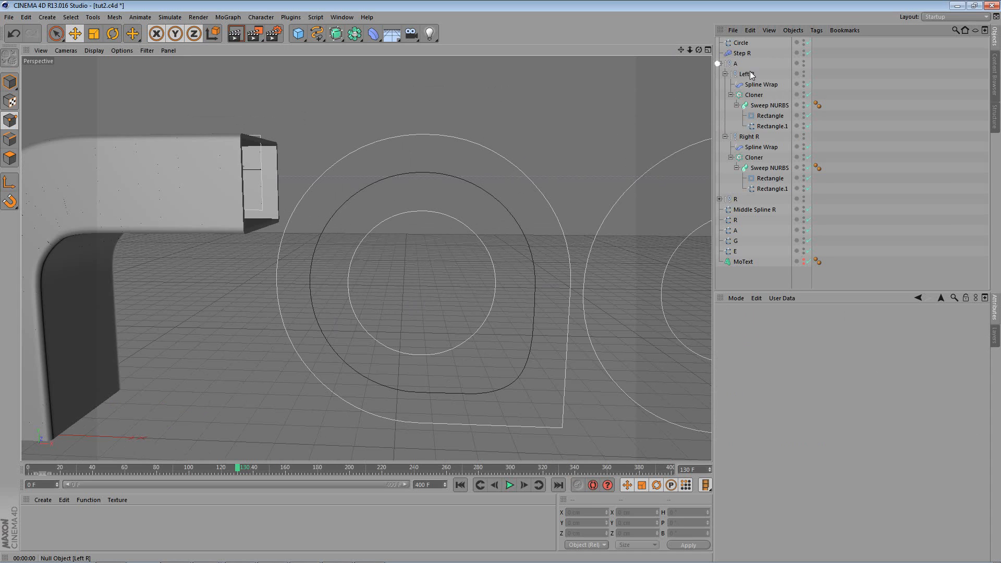
click(750, 74)
double_click(750, 74)
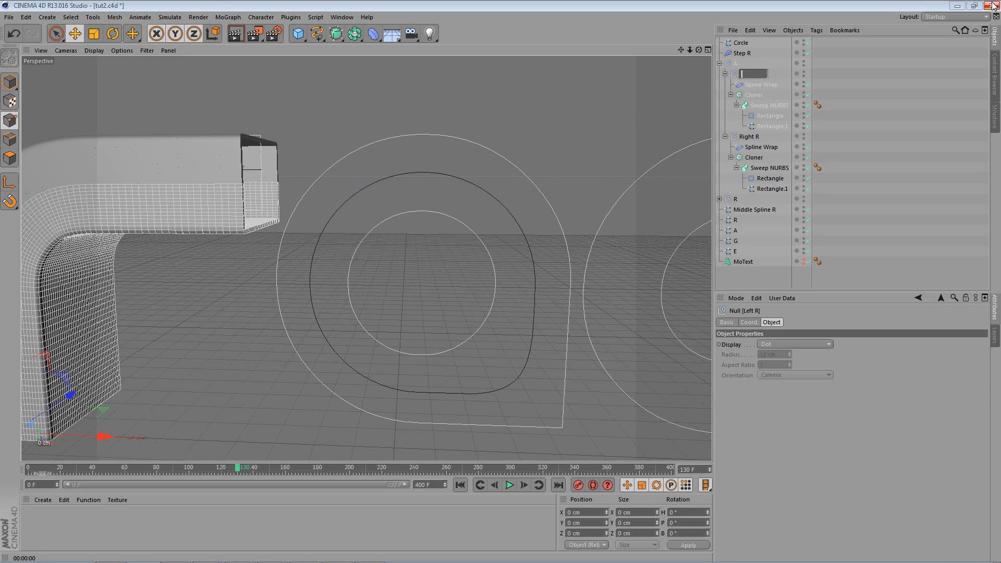
text(Left A)
key(Return)
double_click(750, 137)
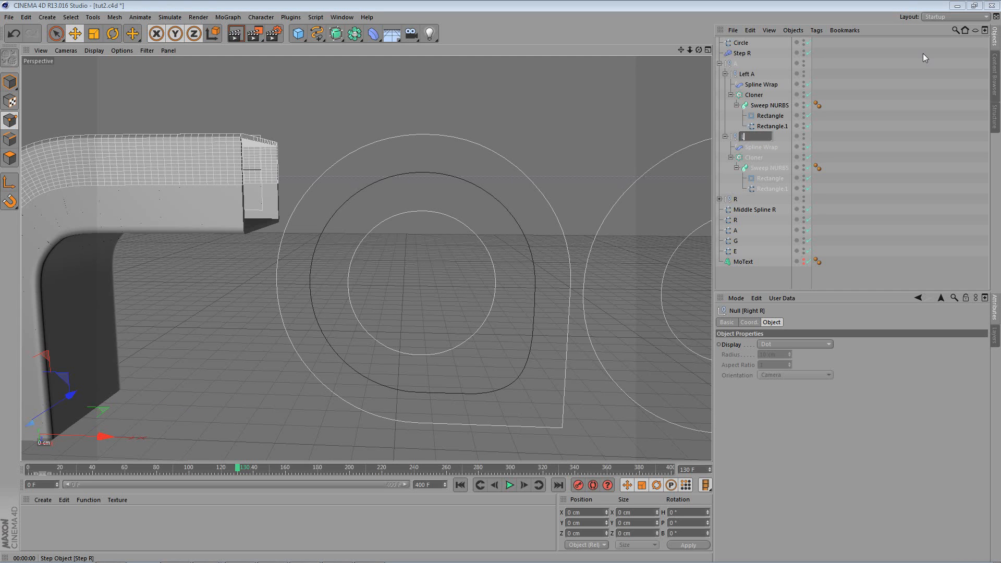
text(Left)
key(BackSpace)
text(A)
key(Return)
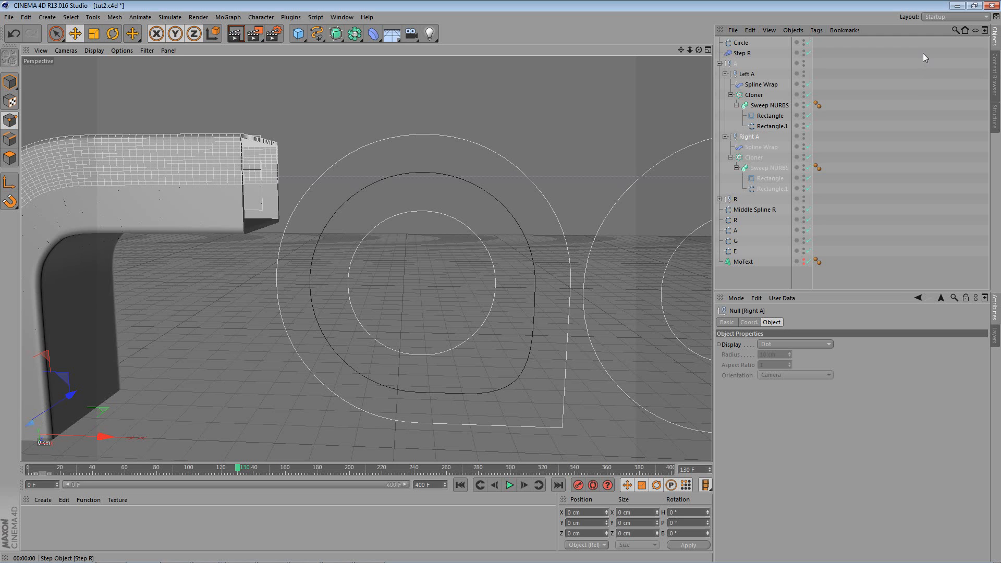
Assign the Circle spline as the wrap spline of both Spline Wrap deformers in the A group
click(725, 136)
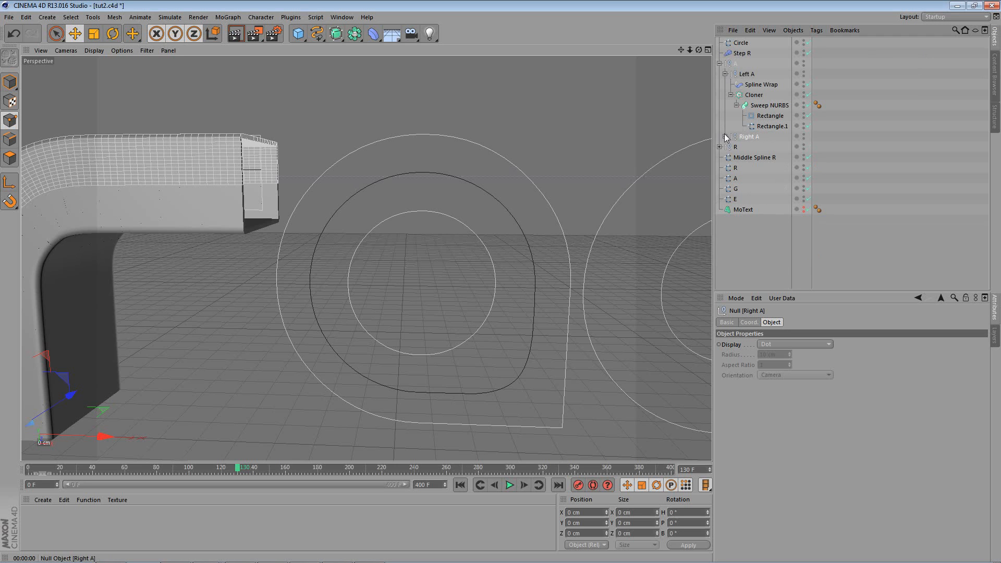
click(725, 136)
click(761, 147)
ctrl+click(758, 85)
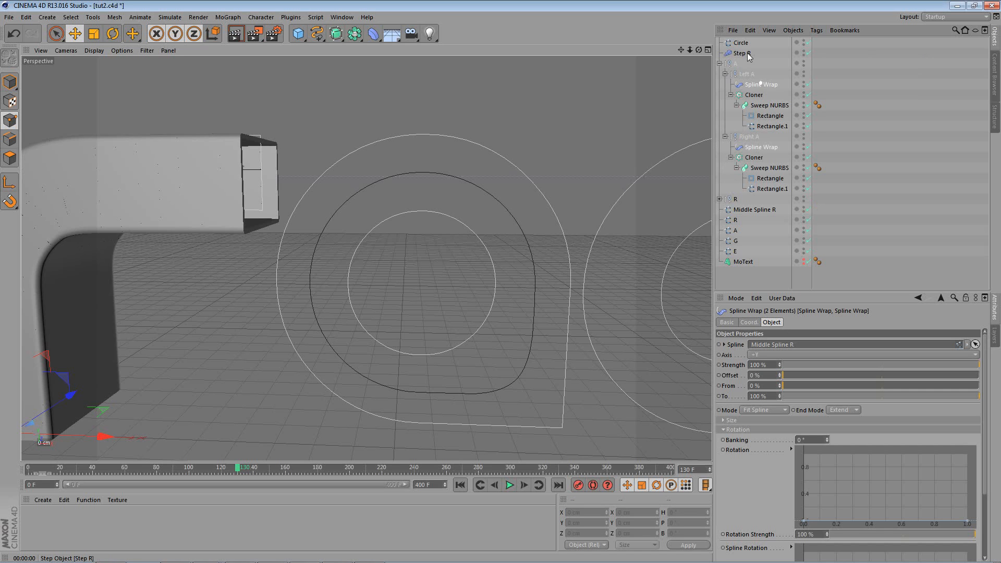
drag(742, 48, 743, 45)
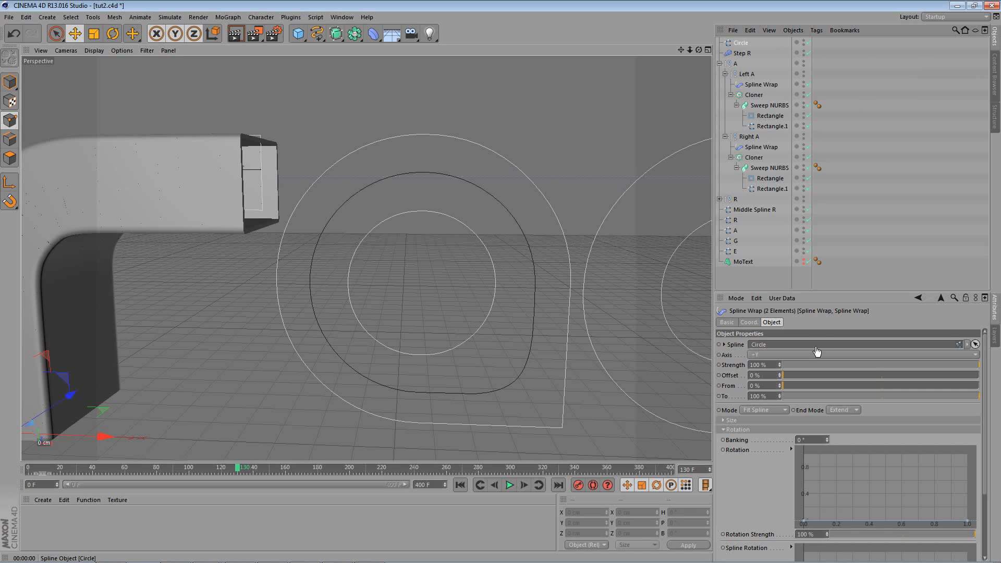
alt+middle_drag(520, 253, 464, 187)
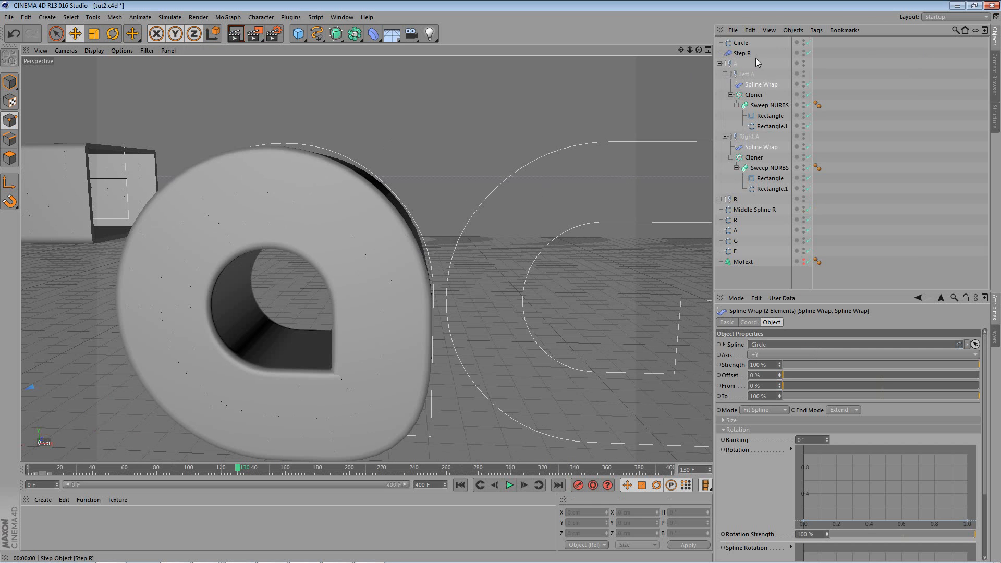
Rename the Circle spline as Middle Spline A and place it directly above Middle Spline R in the hierarchy
click(745, 41)
double_click(746, 41)
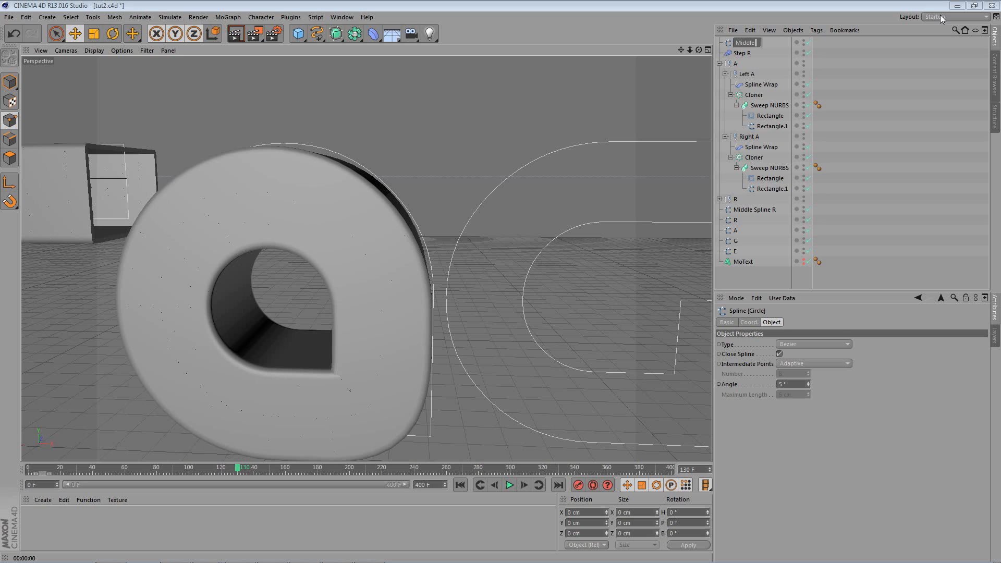
text(Middle Spline A)
key(Return)
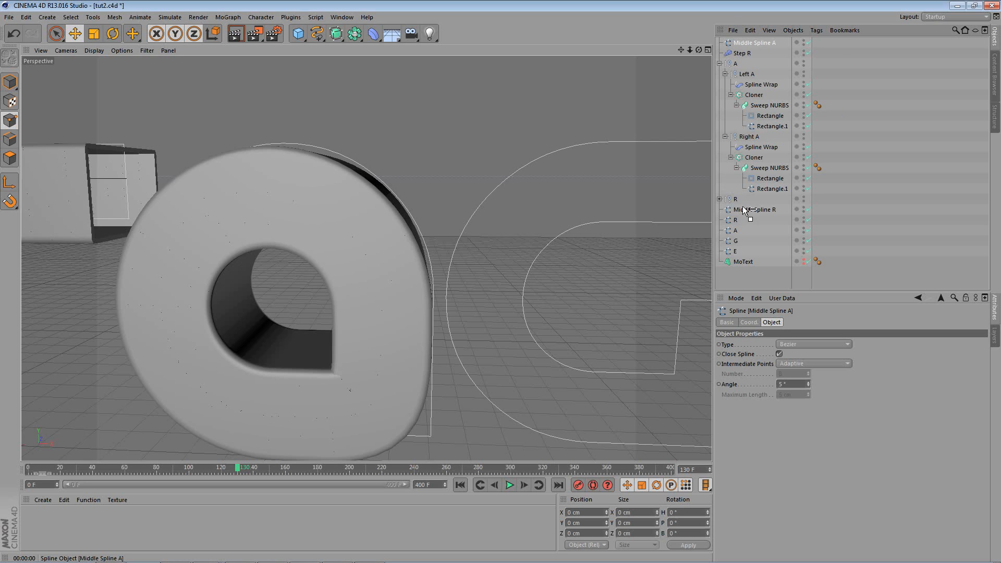
drag(739, 205, 741, 205)
Scrub to frame 94 and examine how the clones unfold along the A
alt+middle_drag(225, 218, 360, 93)
scroll(311, 218, down, 4)
alt+middle_drag(379, 221, 425, 350)
mouse_move(351, 230)
alt+mouse_down()
mouse_move(362, 190)
mouse_move(358, 223)
alt+mouse_up()
drag(72, 470, 183, 452)
alt+middle_drag(454, 220, 357, 205)
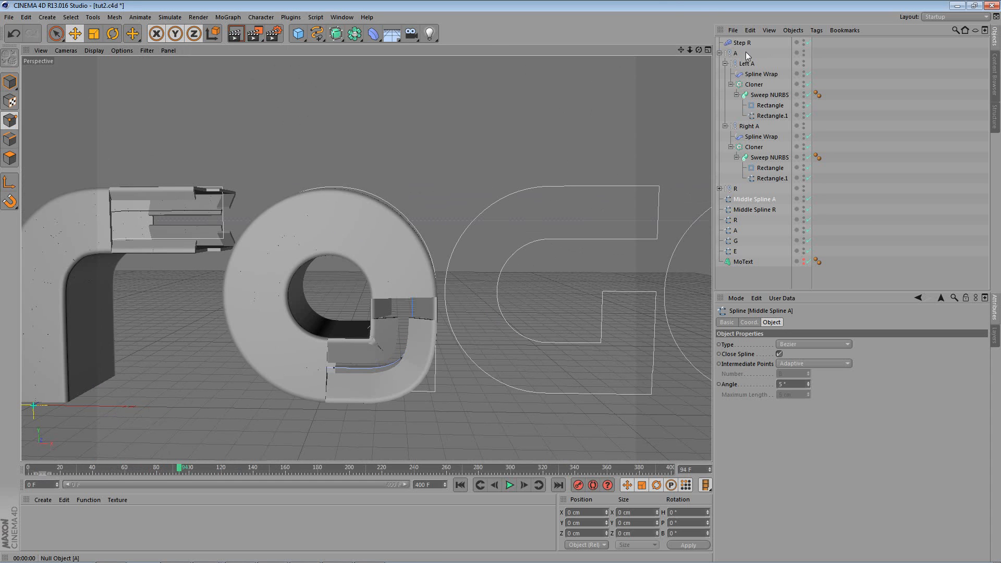
Duplicate the Step R effector and rename the copy as Step A
click(719, 53)
click(751, 45)
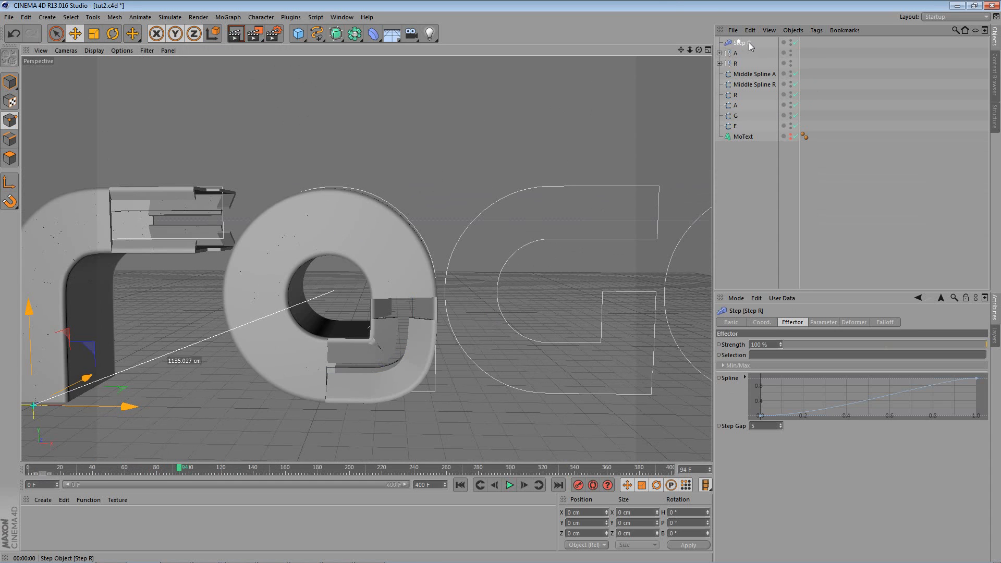
ctrl+drag(743, 42, 758, 44)
double_click(750, 43)
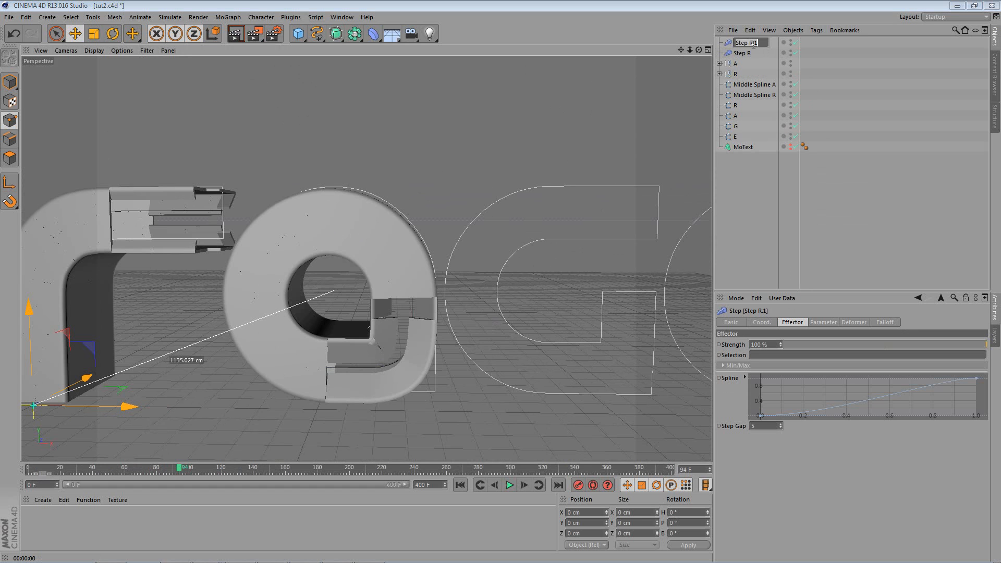
key(BackSpace)
key(BackSpace)
key(BackSpace)
text(A)
key(Return)
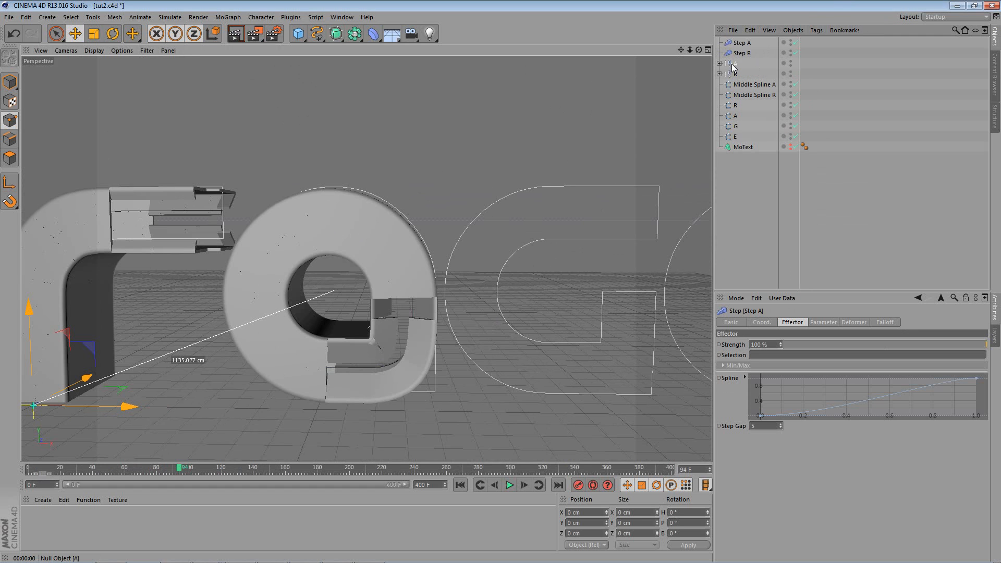
Replace Step R with Step A as the effector of both Cloners in the A group
click(733, 64)
click(720, 63)
click(760, 96)
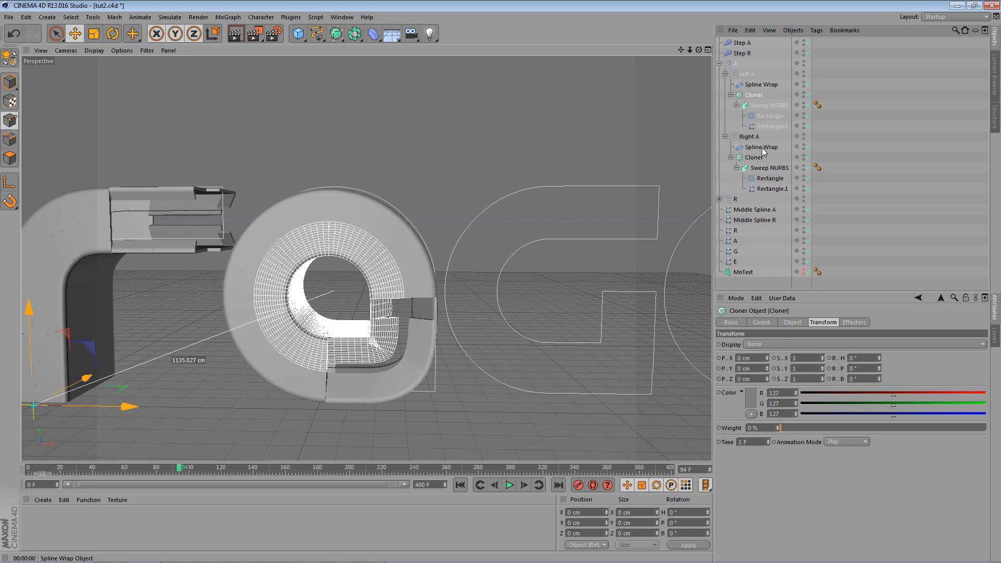
ctrl+click(760, 159)
click(795, 323)
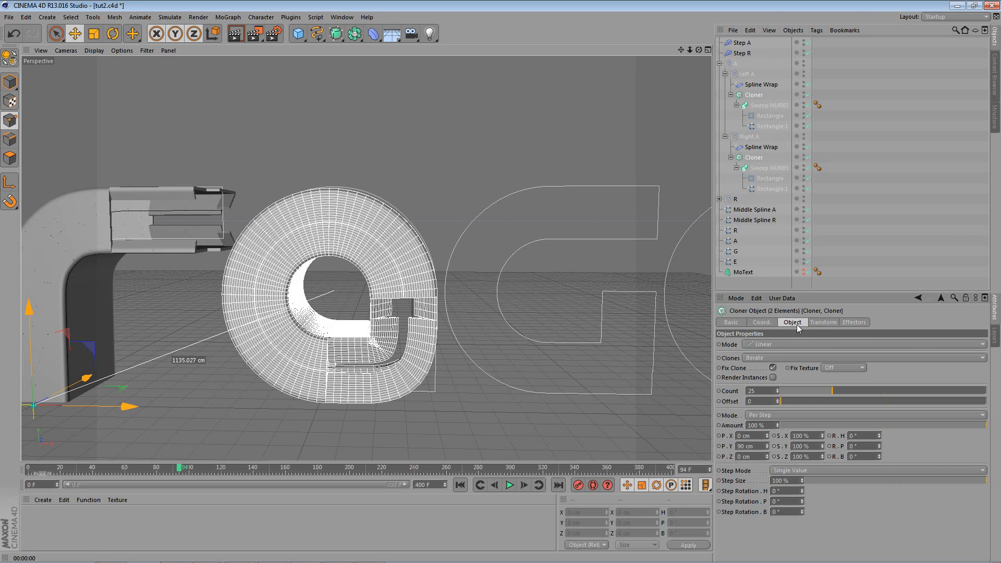
click(856, 322)
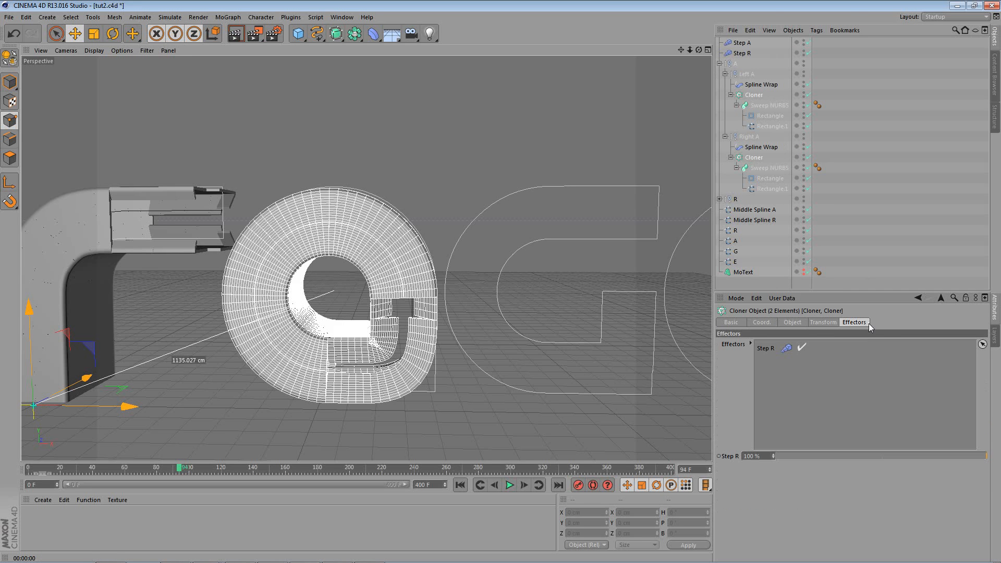
click(771, 347)
key(Delete)
drag(744, 47, 755, 46)
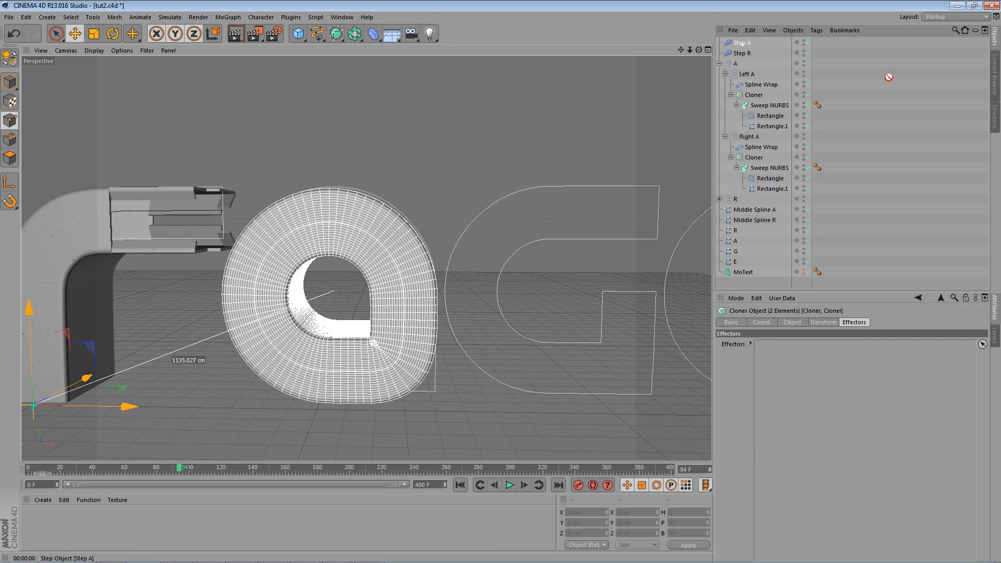
drag(785, 384, 785, 385)
Set the Step A effector's step gap to 1 and its time offset to 120 F
mouse_move(347, 161)
alt+mouse_down()
mouse_move(355, 189)
mouse_move(365, 163)
alt+mouse_up()
click(742, 43)
drag(782, 428, 783, 429)
click(783, 428)
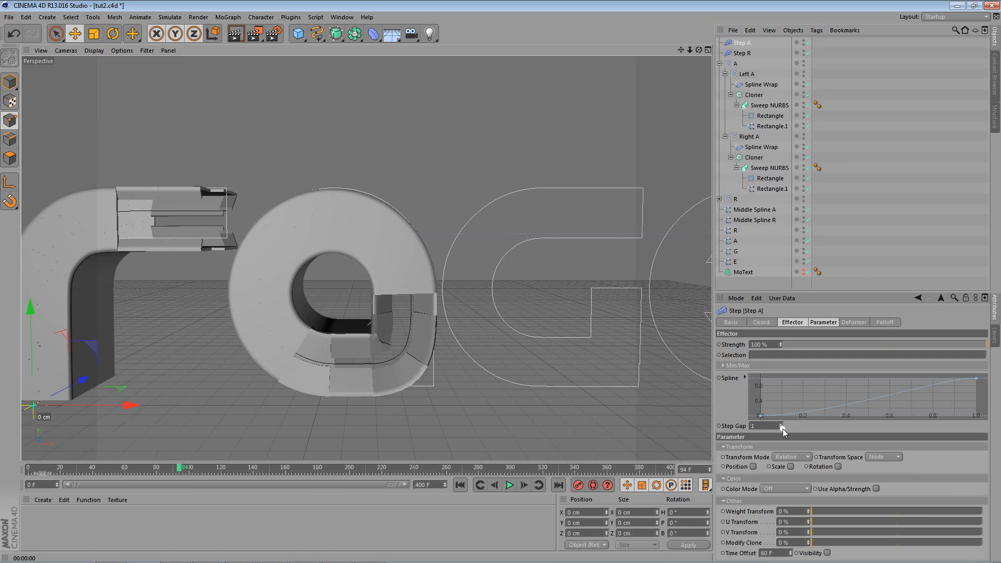
alt+drag(383, 312, 359, 305)
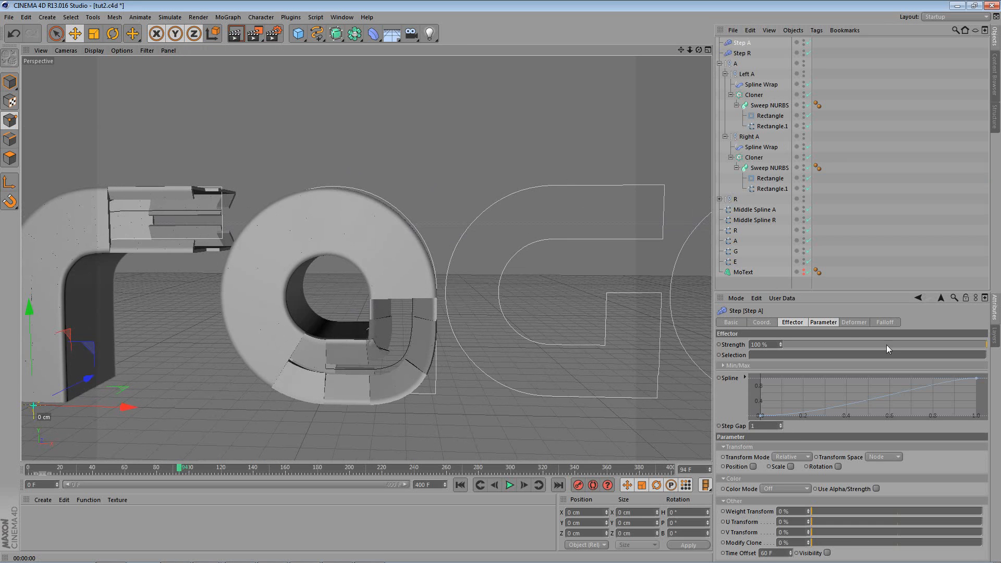
click(828, 322)
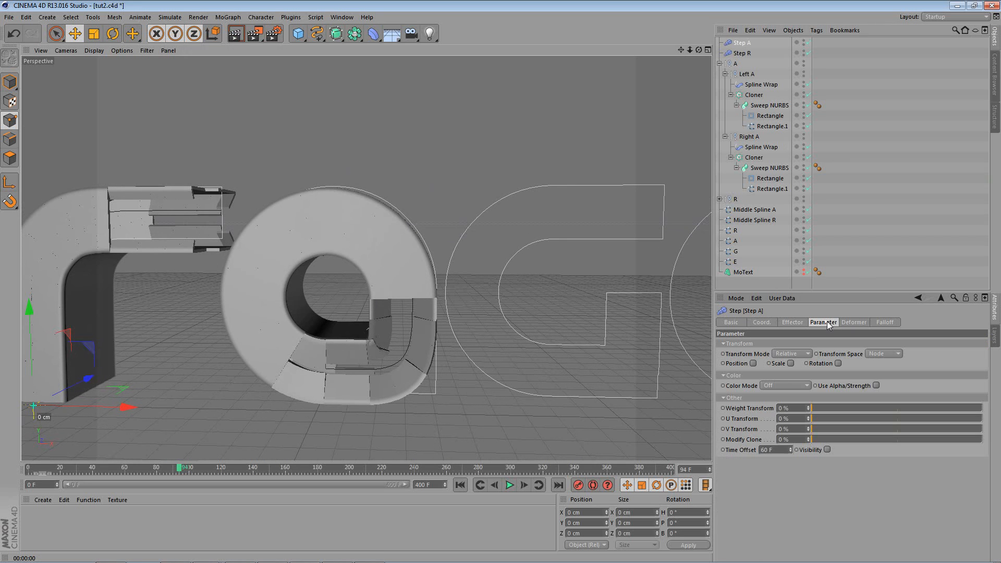
text(120)
key(Return)
Scrub to frame 75 and examine the A's unfolding clones from an angle
alt+middle_drag(327, 311, 387, 323)
click(35, 470)
drag(35, 471, 468, 187)
alt+drag(481, 262, 511, 245)
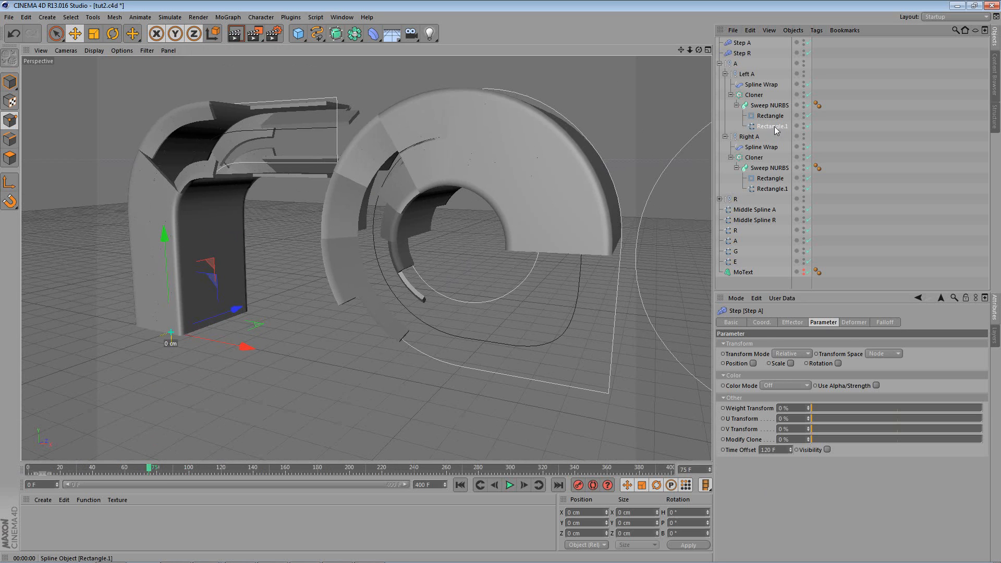
At frame 30, scale both Rectangle.1 splines in the A group down along X and record a keyframe
click(773, 126)
ctrl+click(773, 189)
alt+drag(334, 313, 220, 325)
alt+middle_drag(219, 321, 310, 336)
alt+right_drag(310, 336, 226, 389)
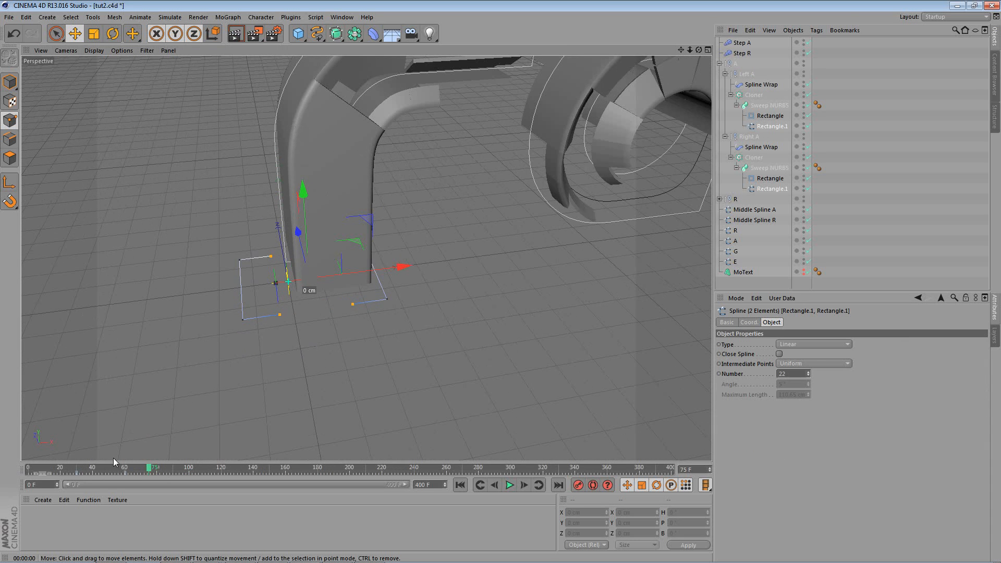
drag(151, 470, 78, 488)
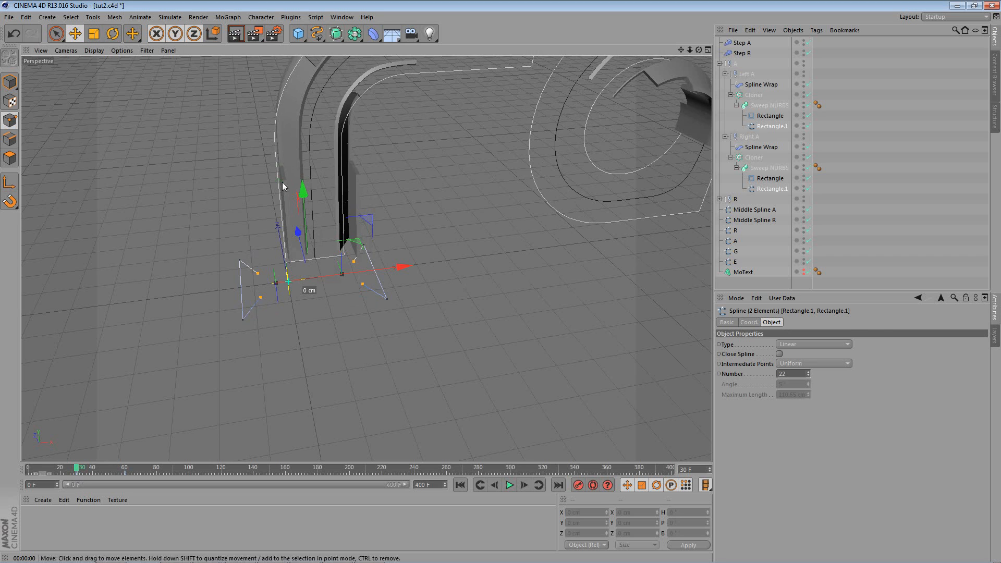
click(98, 37)
drag(404, 271, 277, 271)
click(578, 486)
Scrub to frame 75, render the view and examine the A's strips
alt+drag(426, 227, 158, 454)
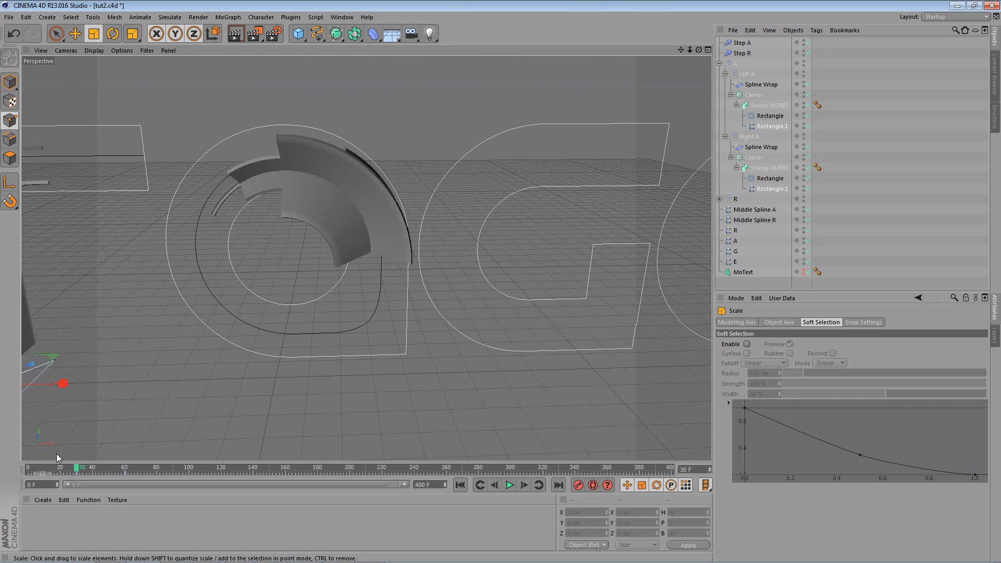
drag(77, 471, 150, 470)
click(234, 39)
click(237, 237)
alt+middle_drag(237, 238, 319, 224)
alt+drag(274, 298, 440, 258)
alt+middle_drag(440, 258, 301, 259)
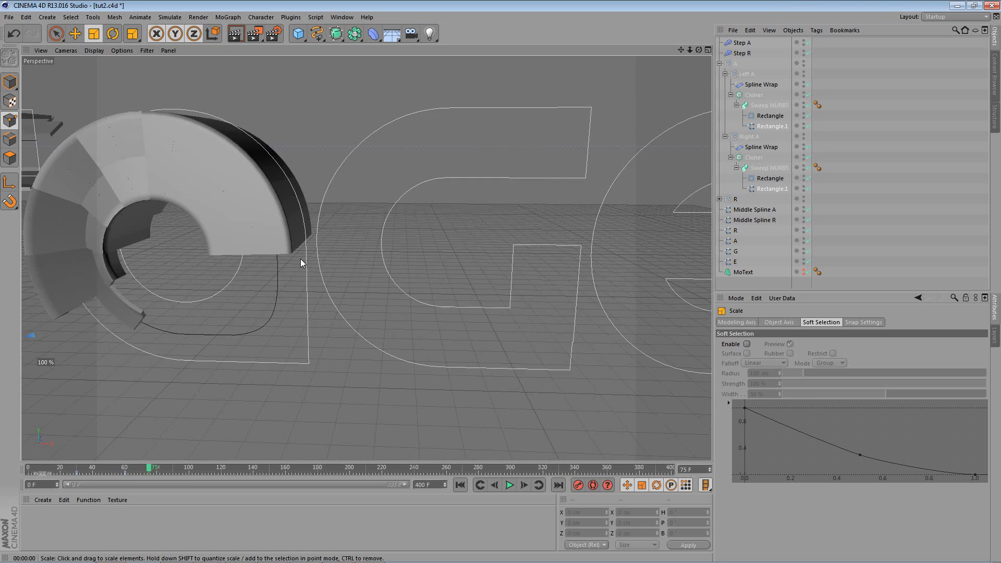
Scrub to frame 165 and inspect the mesh of the A group up close
scroll(373, 277, down, 3)
scroll(370, 280, up, 1)
alt+middle_drag(370, 279, 466, 290)
drag(49, 469, 293, 464)
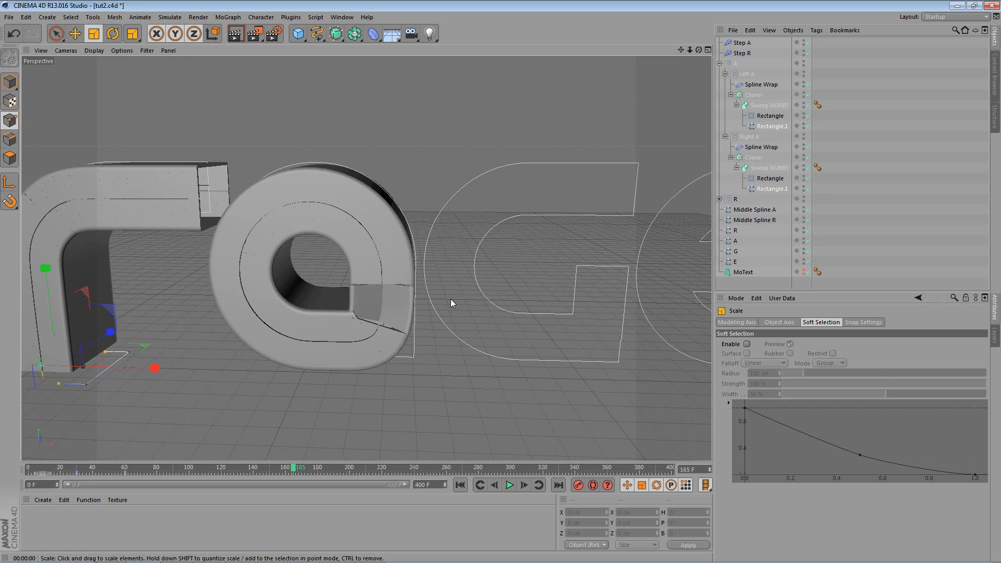
click(719, 64)
click(733, 63)
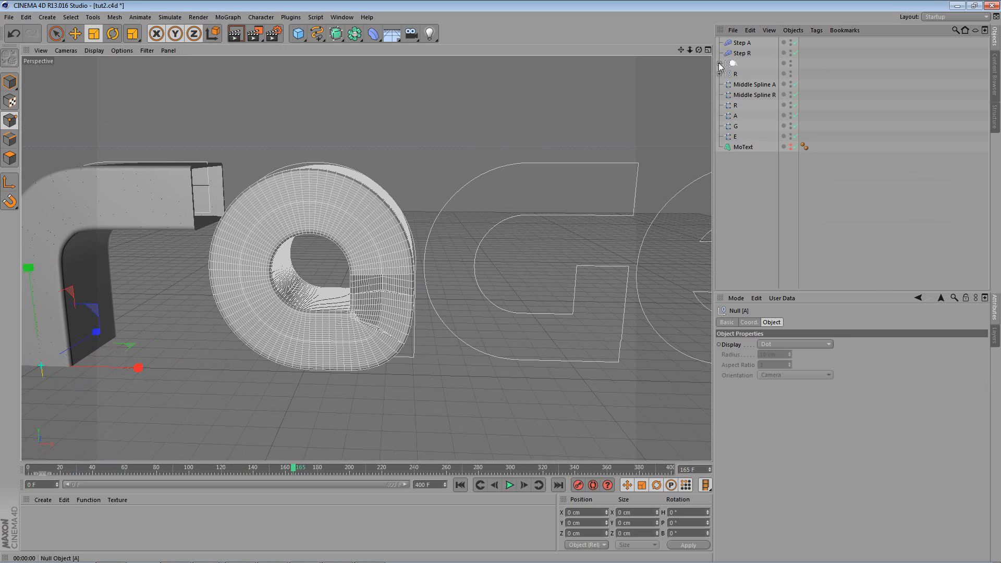
alt+drag(360, 185, 392, 201)
scroll(394, 206, up, 4)
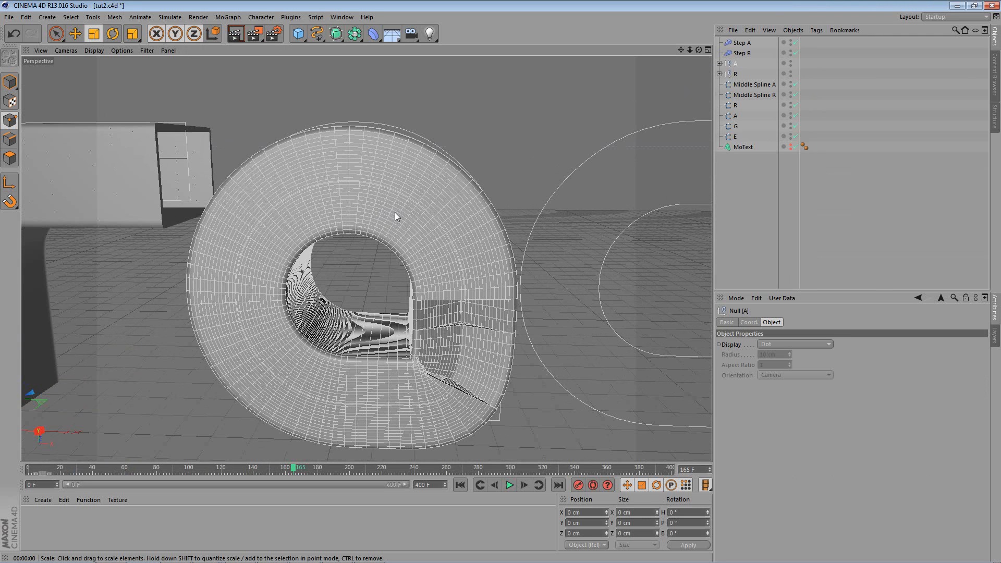
Set the maximum length of both Rectangle profiles in the A group to 39.04 cm
click(720, 63)
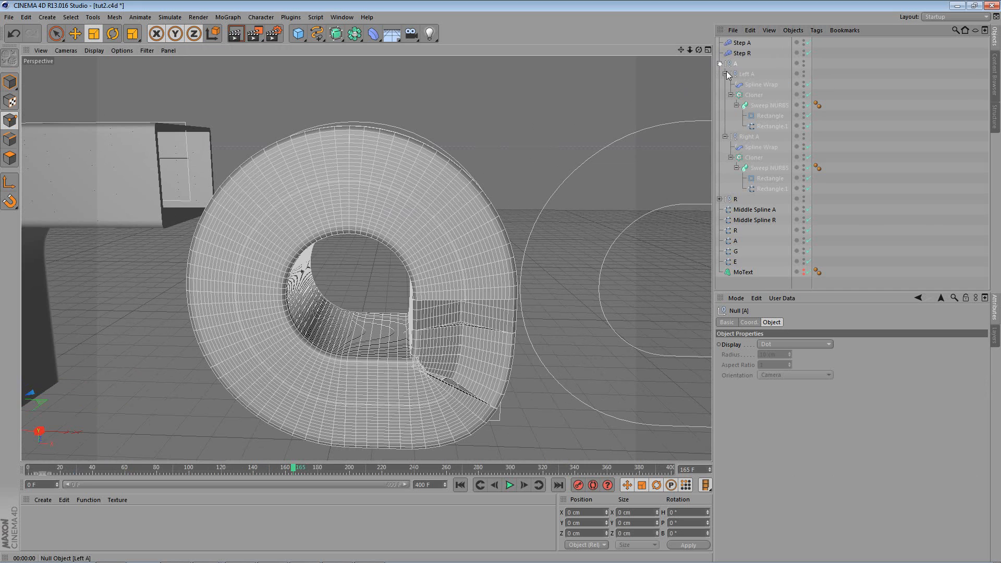
click(771, 118)
ctrl+click(777, 181)
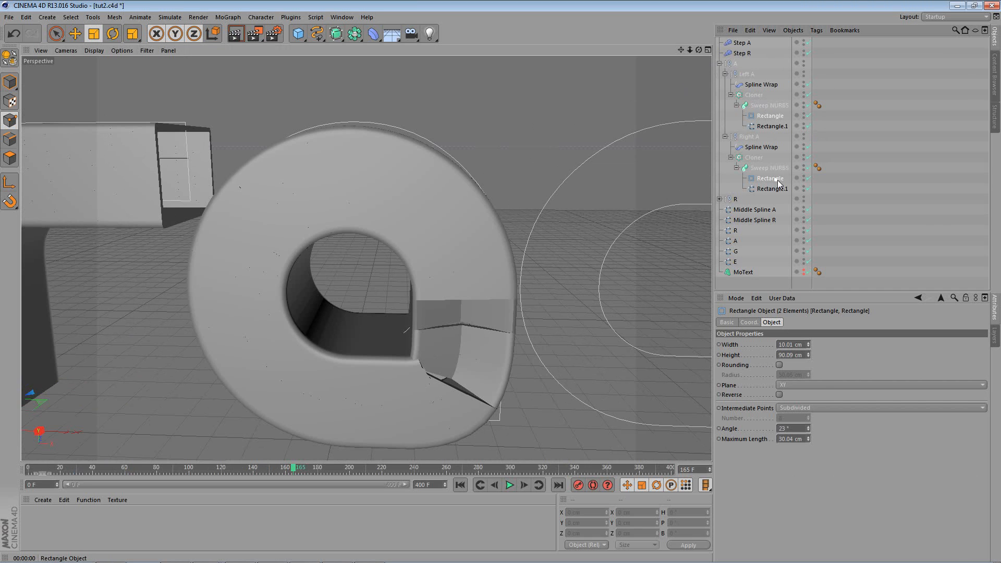
click(808, 436)
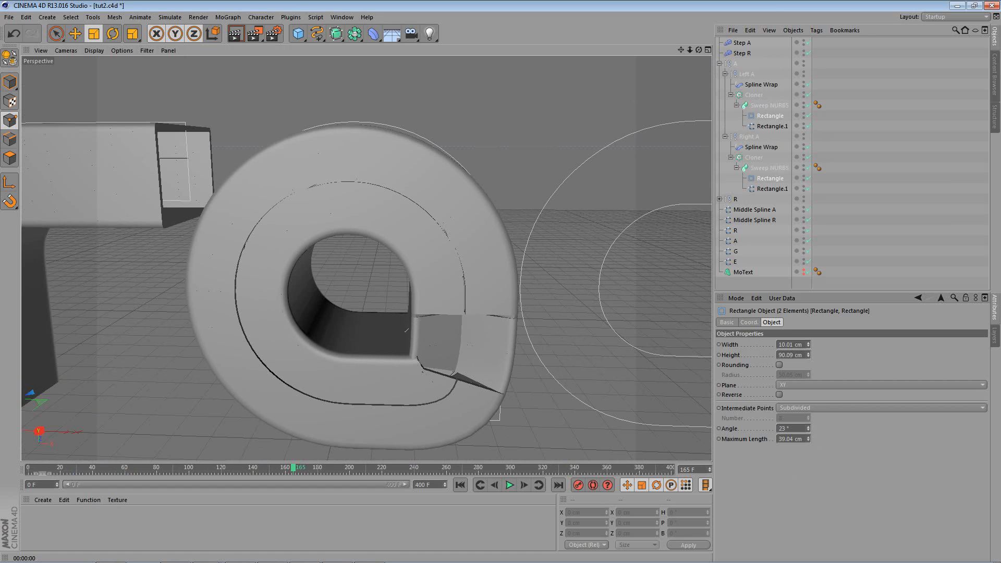
Set the number of intermediate points of both Rectangle.1 splines in the A group to 15 and render the view
click(772, 188)
ctrl+click(772, 127)
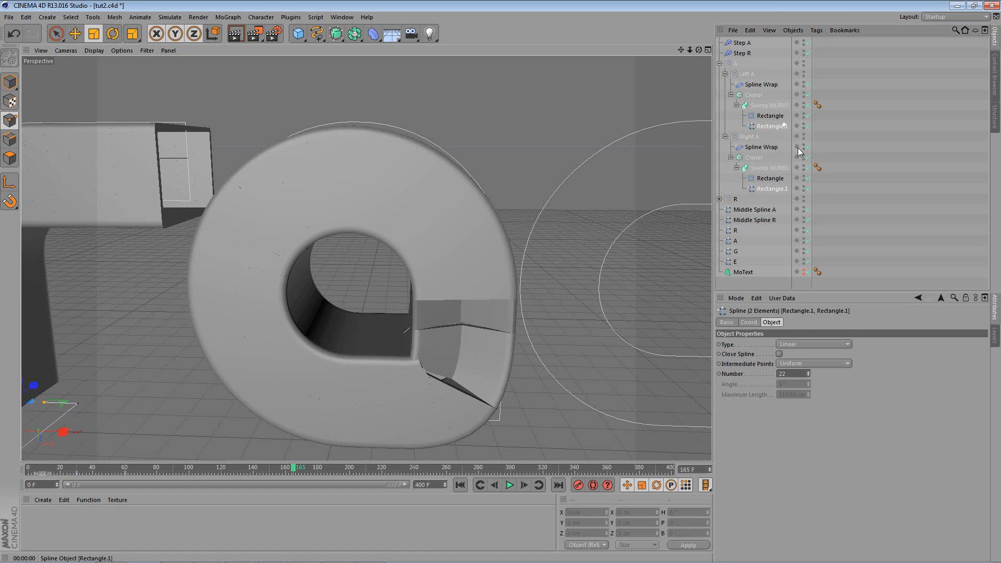
click(808, 376)
click(808, 376)
click(809, 376)
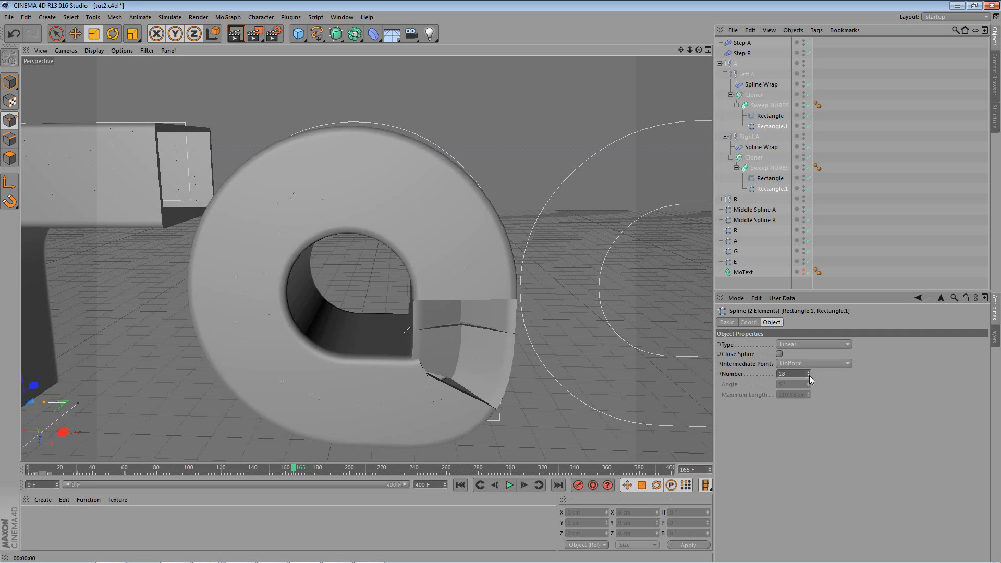
click(808, 375)
click(809, 376)
click(808, 376)
click(809, 376)
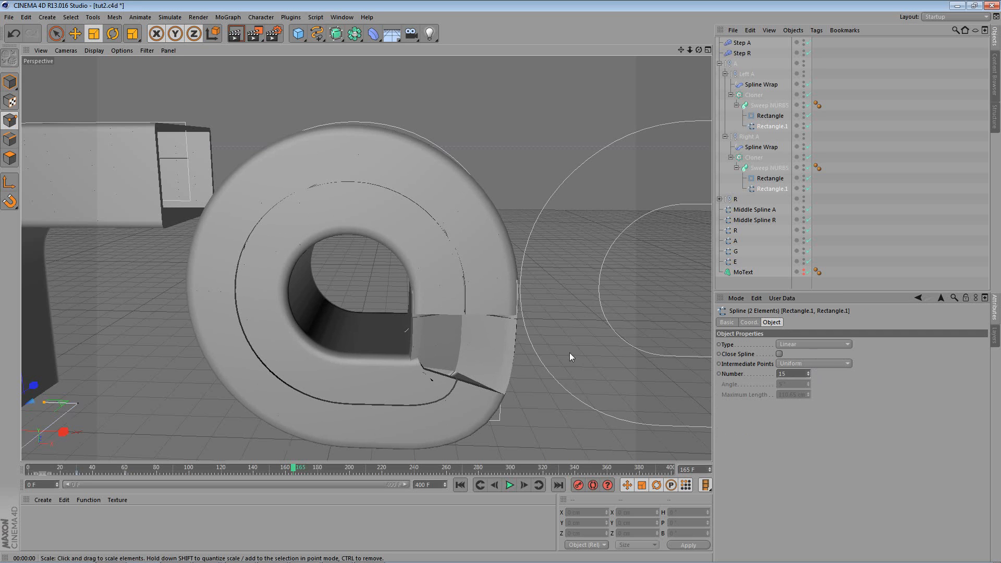
scroll(410, 141, down, 3)
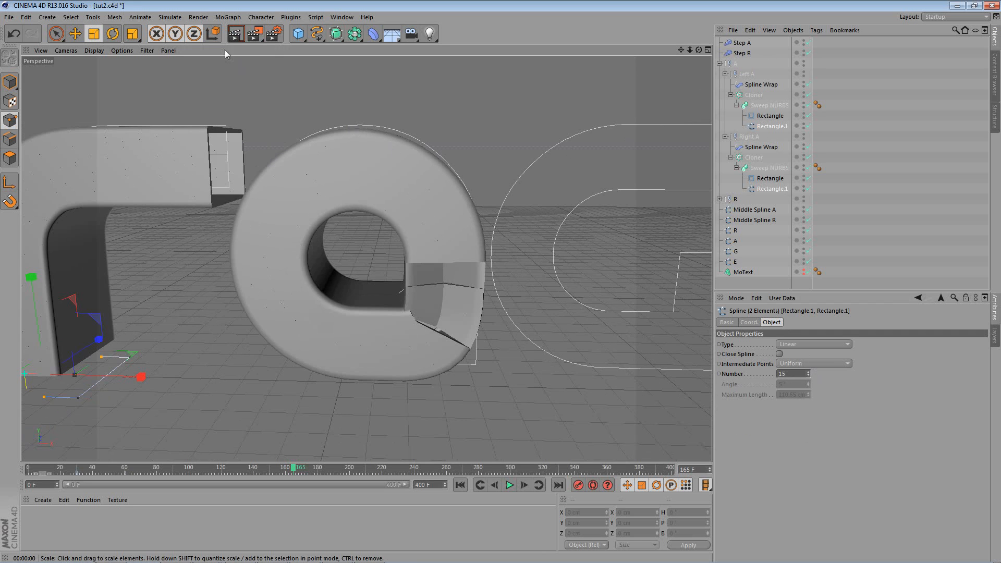
click(237, 39)
scroll(518, 273, down, 3)
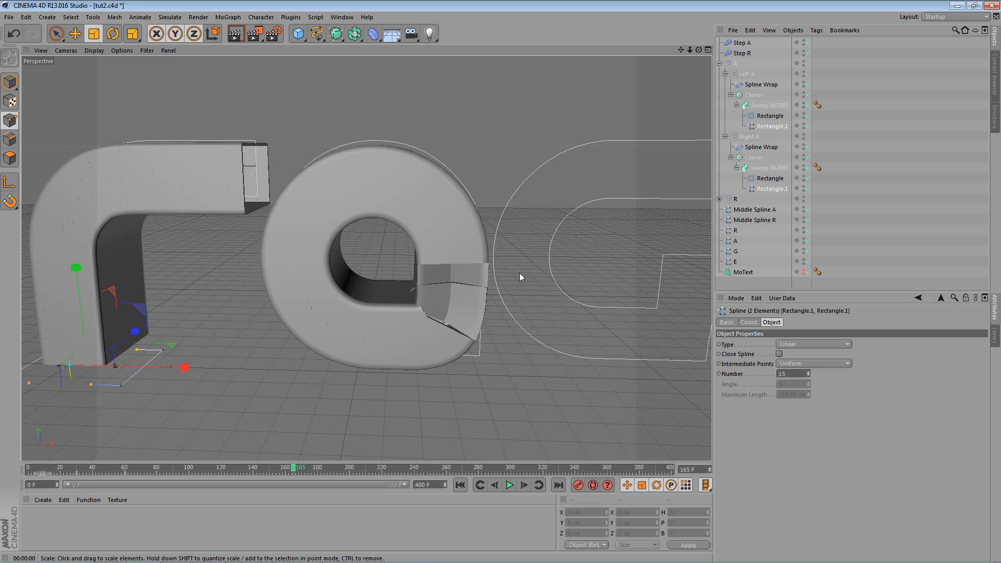
Scrub to frame 111 and examine the mesh of both cloners in the A group
ctrl+click(761, 157)
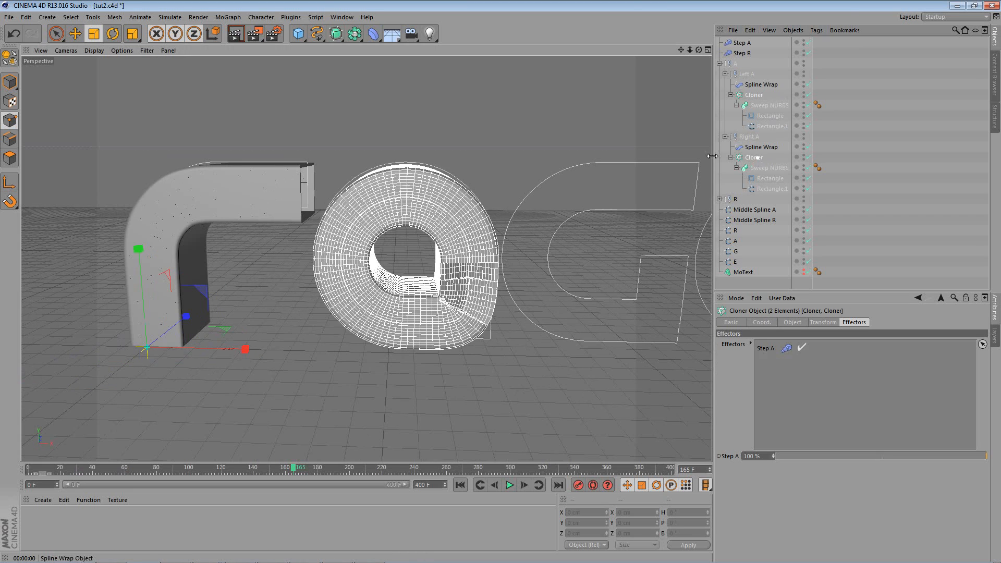
scroll(463, 192, up, 2)
alt+drag(494, 194, 506, 152)
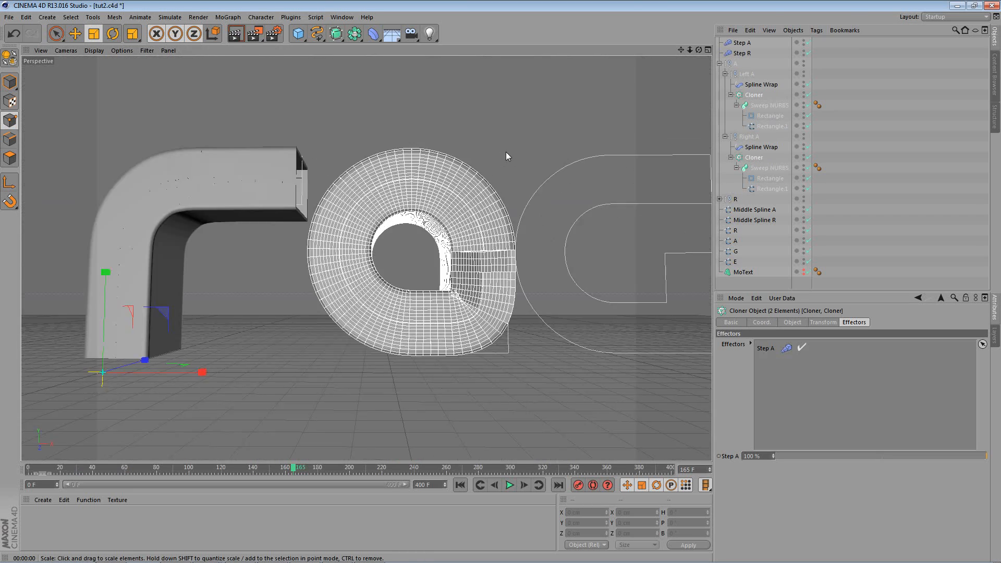
drag(295, 468, 207, 456)
alt+drag(388, 186, 354, 270)
alt+drag(358, 199, 375, 177)
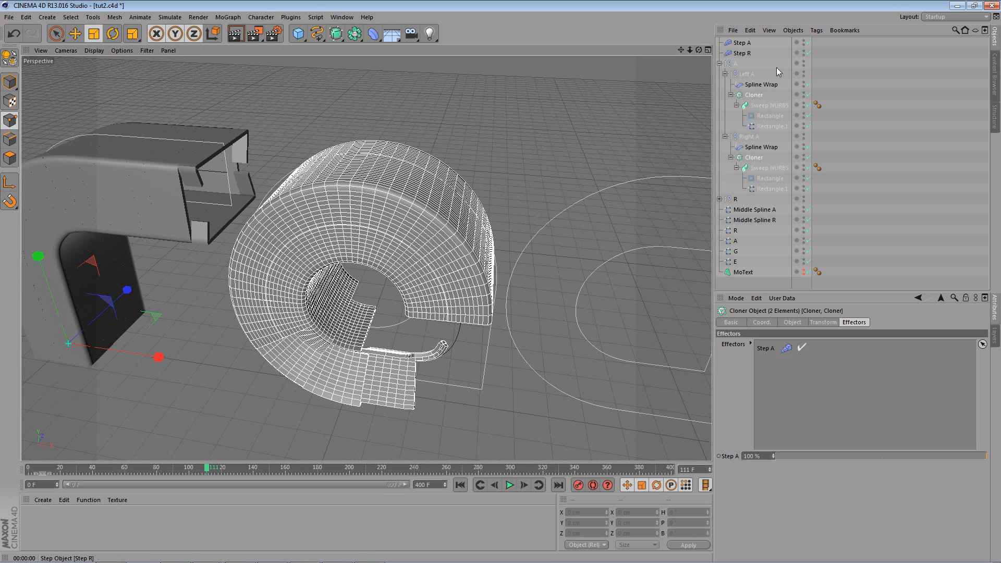
Collapse the A group and frame the G outline in the front view
click(720, 63)
click(730, 64)
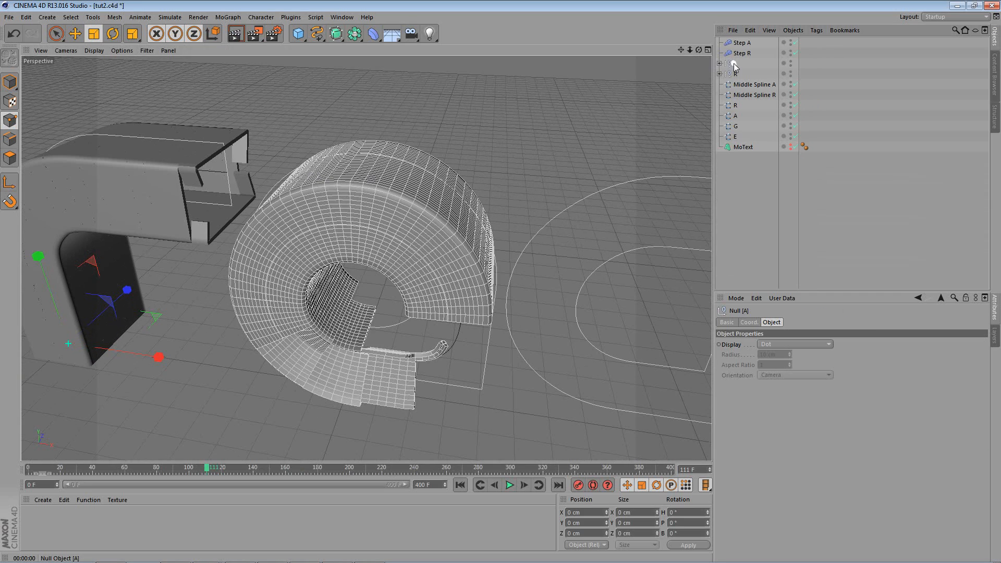
alt+drag(427, 139, 463, 154)
alt+middle_drag(418, 161, 405, 146)
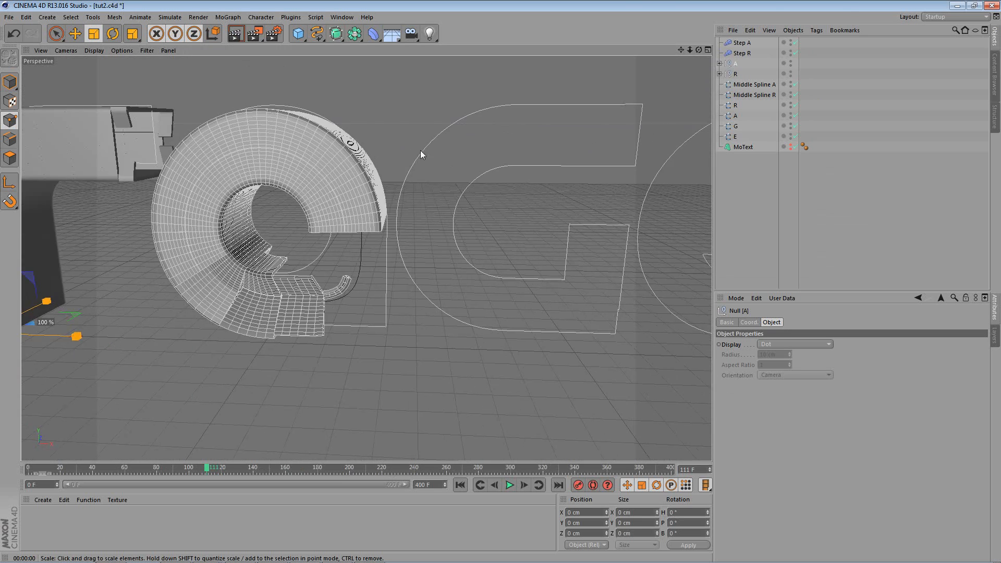
middle_click(404, 148)
middle_click(547, 320)
alt+middle_drag(514, 213, 352, 207)
scroll(421, 214, down, 2)
alt+middle_drag(416, 213, 403, 225)
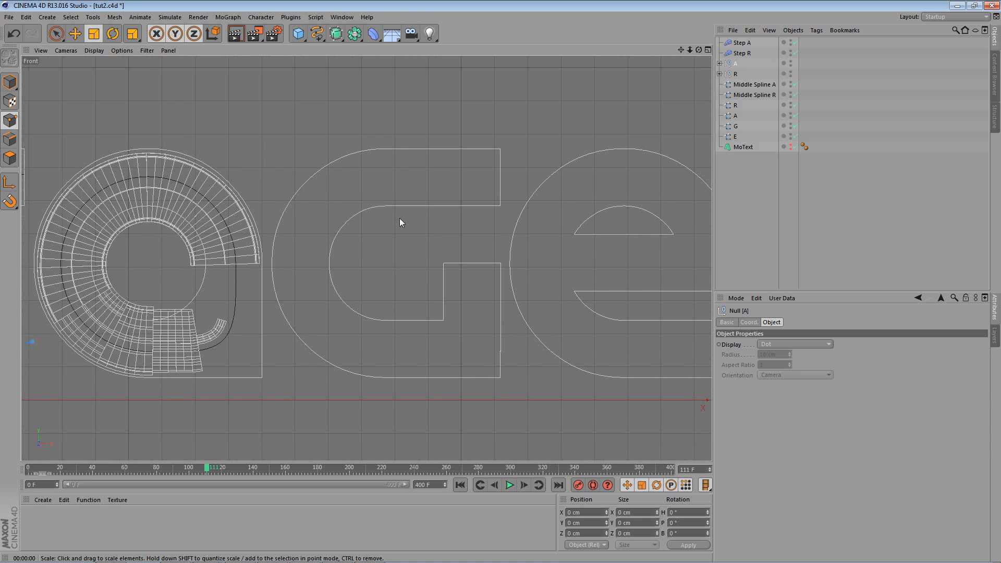
Draw an open Bezier spline along the middle of the G's stroke, from its upper end around to the inner bar's top
click(317, 34)
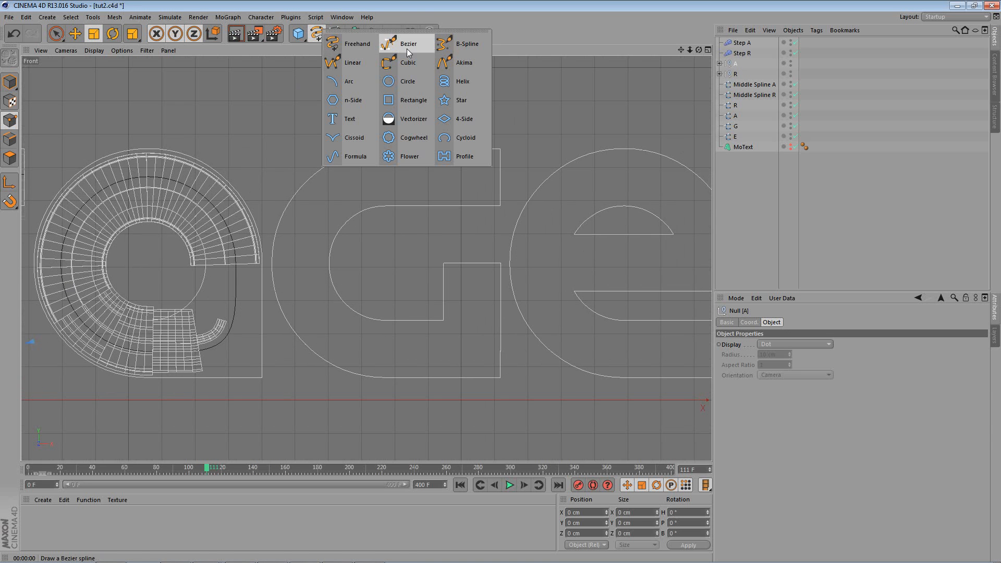
click(408, 44)
scroll(490, 156, up, 3)
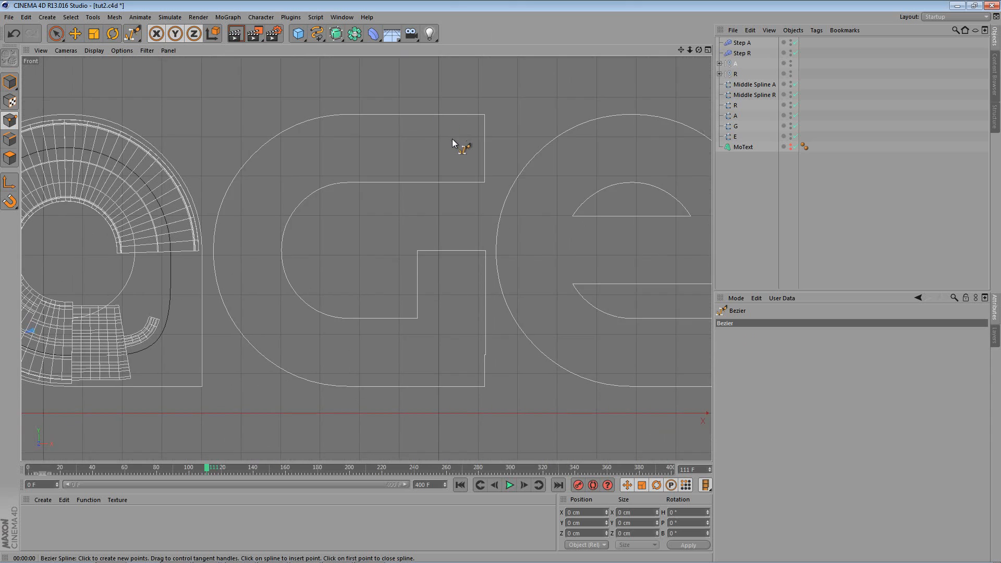
scroll(451, 138, up, 2)
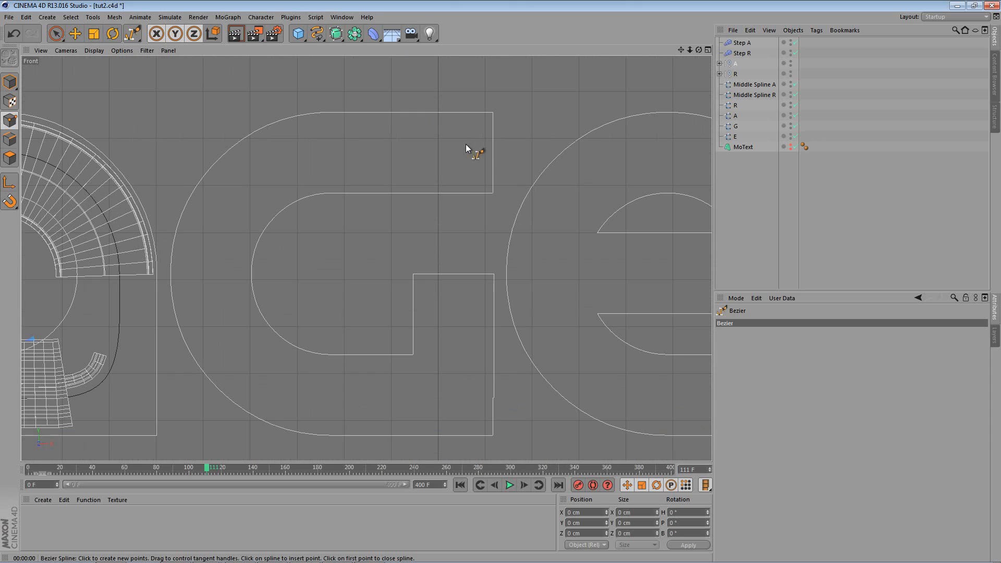
click(493, 151)
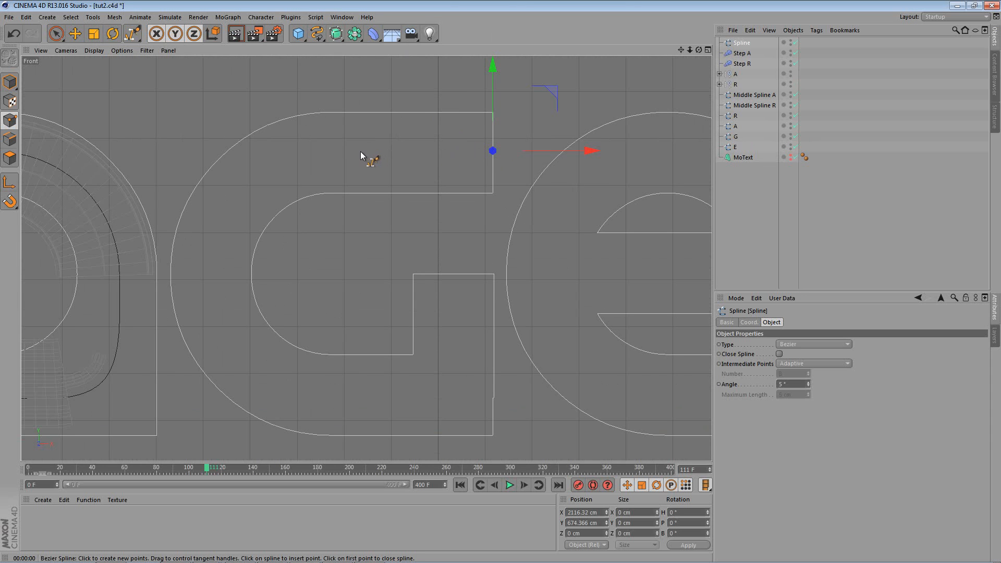
click(281, 158)
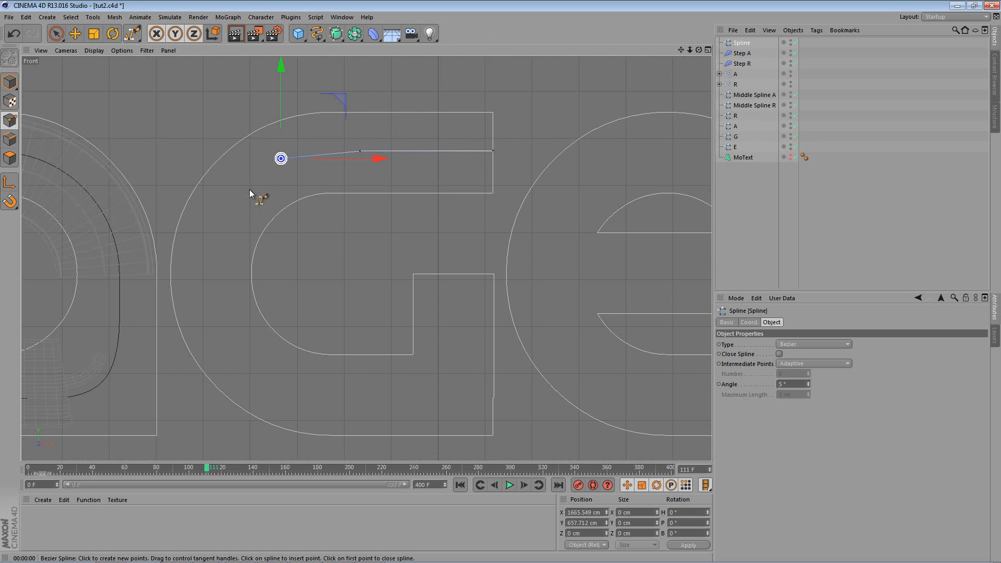
click(236, 200)
click(218, 255)
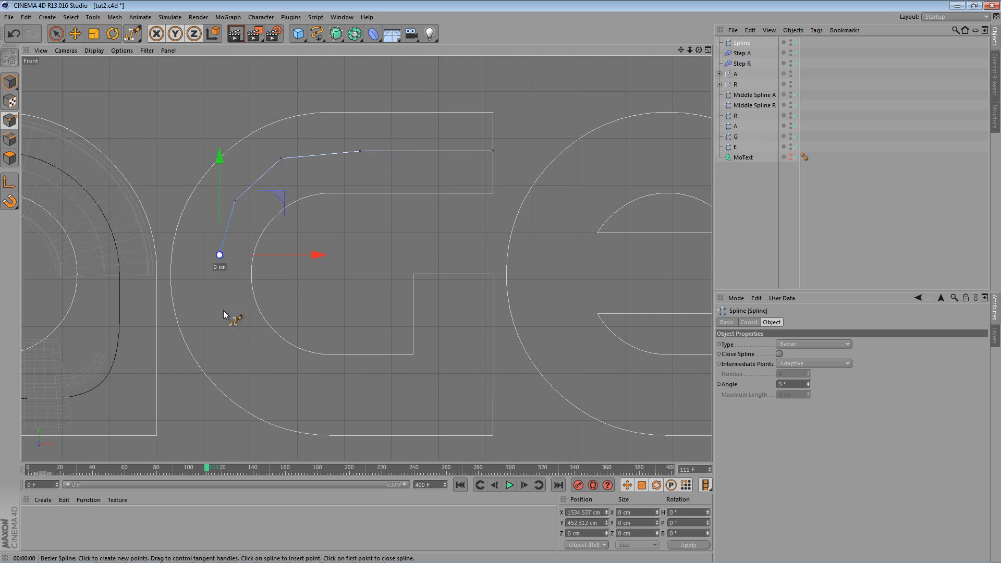
click(228, 324)
click(276, 378)
click(457, 387)
click(456, 274)
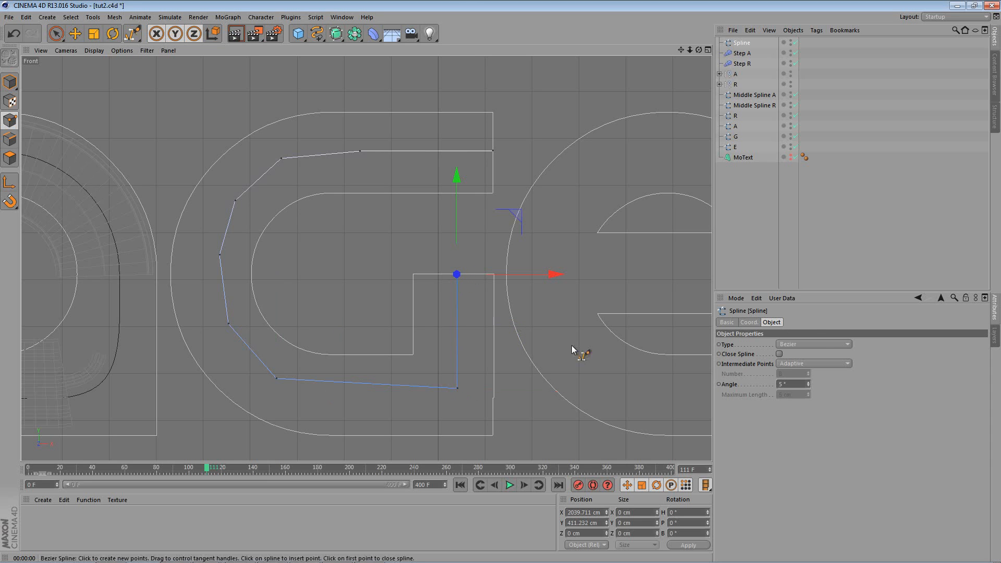
Change the spline type to B-Spline and move its upper curve points outward to centre the curve in the G's stroke
click(815, 346)
click(818, 389)
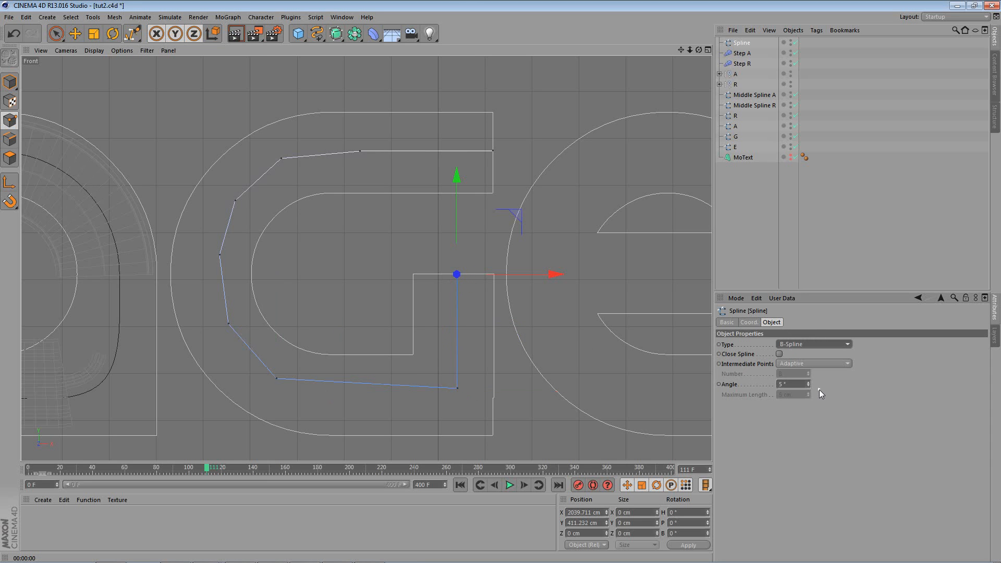
click(76, 34)
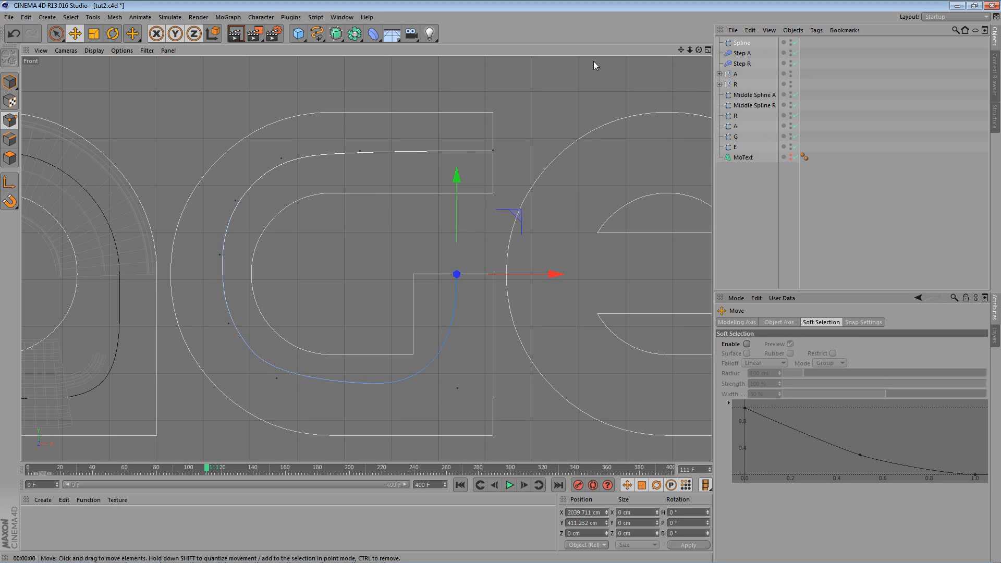
click(282, 158)
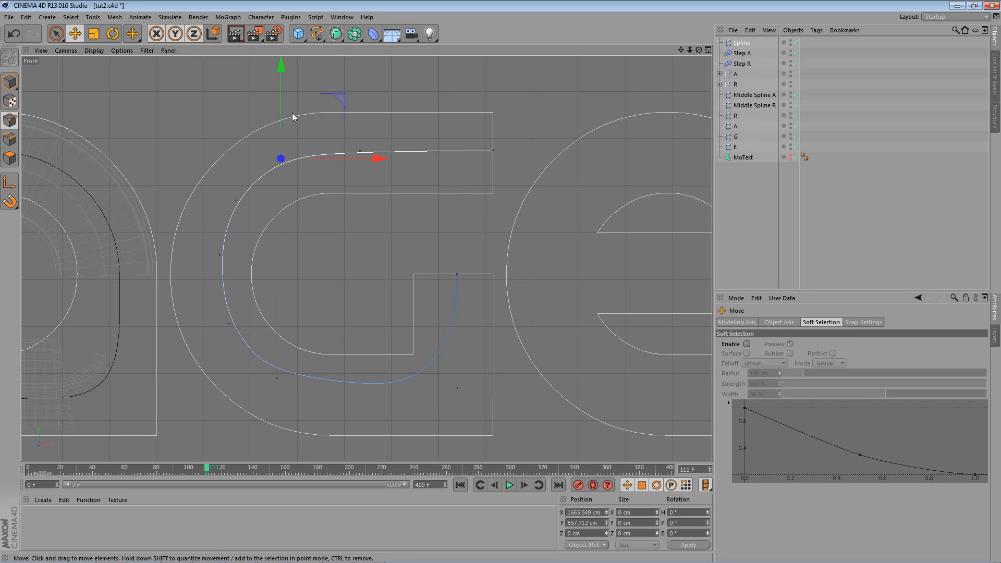
mouse_move(283, 110)
mouse_down()
mouse_move(289, 99)
mouse_move(299, 104)
mouse_up()
drag(379, 155, 388, 156)
click(237, 200)
drag(304, 201, 298, 202)
click(220, 255)
drag(297, 259, 283, 260)
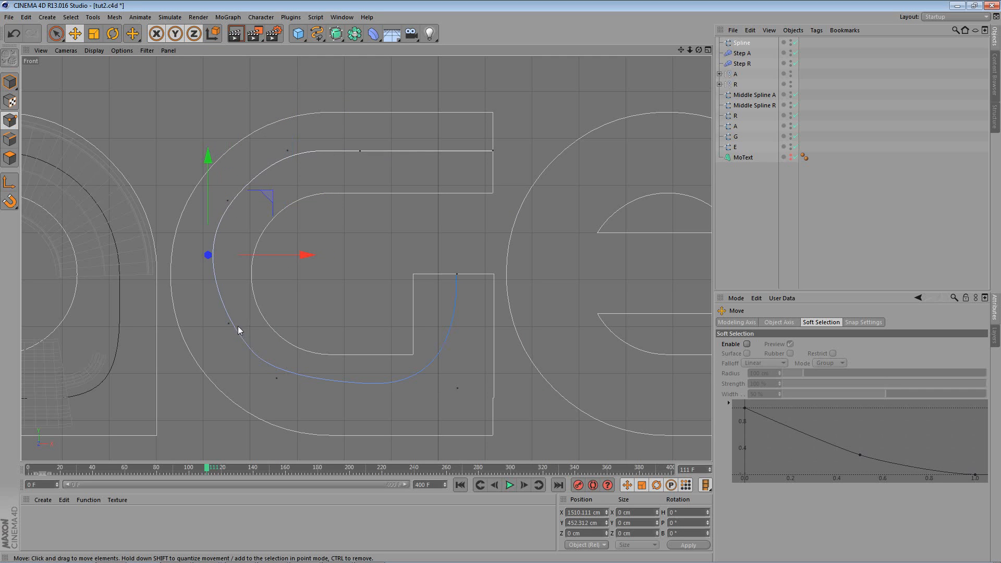
Adjust the spline's lower curve points and lower corner point to follow the middle of the G's stroke
click(230, 324)
mouse_move(291, 329)
mouse_down()
mouse_move(274, 326)
mouse_move(278, 334)
mouse_up()
click(276, 379)
click(457, 389)
drag(518, 390, 521, 395)
Create an extra point on the spline's bottom run, just before the lower corner
alt+middle_drag(379, 230, 391, 148)
scroll(414, 298, up, 2)
right_click(414, 292)
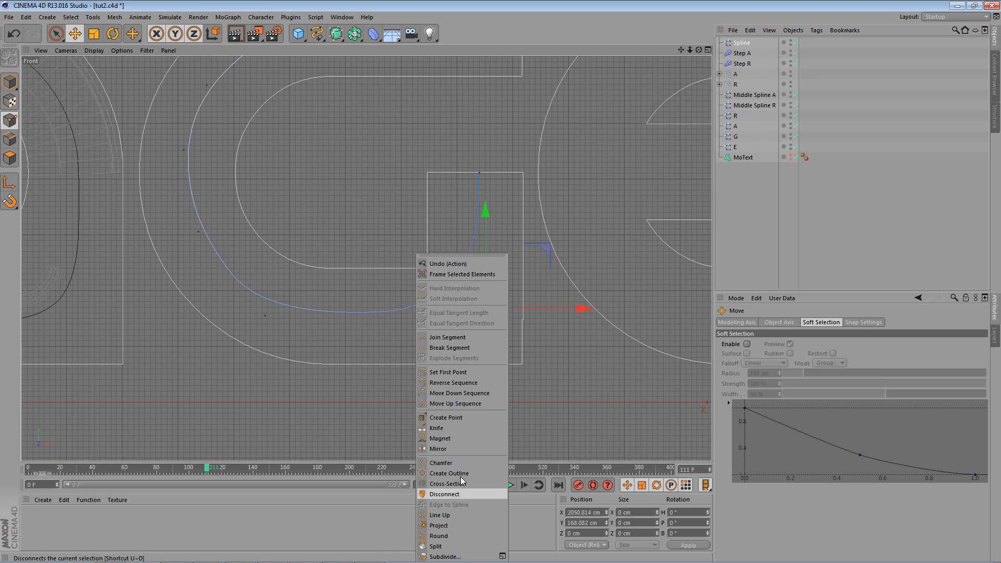
click(467, 417)
click(419, 304)
click(75, 34)
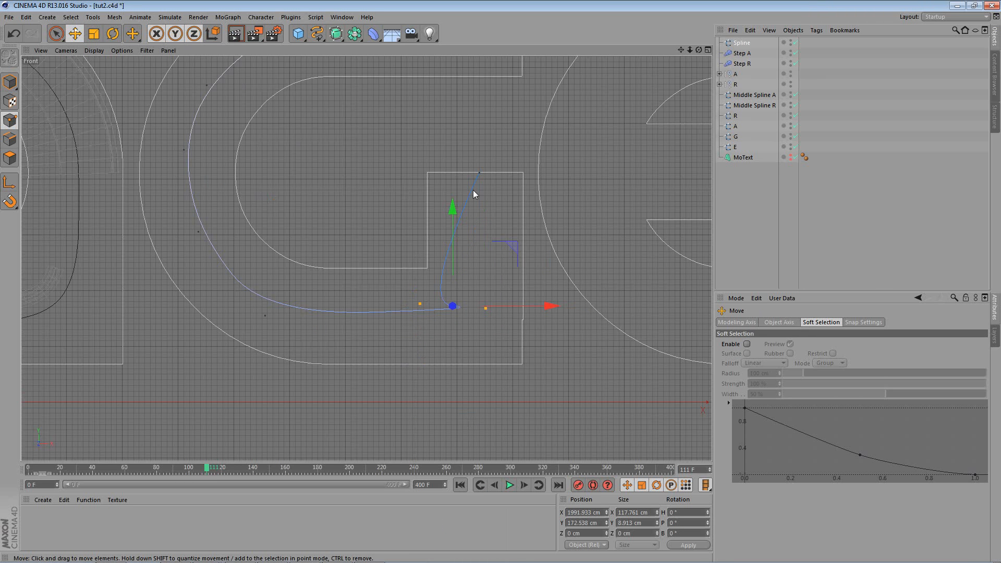
Move the added point close to the lower corner point to sharpen the spline's bend
click(493, 320)
click(419, 304)
drag(510, 303, 569, 314)
drag(475, 208, 487, 210)
click(506, 288)
Lower the spline's corner points together by about 12 cm to level its bottom run
scroll(497, 305, up, 10)
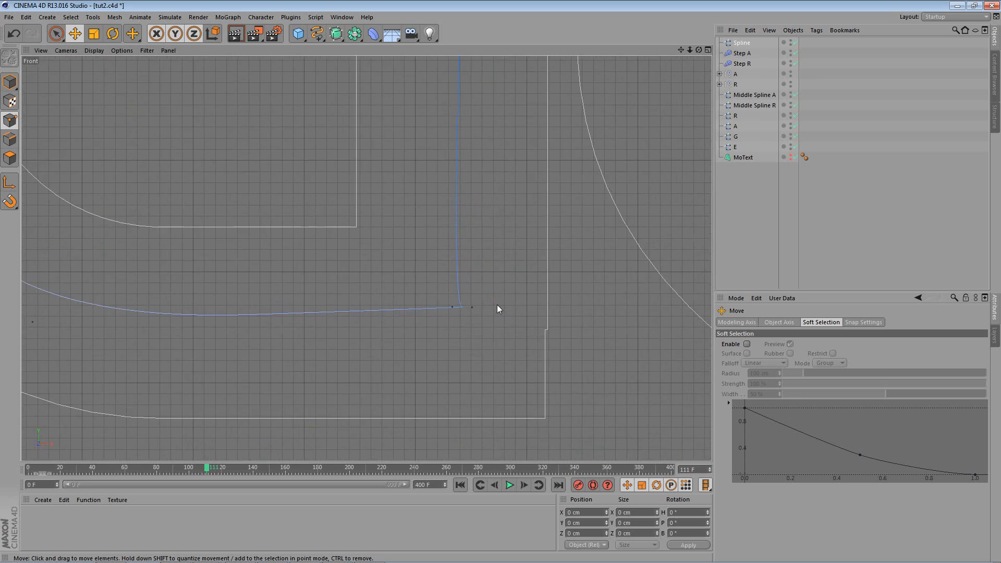
click(438, 308)
scroll(425, 245, down, 2)
scroll(371, 162, down, 3)
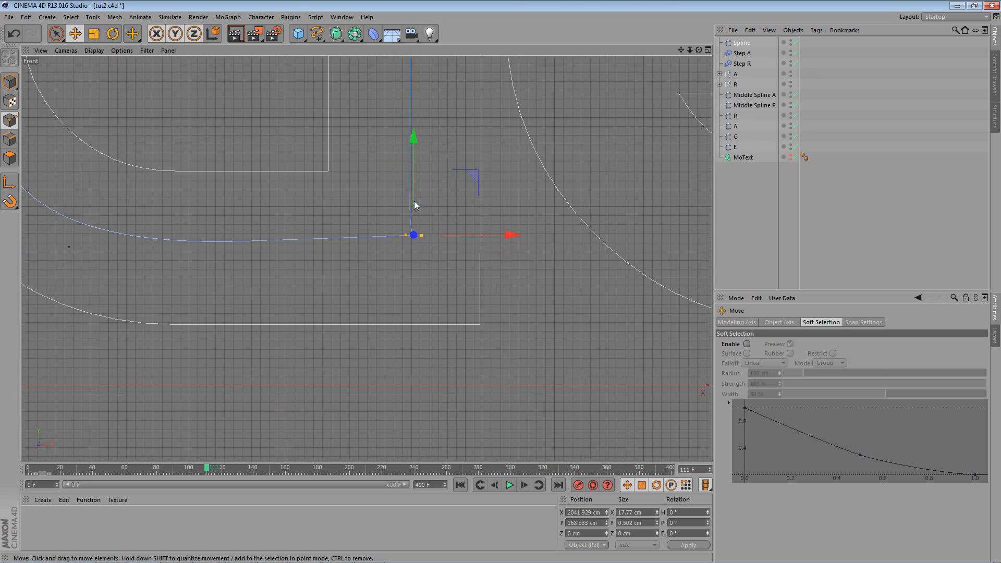
drag(414, 173, 420, 183)
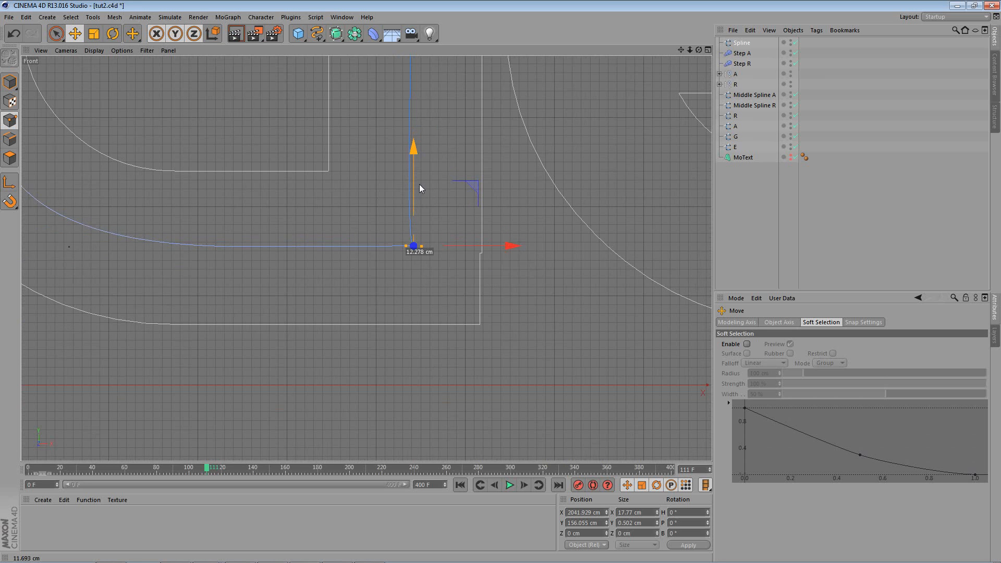
Move the spline's lower-left curve point outward to about X 1527 cm
alt+middle_drag(309, 214, 394, 412)
scroll(397, 322, down, 2)
alt+middle_drag(295, 250, 309, 323)
scroll(310, 319, down, 4)
click(352, 288)
click(175, 365)
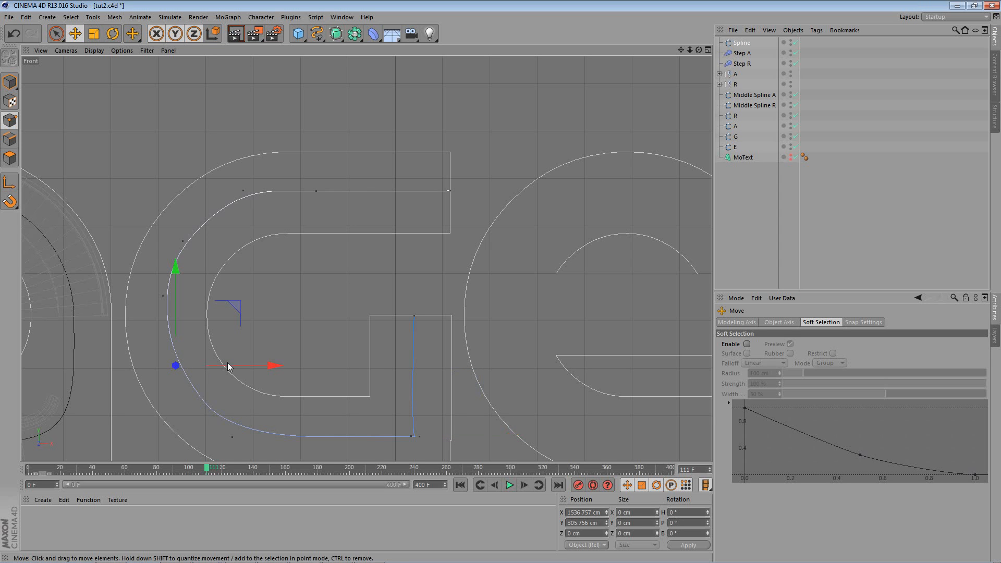
drag(227, 362, 223, 363)
scroll(339, 296, down, 2)
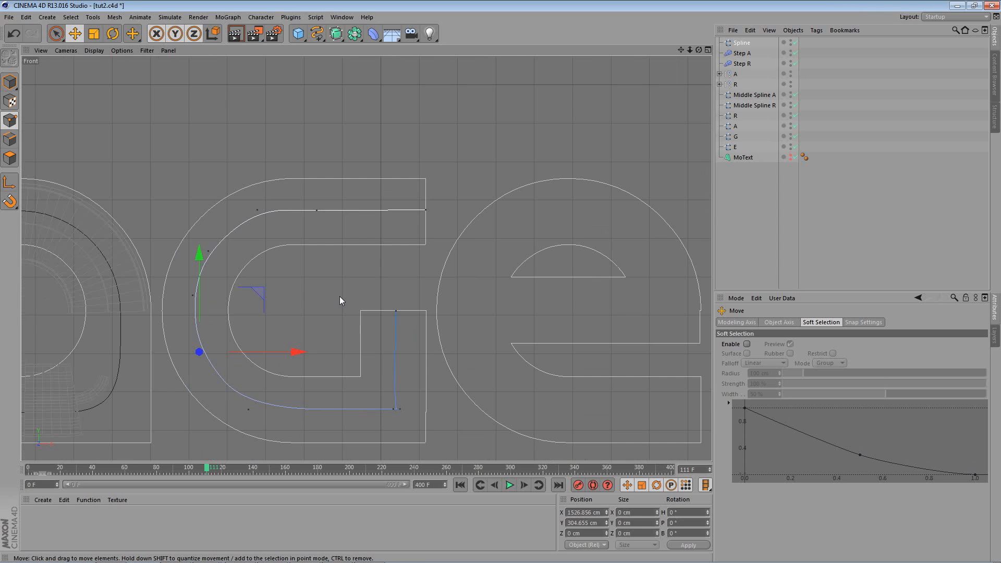
Return to the perspective view and rename the new spline as Middle Spline G
middle_click(325, 247)
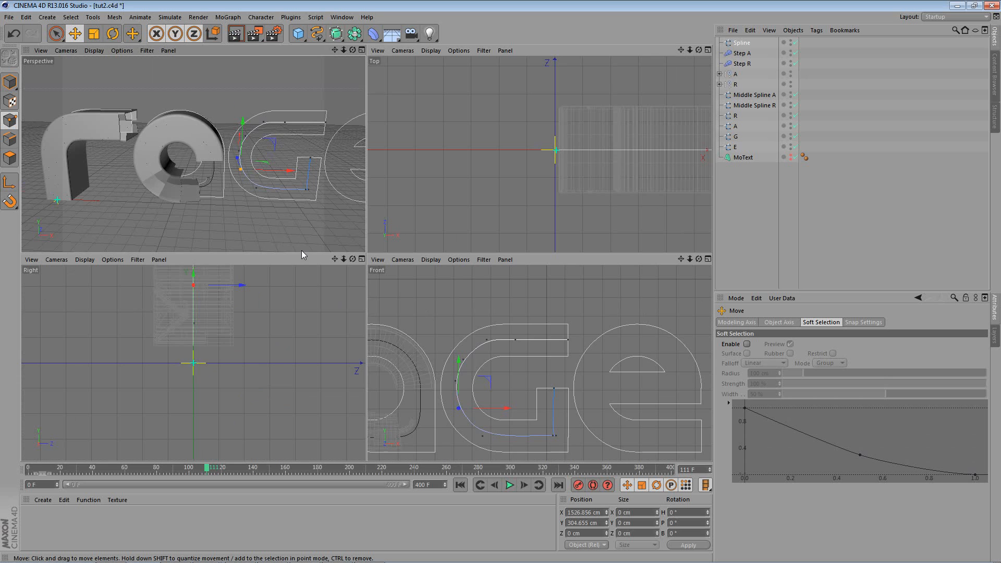
middle_click(534, 339)
middle_click(323, 197)
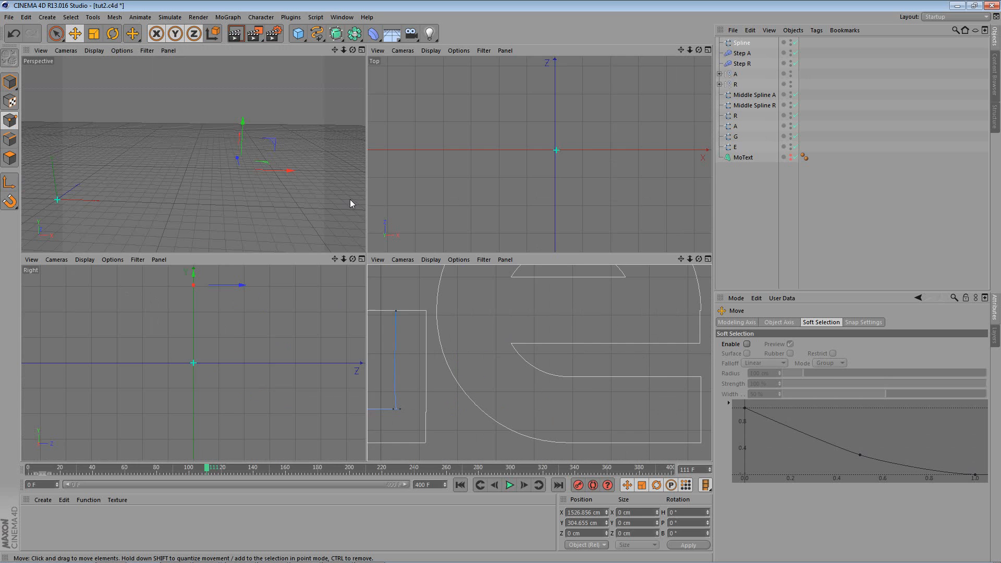
middle_click(245, 194)
scroll(437, 134, up, 5)
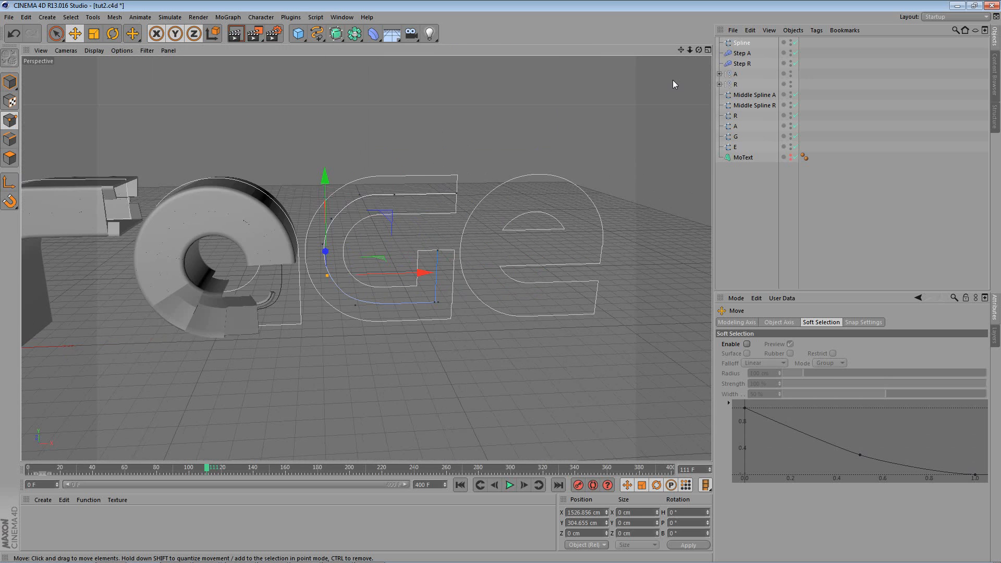
double_click(748, 44)
key(BackSpace)
text(Middle Spline)
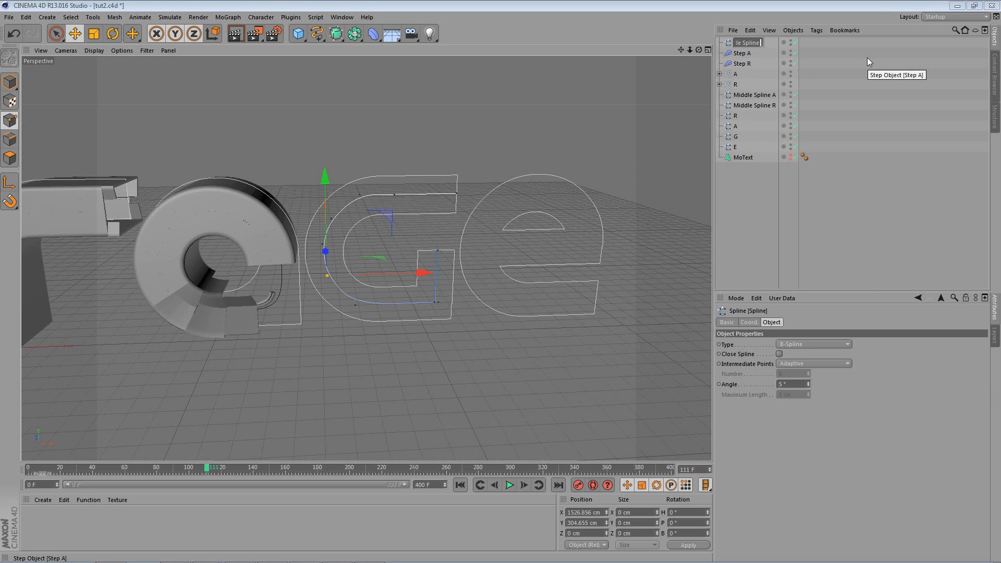
text( G)
key(Return)
scroll(425, 135, up, 1)
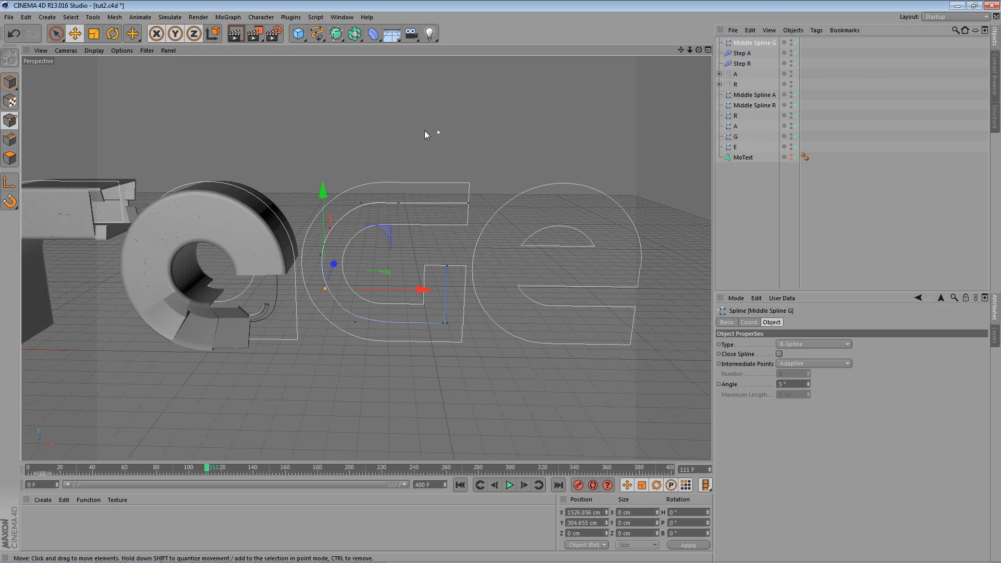
Place Middle Spline G above Middle Spline A, and duplicate the A group with its hierarchy expanded
drag(738, 93, 729, 62)
ctrl+click(736, 64)
click(719, 64)
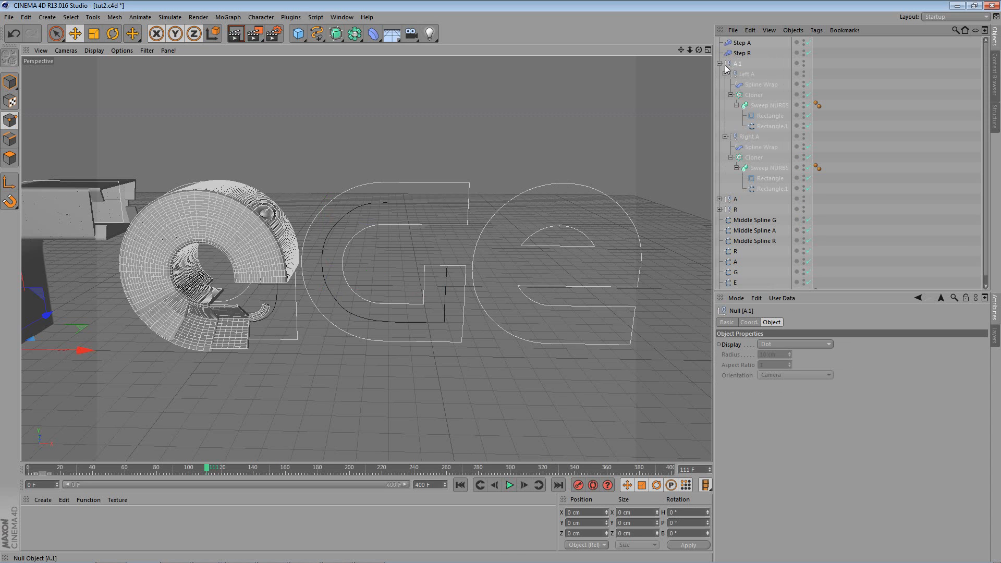
Rename the duplicated group as G and its subgroups as Left G and Right G
double_click(737, 64)
text(G)
key(Return)
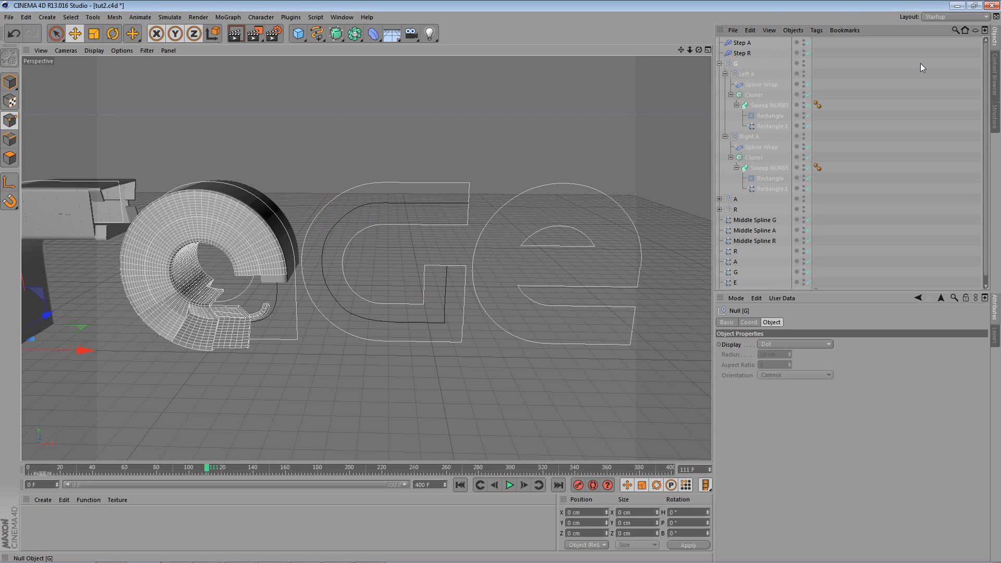
double_click(755, 74)
key(BackSpace)
text(Left G)
key(Return)
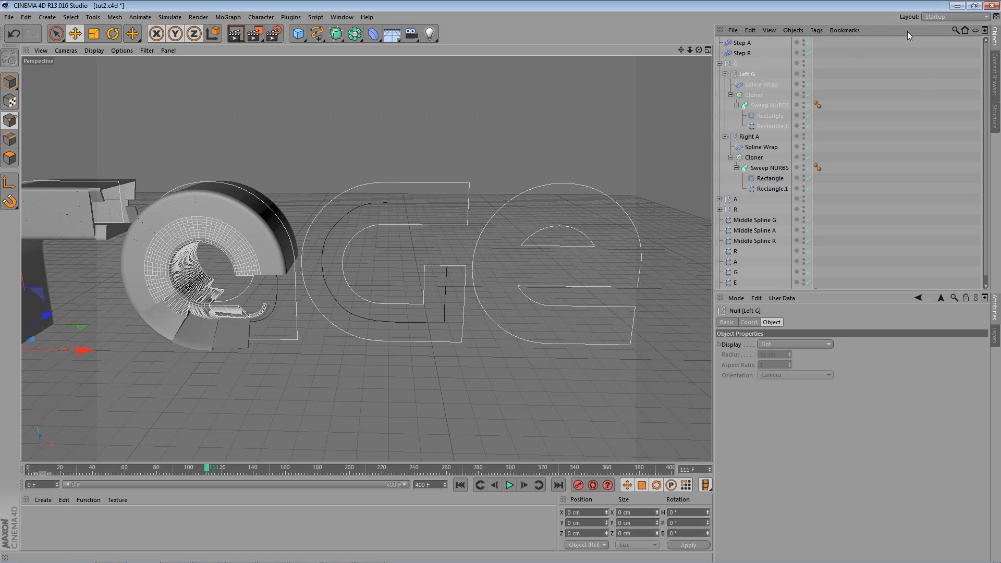
double_click(756, 138)
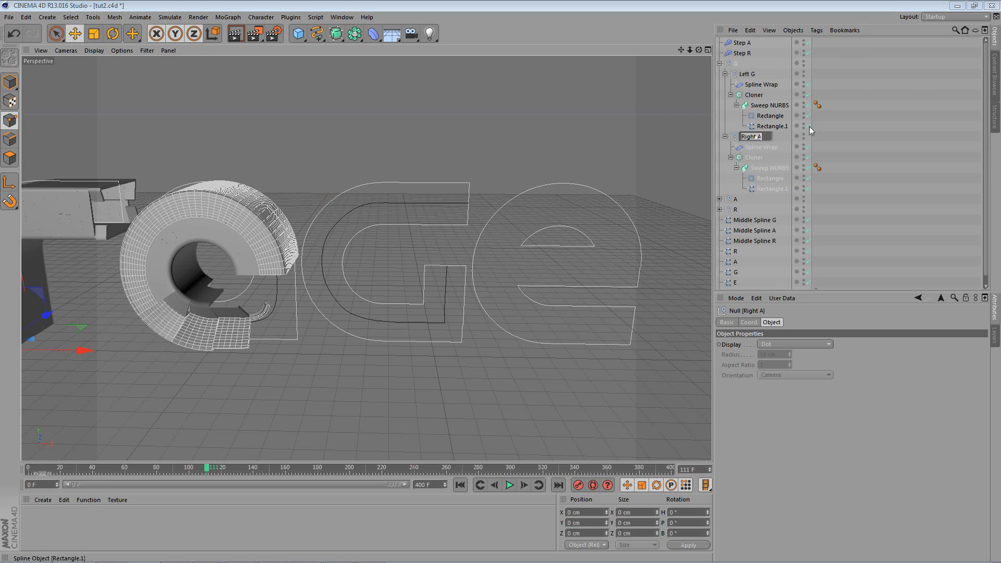
key(BackSpace)
text(Right G)
key(Return)
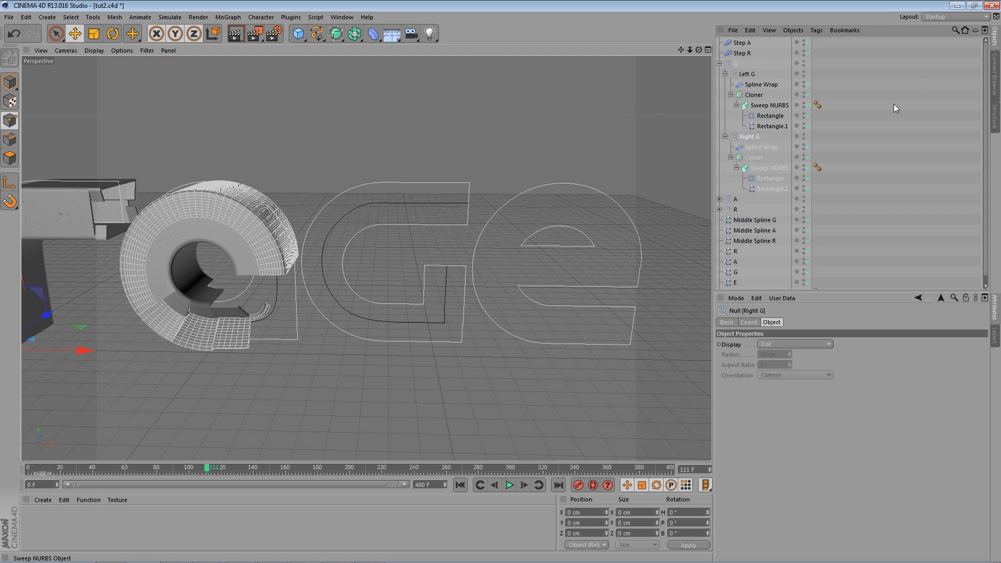
scroll(305, 333, up, 2)
scroll(304, 329, up, 4)
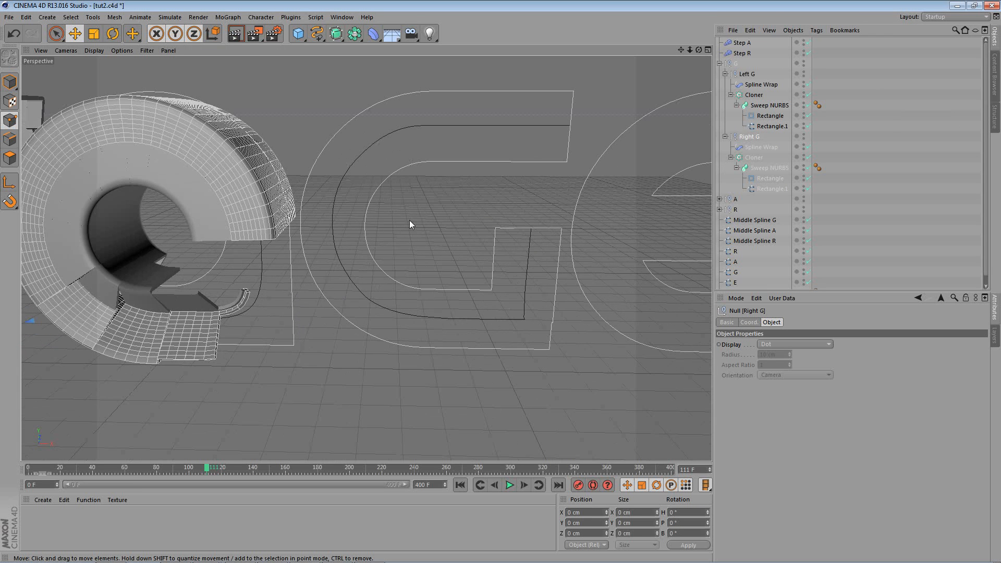
Assign Middle Spline G to the spline wraps of Left G and Right G, and preview the animation up to frame 138
alt+middle_drag(427, 101, 359, 135)
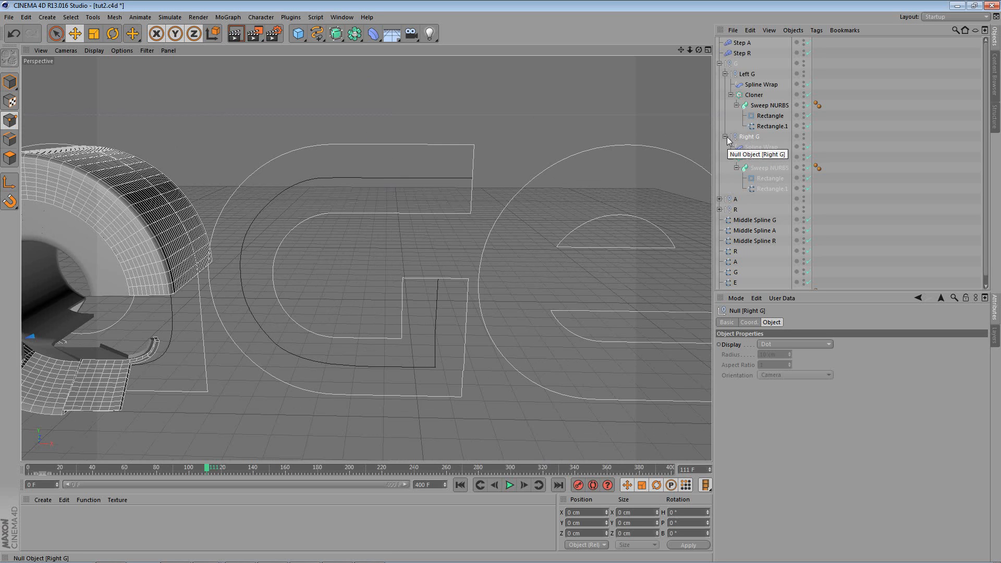
alt+middle_drag(484, 151, 543, 164)
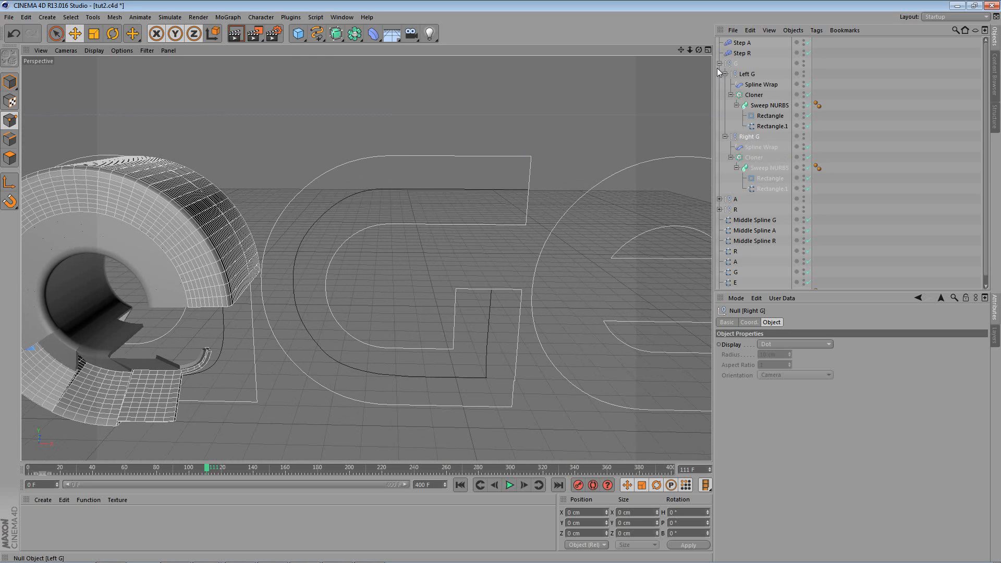
click(724, 136)
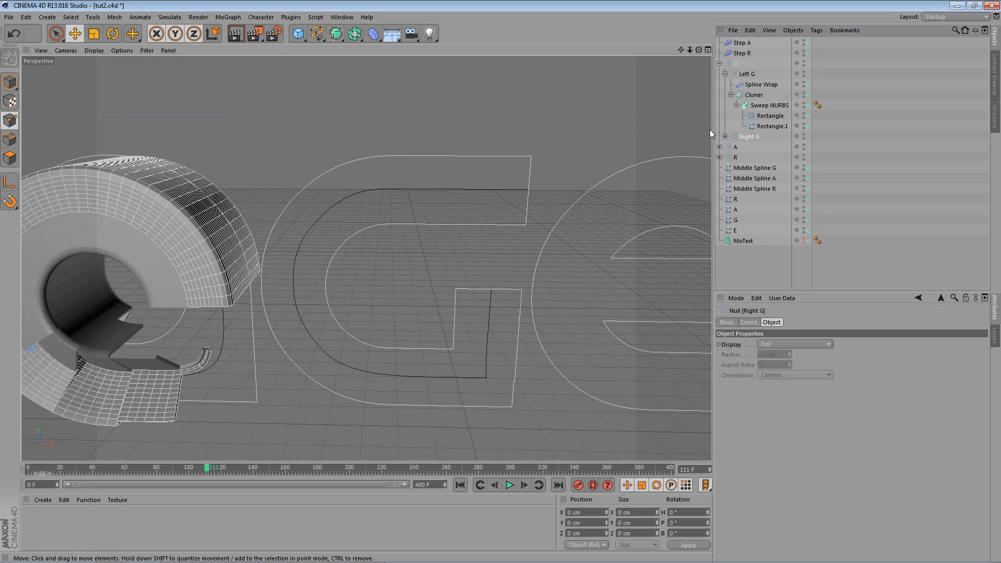
click(727, 136)
click(725, 137)
click(753, 85)
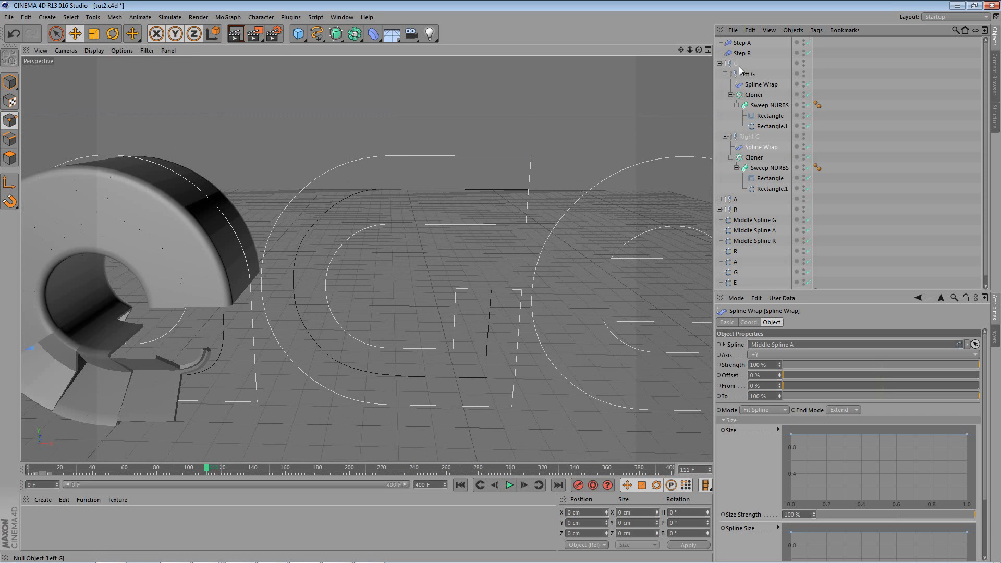
ctrl+click(760, 147)
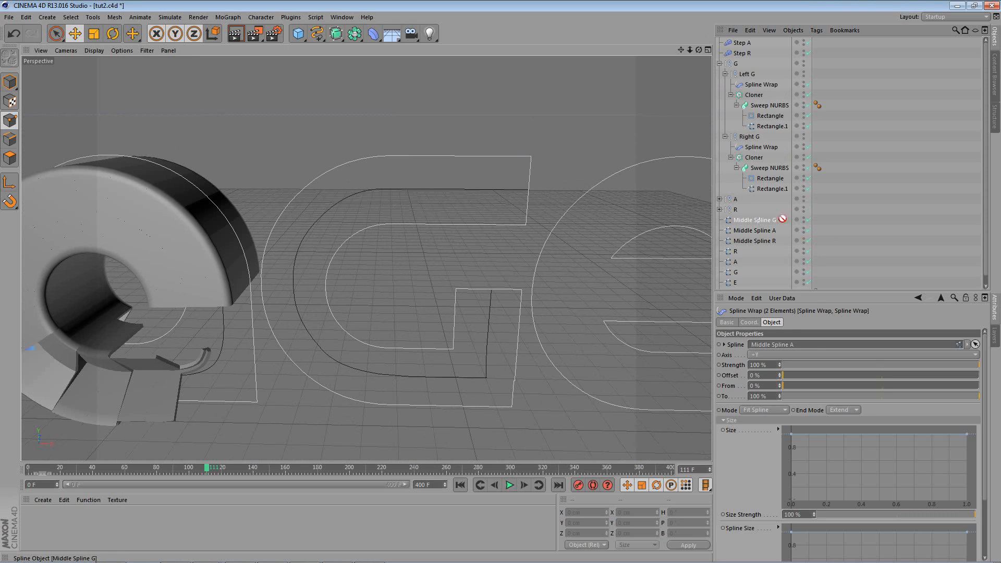
drag(811, 347, 812, 346)
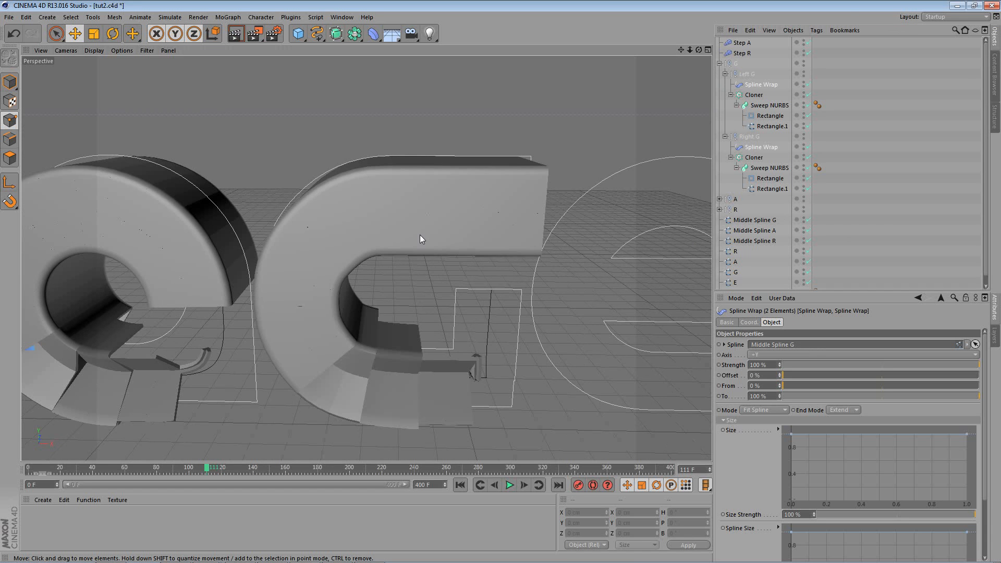
alt+middle_drag(420, 234, 419, 196)
alt+middle_drag(473, 227, 446, 242)
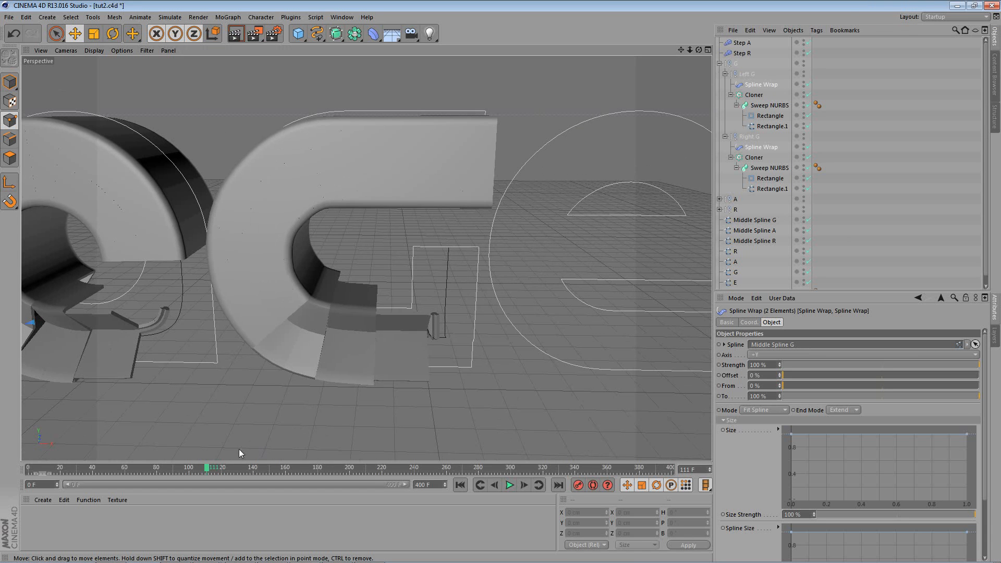
drag(207, 468, 249, 469)
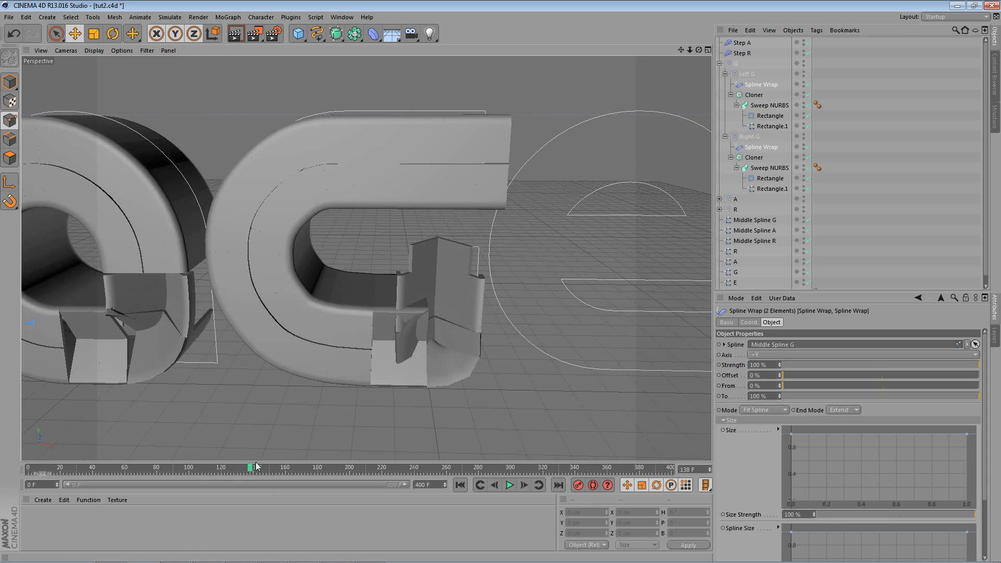
In the front view, delete one curve point of Middle Spline G at the letter's lower-right corner
alt+middle_drag(386, 277, 372, 241)
middle_click(371, 244)
middle_click(567, 307)
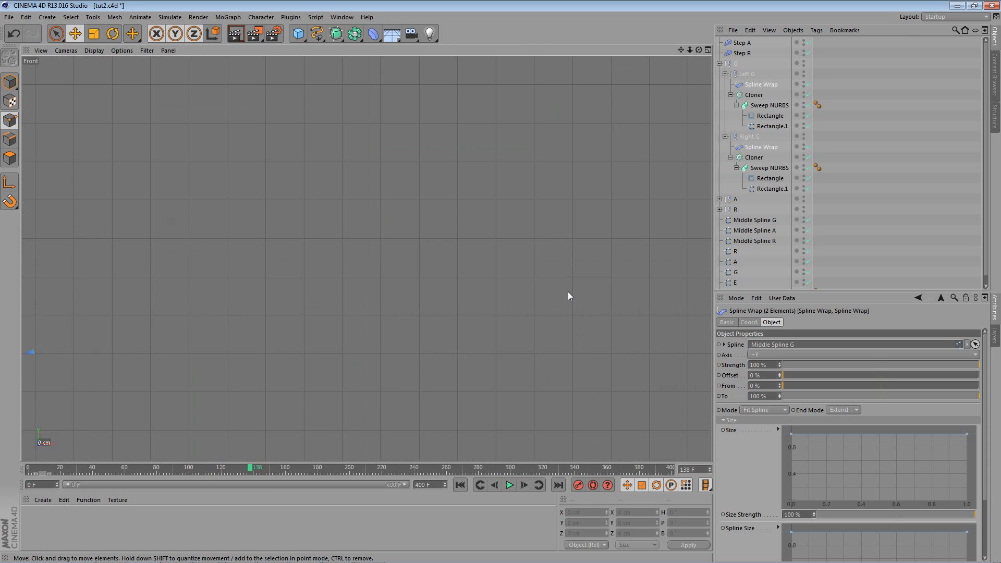
click(754, 220)
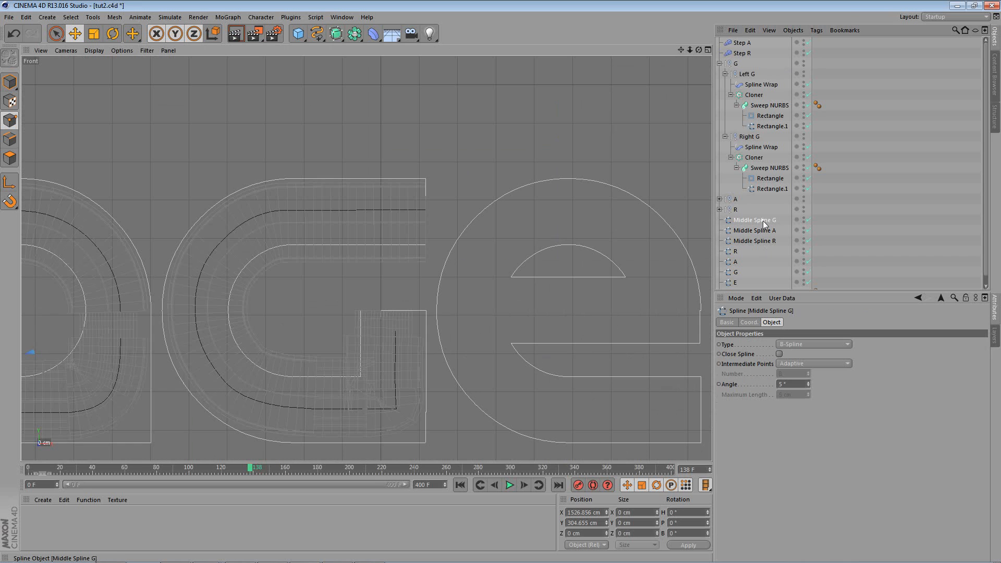
scroll(380, 361, up, 4)
click(440, 449)
key(Delete)
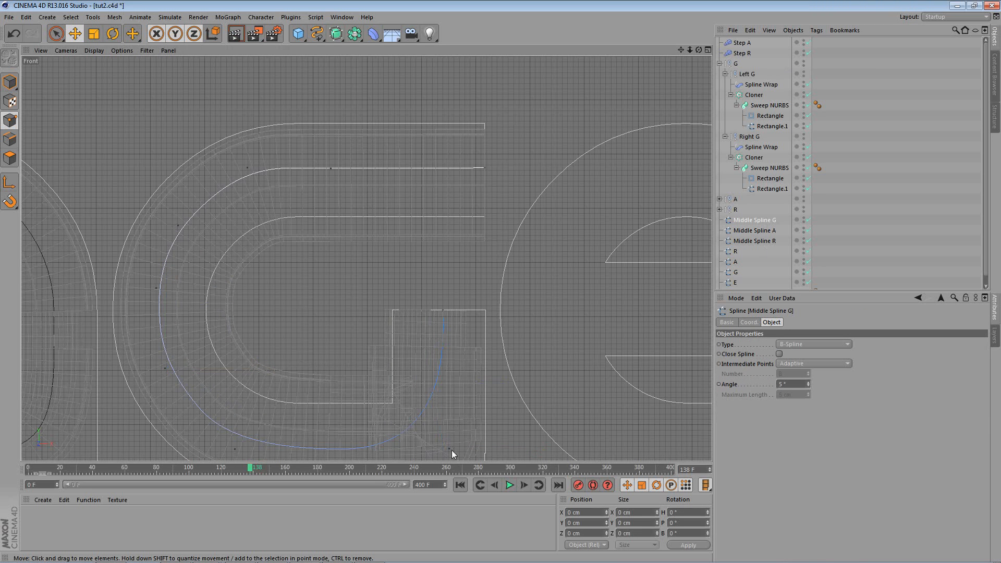
Move the remaining lower-right curve point of Middle Spline G outward to about X 2087 cm
alt+middle_drag(488, 300, 485, 246)
click(444, 397)
drag(509, 395, 528, 396)
alt+middle_drag(511, 304, 504, 271)
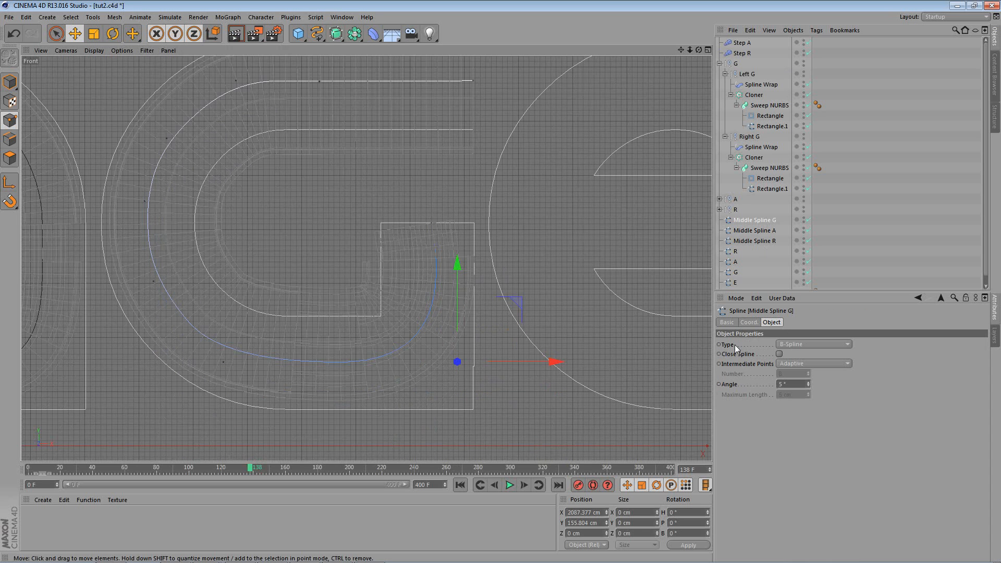
Nudge the spline's lower-left curve point, and move its end point at the G's inner bar outward to about X 2071 cm
click(817, 345)
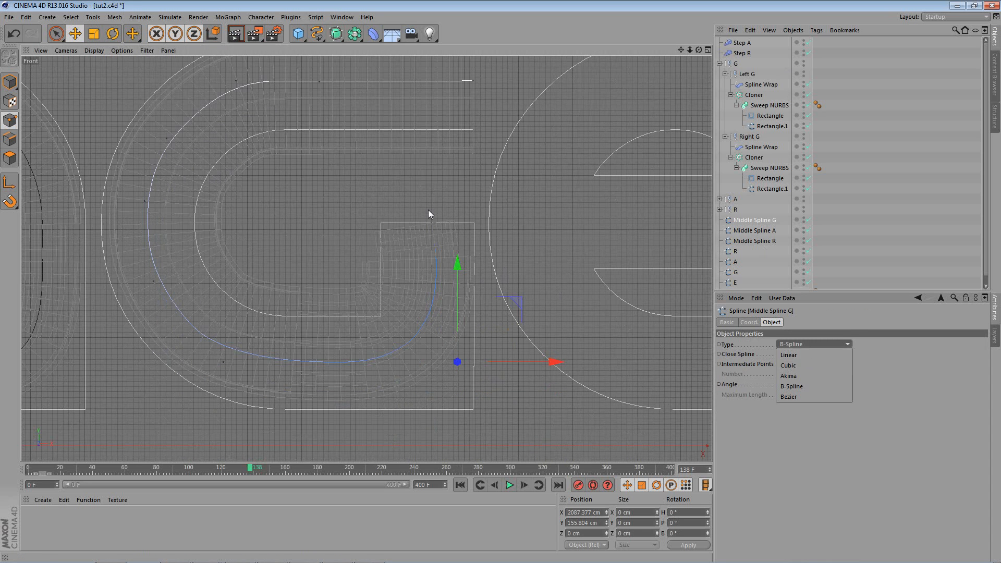
alt+middle_drag(354, 211, 365, 196)
click(232, 347)
drag(231, 283, 233, 286)
click(446, 210)
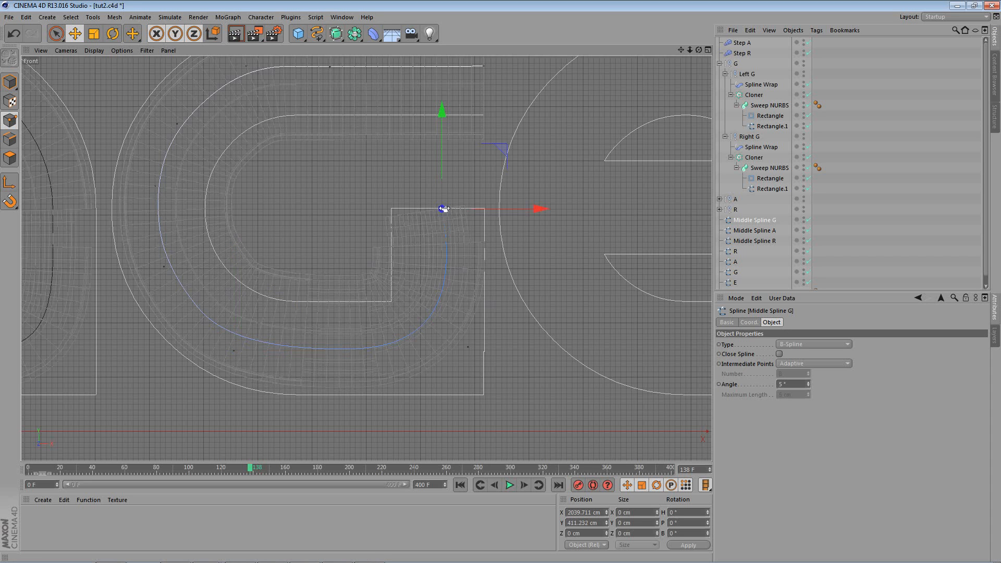
drag(454, 209, 515, 208)
Return to the perspective view and scrub back to frame 109 to check how the reshaped G unfolds
middle_click(410, 190)
middle_click(309, 228)
alt+drag(397, 237, 409, 232)
drag(254, 468, 204, 466)
scroll(271, 363, up, 2)
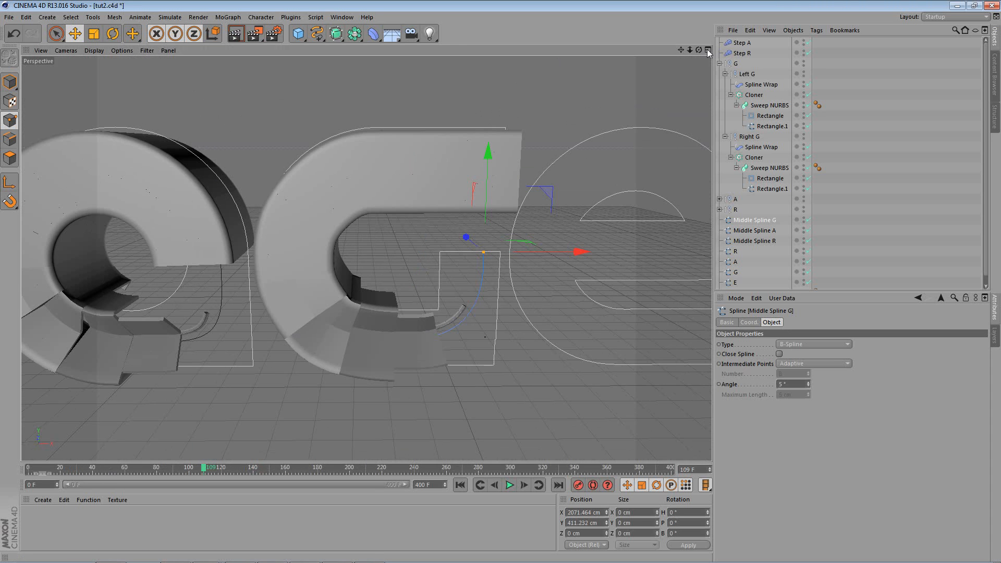
Duplicate the Step A effector and rename the copy as Step G
click(742, 43)
ctrl+drag(744, 40, 747, 39)
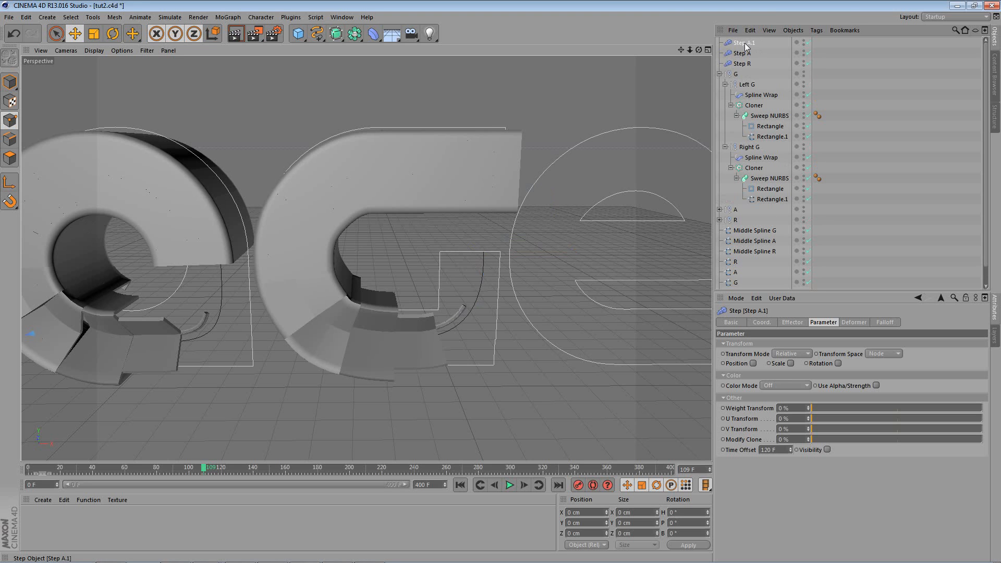
double_click(749, 42)
text(Üs)
key(BackSpace)
key(BackSpace)
text(Step)
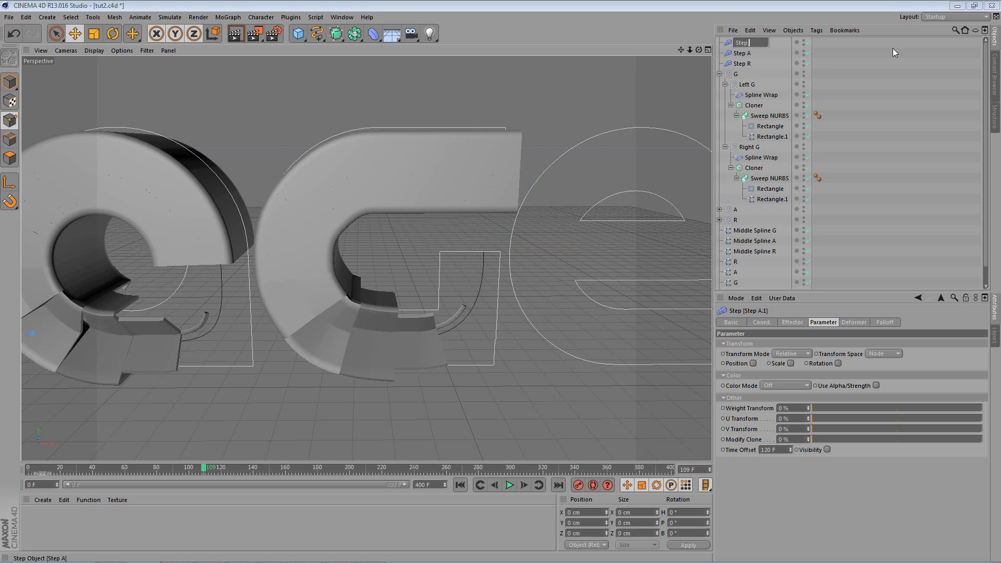
text( G)
key(Return)
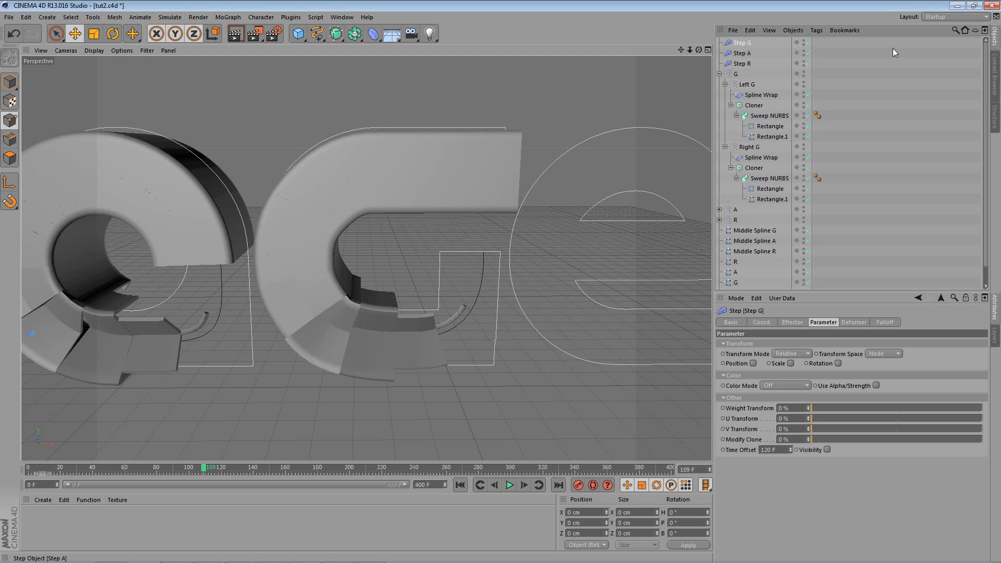
Replace Step A with Step G in the effector lists of both G cloners
click(757, 106)
ctrl+click(754, 168)
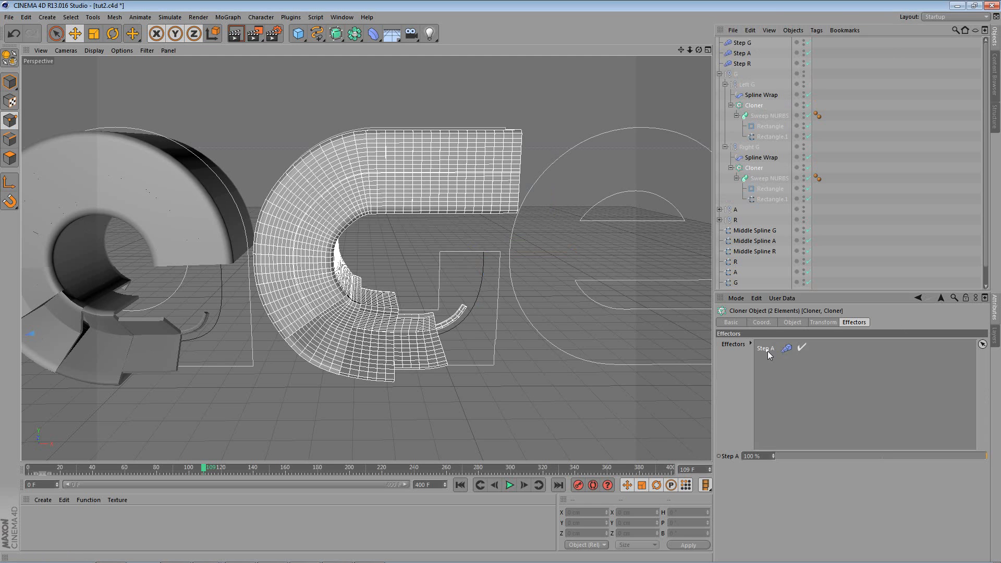
key(Delete)
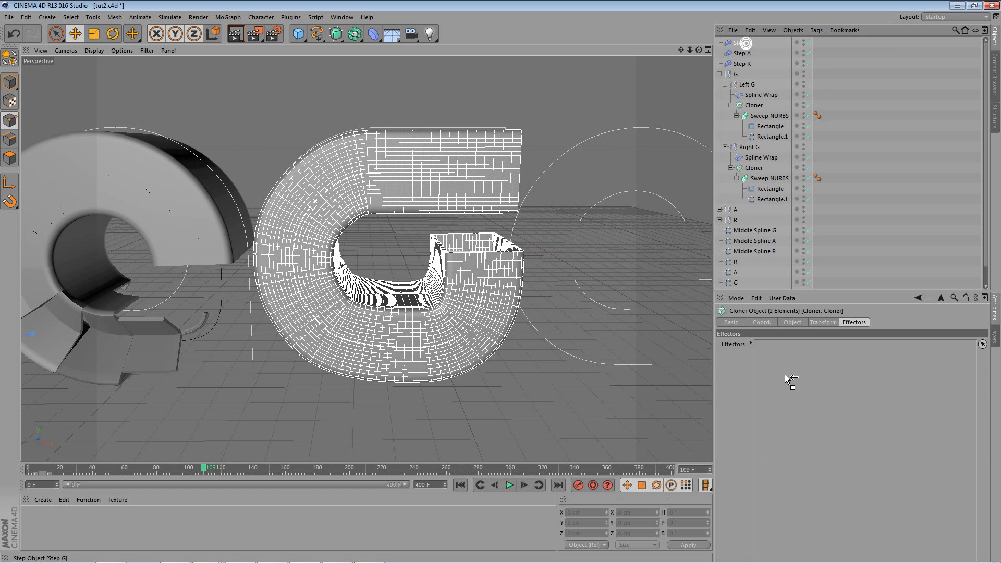
drag(786, 376, 787, 376)
scroll(420, 268, up, 3)
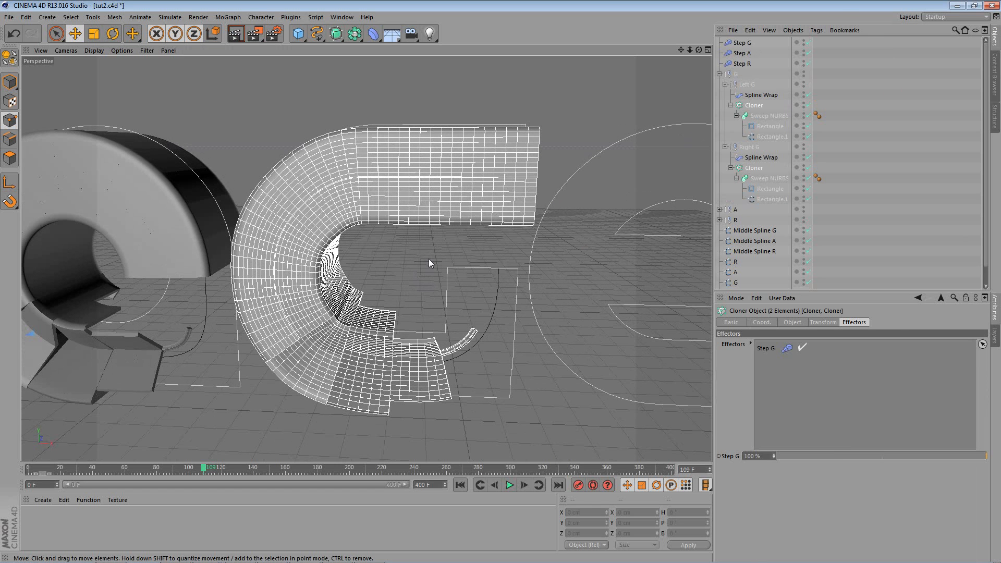
Try different step gaps for the Step G effector around frame 105, and set its Step Gap to 4
click(746, 42)
click(792, 322)
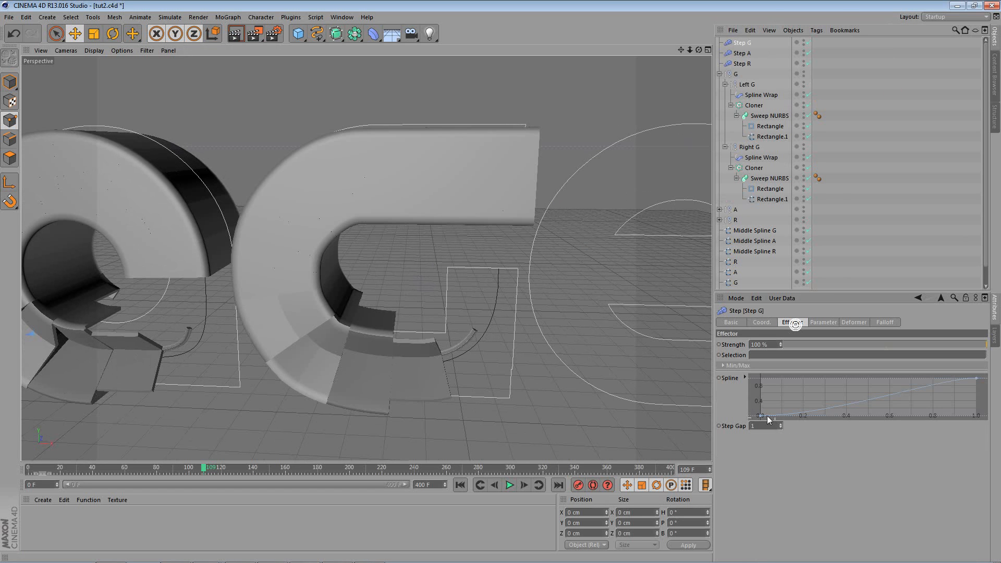
click(780, 425)
click(780, 425)
click(780, 425)
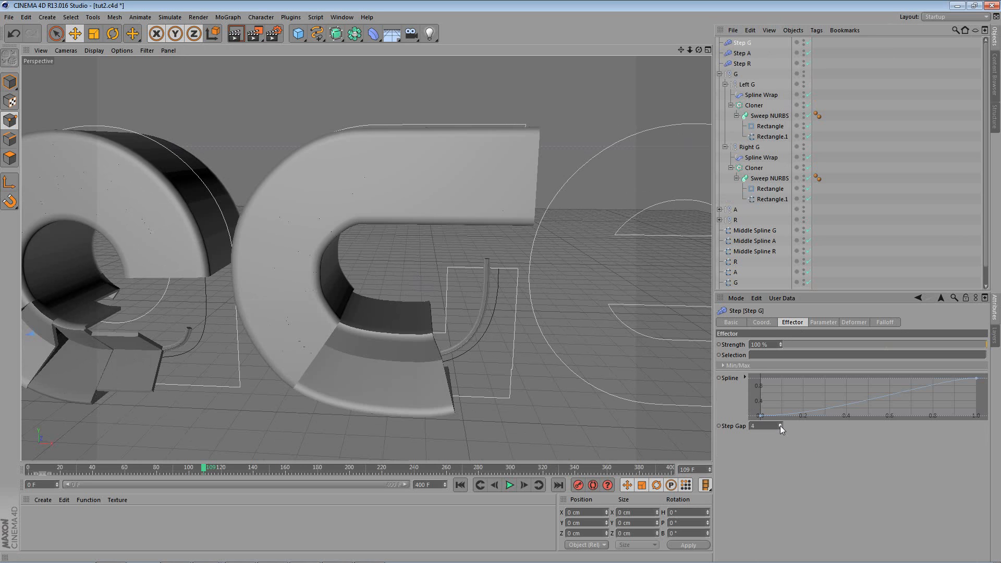
click(780, 425)
click(780, 425)
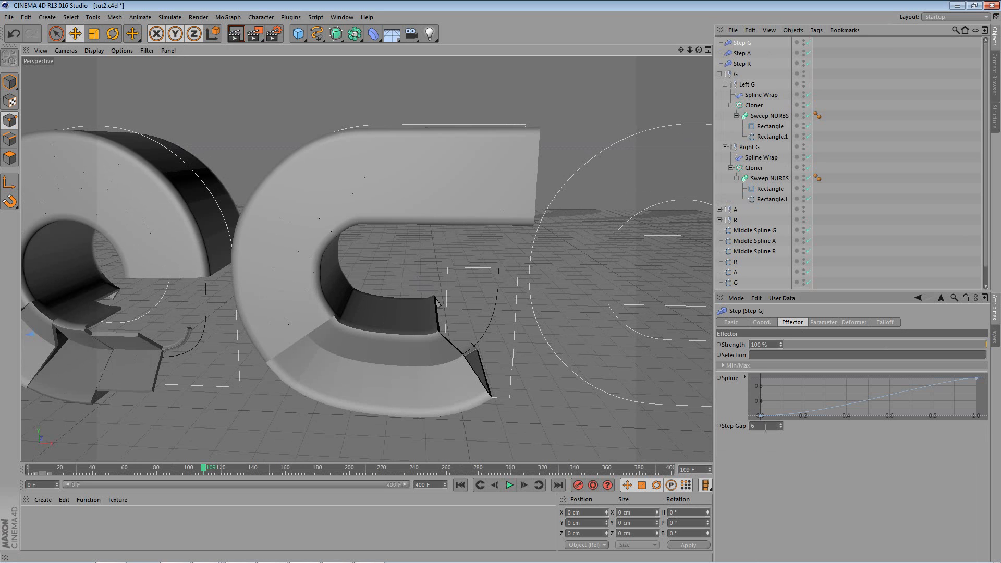
drag(47, 470, 196, 468)
click(780, 427)
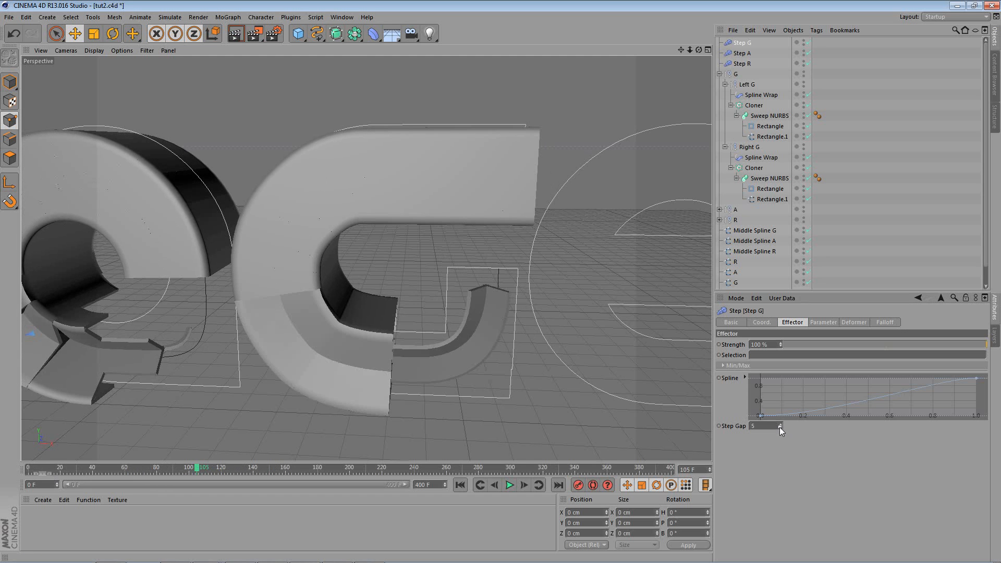
click(779, 427)
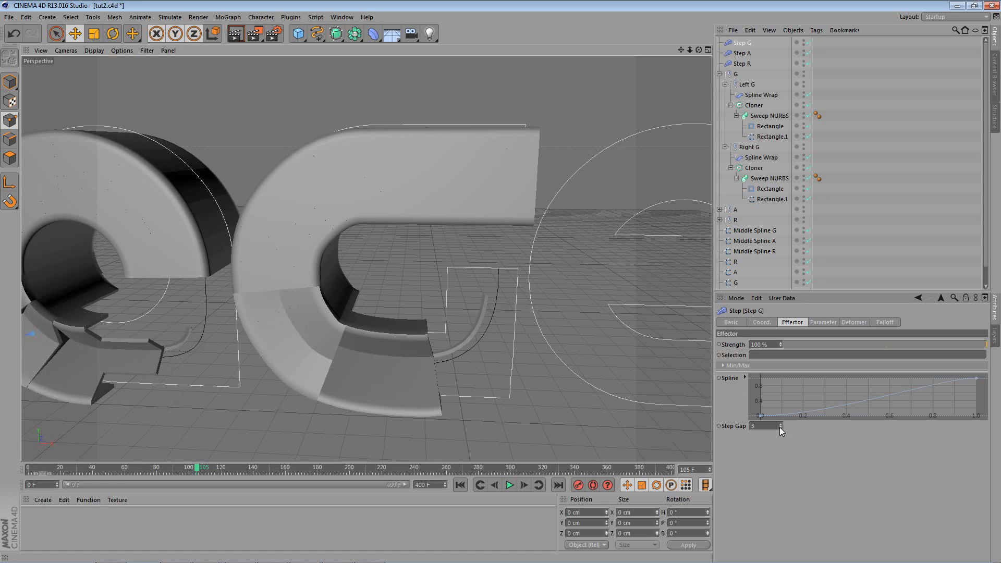
click(780, 424)
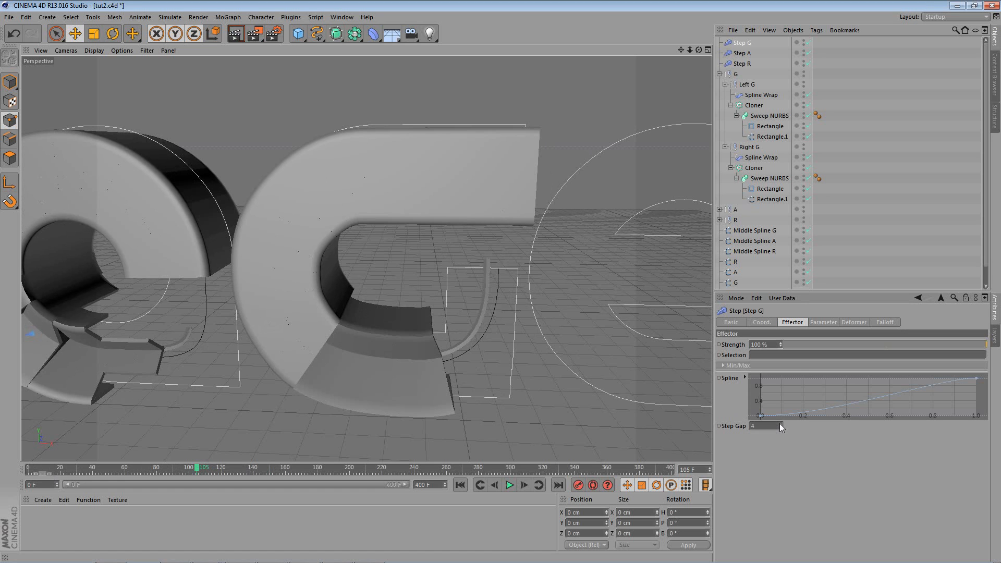
Apply the |Cos| spline preset to the Step G effector's curve, and preview the animation up to frame 181
right_click(796, 385)
mouse_move(868, 490)
click(790, 469)
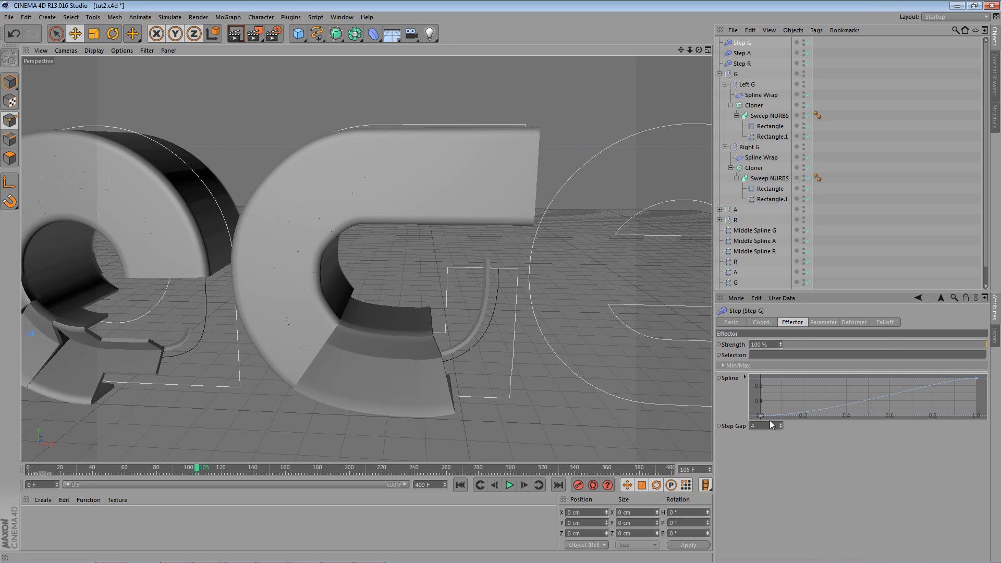
mouse_move(760, 416)
mouse_down()
mouse_move(762, 388)
mouse_move(760, 431)
mouse_move(764, 391)
mouse_move(761, 416)
mouse_up()
right_click(791, 386)
mouse_move(851, 488)
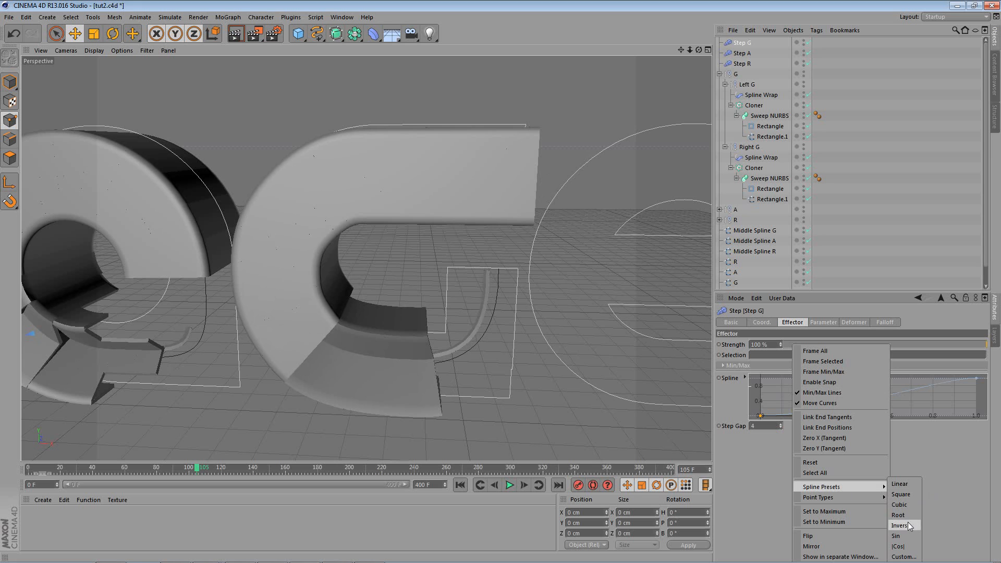
click(905, 547)
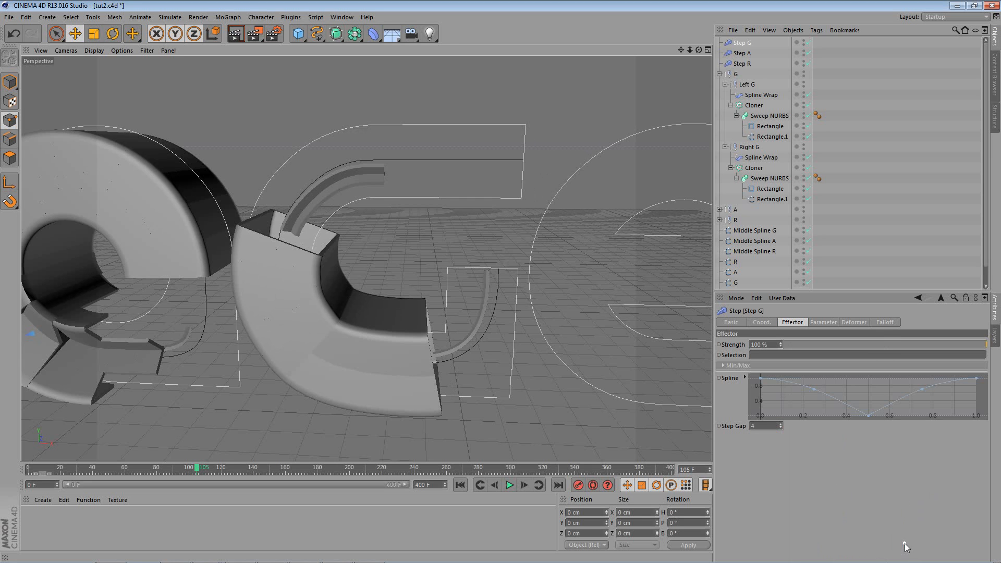
click(260, 470)
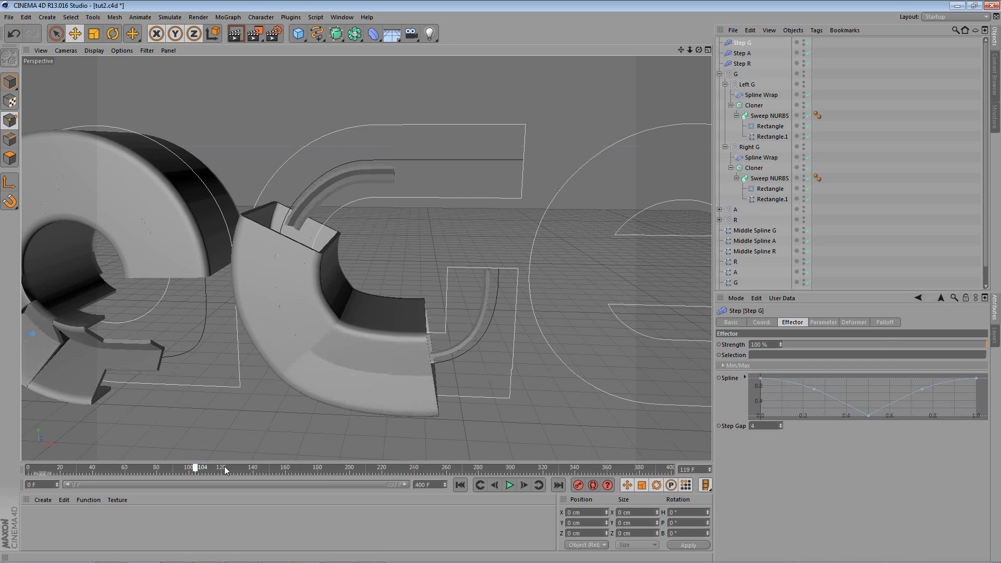
mouse_move(258, 470)
mouse_down()
mouse_move(292, 469)
mouse_move(170, 467)
mouse_move(251, 474)
mouse_move(314, 462)
mouse_move(244, 461)
mouse_move(319, 457)
mouse_up()
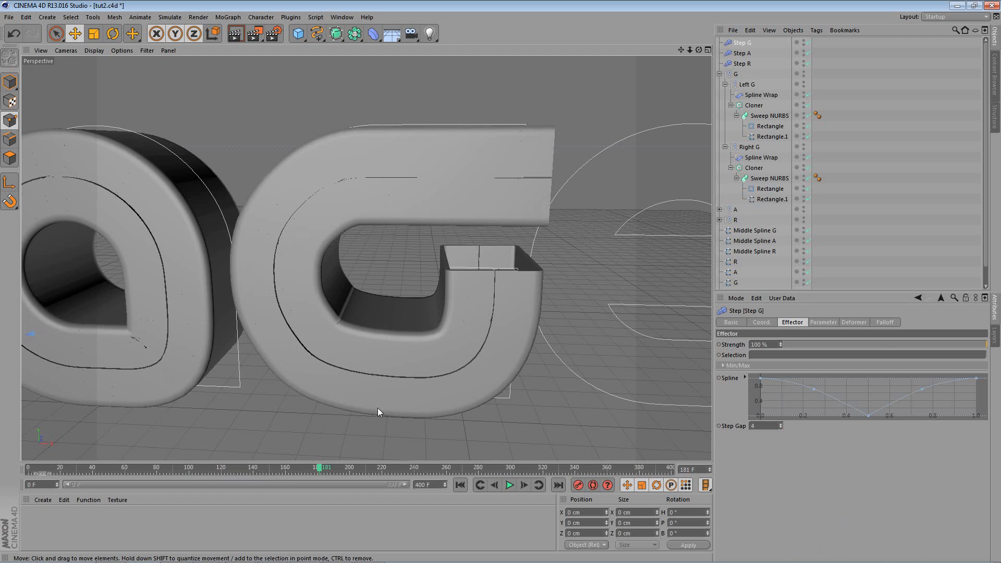
Apply the Sin spline preset to the Step A effector's curve
click(750, 53)
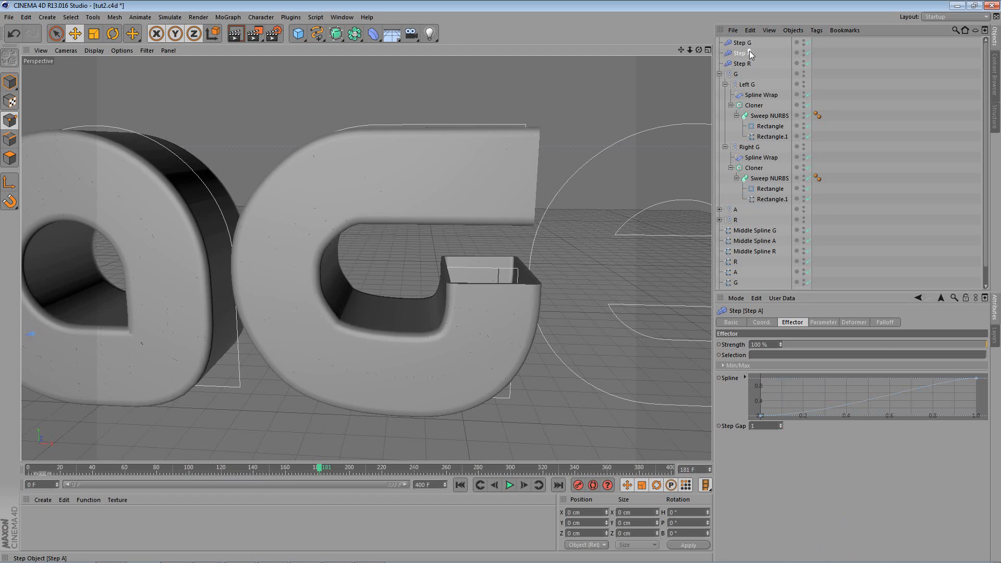
right_click(799, 396)
mouse_move(858, 485)
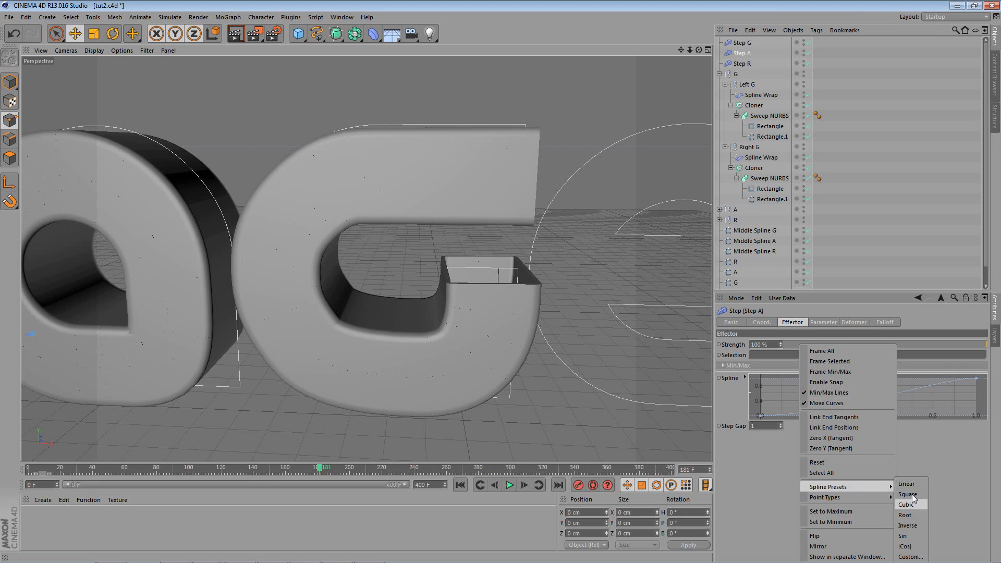
click(905, 537)
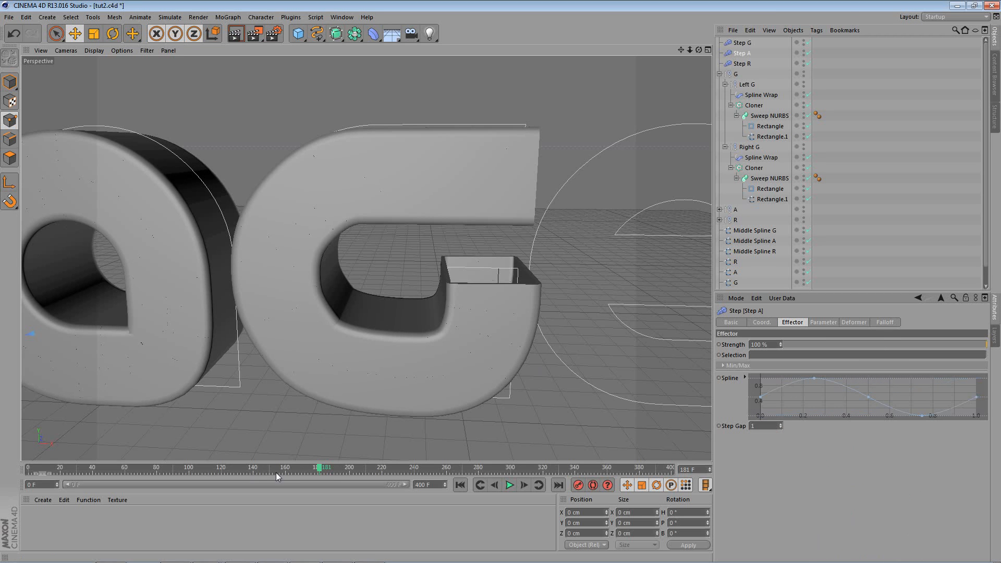
Preview the unfolding of the A and G between frames 115 and 182
drag(312, 469, 213, 465)
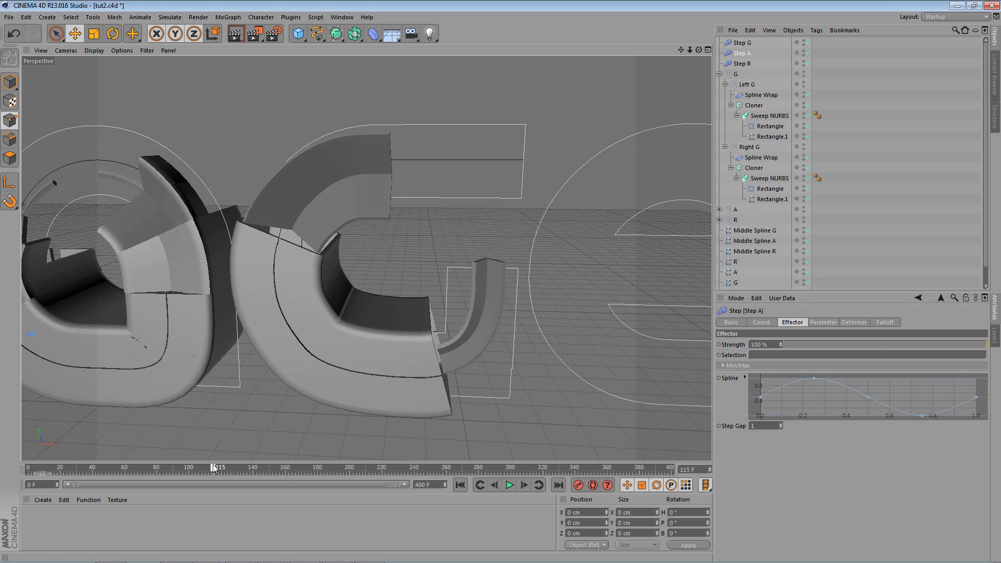
alt+middle_drag(212, 326, 375, 340)
scroll(375, 301, down, 3)
scroll(376, 341, down, 3)
drag(213, 467, 320, 468)
Set the Step G effector's Time Offset to 180 F and scrub through the G's animation
click(741, 44)
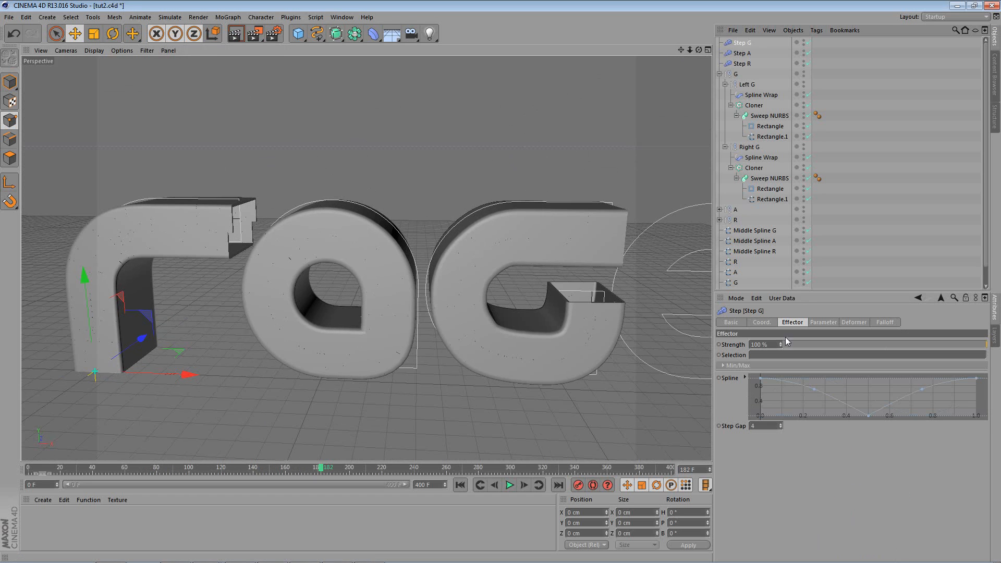
click(824, 323)
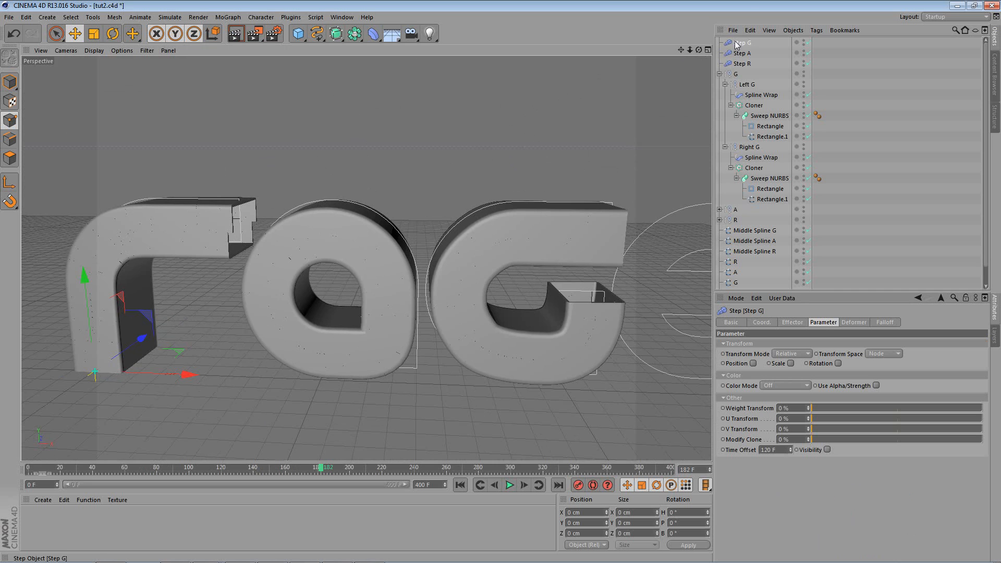
drag(784, 451, 651, 394)
text(180)
key(Return)
alt+middle_drag(483, 165, 391, 165)
drag(319, 470, 457, 473)
Start a Bezier spline in the front view with two points along the middle of the e's crossbar
alt+middle_drag(479, 245, 374, 276)
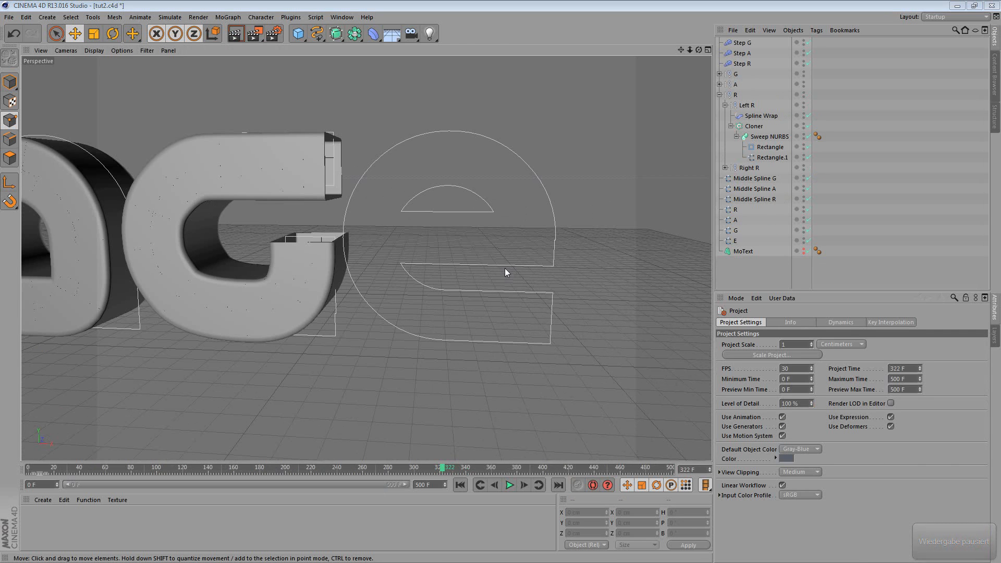
middle_click(504, 268)
middle_click(486, 311)
alt+middle_drag(473, 275, 505, 279)
click(314, 36)
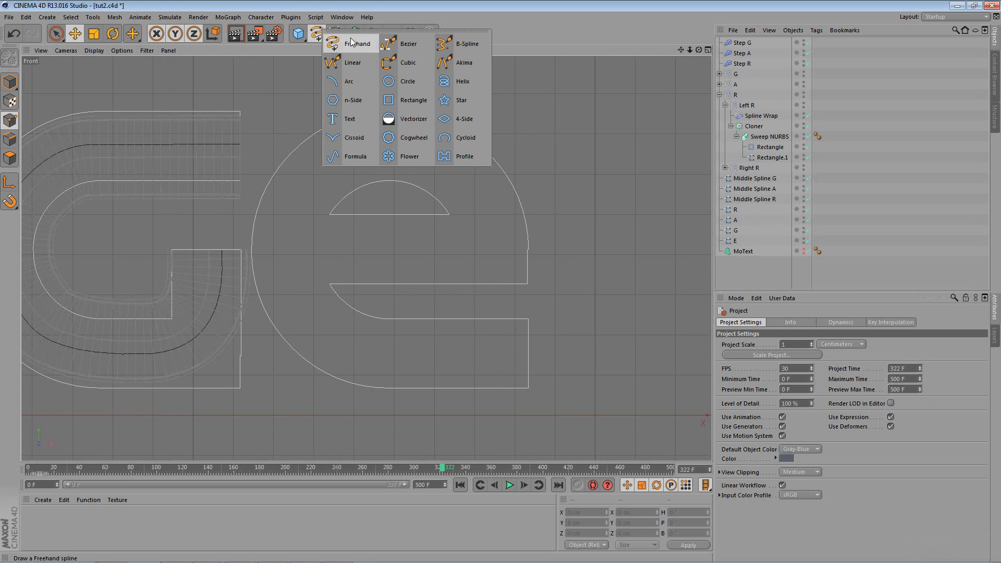
click(406, 49)
scroll(610, 348, up, 2)
alt+middle_drag(486, 228, 494, 243)
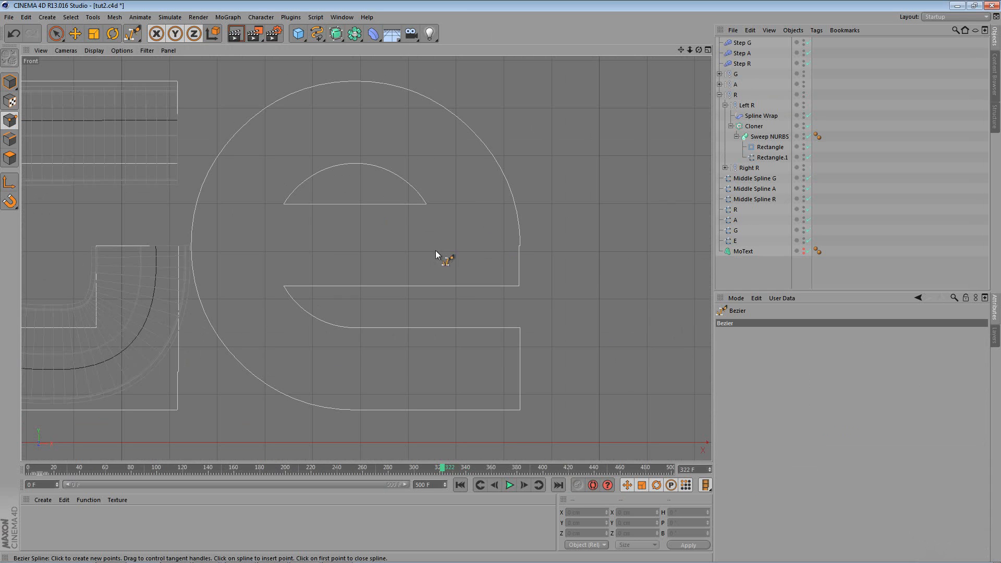
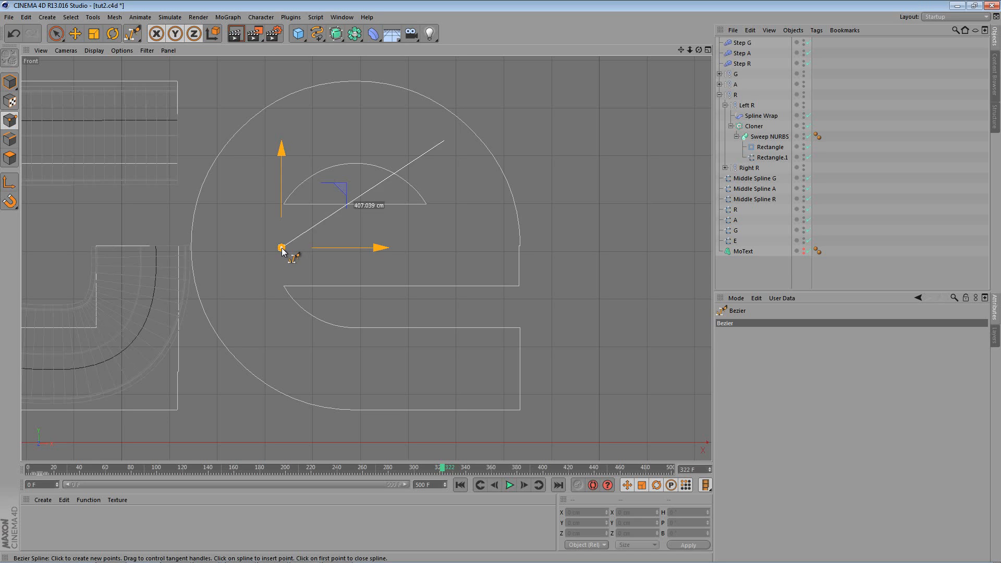
click(282, 249)
click(417, 251)
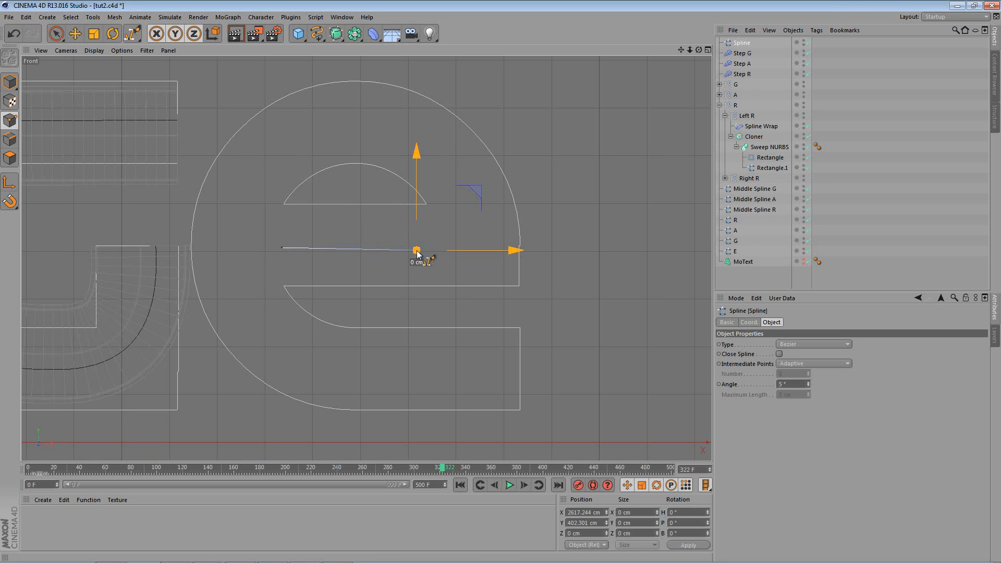
scroll(483, 246, up, 1)
scroll(481, 246, up, 2)
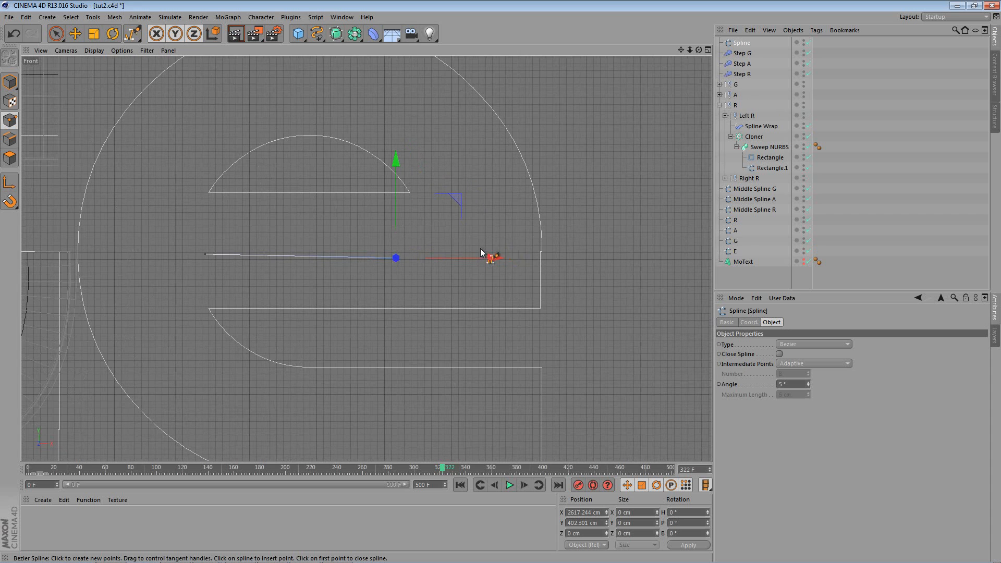
Continue the spline around the e's upper bowl and down its left side to the end of the lower arm
click(480, 249)
click(451, 144)
click(373, 90)
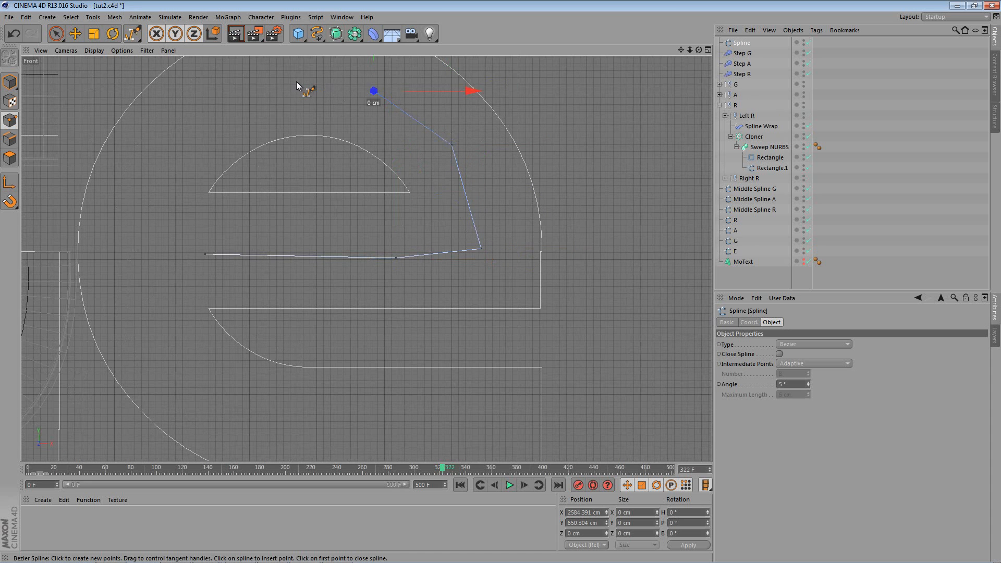
click(195, 123)
click(155, 193)
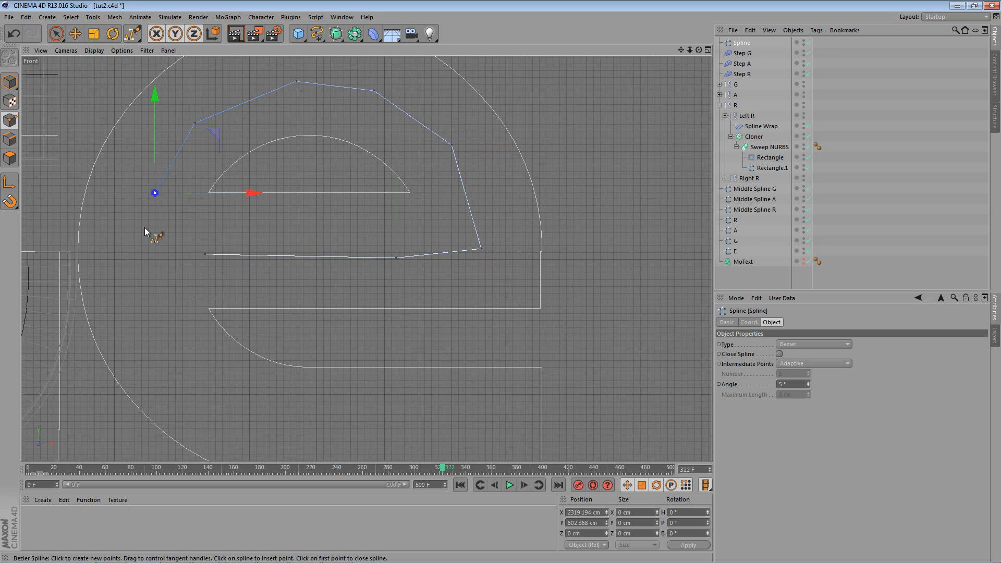
click(154, 298)
click(216, 398)
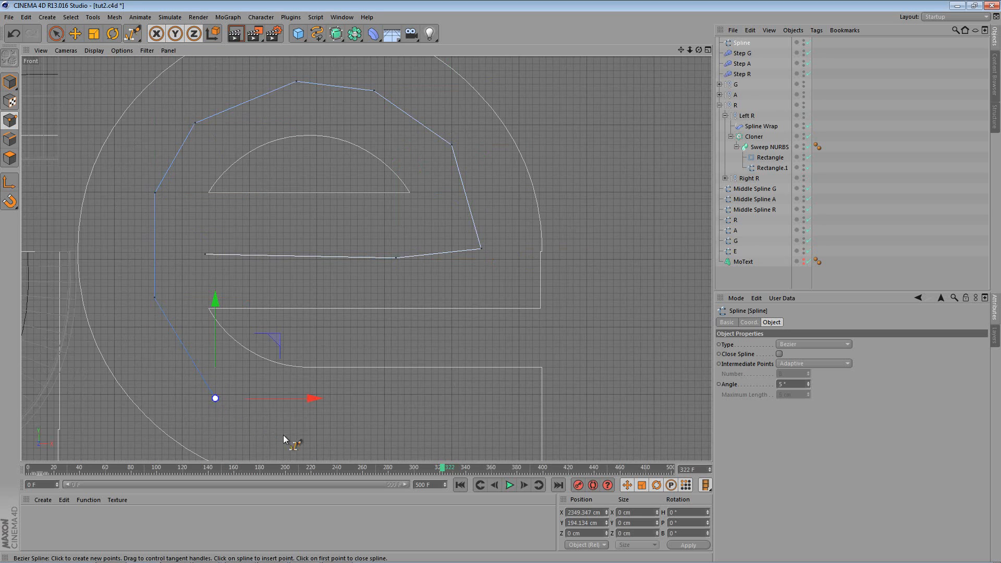
click(310, 431)
click(543, 427)
scroll(489, 314, down, 3)
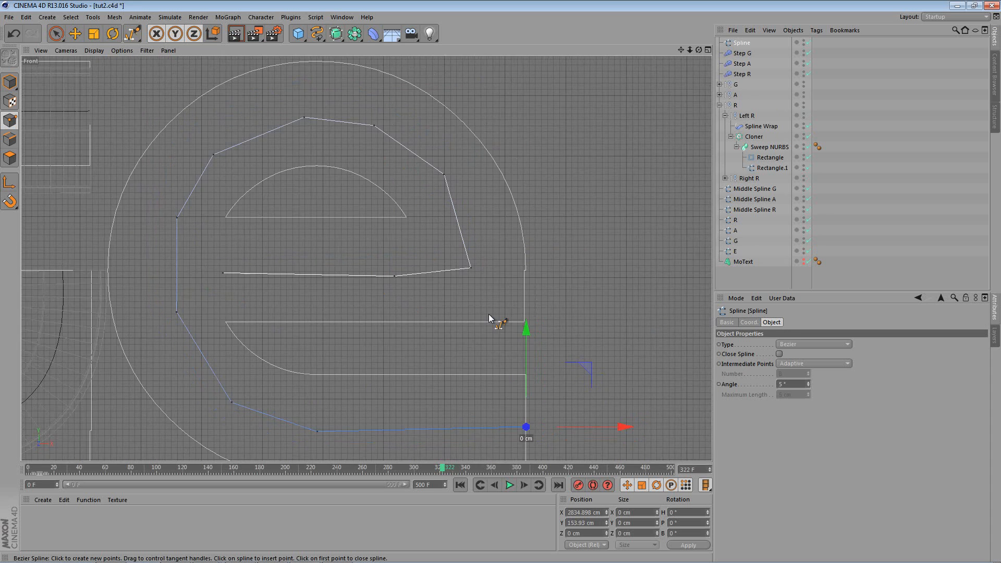
Change the e spline's type to B-Spline and raise its two points on the upper left and top of the bowl
click(813, 344)
click(808, 388)
alt+middle_drag(348, 190, 329, 186)
click(74, 35)
click(291, 185)
drag(290, 142, 286, 135)
click(372, 152)
drag(373, 95, 373, 85)
Move the three points on the right side of the e's bowl outward along X to centre the curve in the stroke
click(434, 160)
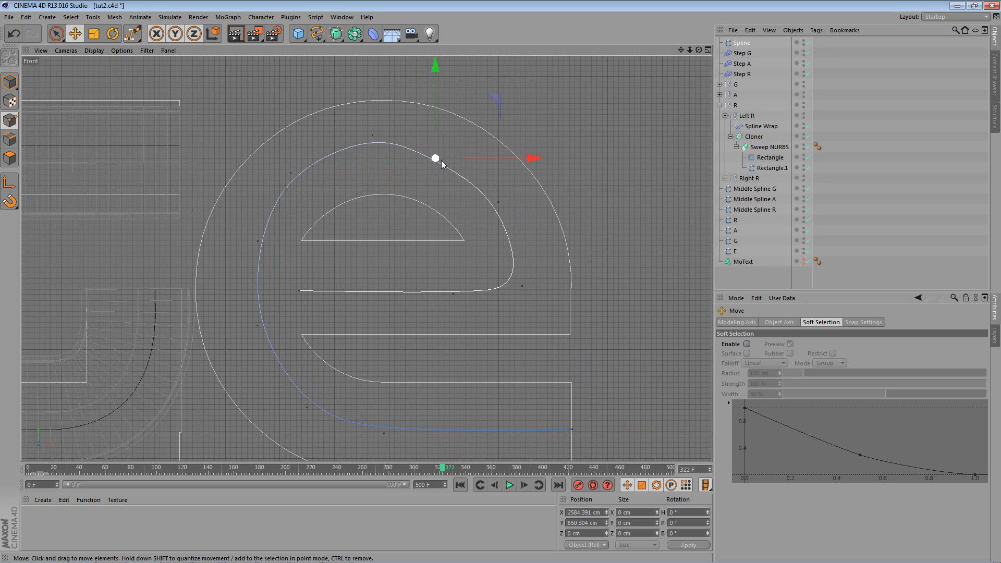
drag(491, 158, 513, 158)
click(498, 202)
drag(559, 204, 575, 204)
click(523, 287)
drag(584, 287, 602, 284)
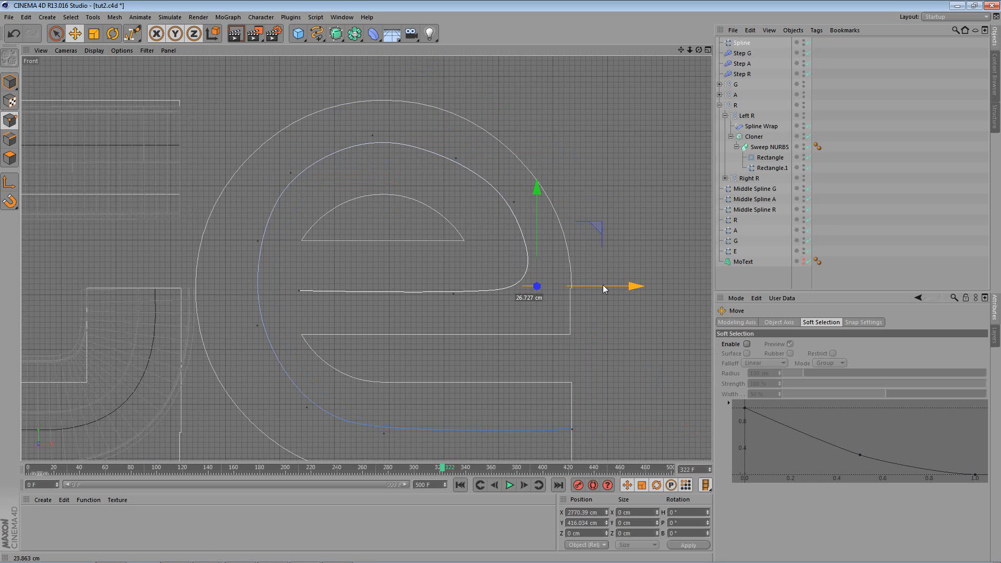
Raise the three crossbar points of the e spline so the crossbar segment runs level
click(299, 291)
drag(299, 230, 299, 220)
click(454, 292)
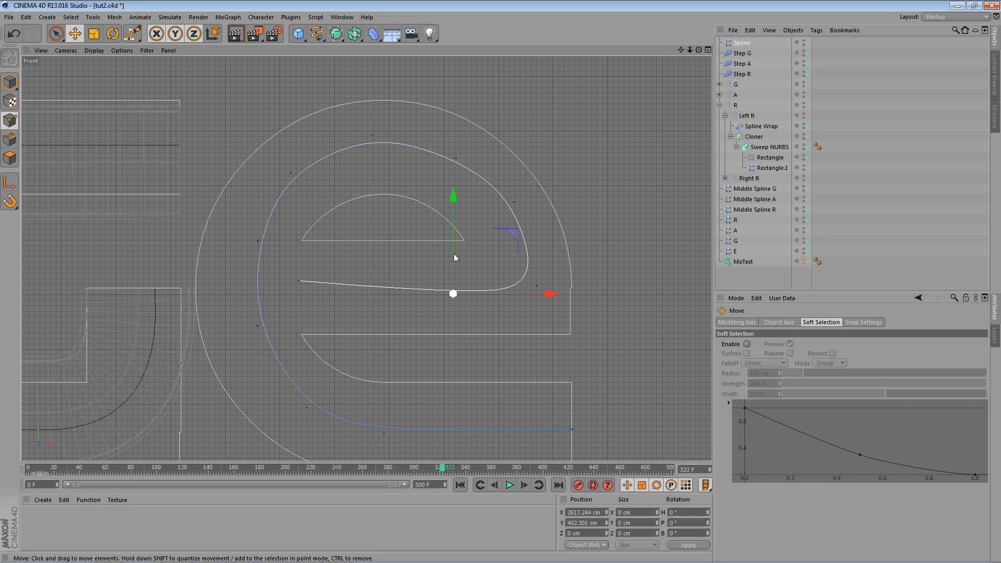
drag(456, 231, 455, 226)
click(537, 286)
drag(537, 238, 540, 238)
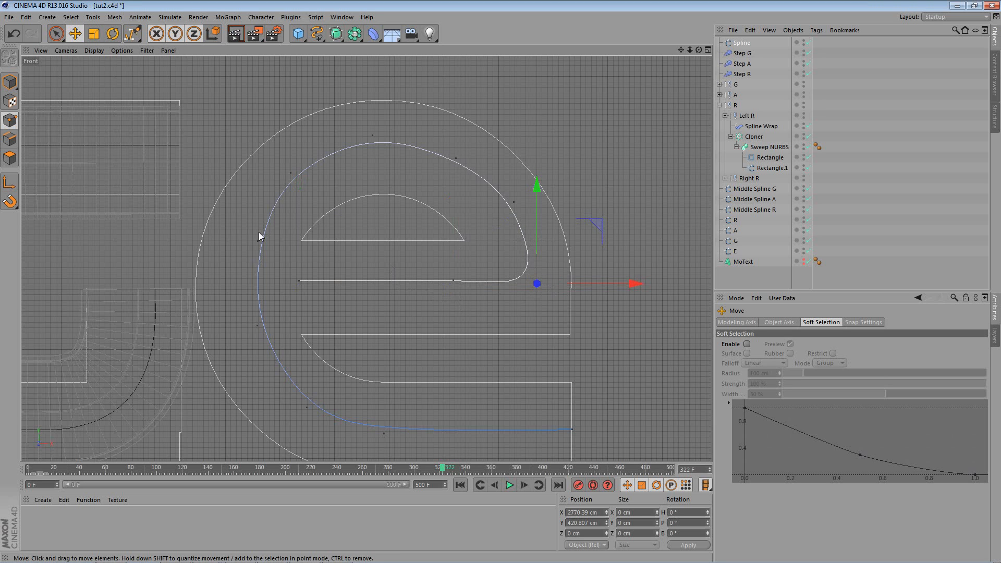
Move the two left-side points of the e spline outward and lower its bottom-left point
click(258, 241)
drag(324, 241, 308, 254)
click(257, 326)
drag(330, 324, 299, 322)
alt+middle_drag(266, 184, 284, 100)
click(321, 322)
drag(324, 279, 327, 284)
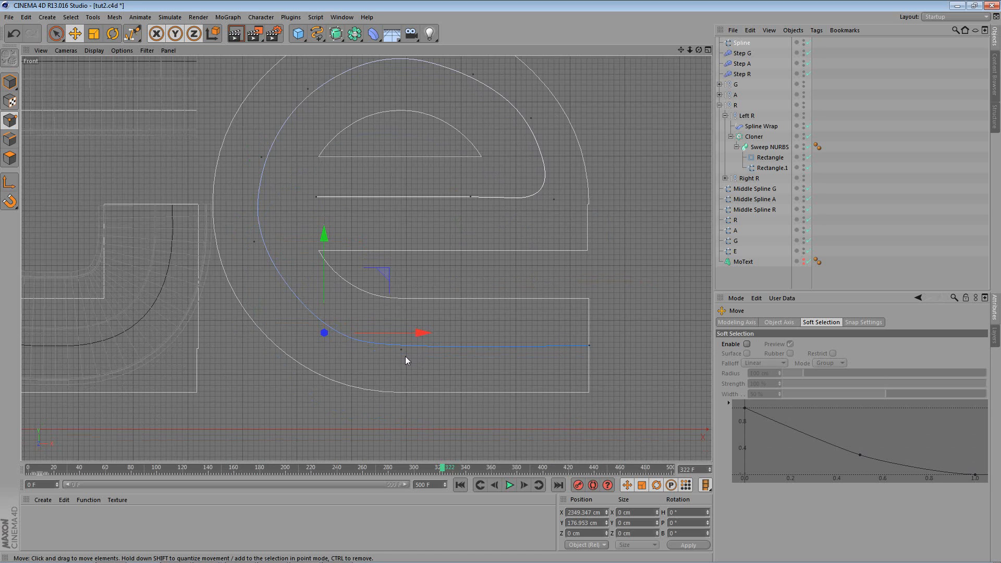
Raise the spline point at the start of the e's lower arm and the point at the upper right of the bowl
click(402, 349)
drag(400, 299, 401, 295)
alt+middle_drag(484, 202, 483, 250)
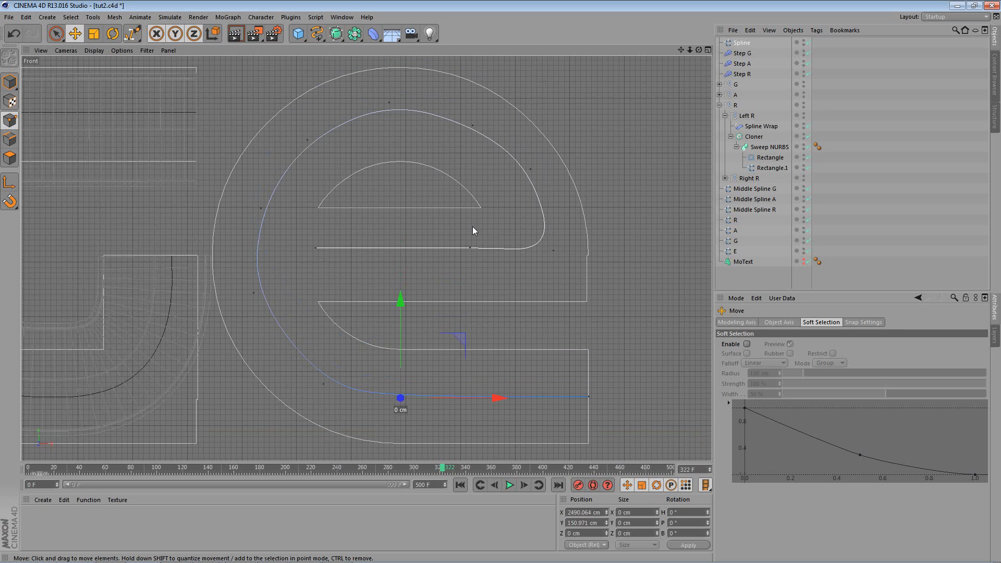
click(472, 126)
drag(473, 87, 473, 83)
scroll(443, 257, down, 2)
alt+middle_drag(372, 211, 345, 217)
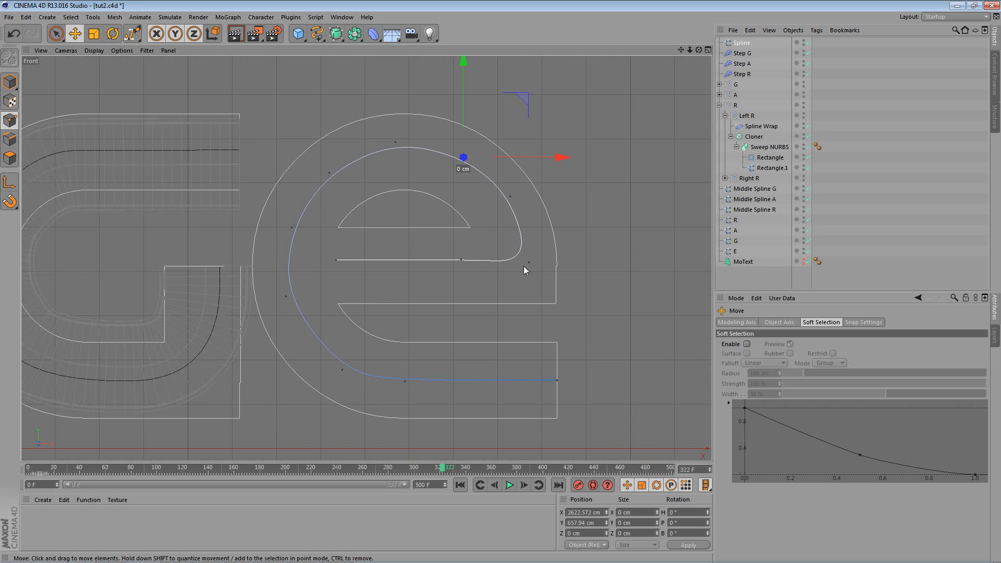
Return to the perspective view, duplicate the G group and rename the copy as E
middle_click(224, 200)
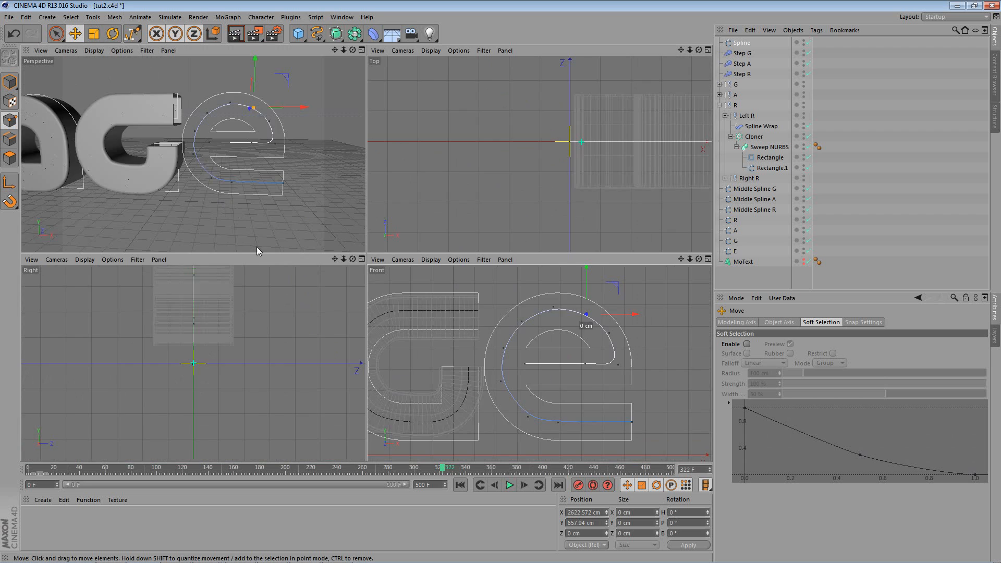
middle_click(264, 213)
alt+drag(262, 170, 280, 190)
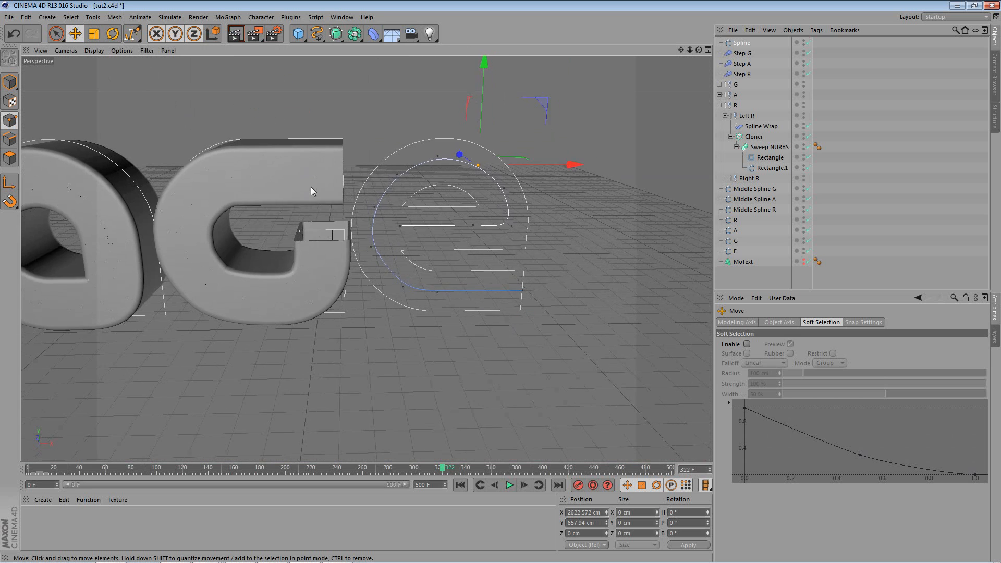
alt+middle_drag(308, 178, 337, 240)
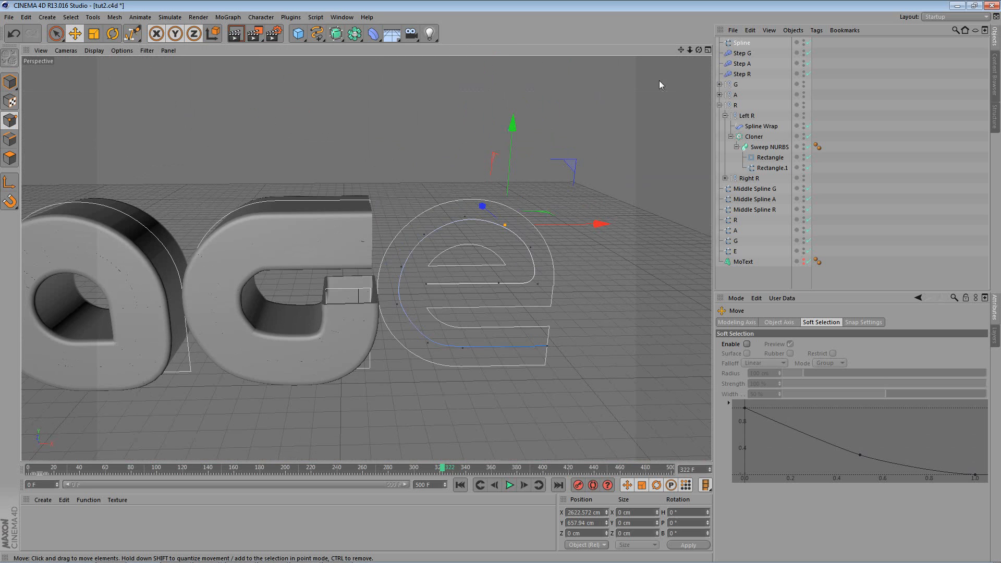
click(720, 105)
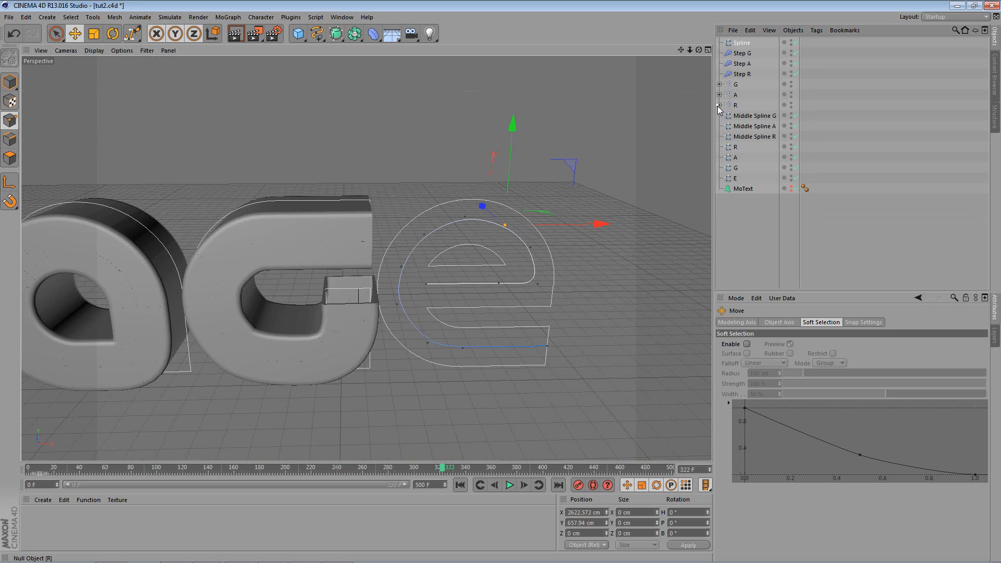
click(737, 85)
ctrl+drag(751, 86, 743, 84)
text(E)
key(Return)
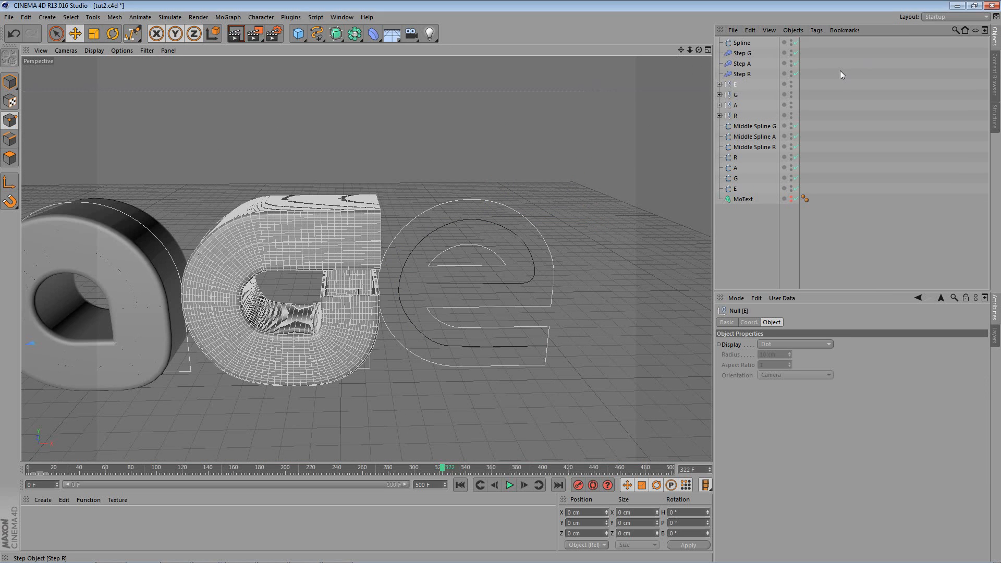
Rename the two child nulls of the E group as Left E and Right E
click(719, 84)
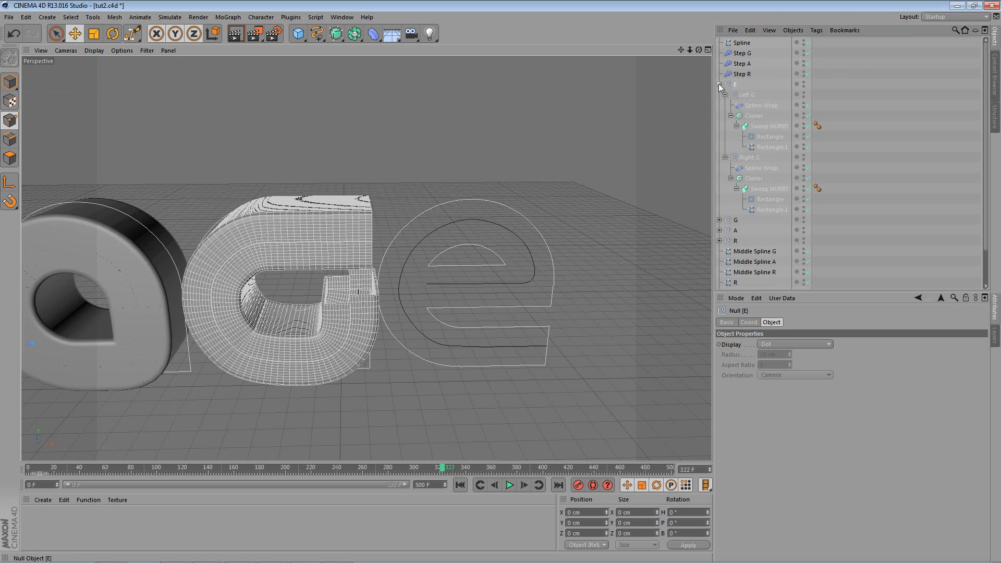
double_click(754, 95)
key(BackSpace)
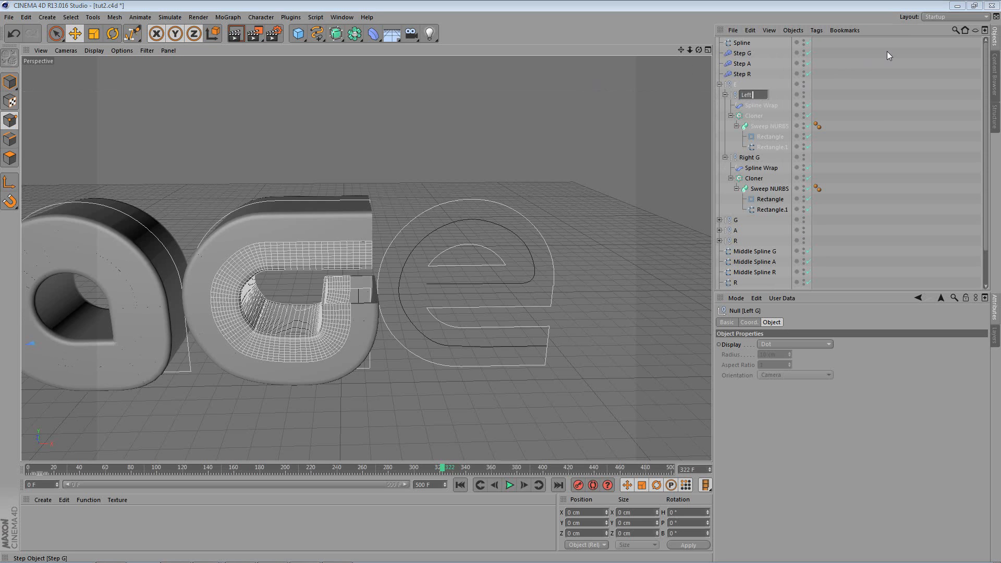
text(E)
key(Return)
double_click(750, 157)
key(BackSpace)
key(BackSpace)
key(BackSpace)
key(BackSpace)
key(BackSpace)
key(BackSpace)
key(BackSpace)
text(Right)
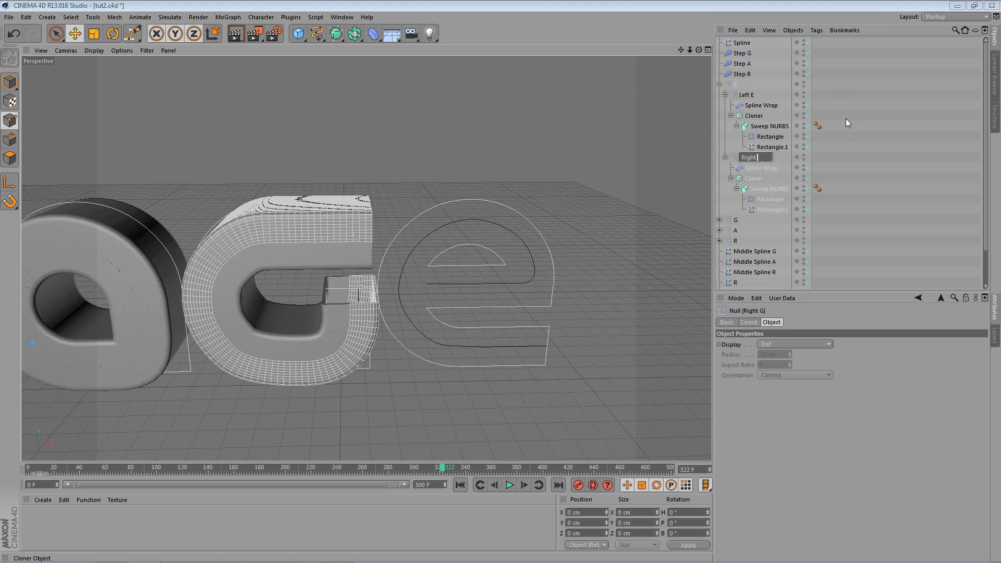
text( E)
key(Return)
Assign the new e spline as the Spline of both Spline Wrap deformers in the E group
click(765, 106)
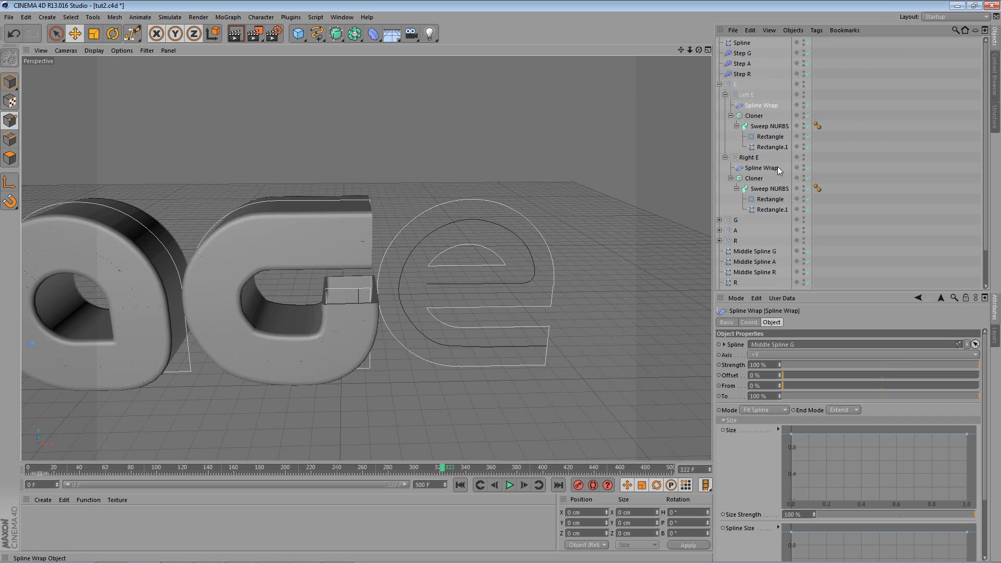
ctrl+click(776, 168)
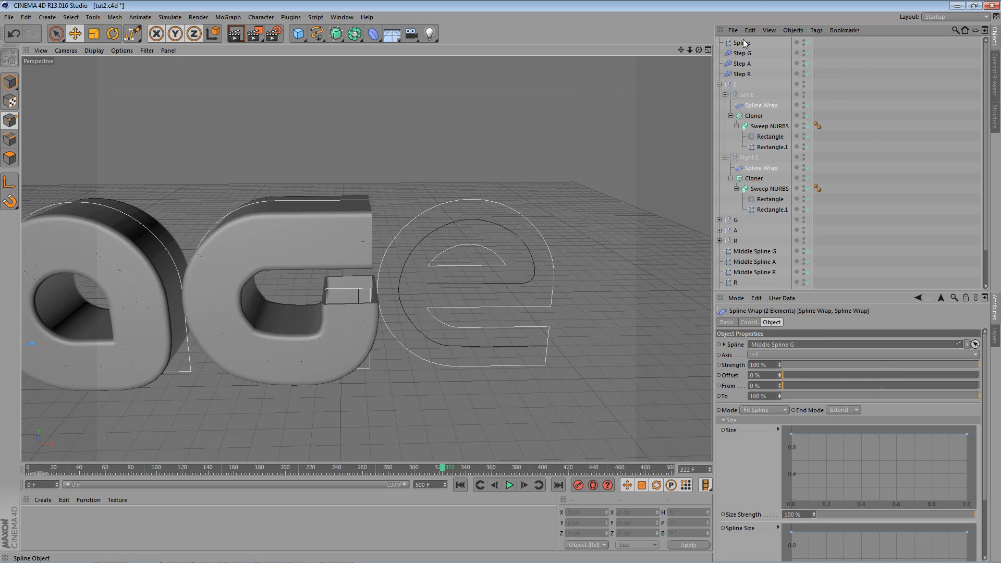
drag(744, 46, 860, 363)
Rename the new spline as Middle Spline E
double_click(747, 42)
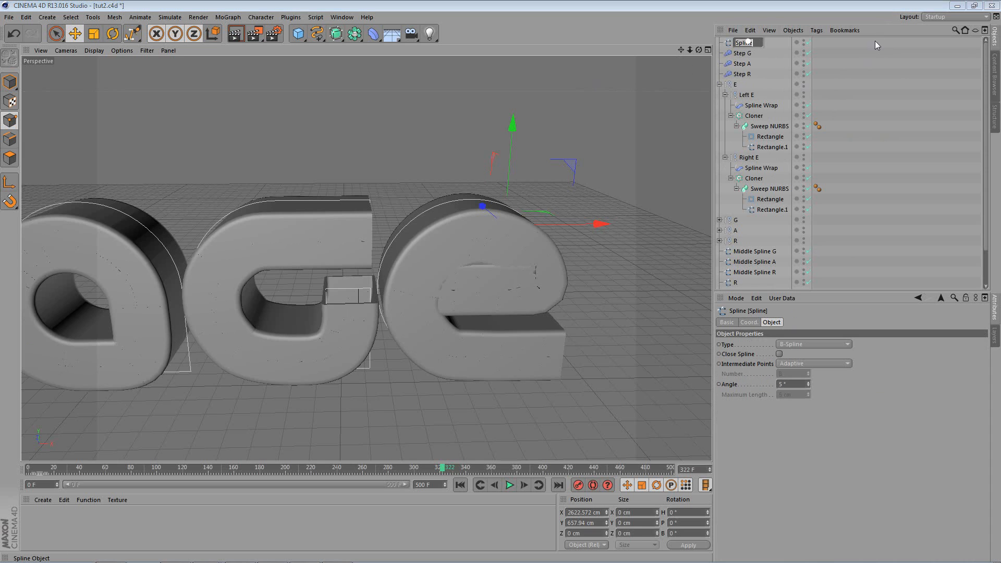
key(BackSpace)
text(Spline)
key(BackSpace)
key(BackSpace)
key(BackSpace)
key(BackSpace)
key(BackSpace)
key(BackSpace)
text(Middle Spline E)
key(Return)
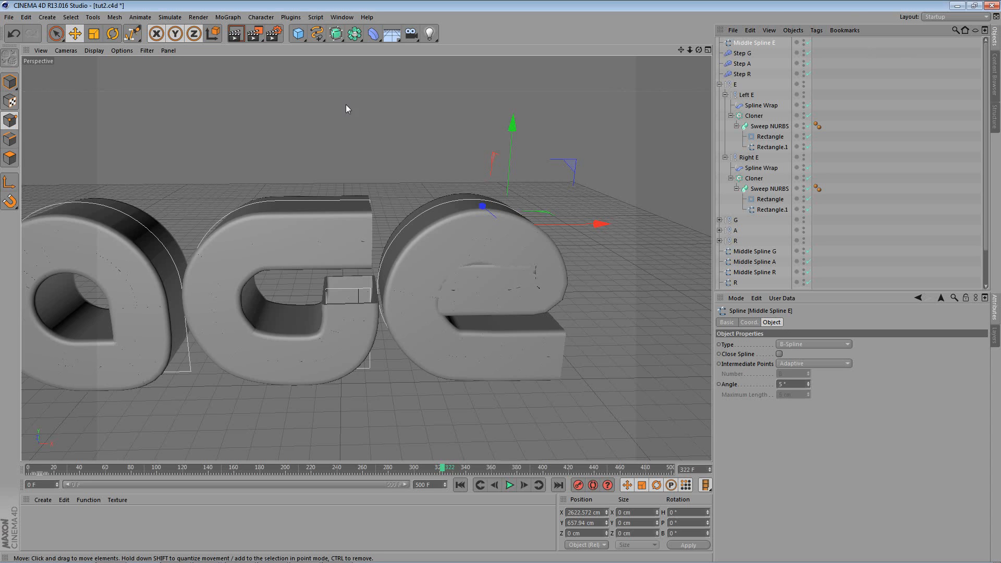
Select the Rectangle.1 splines of both Left E and Right E and go to frame 78
scroll(312, 201, up, 3)
scroll(300, 198, up, 1)
alt+middle_drag(502, 313, 409, 249)
alt+drag(315, 299, 340, 320)
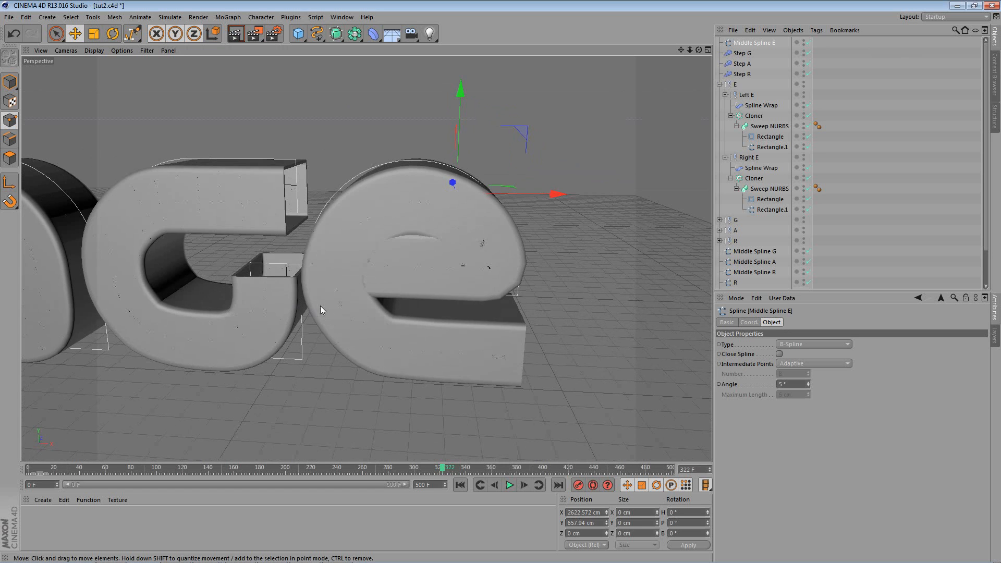
alt+middle_drag(312, 301, 369, 325)
click(771, 147)
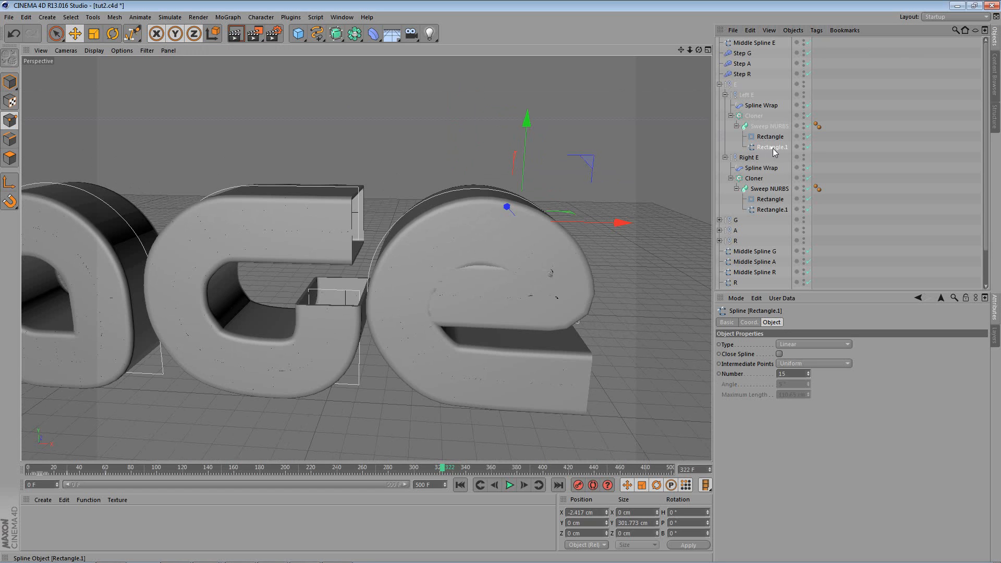
ctrl+click(773, 210)
alt+middle_drag(321, 247, 349, 202)
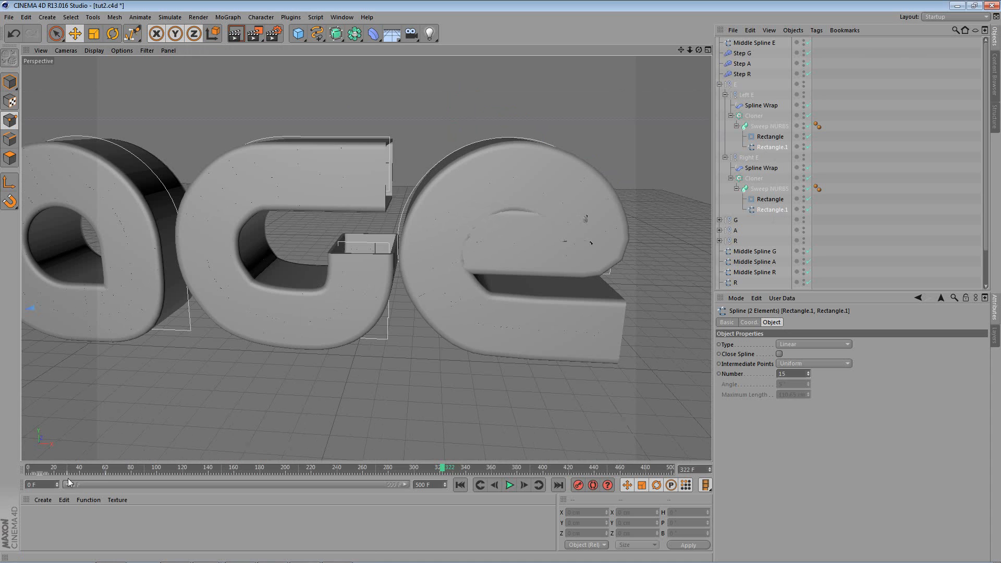
mouse_move(118, 470)
mouse_down()
mouse_move(111, 474)
mouse_move(129, 470)
mouse_up()
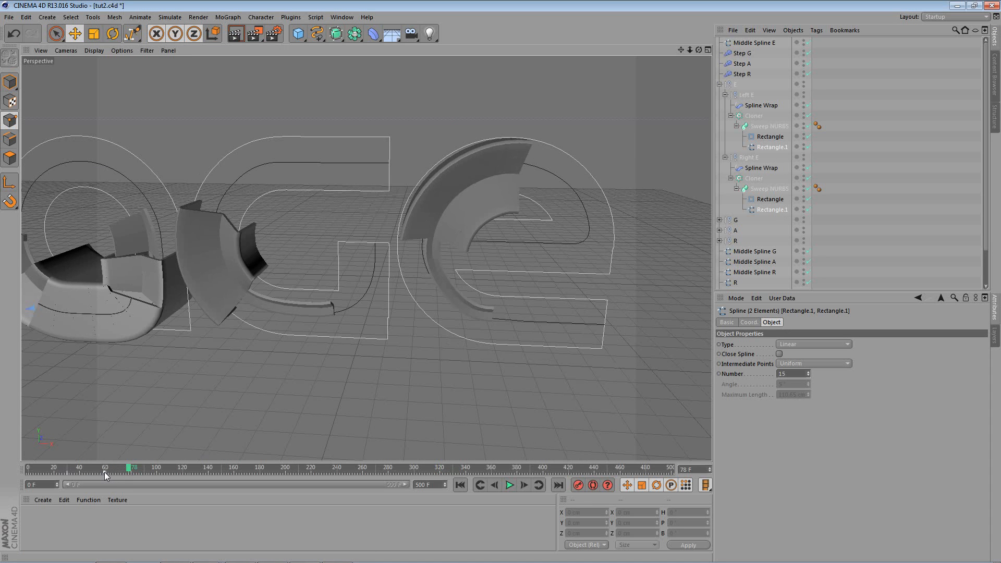
click(106, 473)
drag(107, 472, 67, 471)
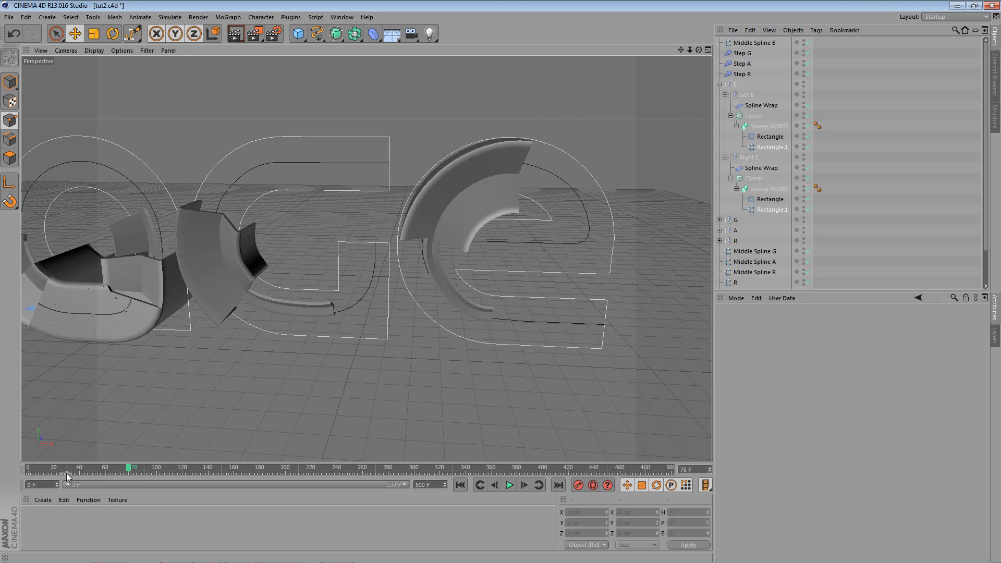
click(12, 34)
click(12, 34)
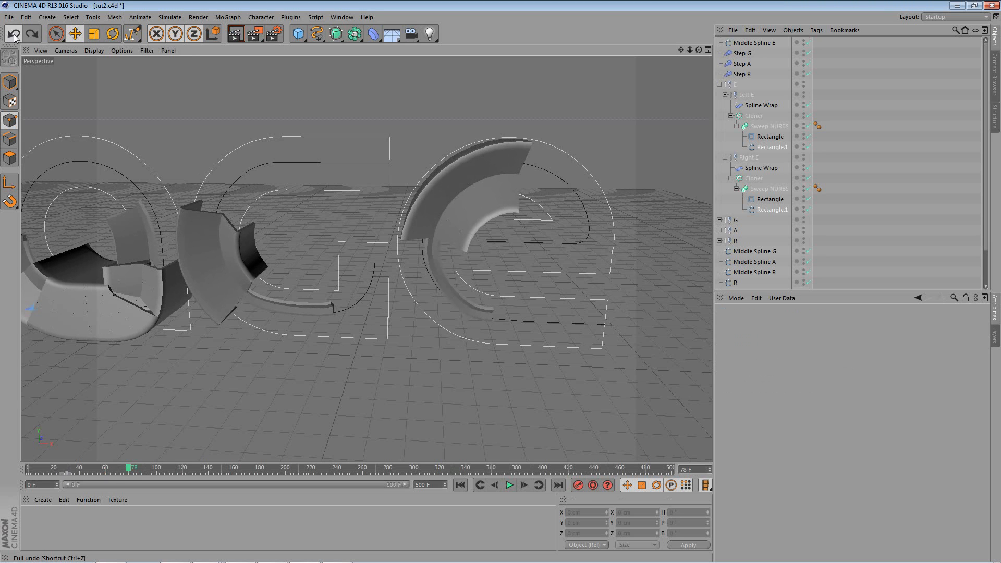
click(15, 38)
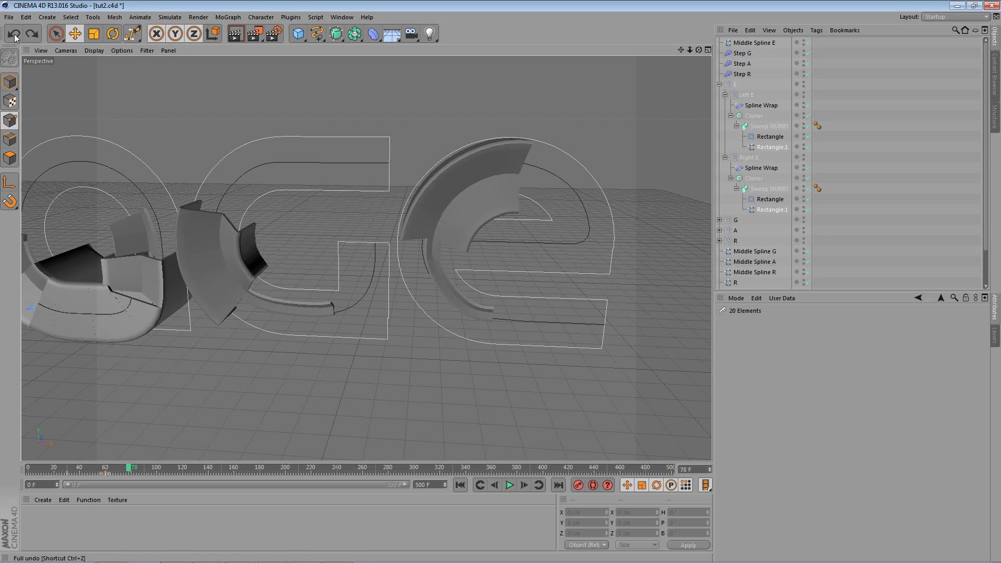
Delete the keyframes of the two Rectangle.1 splines at frames 30 and 60
click(67, 473)
drag(406, 484, 170, 486)
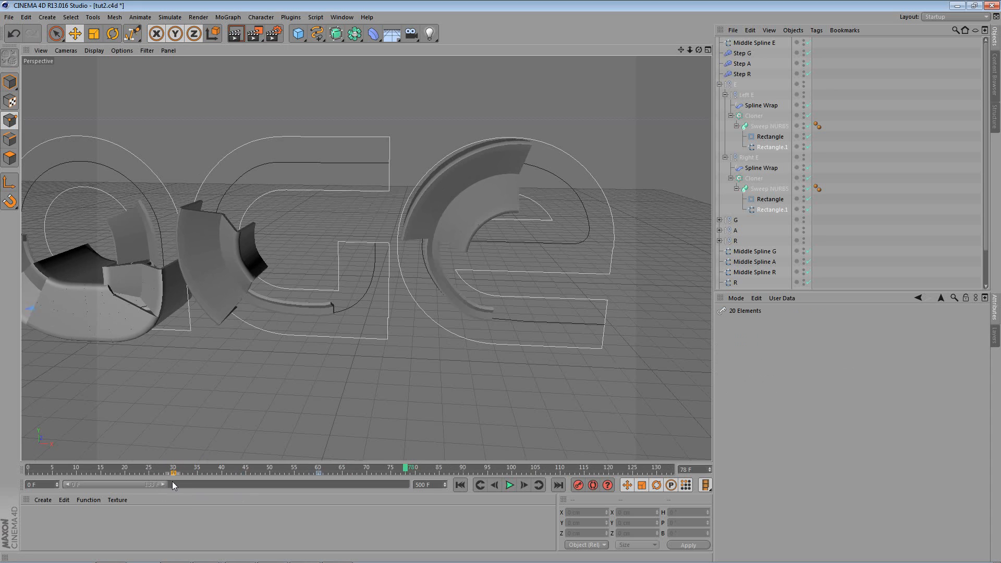
key(Delete)
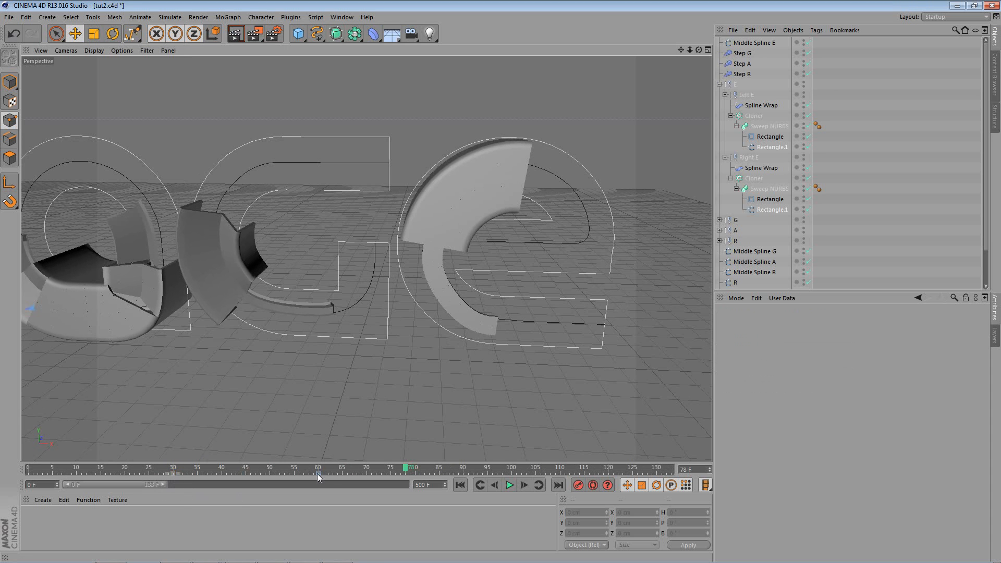
key(Delete)
drag(162, 485, 409, 484)
In model mode, scale both Rectangle.1 splines of the E to about 66% along Y and shrink them along X
scroll(453, 300, up, 2)
scroll(415, 279, up, 1)
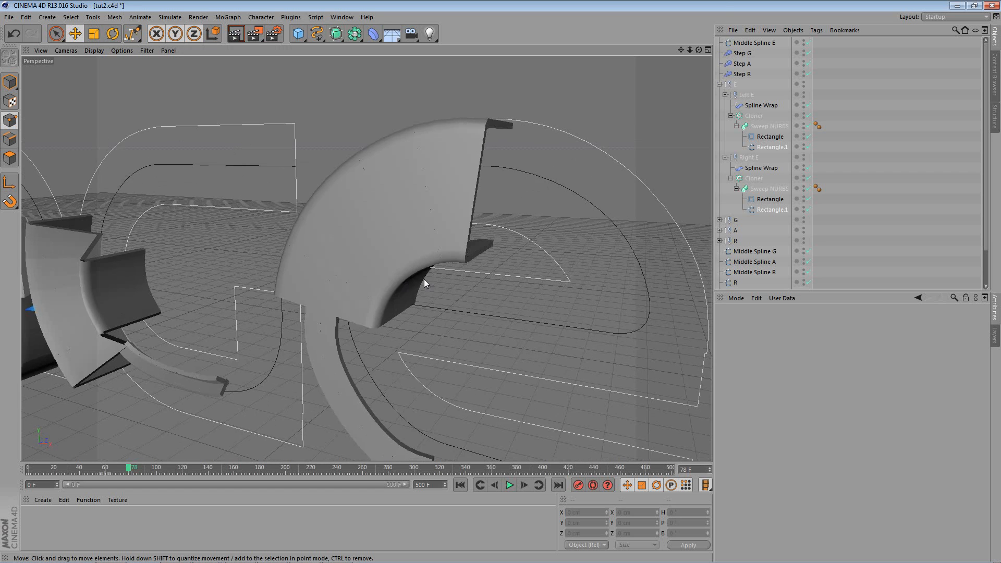
click(90, 37)
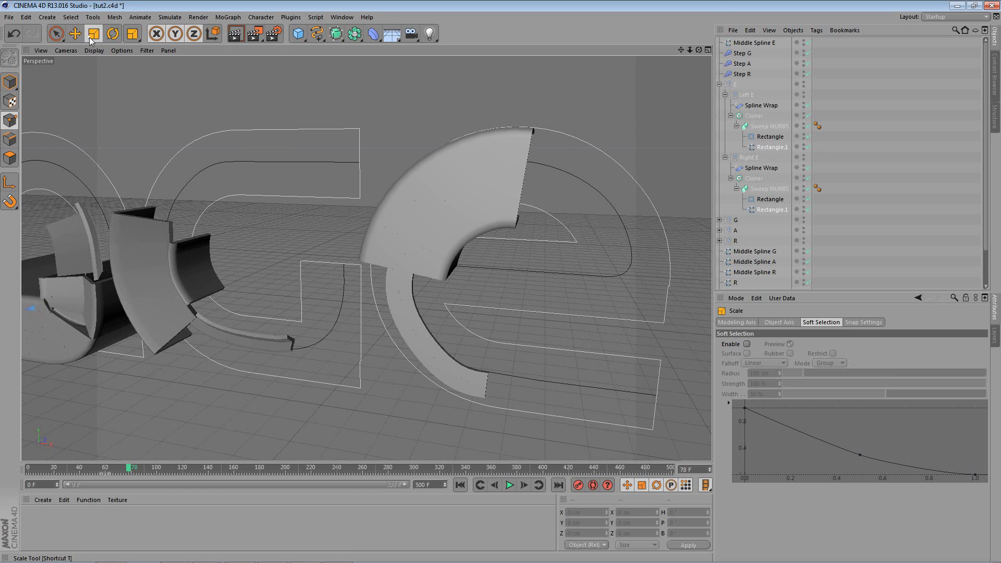
click(7, 82)
alt+middle_drag(280, 201, 238, 193)
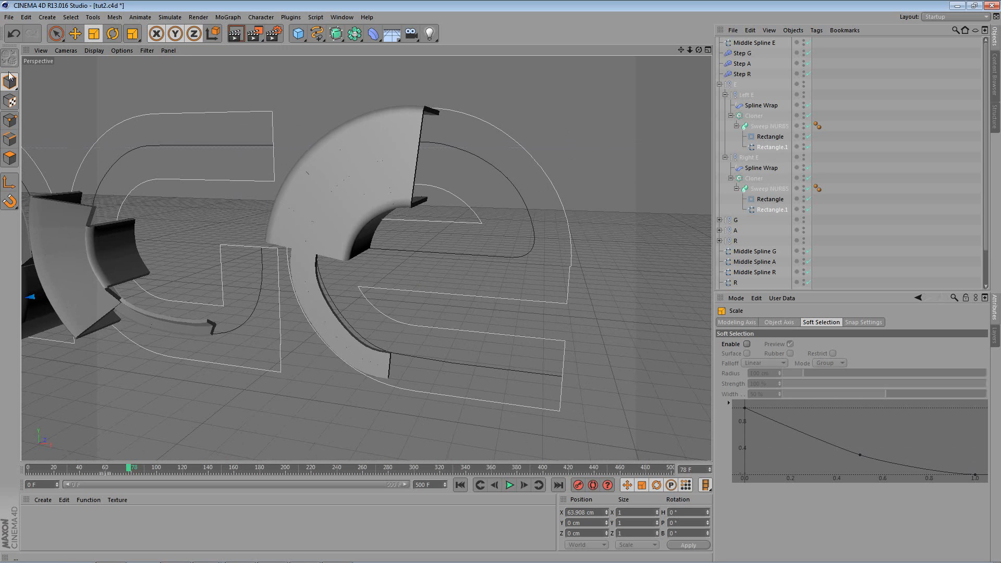
click(92, 35)
alt+right_drag(331, 313, 162, 261)
alt+middle_drag(161, 260, 271, 264)
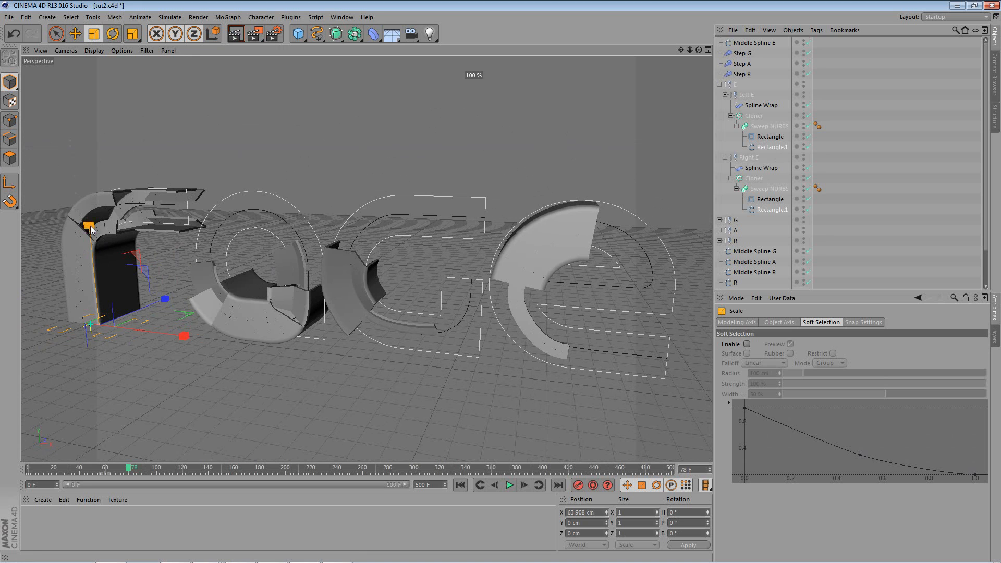
drag(90, 229, 99, 261)
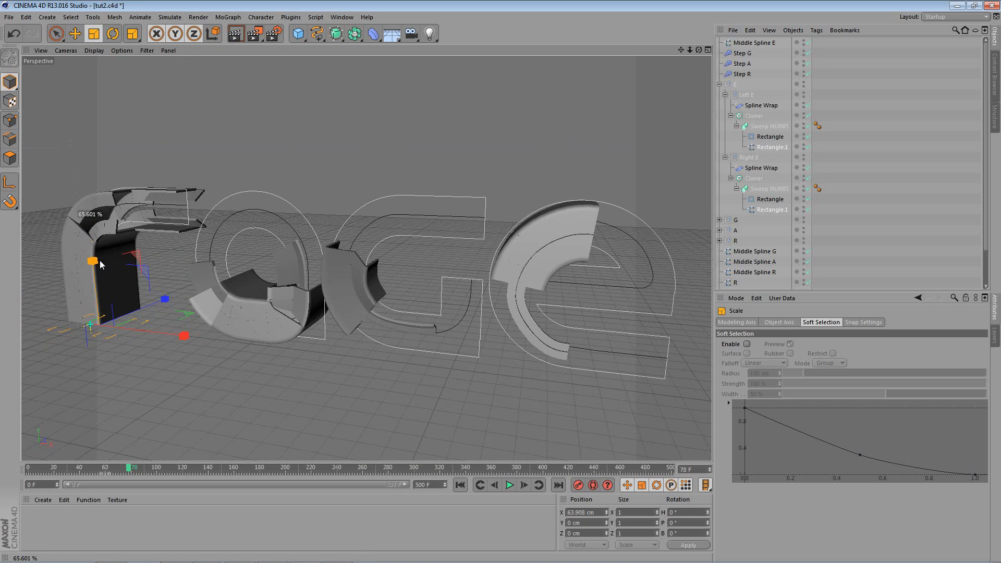
drag(183, 334, 160, 336)
Go to frame 231 and shrink the two Rectangle.1 splines further along X
alt+middle_drag(543, 301, 436, 299)
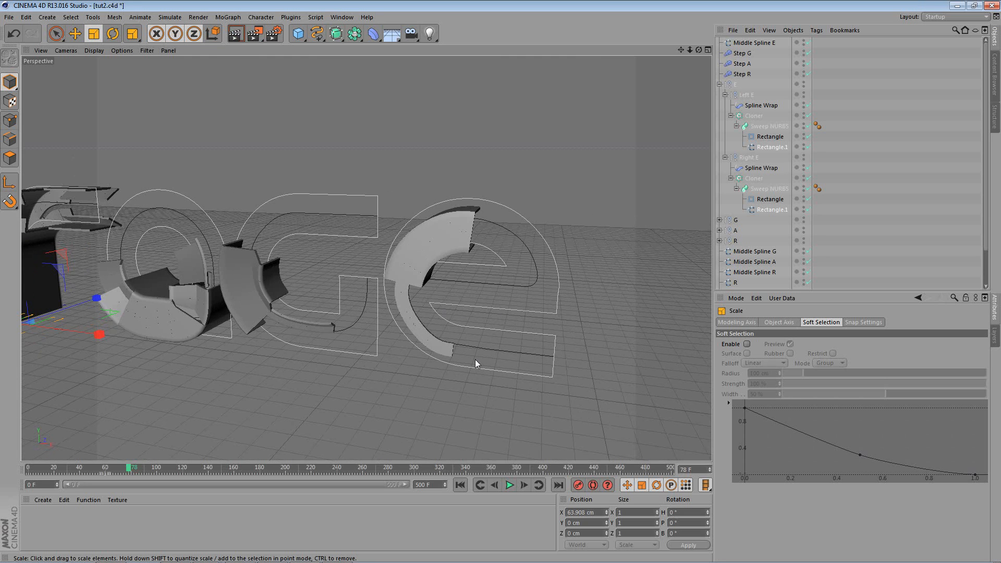
scroll(467, 349, up, 4)
drag(130, 469, 325, 477)
alt+drag(302, 379, 277, 358)
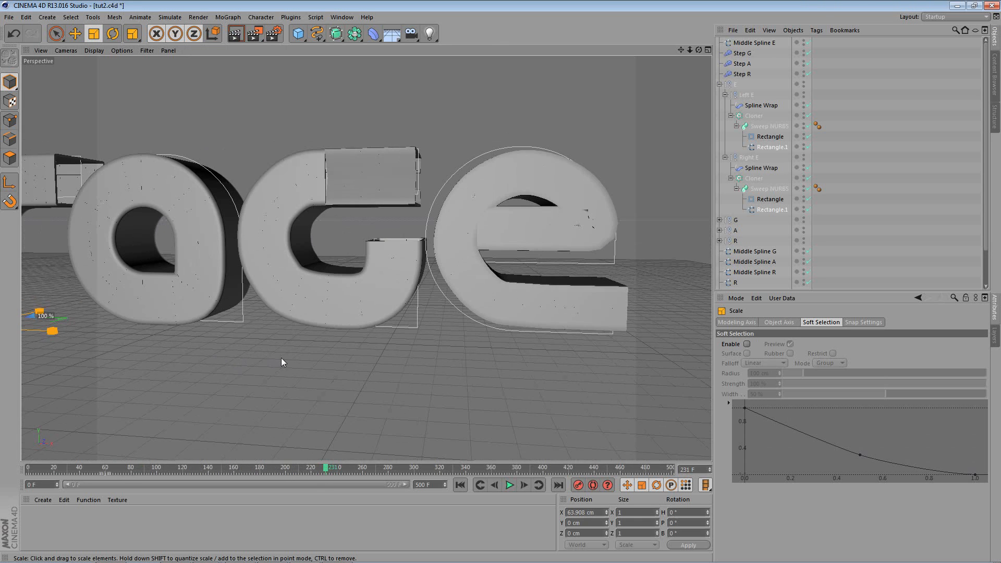
mouse_move(50, 333)
mouse_down()
mouse_move(22, 333)
mouse_move(48, 333)
mouse_move(36, 333)
mouse_up()
Go to frame 213, compare the letters from several views, and enlarge both Rectangle.1 splines along X
alt+drag(297, 332, 360, 299)
middle_click(361, 299)
middle_click(255, 212)
scroll(319, 209, down, 2)
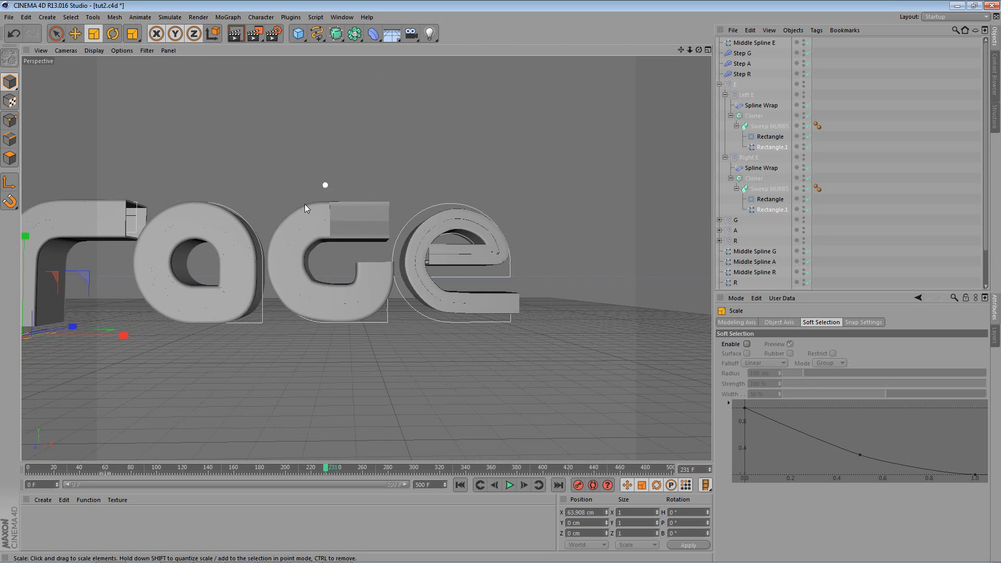
alt+middle_drag(307, 194, 299, 233)
alt+drag(300, 232, 305, 261)
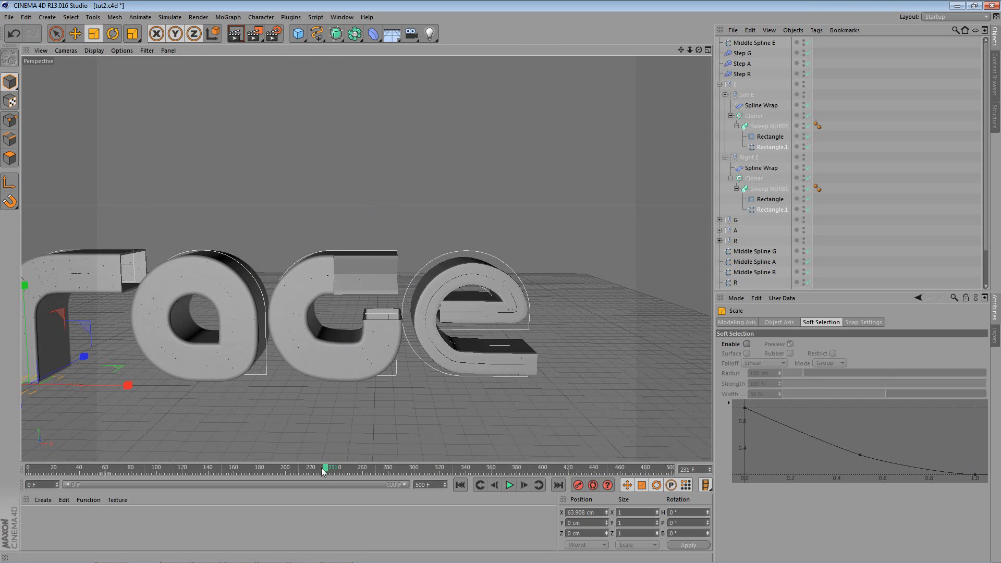
mouse_move(365, 466)
mouse_down()
mouse_move(429, 467)
mouse_move(205, 484)
mouse_move(94, 472)
mouse_move(332, 449)
mouse_move(264, 458)
mouse_move(55, 454)
mouse_move(129, 445)
mouse_move(302, 454)
mouse_up()
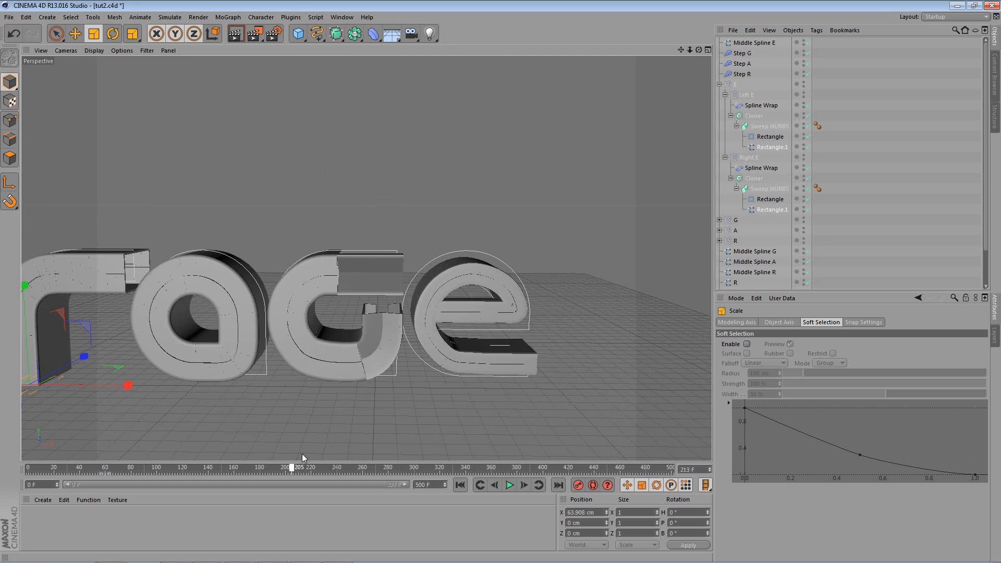
middle_click(374, 252)
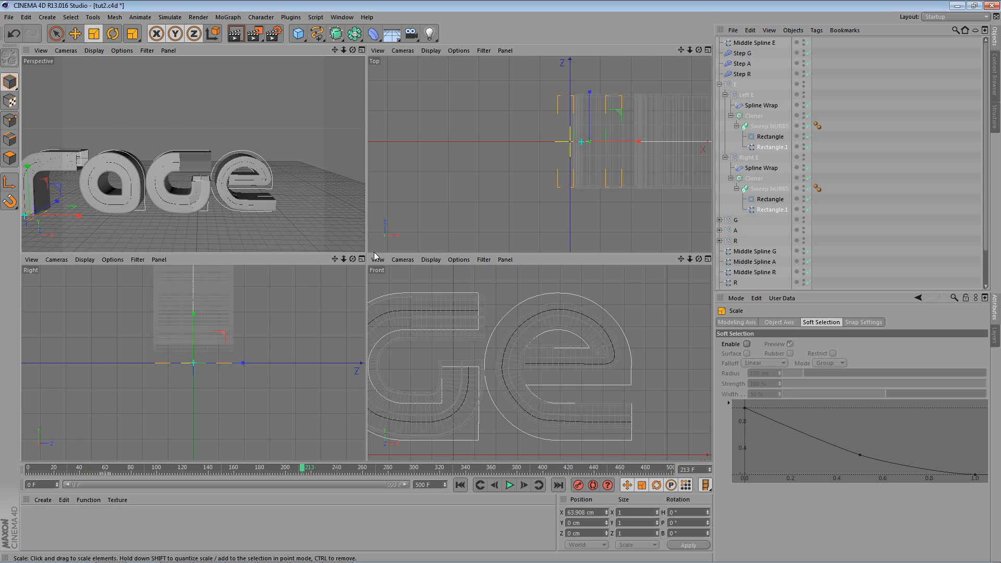
middle_click(508, 318)
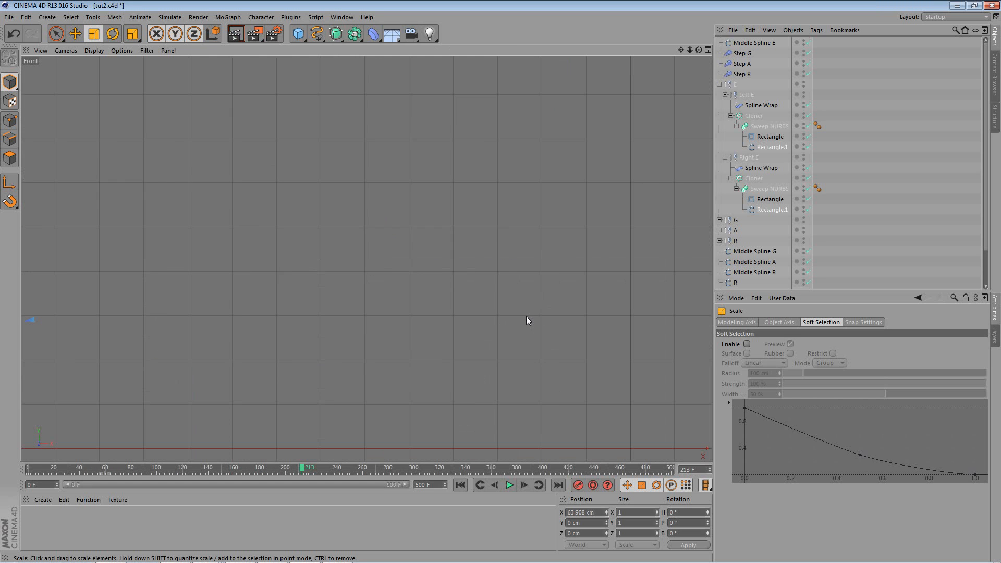
middle_click(319, 155)
middle_click(232, 293)
middle_click(174, 316)
middle_click(149, 242)
alt+middle_drag(149, 243, 277, 203)
drag(277, 342, 311, 345)
In the front view, move the Middle Spline E point where the bowl meets the crossbar to about X 2826 cm, Y 326 cm
middle_click(395, 255)
middle_click(496, 317)
scroll(480, 330, up, 3)
click(759, 42)
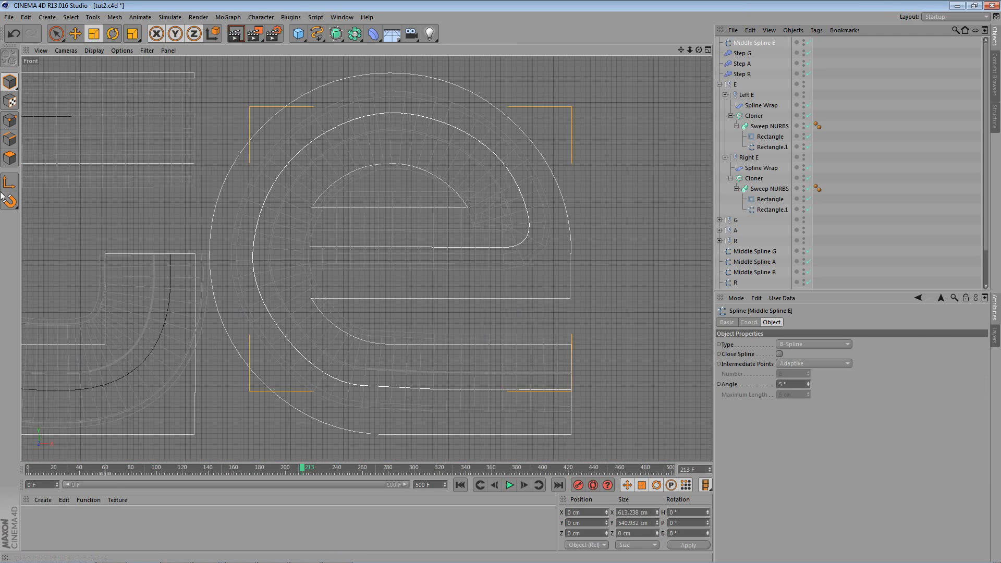
click(10, 120)
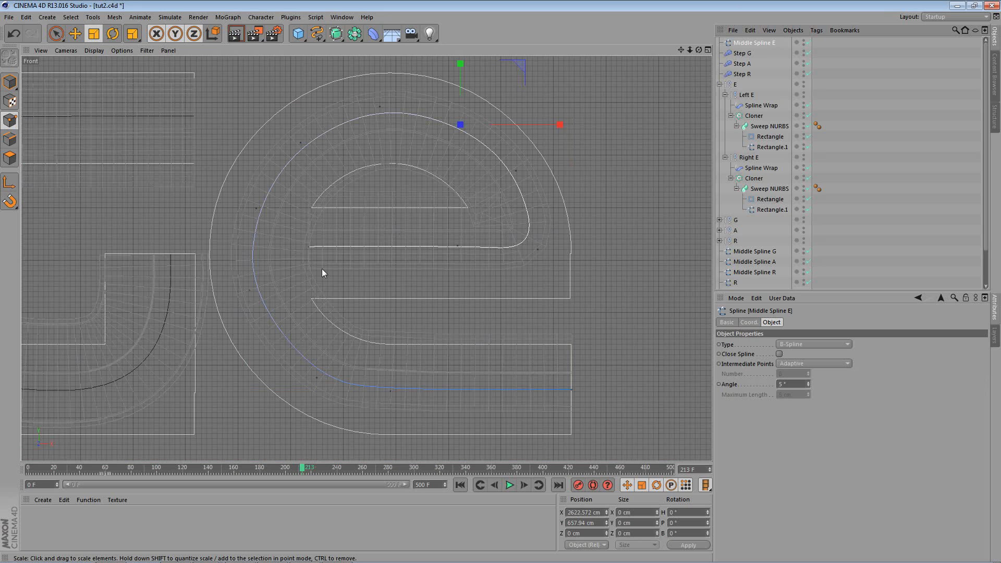
click(538, 250)
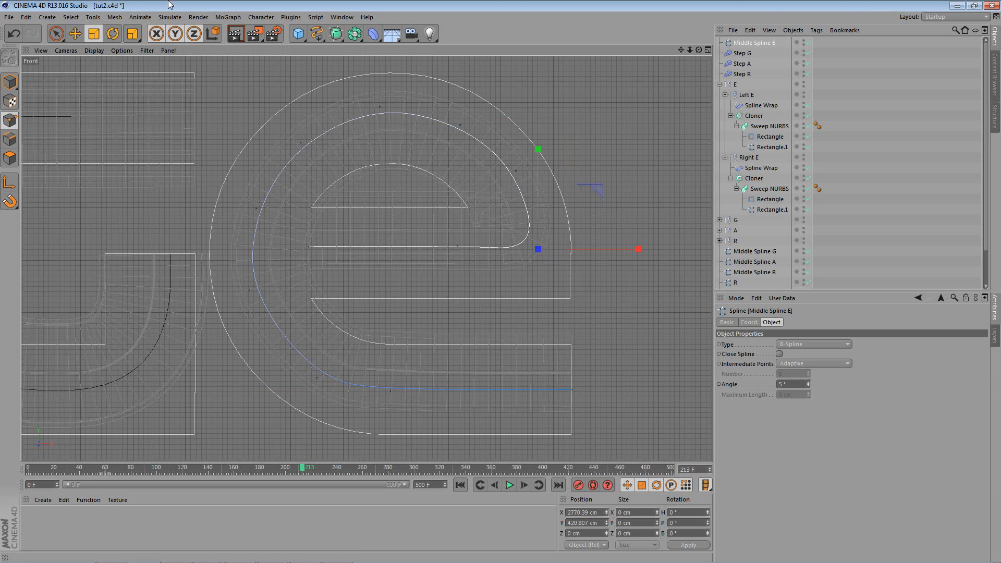
key(e)
drag(540, 184, 554, 200)
drag(620, 266, 650, 266)
drag(574, 202, 586, 225)
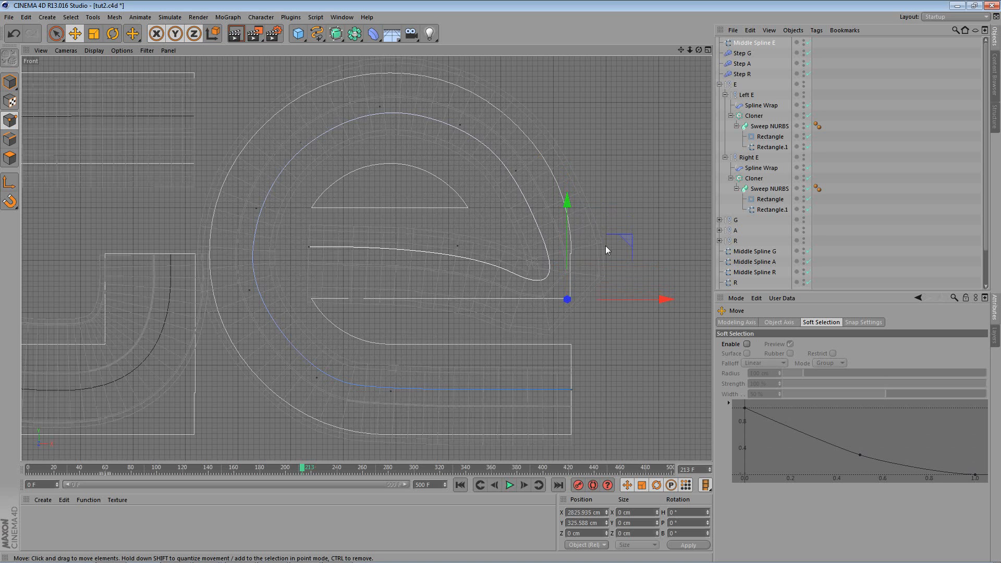
Lower the crossbar's inner end point to about X 2344 cm, Y 394 cm and its middle point to about Y 412 cm
click(310, 246)
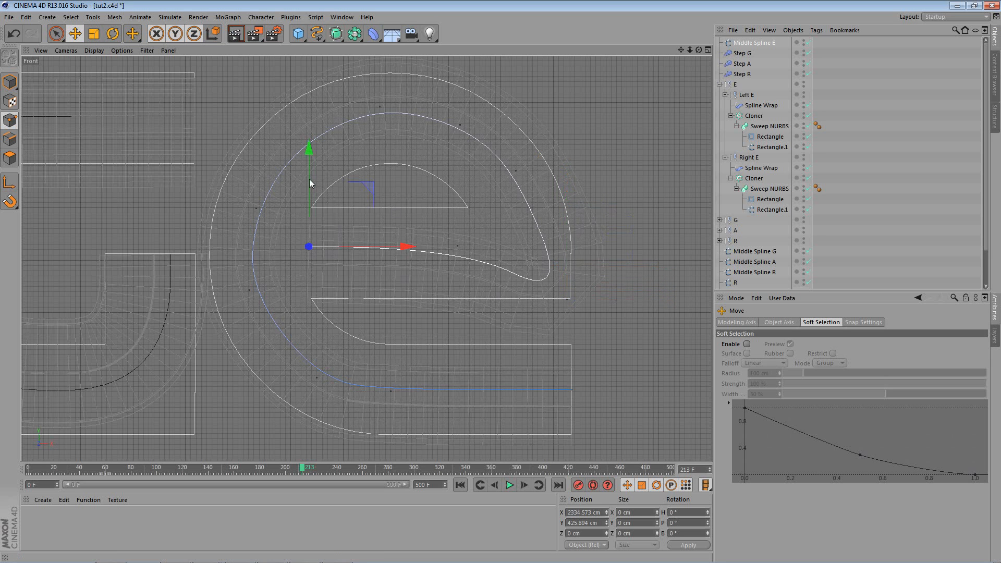
drag(306, 179, 311, 198)
click(458, 246)
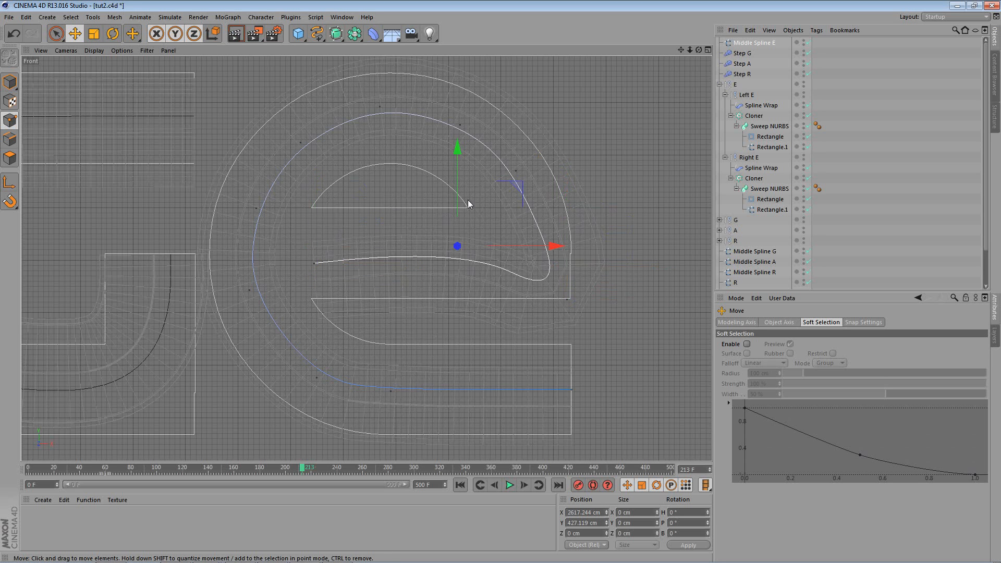
drag(459, 209, 459, 230)
click(315, 264)
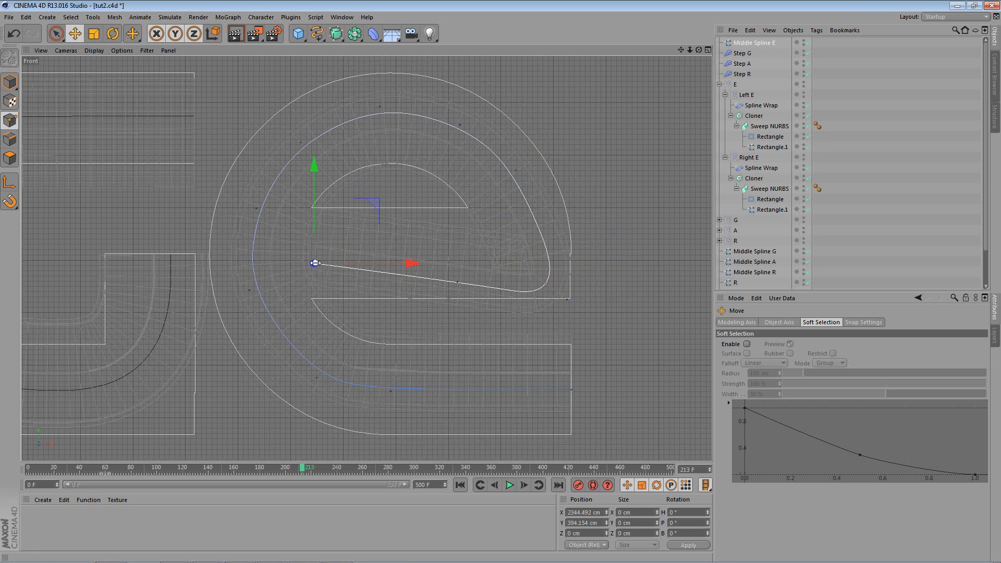
click(461, 283)
drag(456, 211, 461, 182)
click(535, 299)
Go to frame 271 and raise the spline point where the bowl meets the crossbar to about Y 373 cm
drag(227, 468, 375, 453)
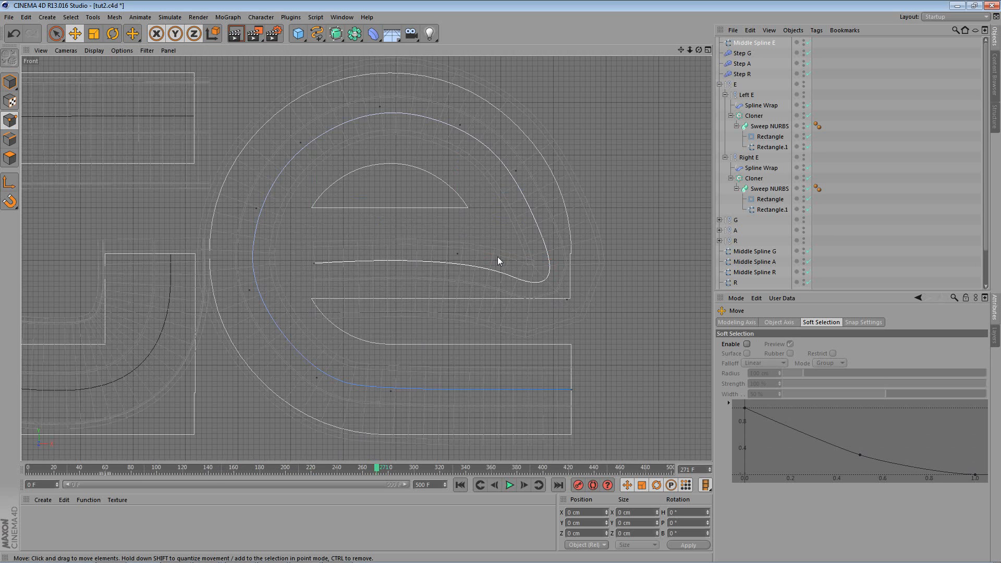
click(571, 305)
mouse_move(570, 206)
mouse_down()
mouse_move(565, 195)
mouse_move(563, 210)
mouse_up()
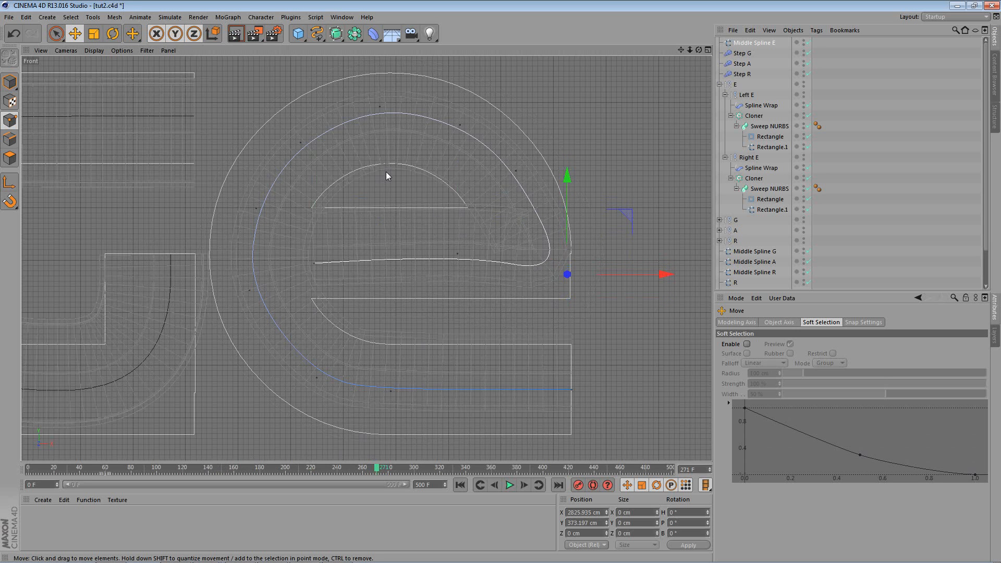
Check the E in perspective, extend the crossbar's inner end point toward the stem and lower its middle point to about Y 399 cm
middle_click(380, 231)
middle_click(280, 215)
alt+middle_drag(541, 181, 321, 183)
middle_click(428, 225)
middle_click(492, 337)
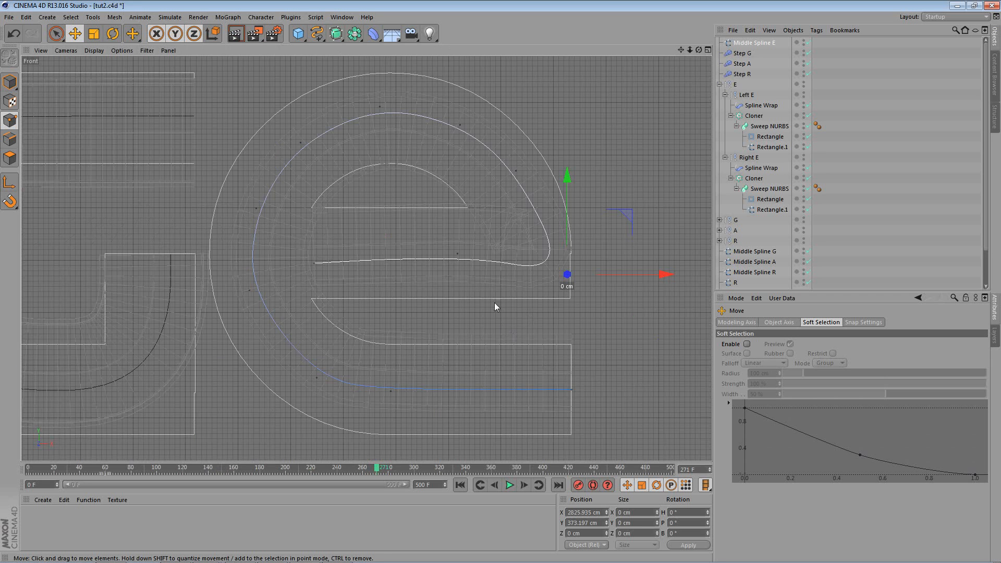
click(311, 263)
drag(404, 261, 395, 265)
click(458, 254)
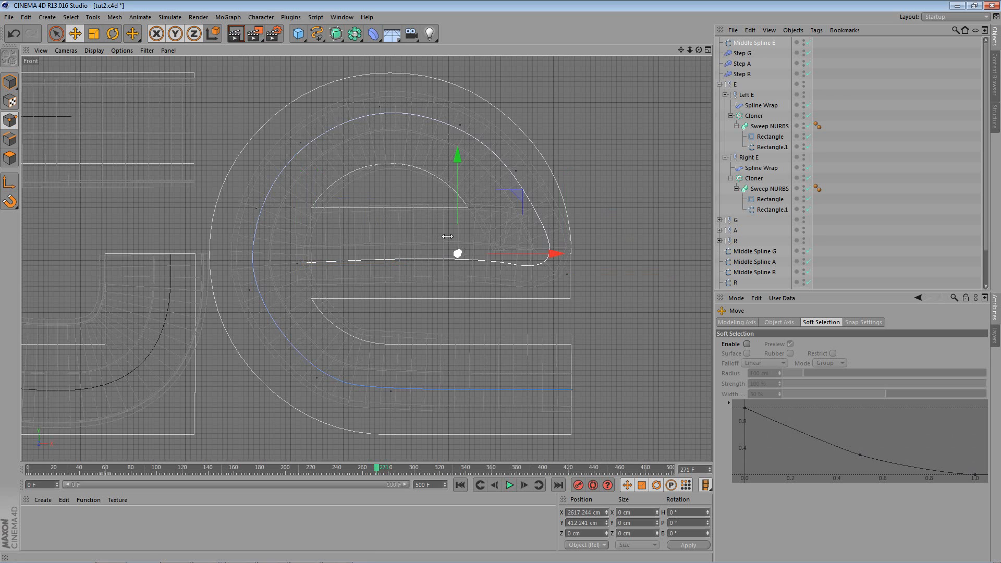
drag(459, 215, 458, 211)
Render a preview of the E in the perspective view to check the reshaped letter
middle_click(356, 187)
middle_click(324, 210)
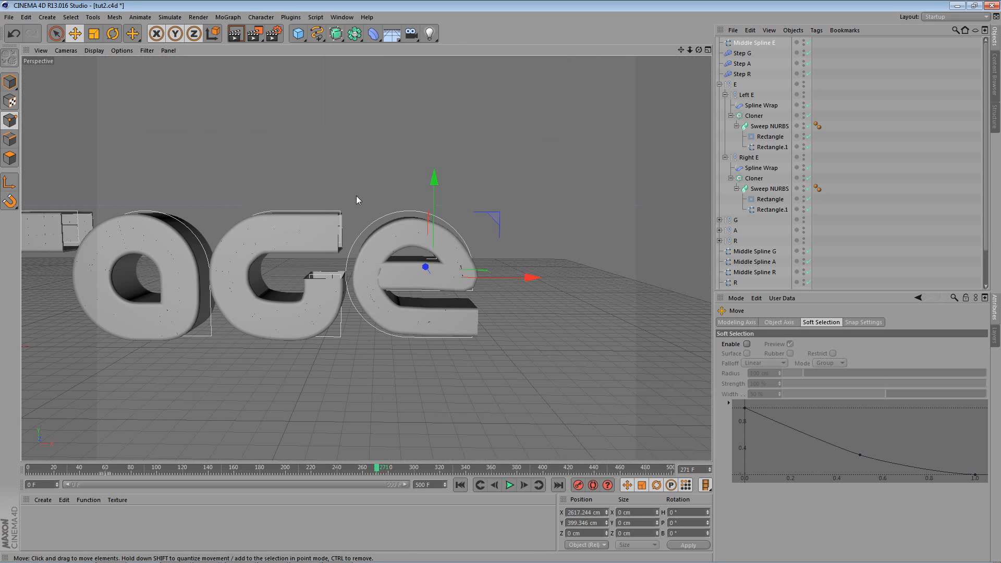
scroll(420, 285, up, 8)
click(238, 35)
scroll(474, 321, down, 2)
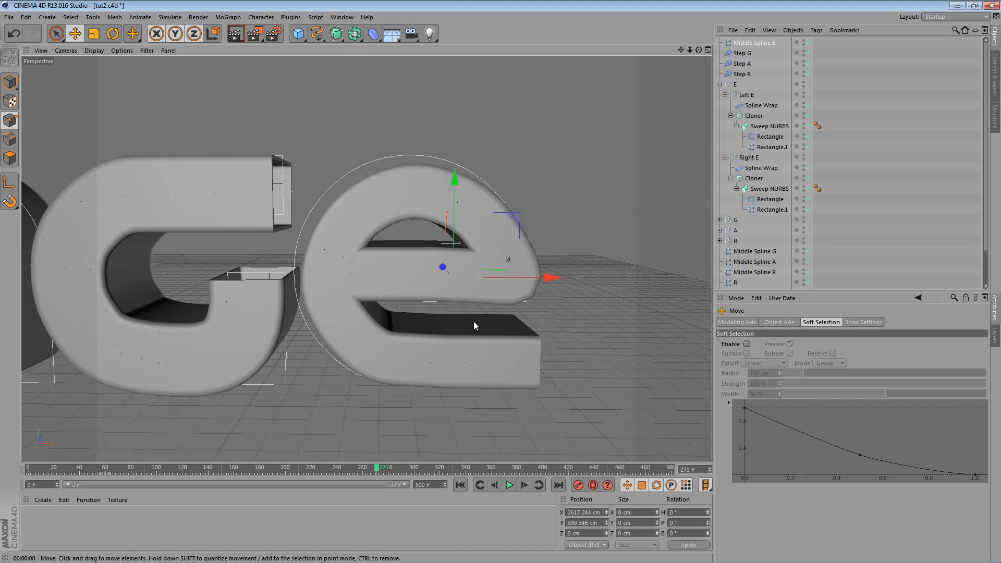
scroll(474, 321, down, 1)
Set the Intermediate Points of Middle Spline E to Subdivided
click(753, 43)
click(807, 364)
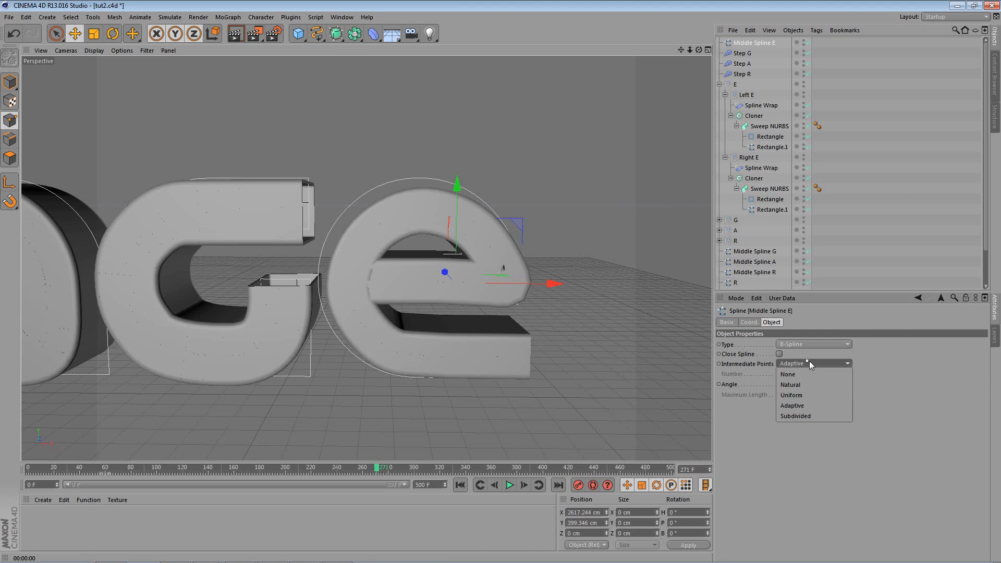
click(802, 416)
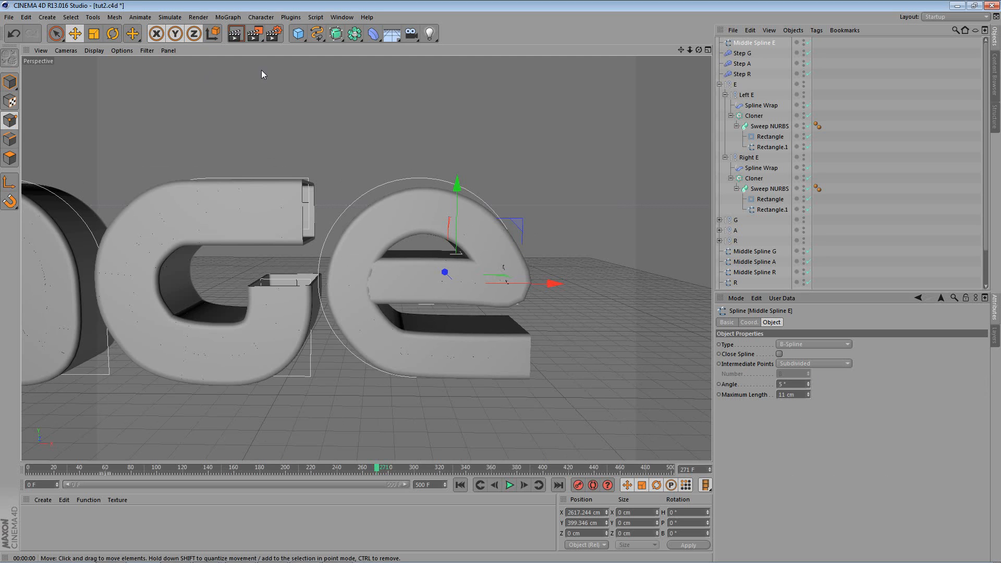
Set the Maximum Length of both E profile rectangles to 15.04 cm and check the strip surface up close
click(769, 137)
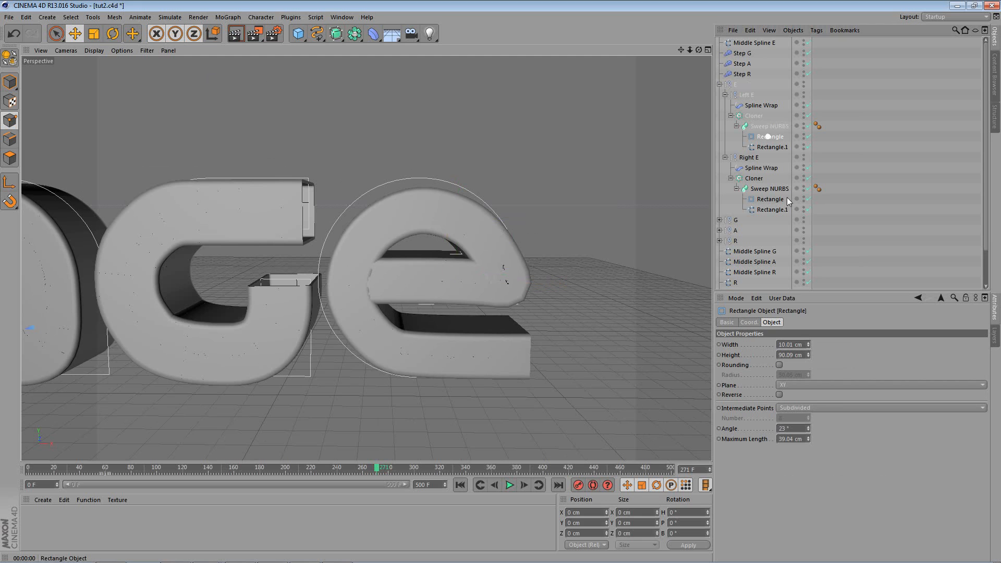
ctrl+click(770, 199)
drag(808, 440, 809, 448)
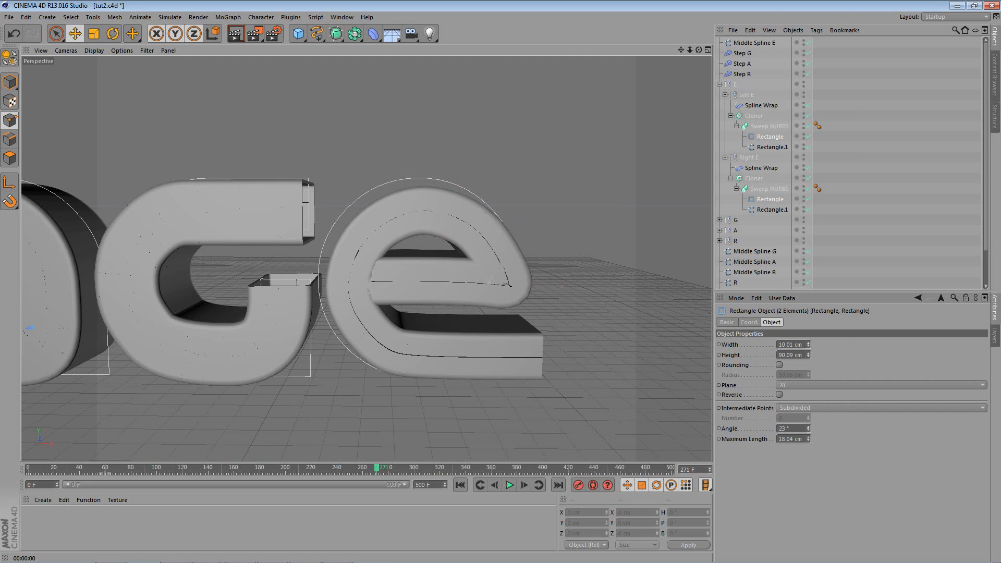
alt+drag(467, 209, 389, 198)
scroll(389, 199, up, 5)
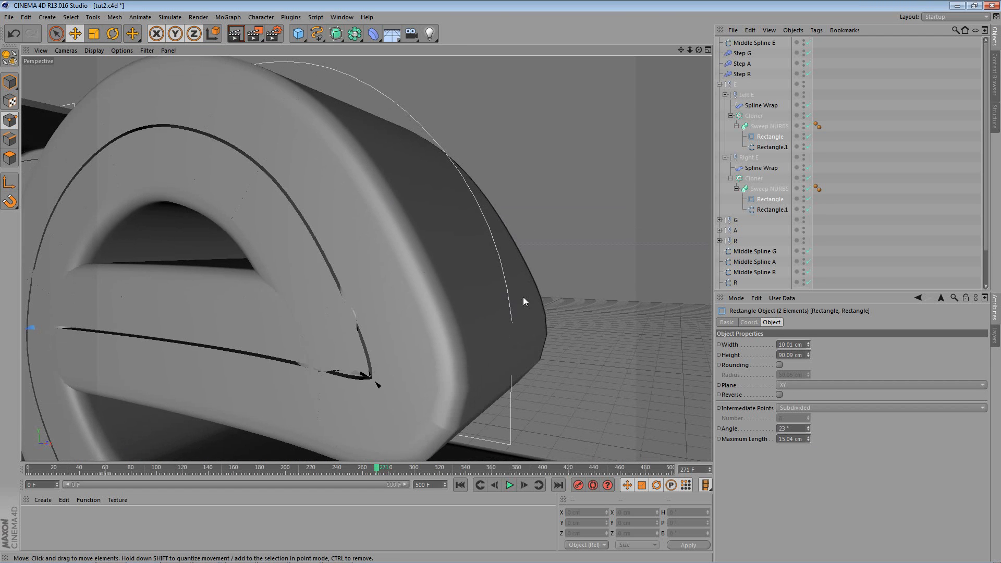
Render a preview of the E and scrub the timeline to check how the letters unfold
scroll(459, 276, down, 5)
key(ctrl+r)
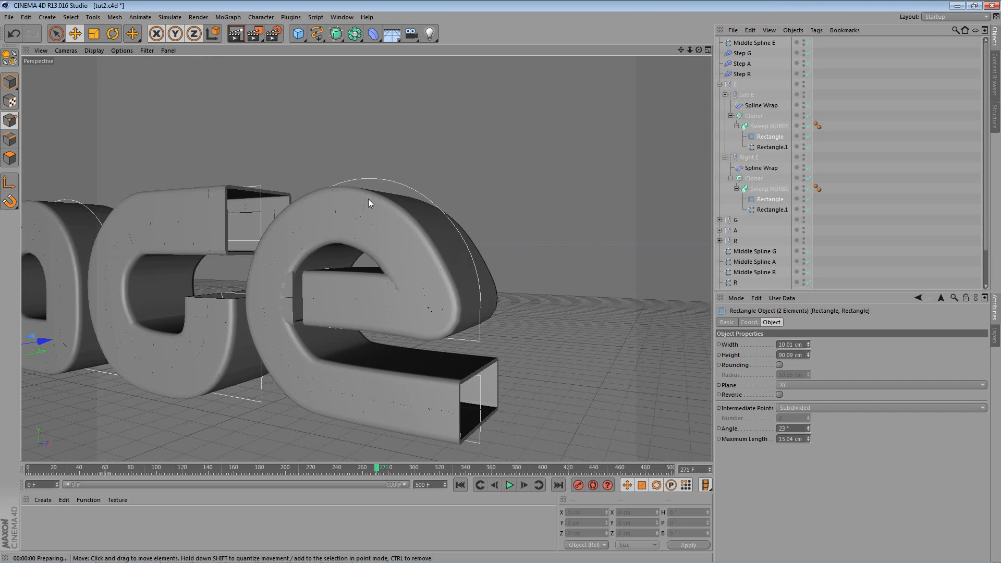
scroll(225, 264, down, 5)
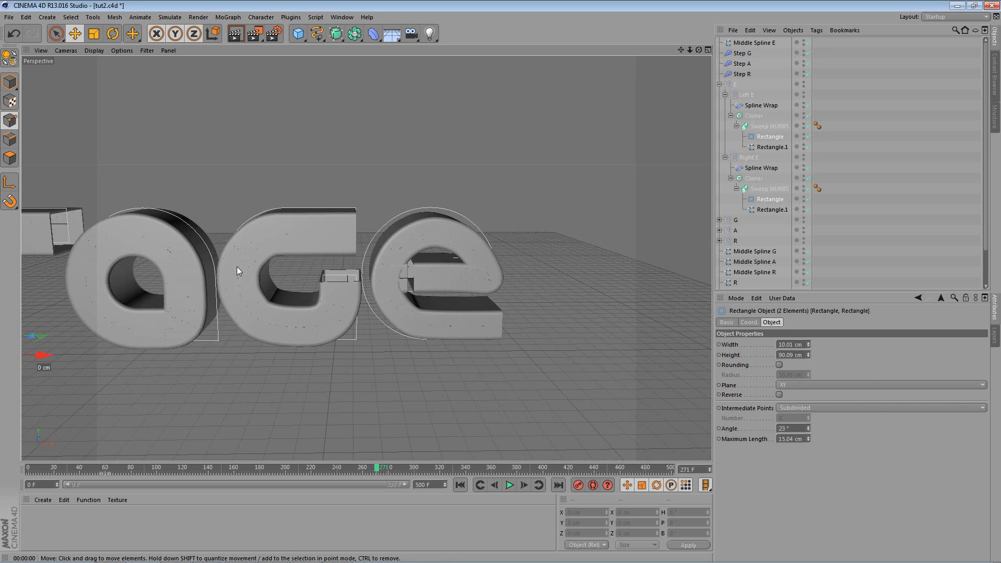
click(377, 473)
drag(378, 472, 222, 471)
drag(274, 468, 350, 469)
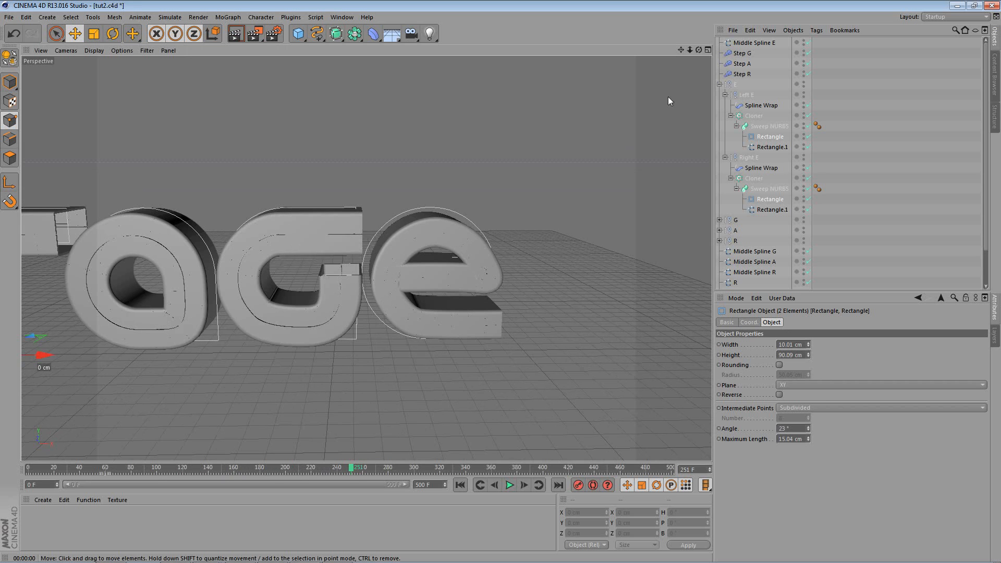
Try to scale the selected points of the E's two Rectangle.1 path splines at frame 60
click(768, 145)
ctrl+click(769, 210)
alt+drag(268, 162, 571, 214)
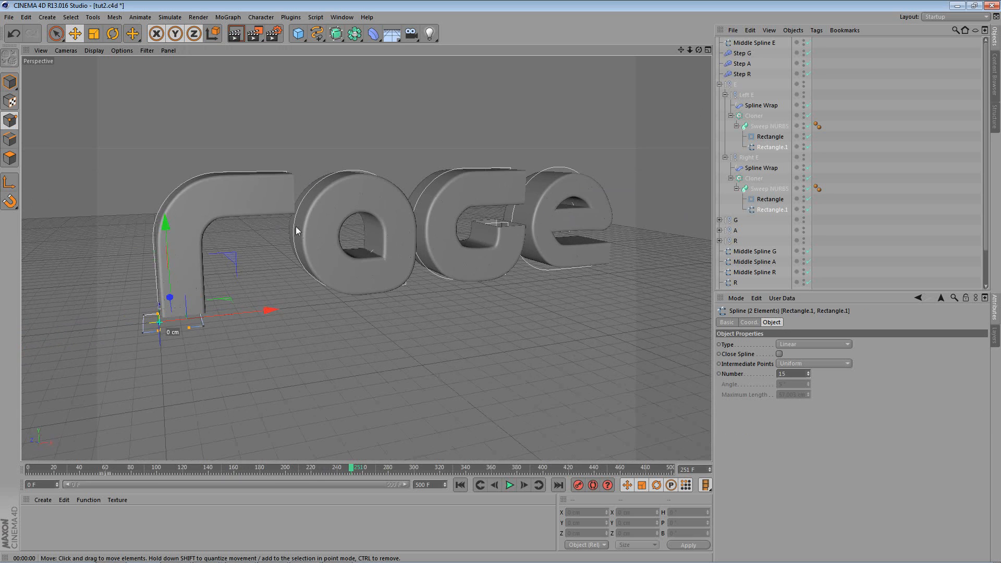
alt+middle_drag(256, 259, 320, 259)
scroll(307, 283, up, 6)
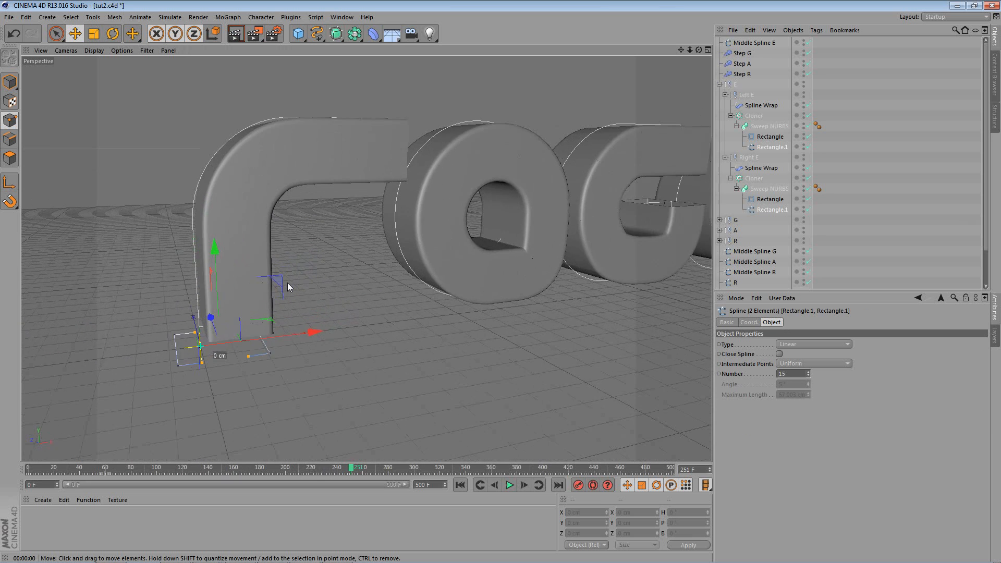
scroll(288, 286, up, 2)
drag(124, 468, 106, 467)
scroll(243, 353, up, 7)
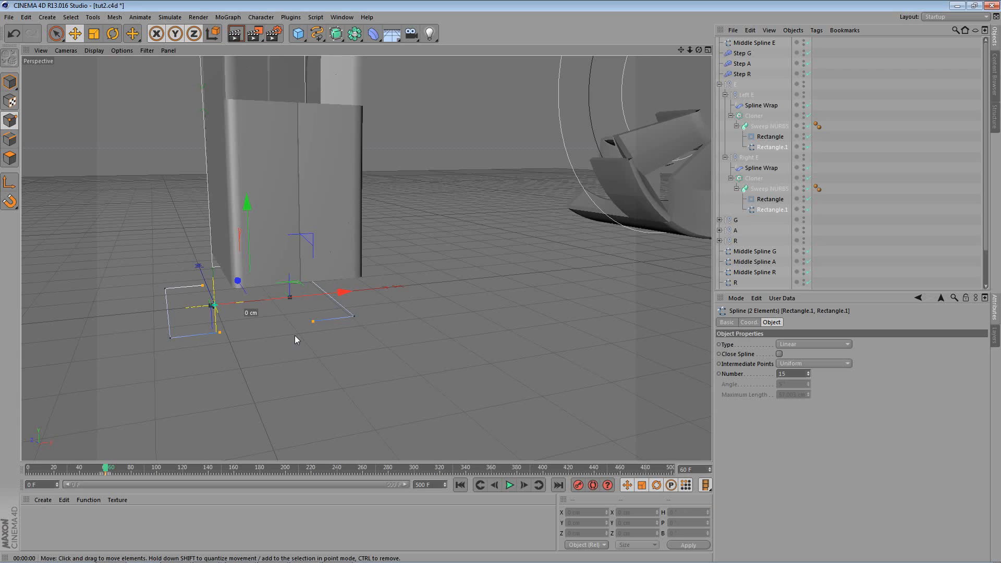
scroll(313, 355, up, 3)
key(t)
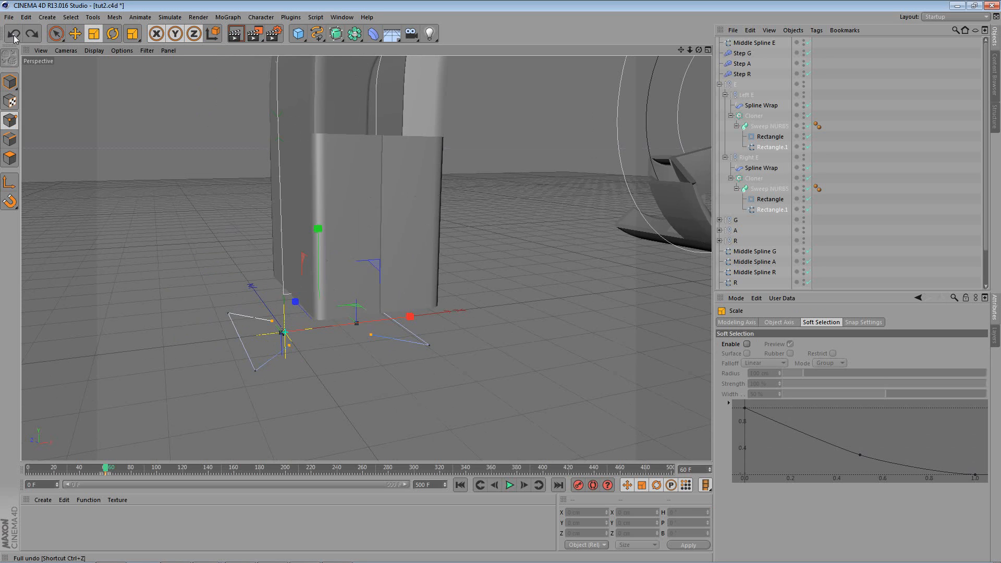
Scale the selected points of the E's two path splines at frame 30 and record a keyframe
drag(102, 469, 67, 477)
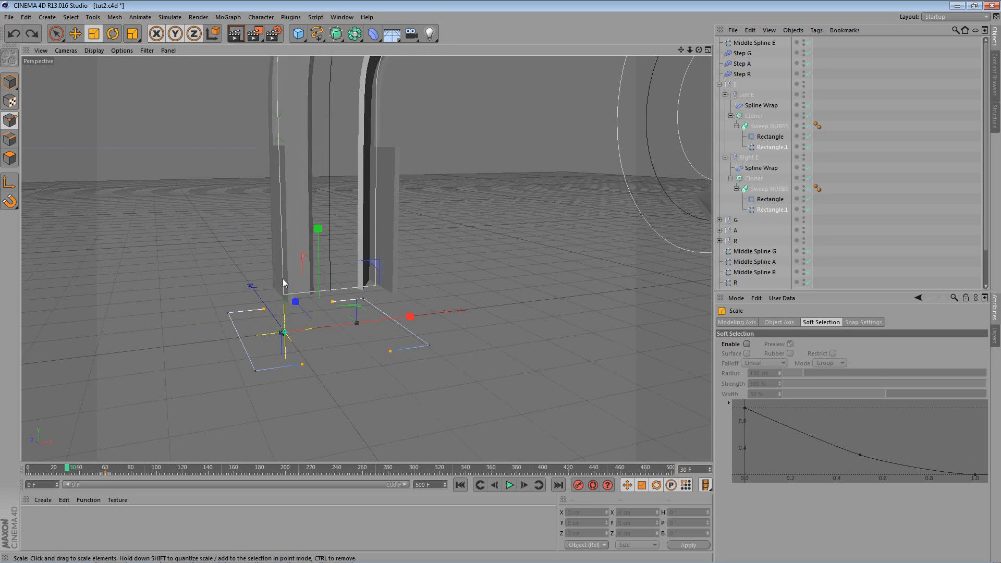
drag(299, 317, 465, 320)
click(581, 481)
scroll(472, 319, down, 3)
drag(68, 471, 123, 471)
Duplicate the Step G effector and rename the copy as Step E
alt+middle_drag(370, 283, 6, 346)
scroll(515, 193, up, 4)
alt+middle_drag(512, 193, 409, 149)
scroll(439, 231, down, 3)
scroll(438, 151, down, 4)
alt+middle_drag(496, 139, 73, 298)
click(737, 54)
ctrl+drag(750, 53, 750, 52)
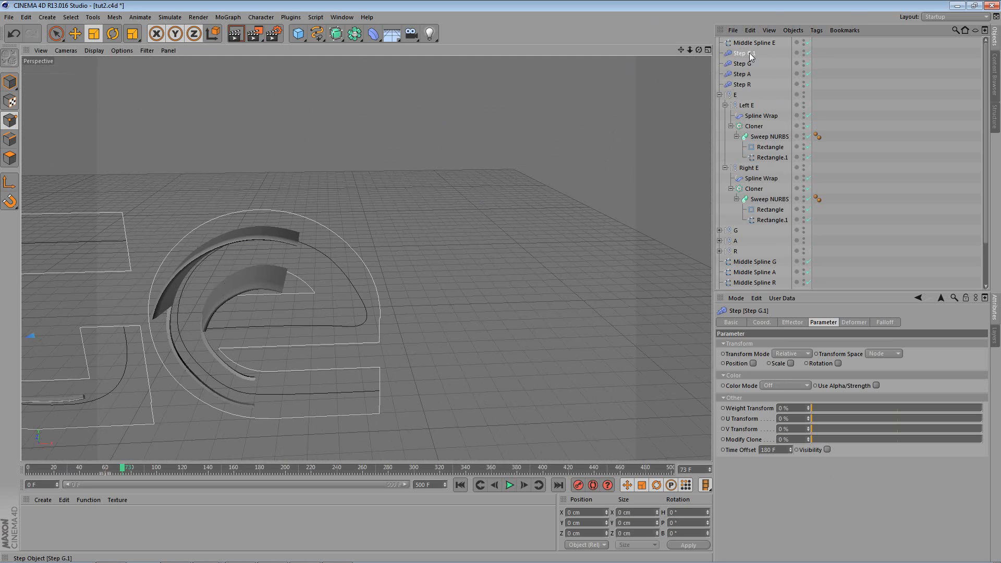
double_click(749, 53)
text(Step E)
key(Return)
Replace Step G with Step E as the effector of both E cloners
click(754, 126)
ctrl+click(754, 188)
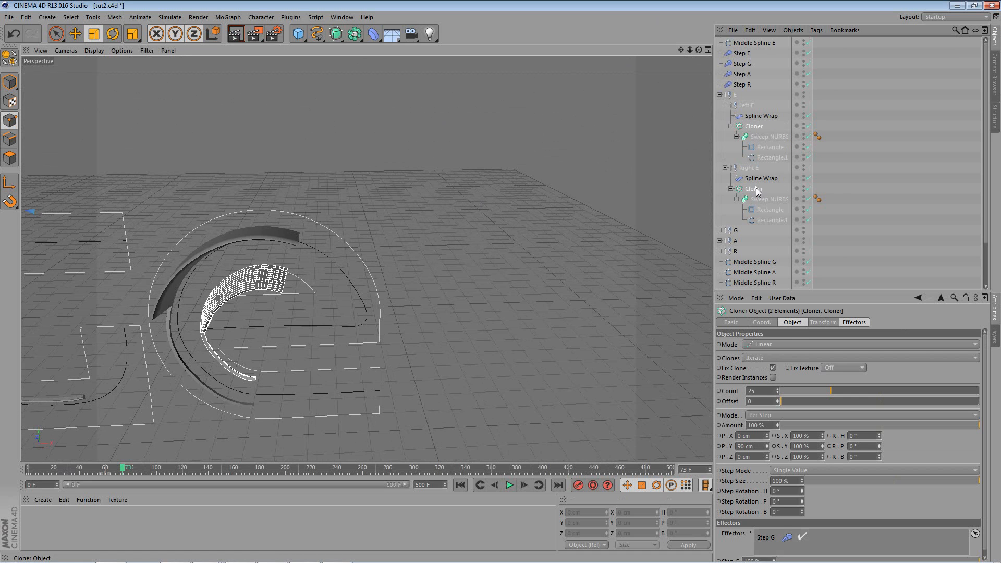
click(792, 325)
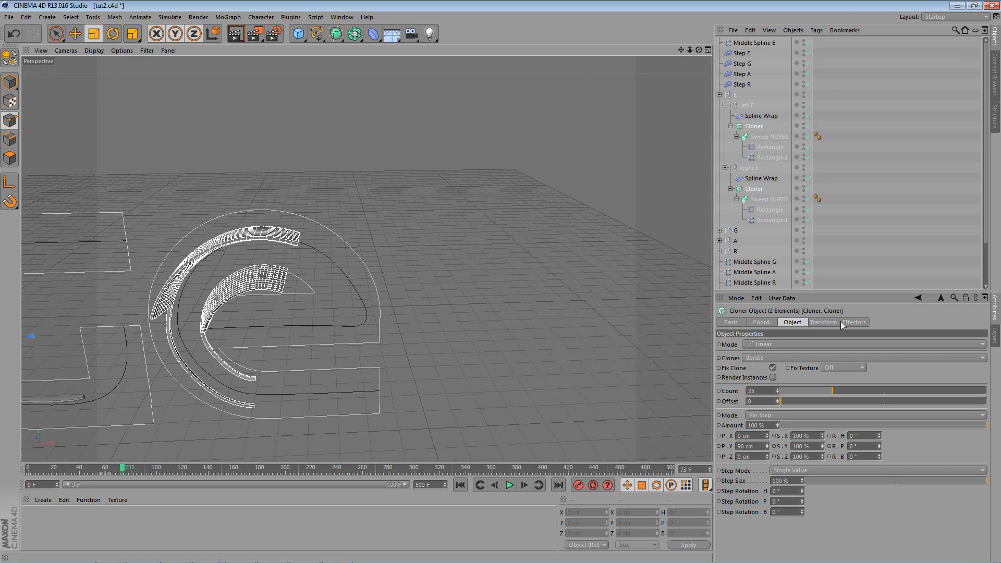
click(854, 322)
key(Delete)
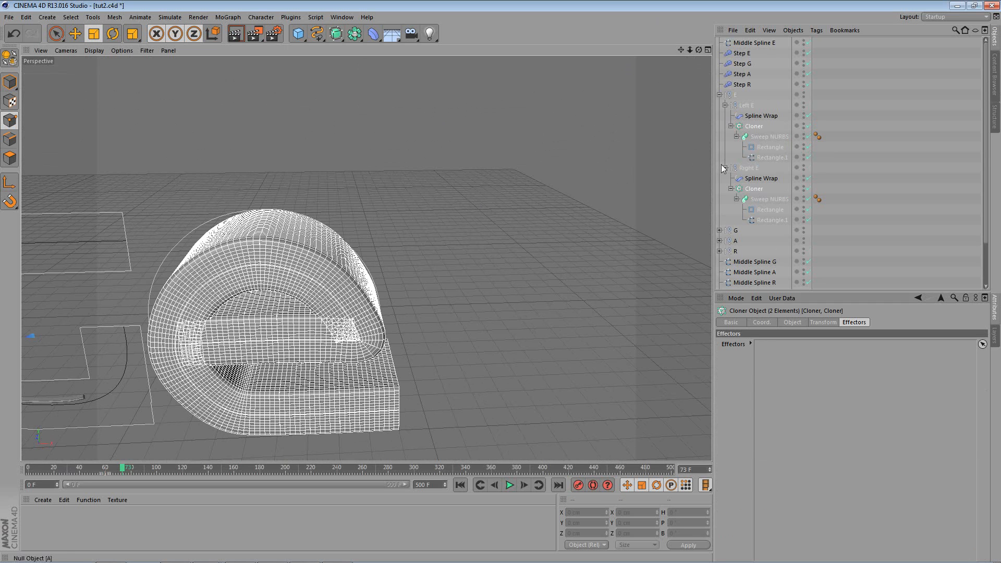
drag(752, 56, 773, 353)
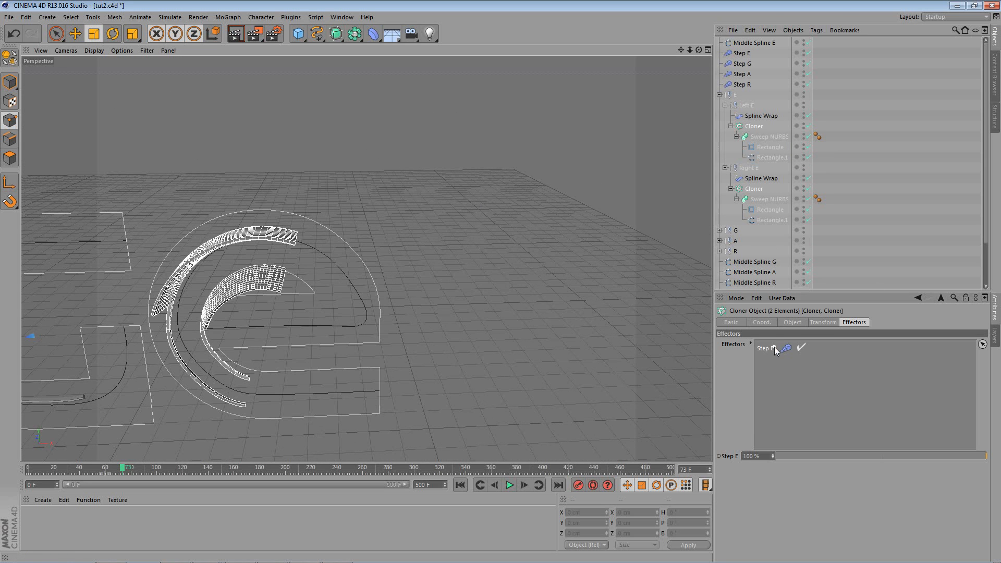
click(792, 322)
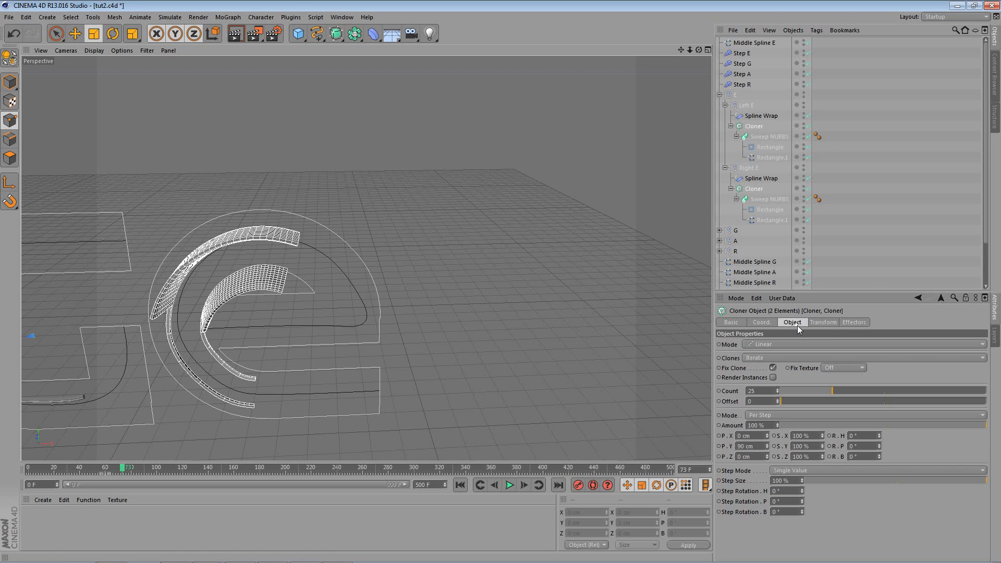
Try different Step Gap values on the Step E effector and settle on 0
click(752, 55)
alt+drag(319, 337, 292, 325)
alt+middle_drag(245, 317, 373, 272)
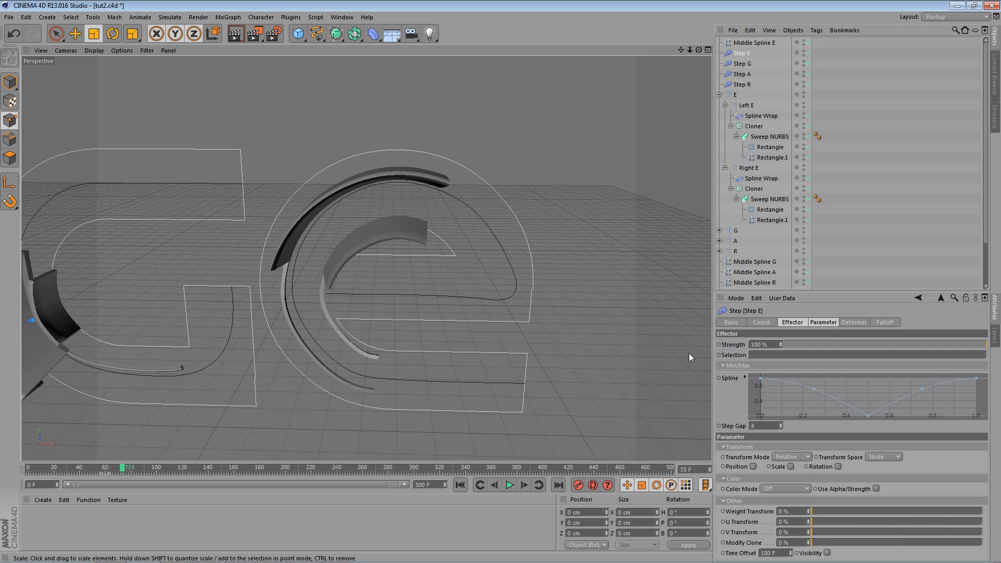
drag(781, 428, 782, 424)
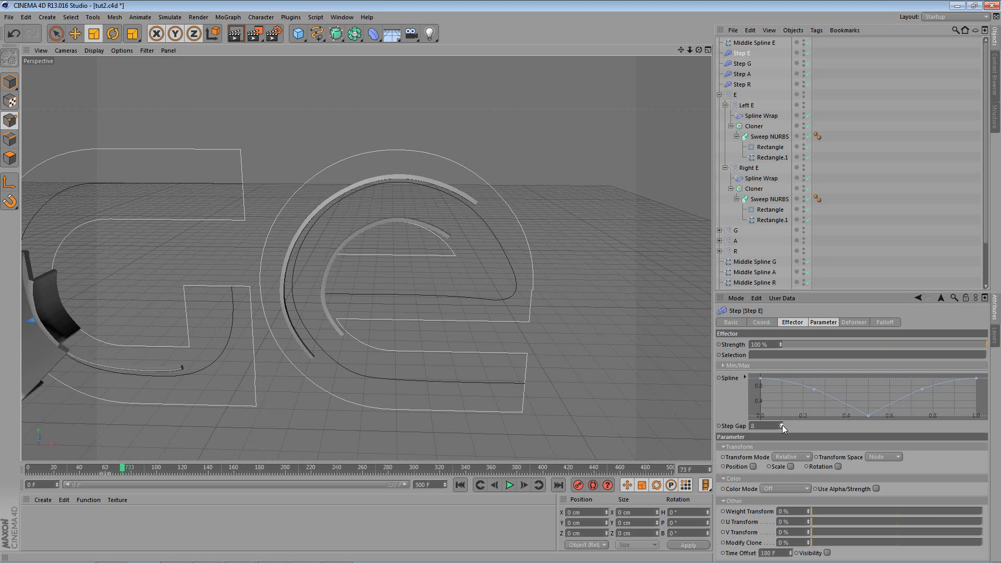
click(782, 425)
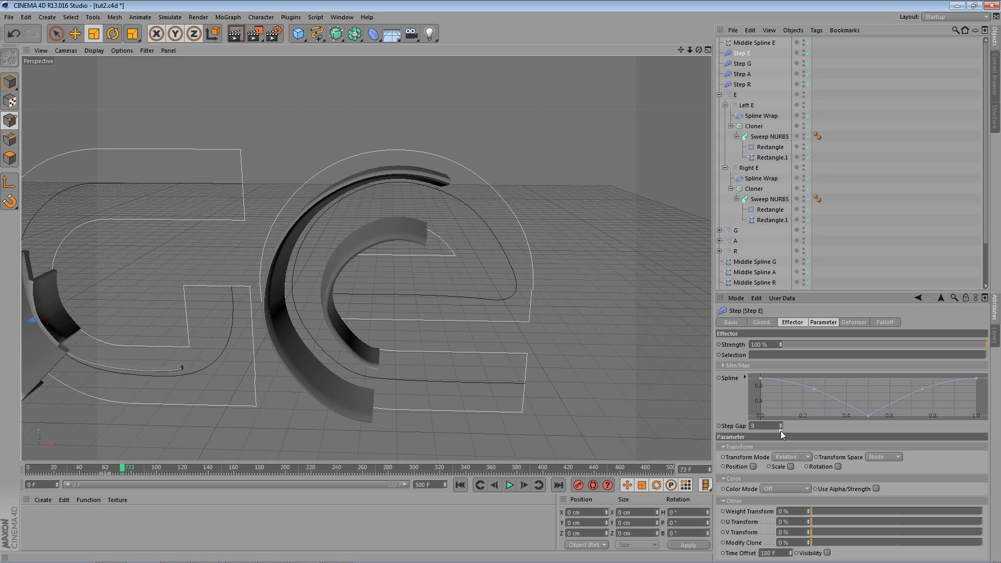
drag(781, 430, 779, 430)
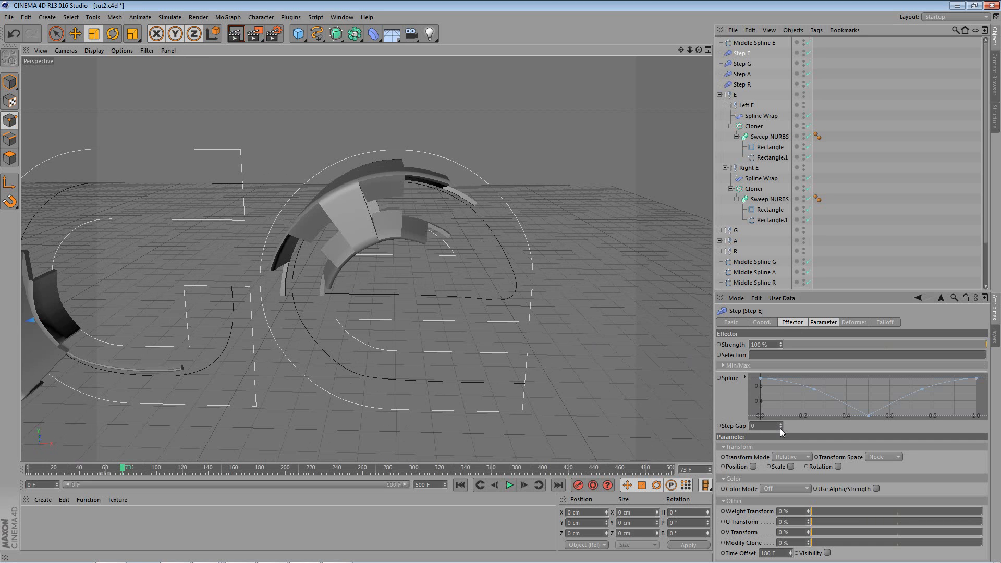
click(780, 424)
click(780, 423)
click(781, 430)
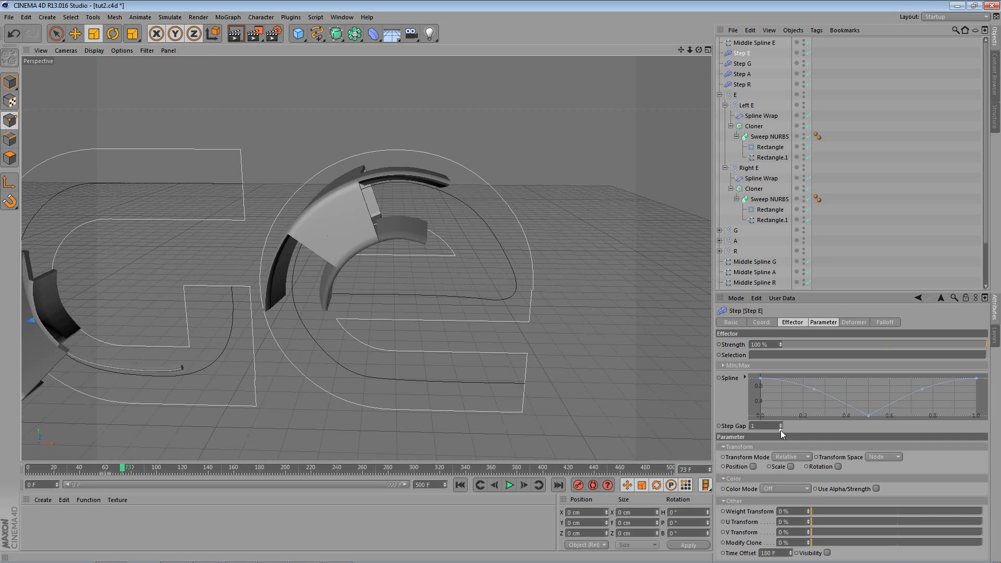
click(780, 430)
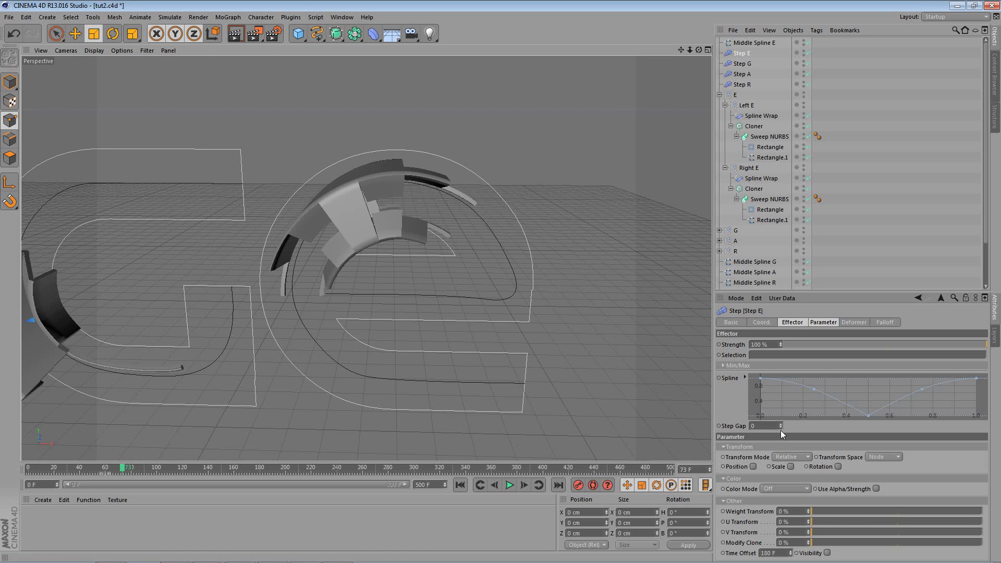
Try the Root spline preset on Step E and scrub the timeline to frame 195 to judge it
right_click(845, 388)
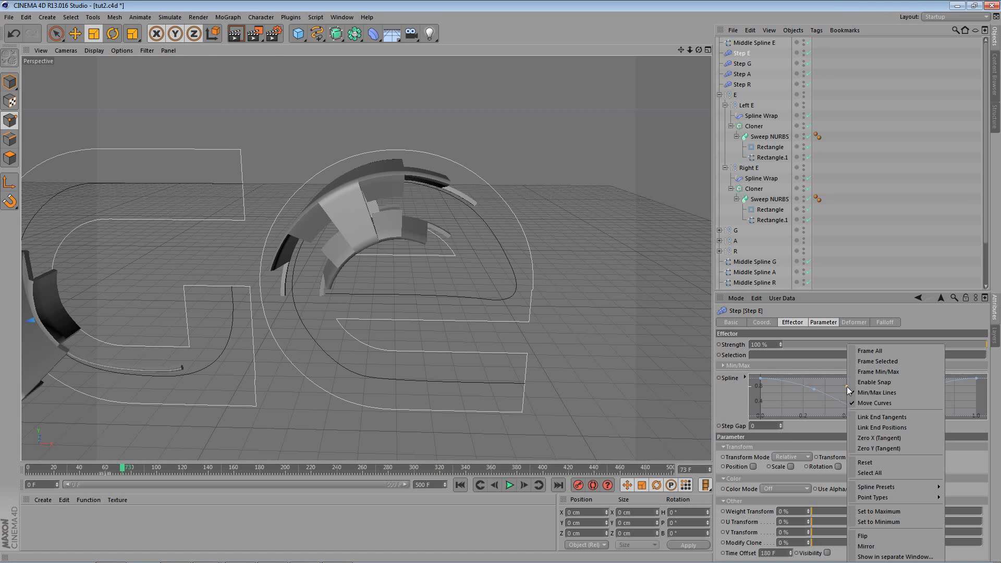
mouse_move(916, 487)
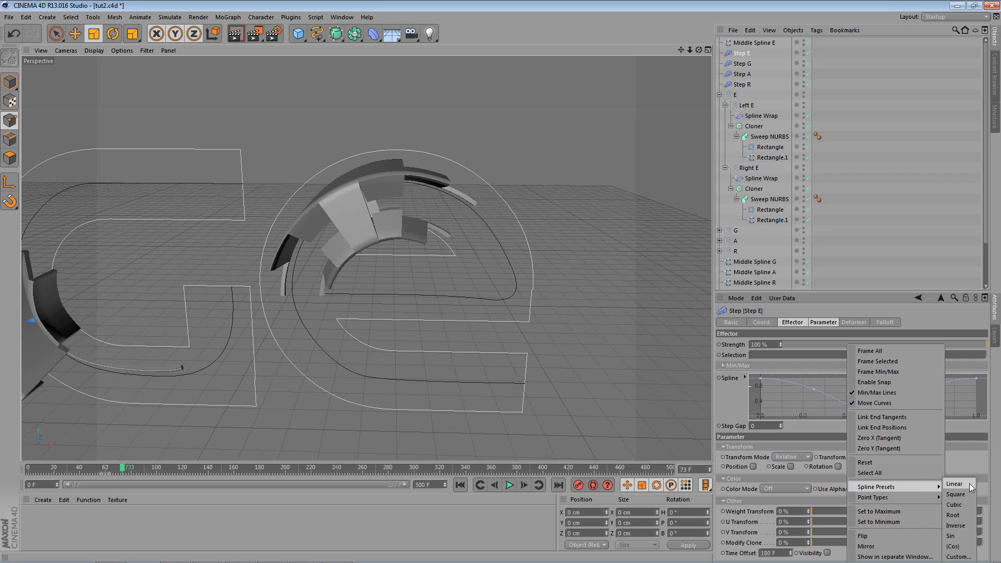
click(958, 515)
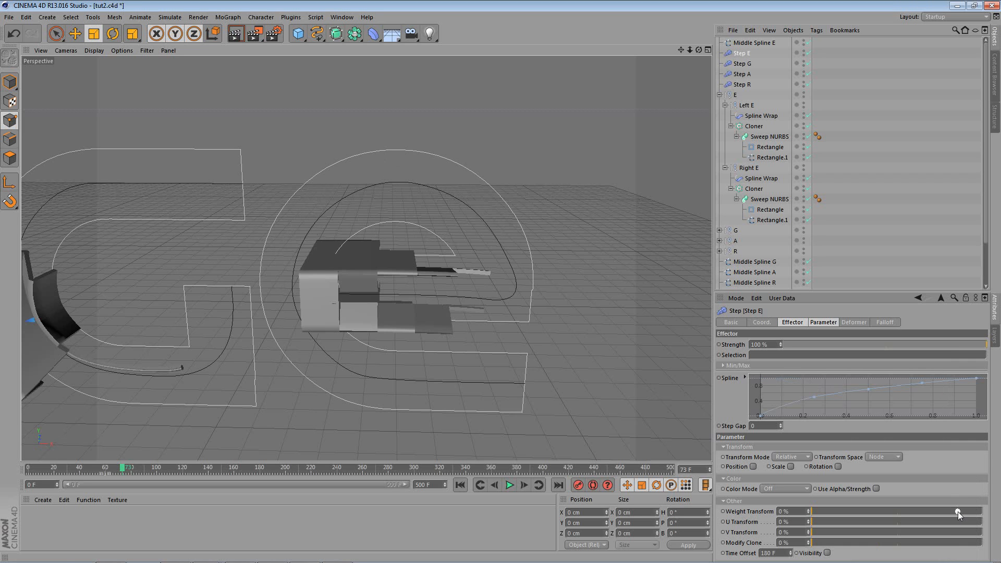
drag(41, 466, 279, 474)
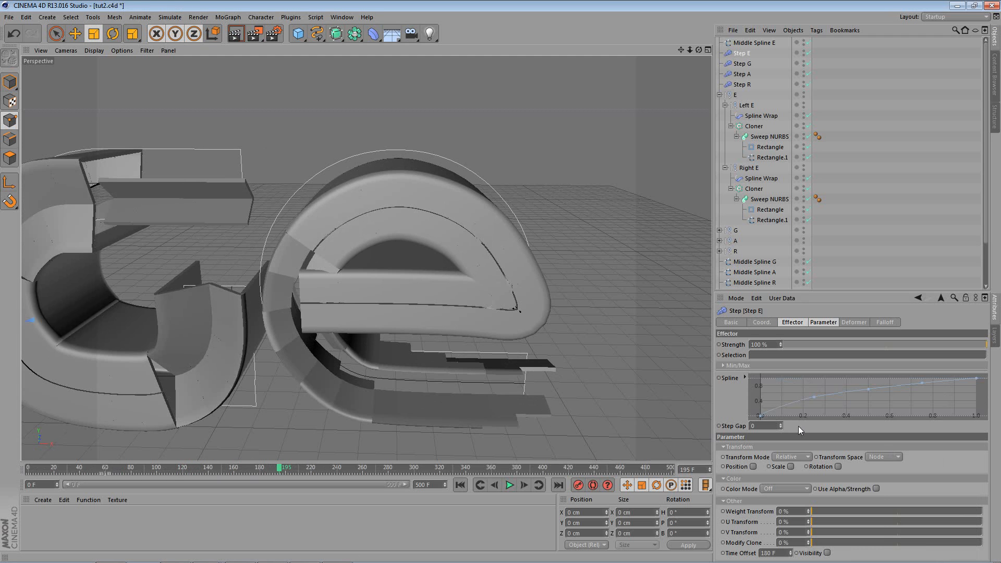
Apply the |Cos| spline preset to the Step E effector and scrub the animation to frame 276
right_click(788, 384)
mouse_move(852, 490)
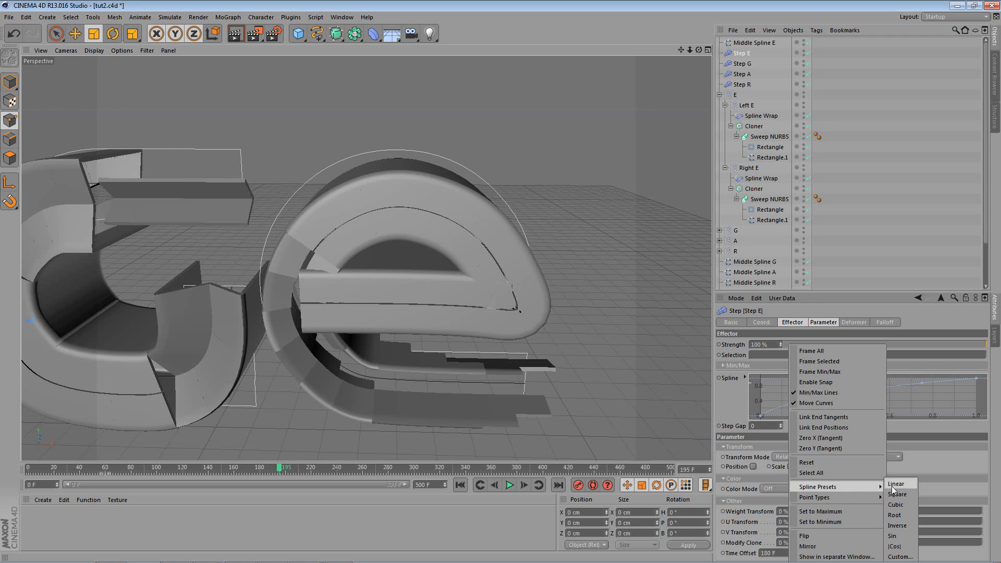
click(894, 546)
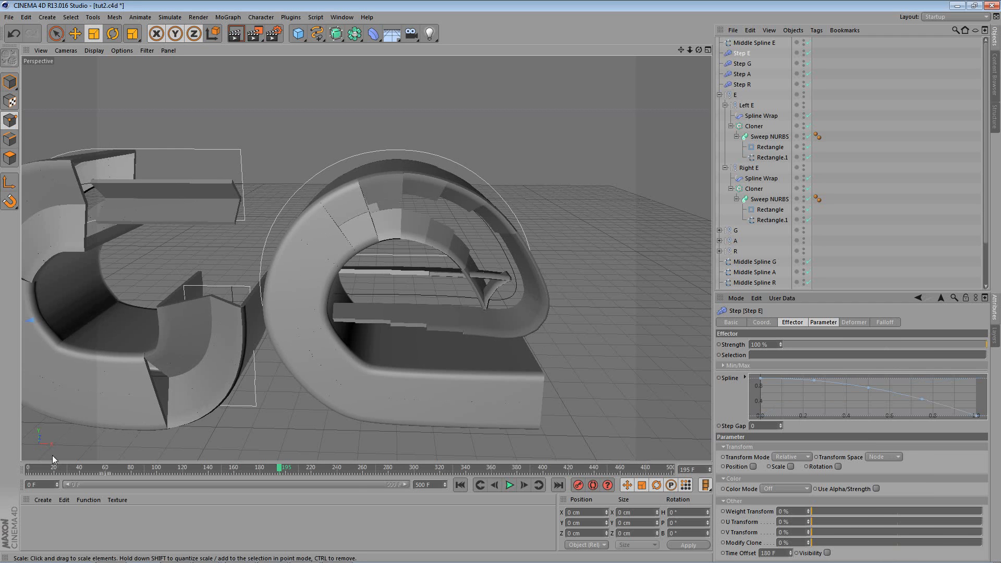
drag(42, 469, 383, 470)
Set the Step E effector's Time Offset to 240 F and scrub the timeline to check the E's unfolding
click(816, 324)
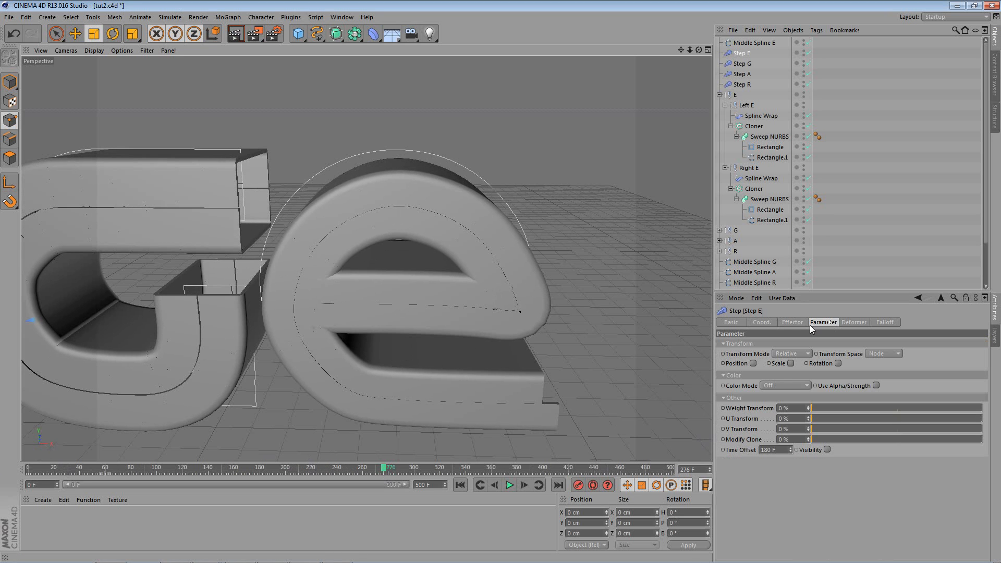
click(780, 451)
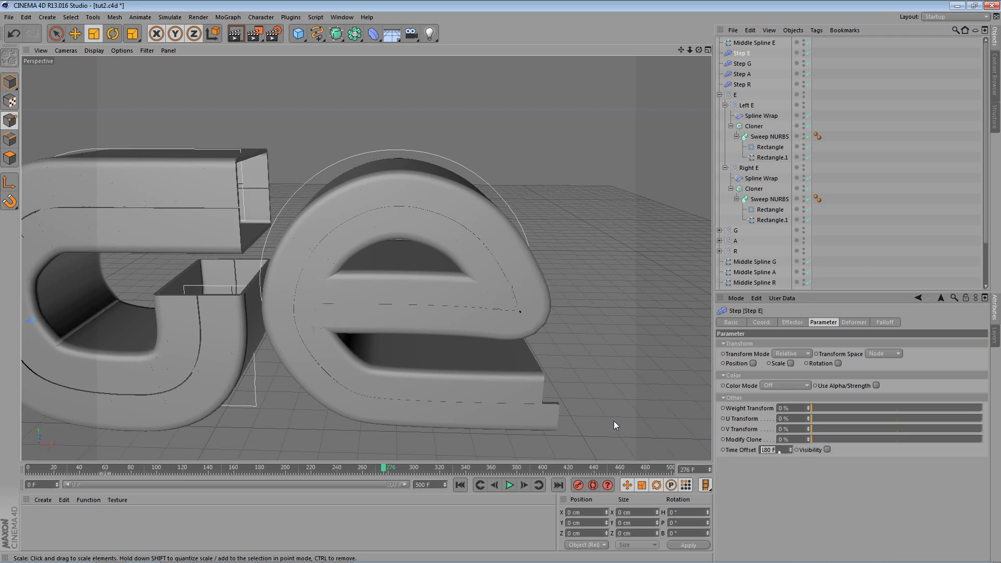
text(240)
key(Return)
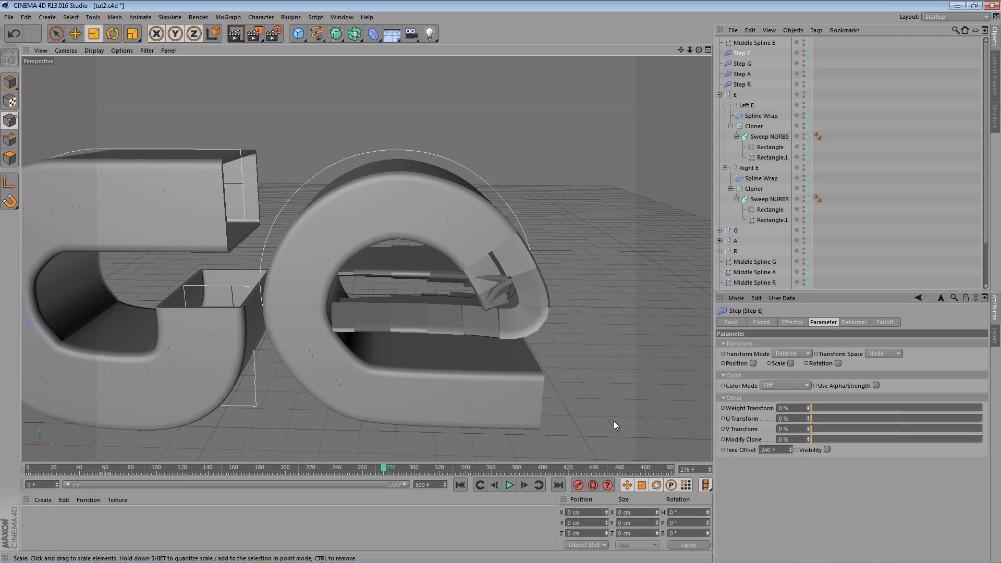
scroll(412, 345, down, 3)
drag(382, 469, 355, 469)
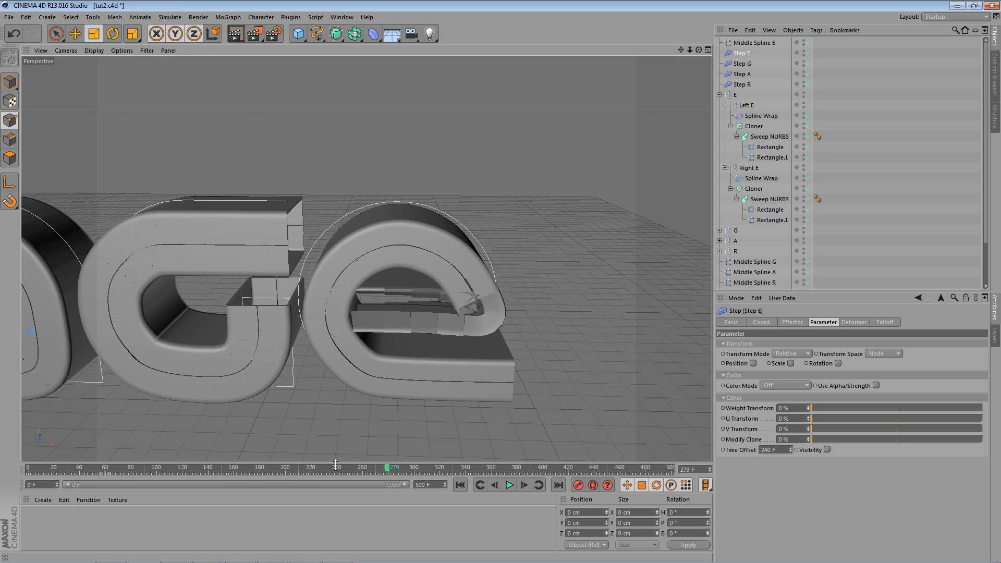
Scrub the animation back to frame 238 and examine the four logo letters together and close up around the G
alt+middle_drag(251, 118, 250, 150)
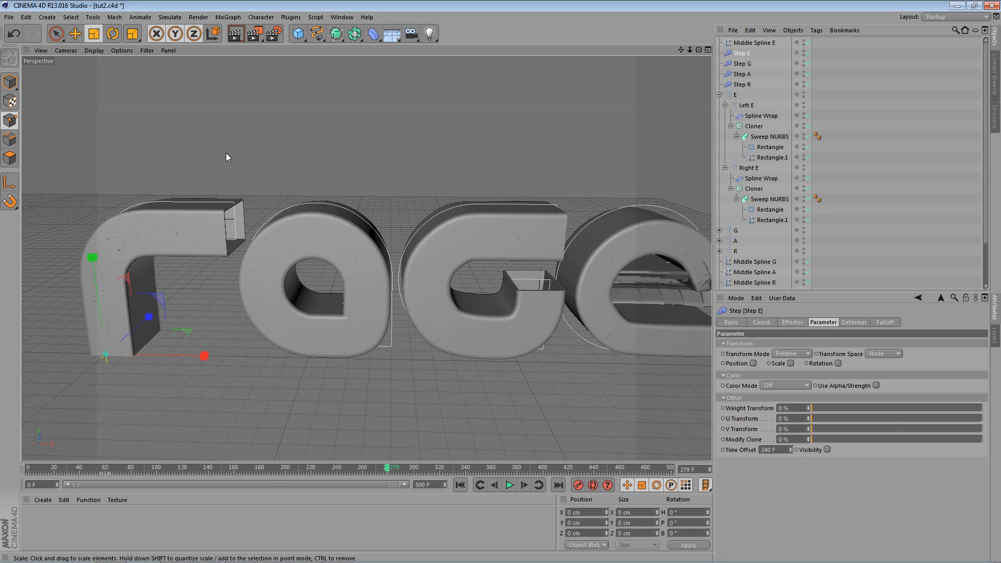
alt+middle_drag(370, 224, 328, 221)
alt+right_drag(396, 276, 371, 428)
scroll(428, 315, up, 3)
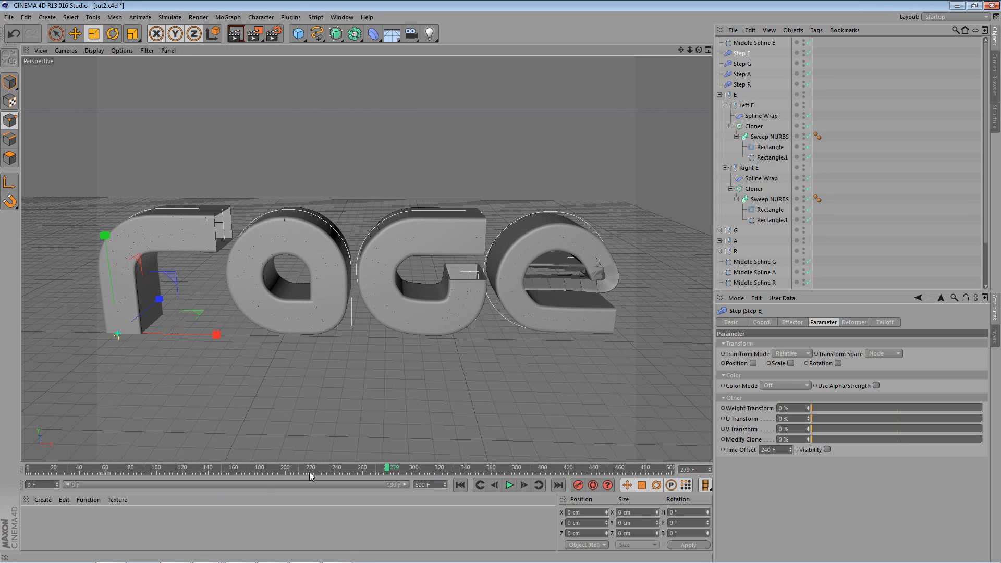
drag(292, 472, 336, 473)
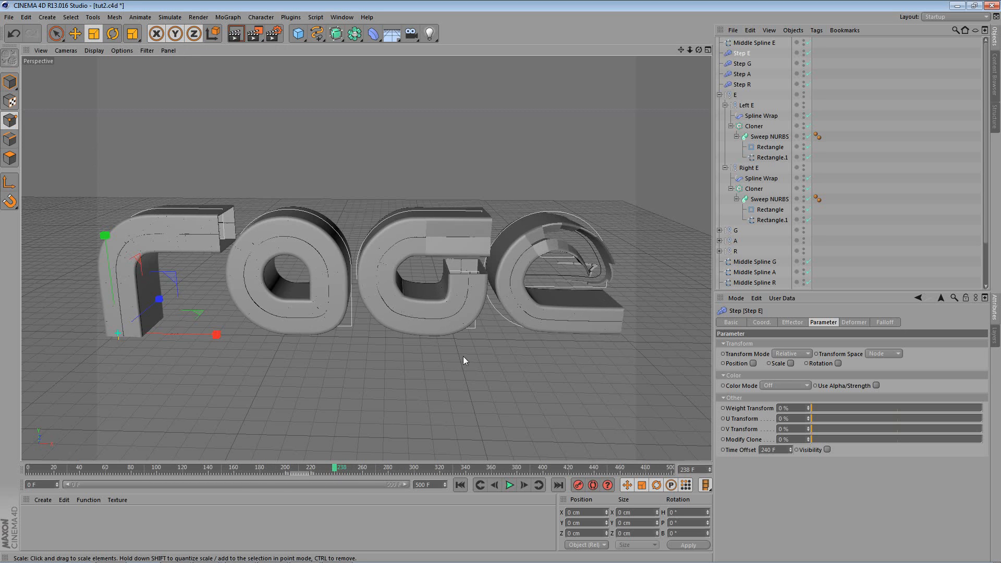
scroll(421, 313, up, 10)
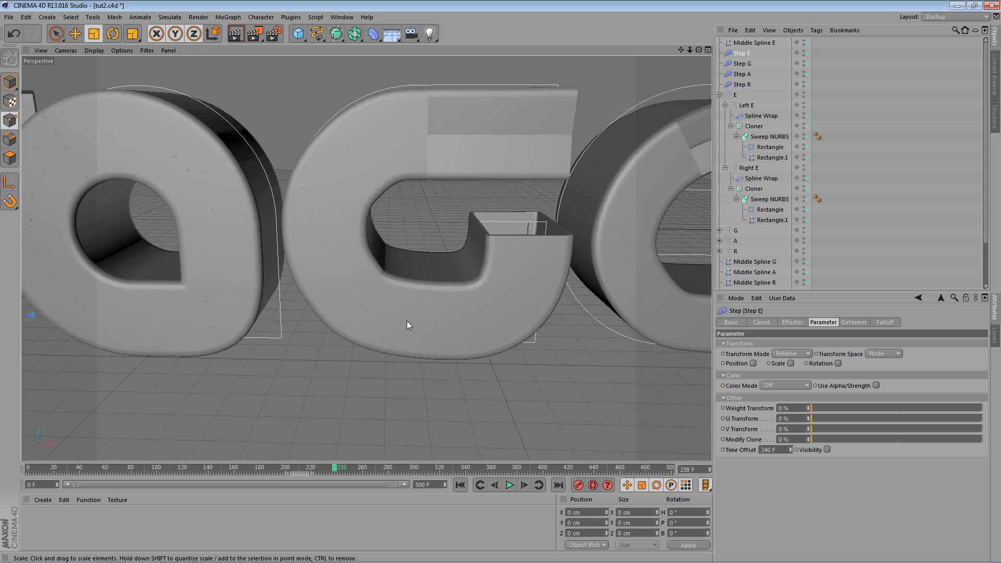
scroll(407, 320, down, 8)
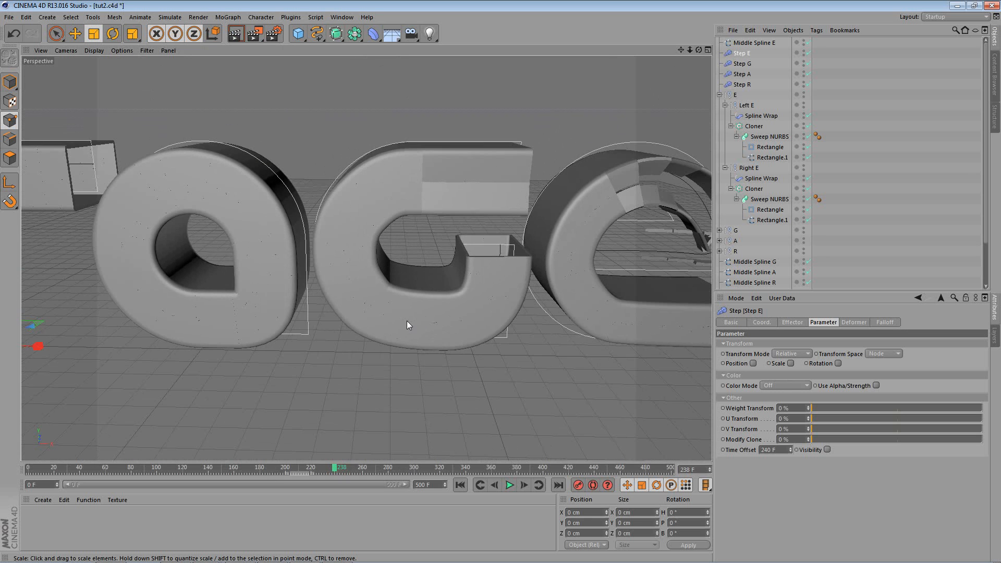
click(335, 554)
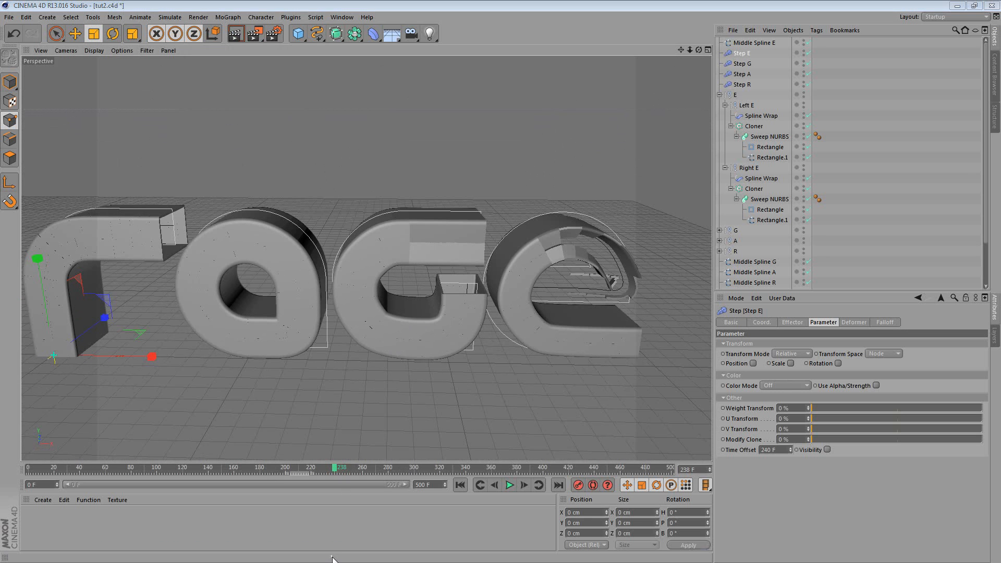